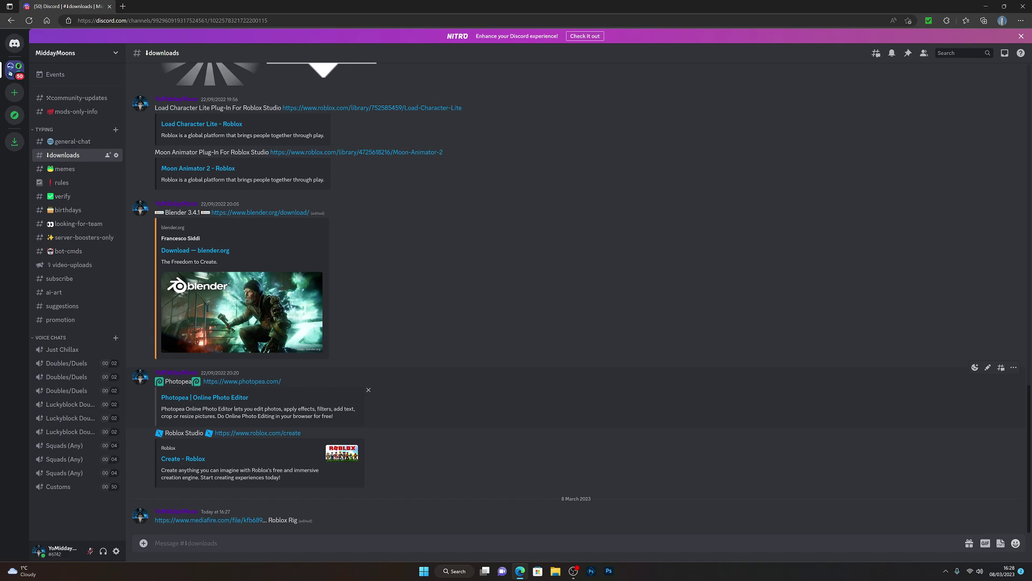
{"action": "scroll", "coordinate": [201, 381], "scroll_direction": "up", "scroll_amount": 1}
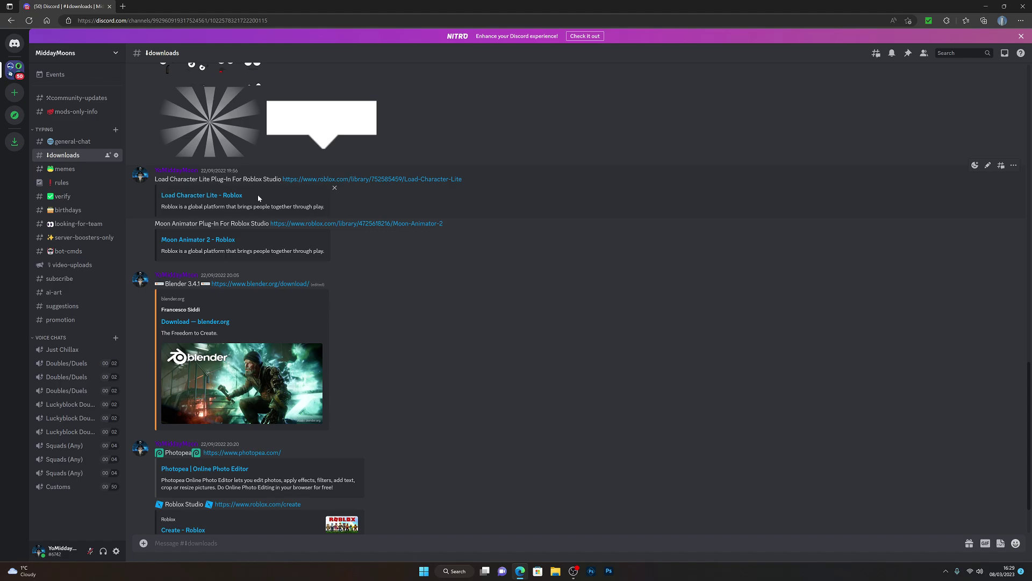
{"action": "scroll", "coordinate": [258, 198], "scroll_direction": "down", "scroll_amount": 2}
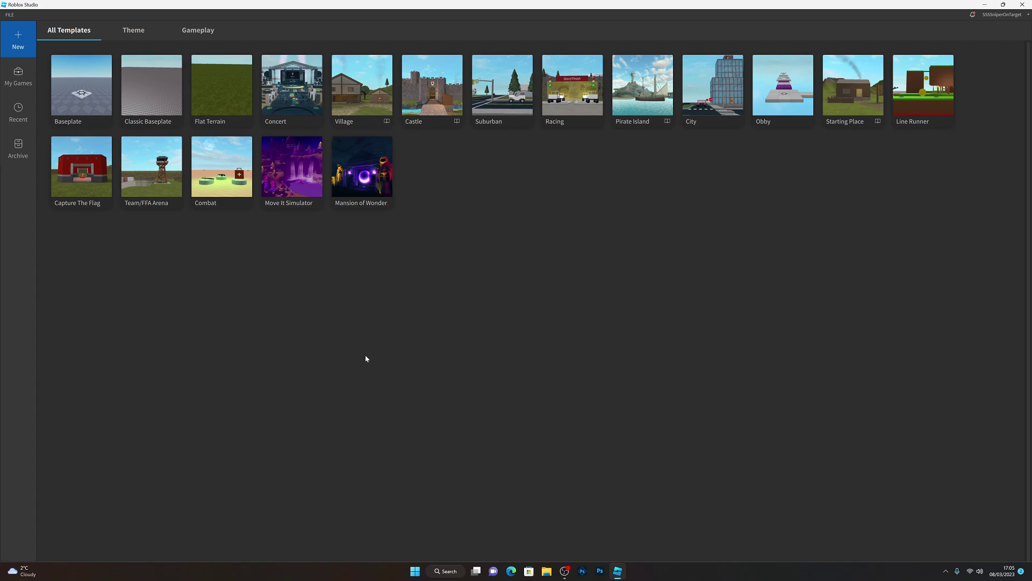
Create a new place from the Baseplate template and delete its spawn location
{"action": "left_click", "coordinate": [91, 111]}
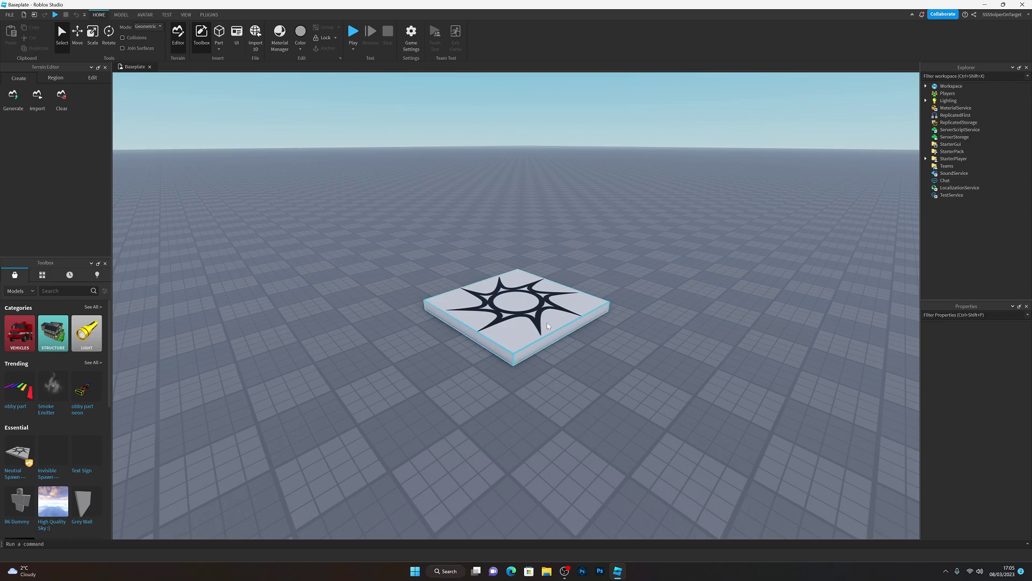
{"action": "left_click", "coordinate": [540, 319]}
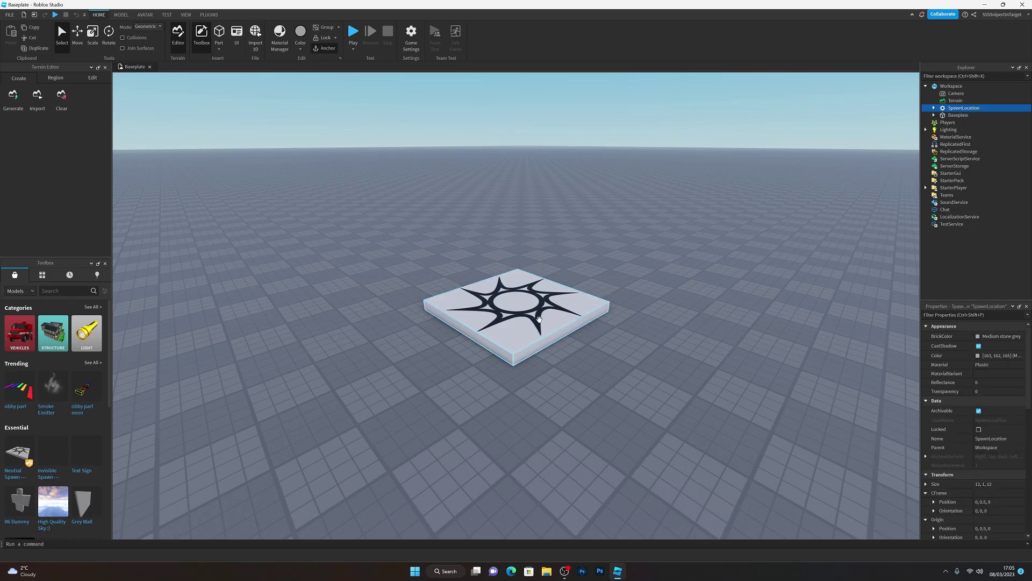
{"action": "key", "text": "Delete"}
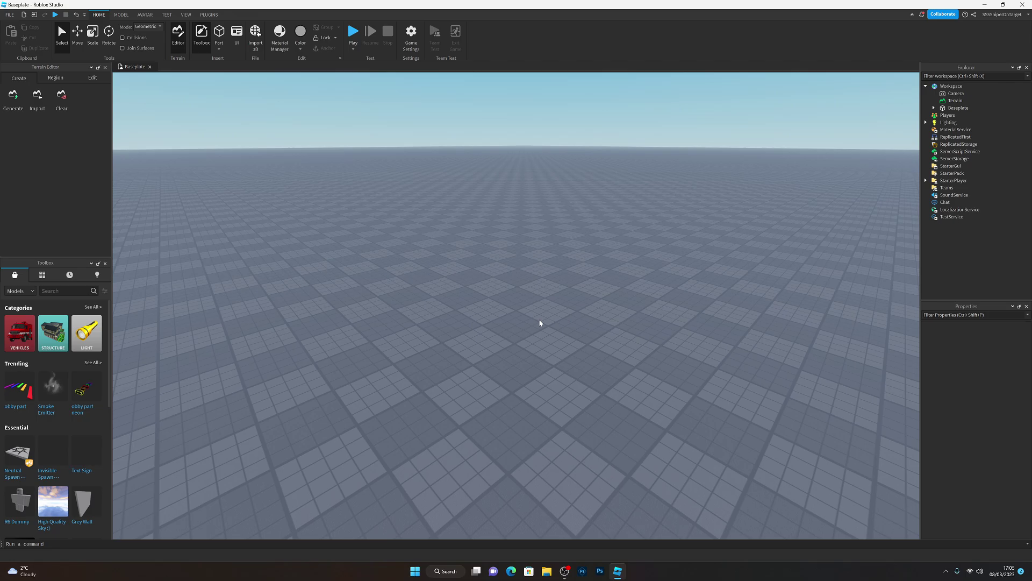
Spawn an R6 character with the Load Character plugin, using the avatar owner's Roblox username, and close the plugin window
{"action": "left_click", "coordinate": [209, 15]}
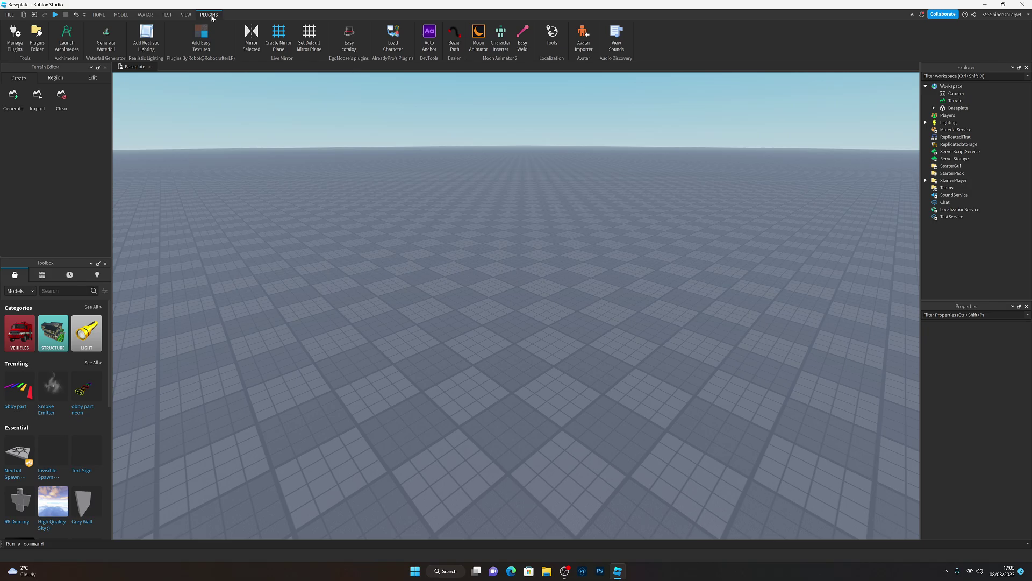
{"action": "left_click", "coordinate": [393, 37]}
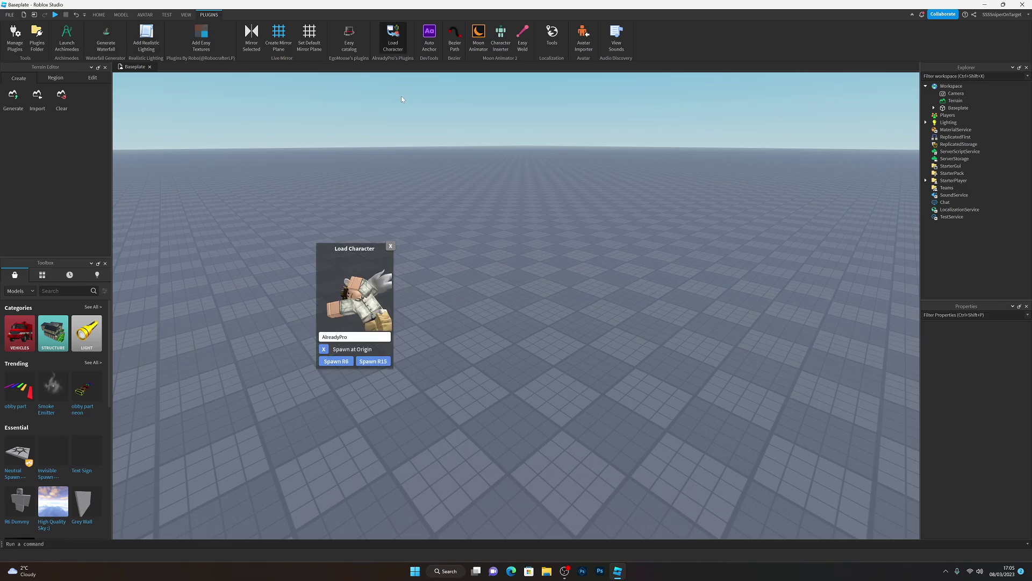
{"action": "left_click", "coordinate": [356, 336]}
{"action": "key", "text": "BackSpace"}
{"action": "key", "text": "BackSpace"}
{"action": "key", "text": "BackSpace"}
{"action": "key", "text": "BackSpace"}
{"action": "key", "text": "BackSpace"}
{"action": "key", "text": "BackSpace"}
{"action": "key", "text": "BackSpace"}
{"action": "key", "text": "BackSpace"}
{"action": "key", "text": "BackSpace"}
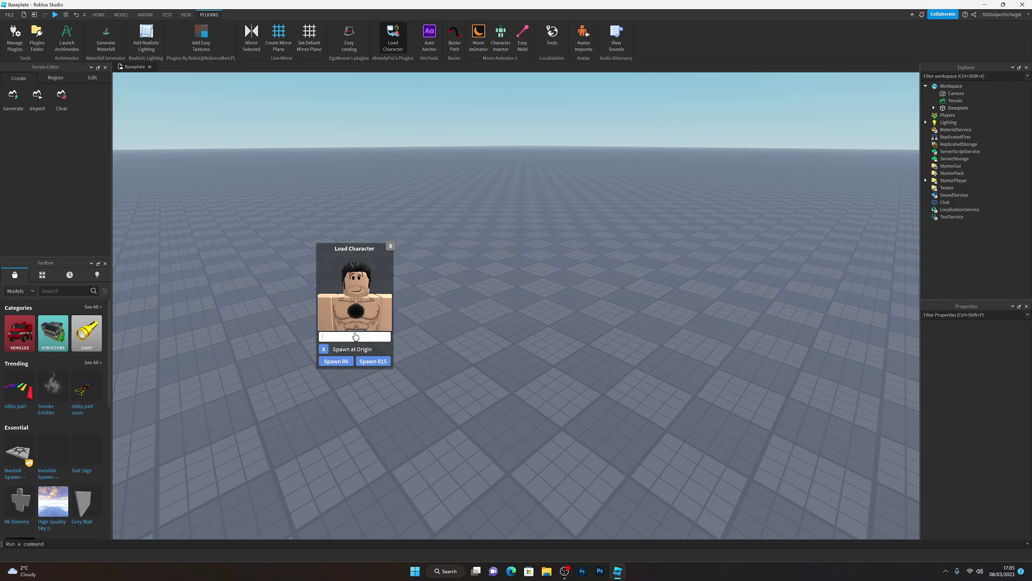
{"action": "type", "text": "ssss"}
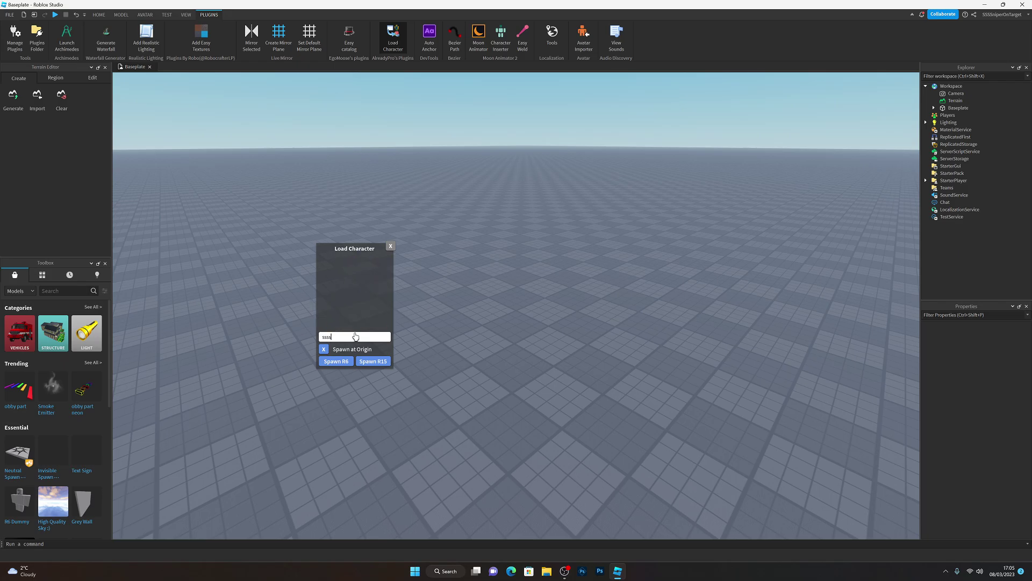
{"action": "type", "text": "niperontarget"}
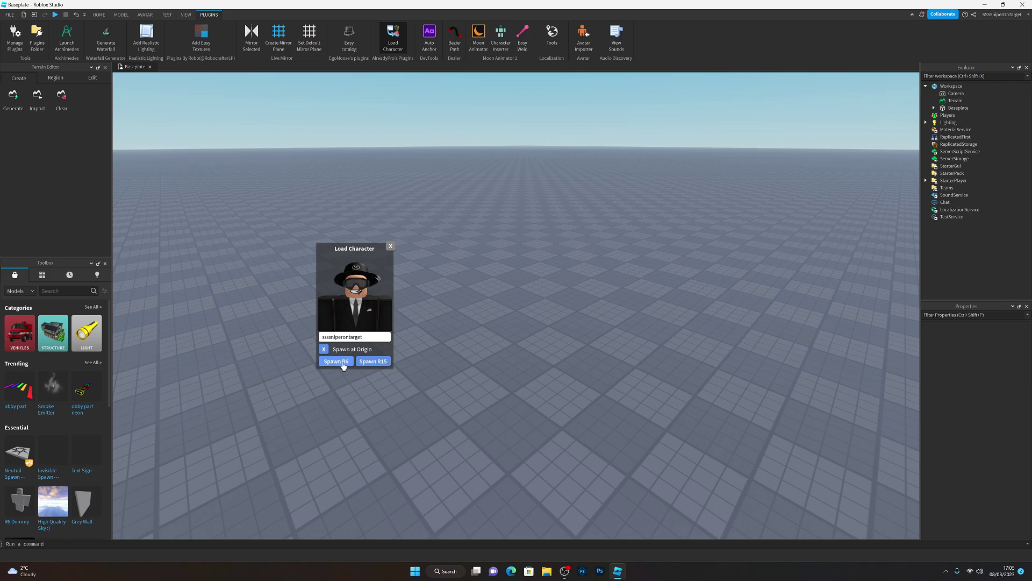
{"action": "left_click", "coordinate": [343, 362]}
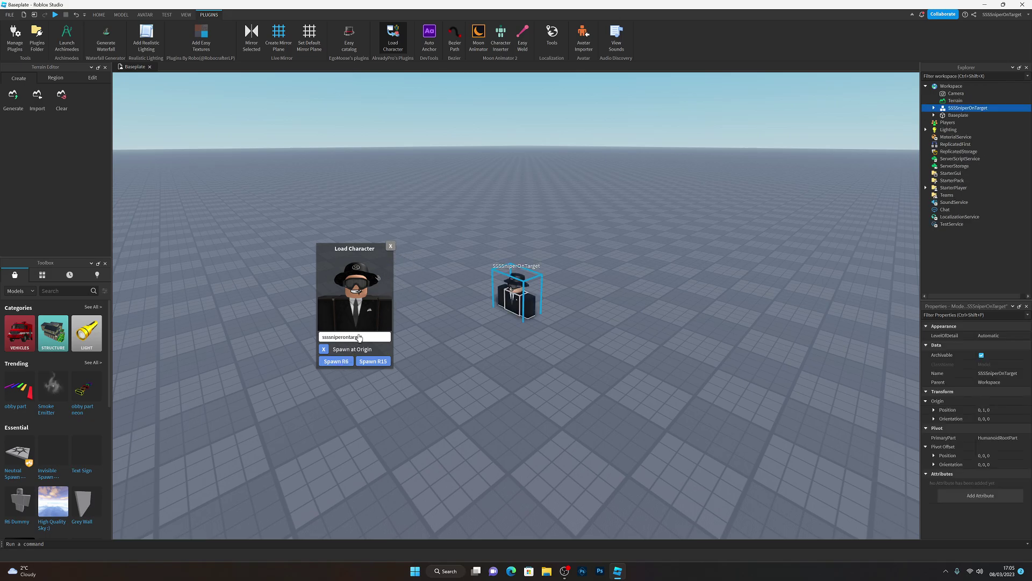
{"action": "left_click", "coordinate": [391, 246]}
Export the whole spawned character model as an OBJ file named b into the .obj folder on DATA (D:)
{"action": "left_click_drag", "start_coordinate": [518, 304], "coordinate": [520, 316]}
{"action": "key", "text": "w"}
{"action": "right_click_drag", "start_coordinate": [548, 317], "coordinate": [547, 320]}
{"action": "key", "text": "w"}
{"action": "key", "text": "a"}
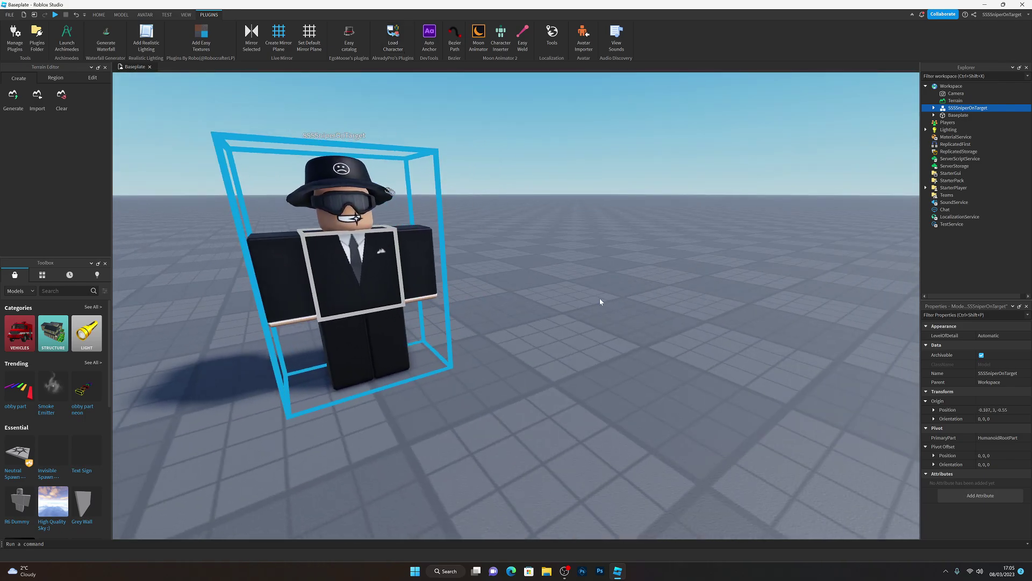
{"action": "right_click", "coordinate": [964, 108]}
{"action": "left_click", "coordinate": [949, 369]}
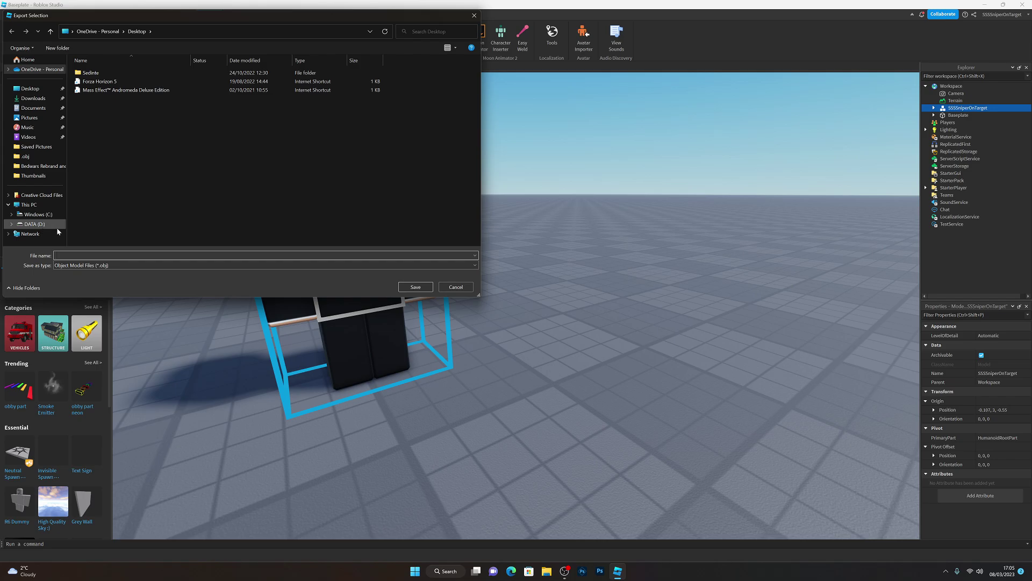
{"action": "left_click", "coordinate": [35, 226]}
{"action": "double_click", "coordinate": [92, 72]}
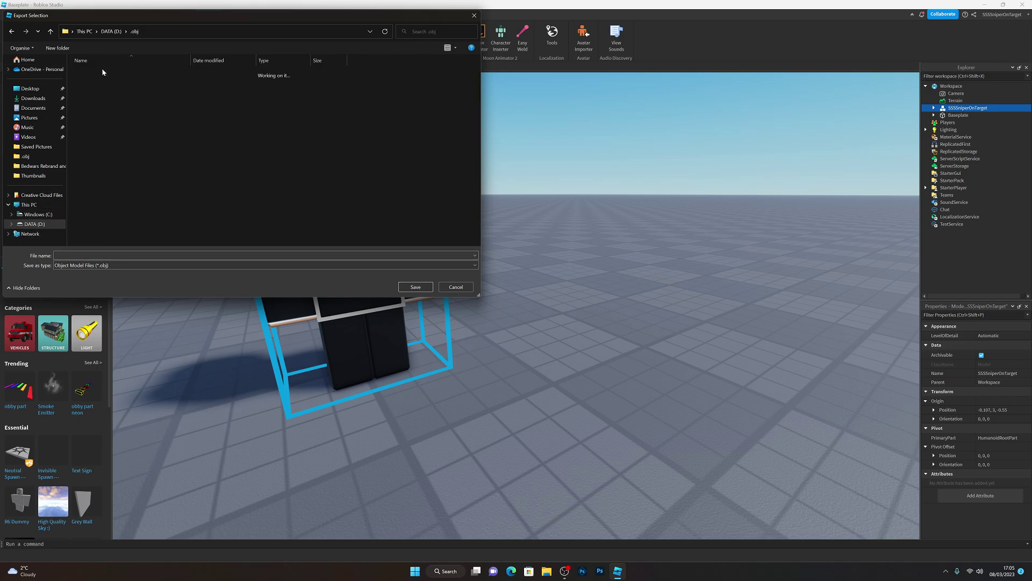
{"action": "left_click", "coordinate": [108, 255]}
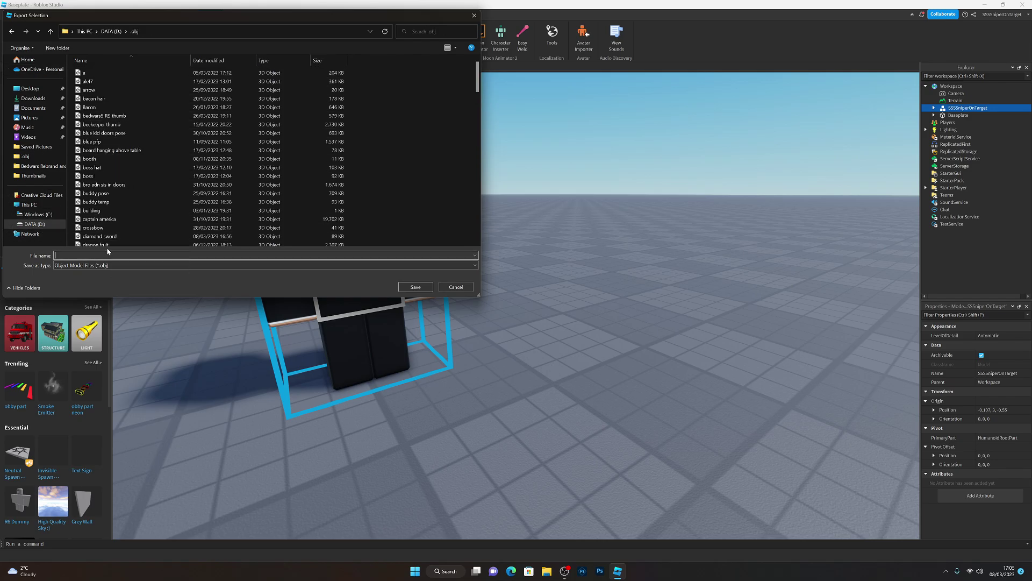
{"action": "type", "text": "b"}
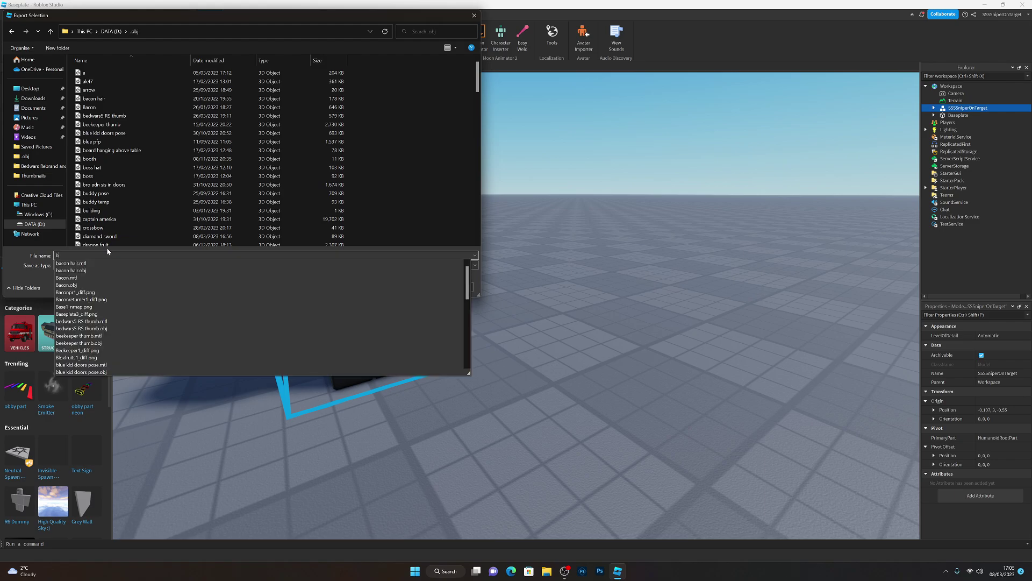
{"action": "key", "text": "Return"}
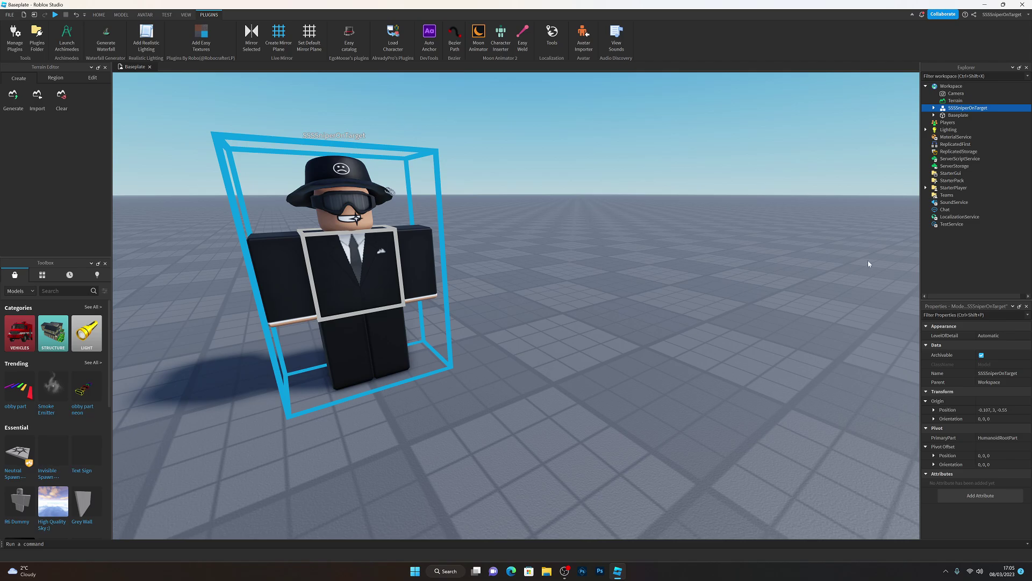
Export only the character's Pierced Punk Hat and Updated GogglesAccessory together as an OBJ file named b(1) in the .obj folder
{"action": "left_click", "coordinate": [934, 108]}
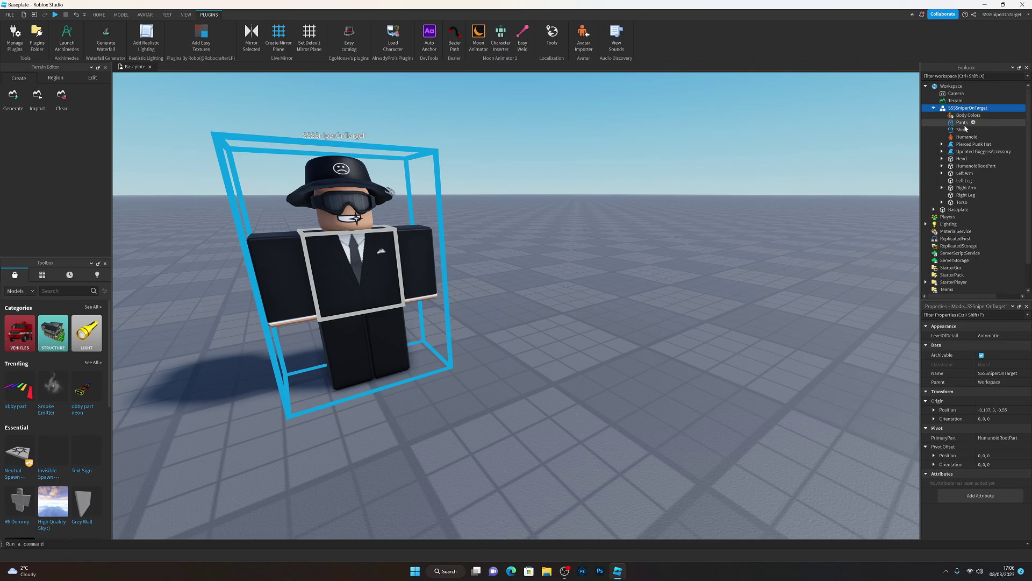
{"action": "left_click", "coordinate": [967, 144]}
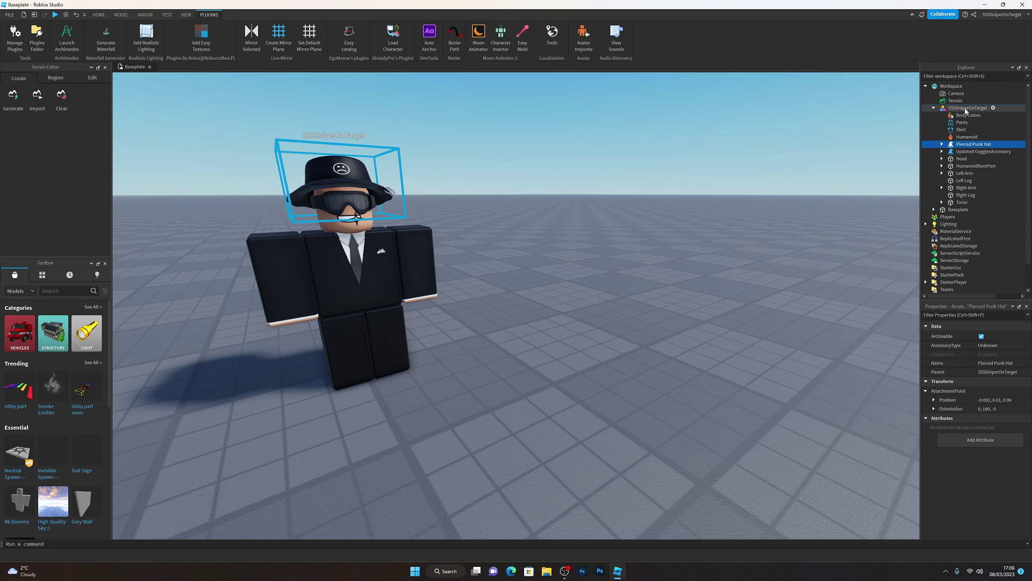
{"action": "left_click", "coordinate": [971, 153], "text": "ctrl"}
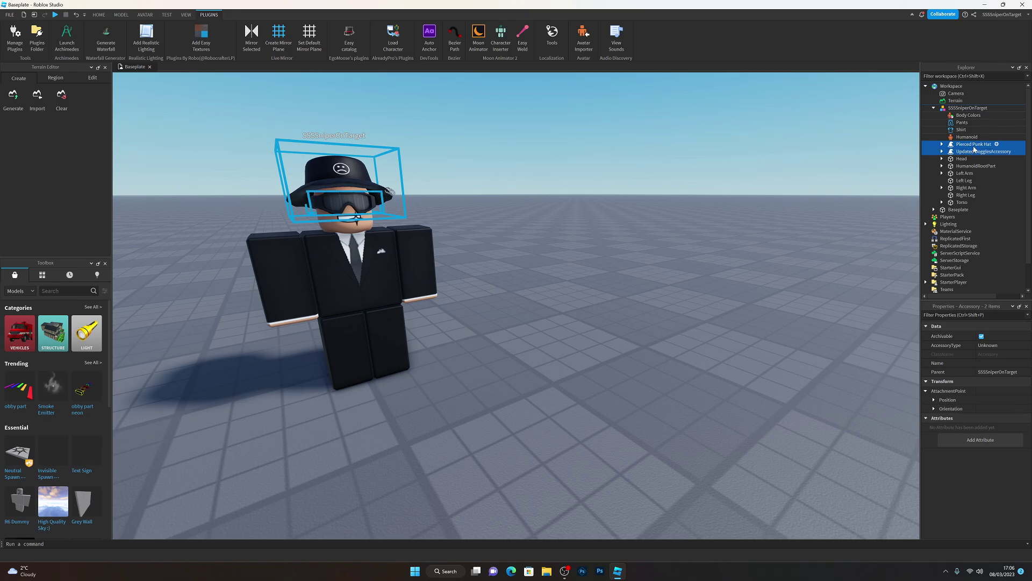
{"action": "right_click", "coordinate": [976, 148]}
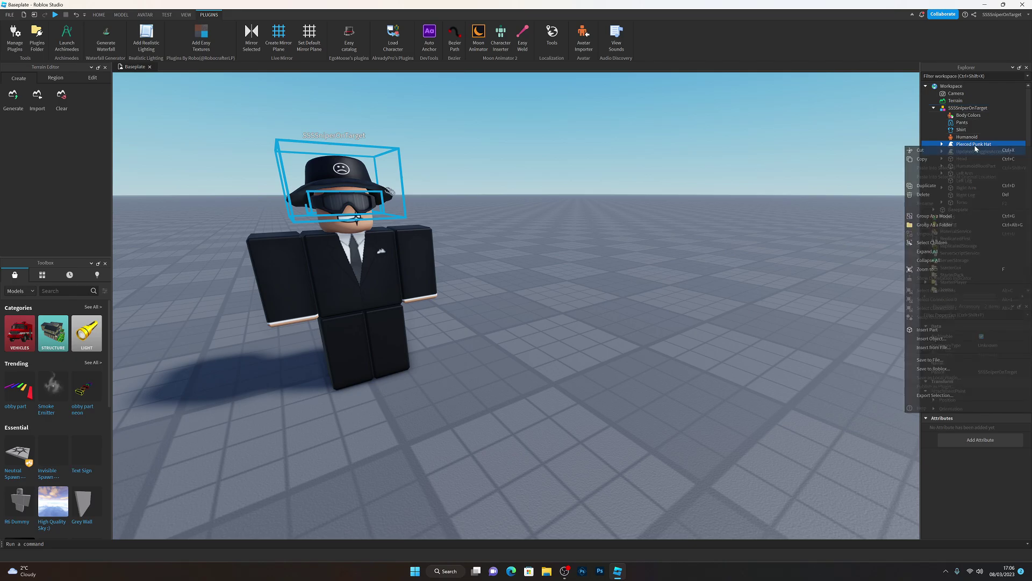
{"action": "left_click", "coordinate": [942, 397]}
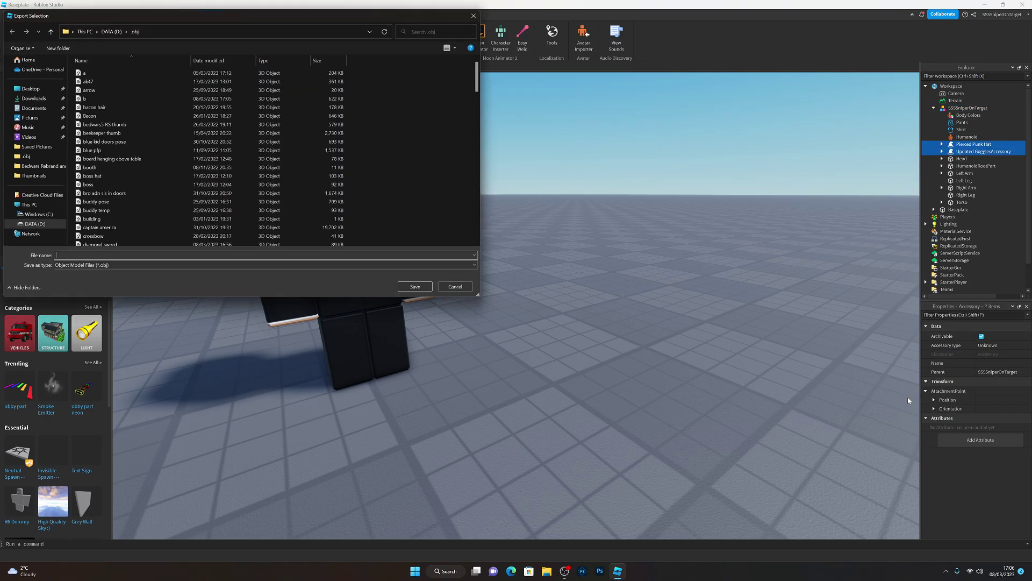
{"action": "type", "text": "b(1"}
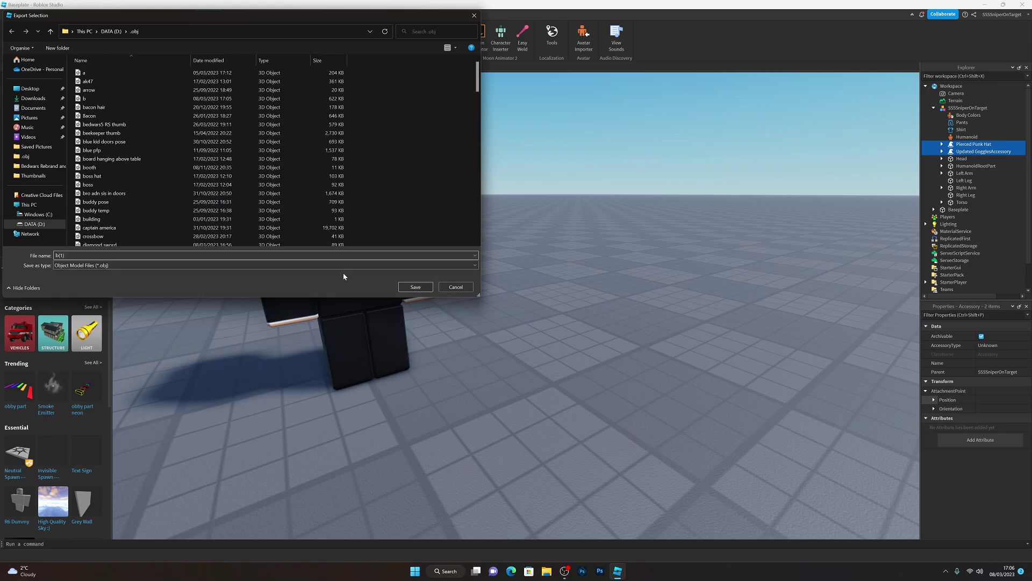
{"action": "left_click", "coordinate": [411, 291]}
{"action": "left_click", "coordinate": [412, 288]}
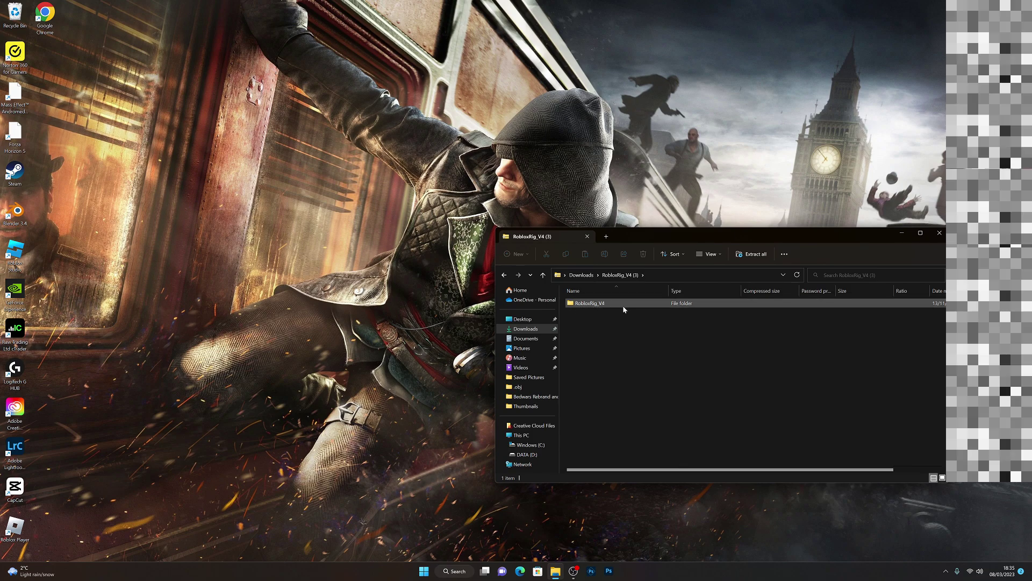
Open the Faceless blend file from the downloaded RobloxRig_V4 folder in Blender
{"action": "double_click", "coordinate": [591, 304]}
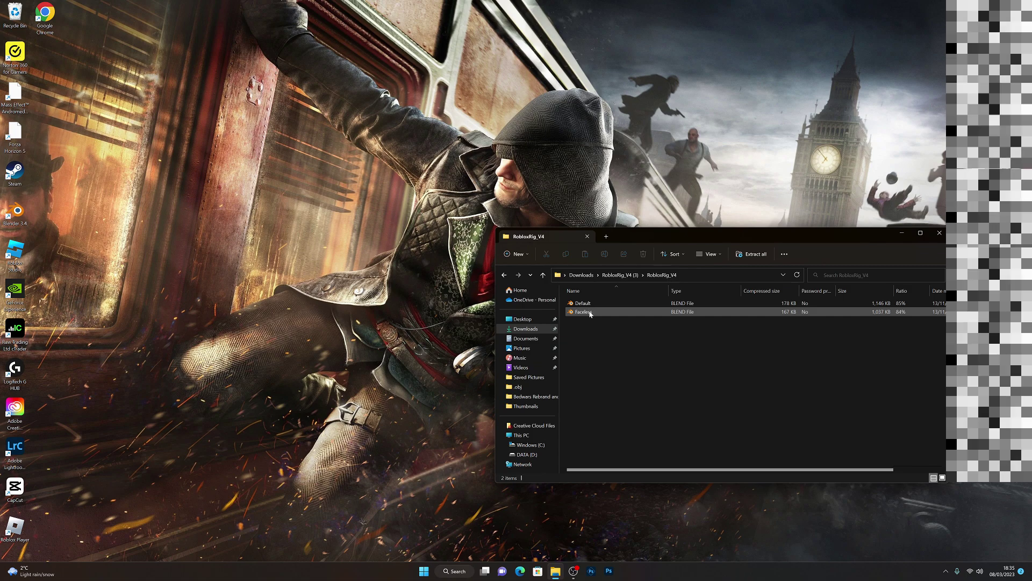
{"action": "left_click", "coordinate": [590, 314]}
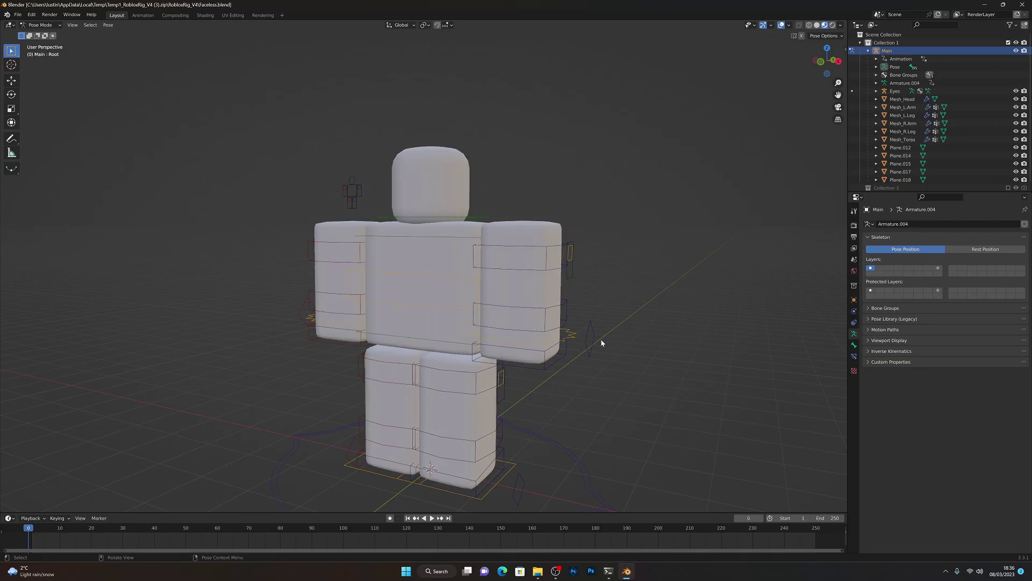
Replace the Character material on the rig's head mesh with a new material and assign an Image Texture to its Base Color
{"action": "middle_click_drag", "start_coordinate": [490, 297], "coordinate": [518, 283]}
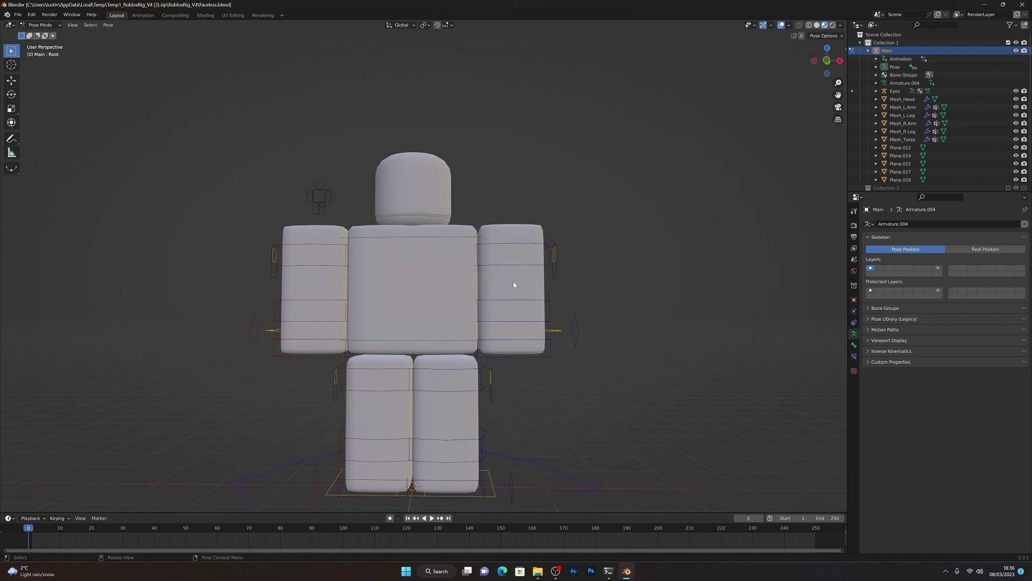
{"action": "middle_click_drag", "start_coordinate": [525, 281], "coordinate": [430, 222]}
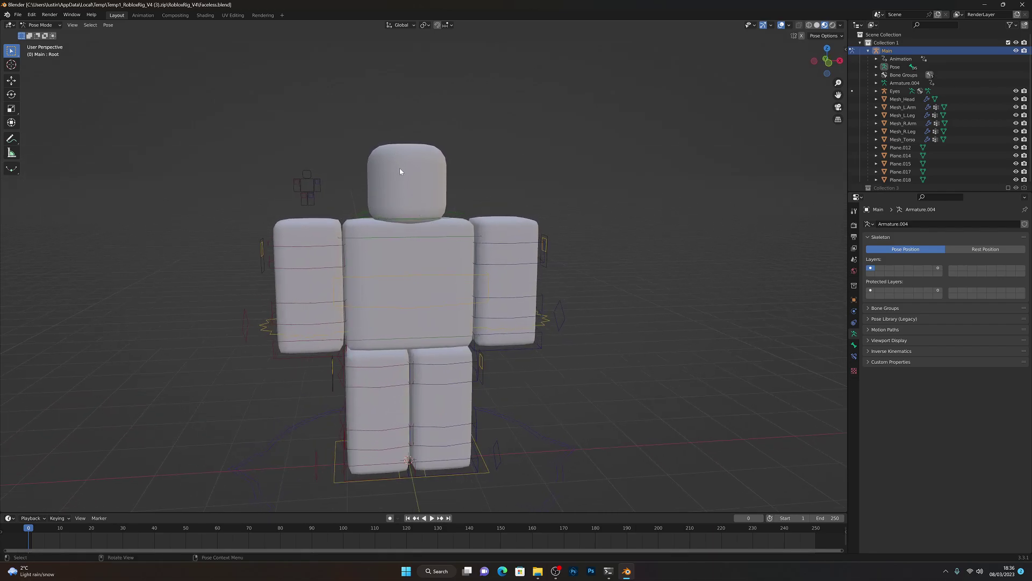
{"action": "left_click", "coordinate": [404, 184]}
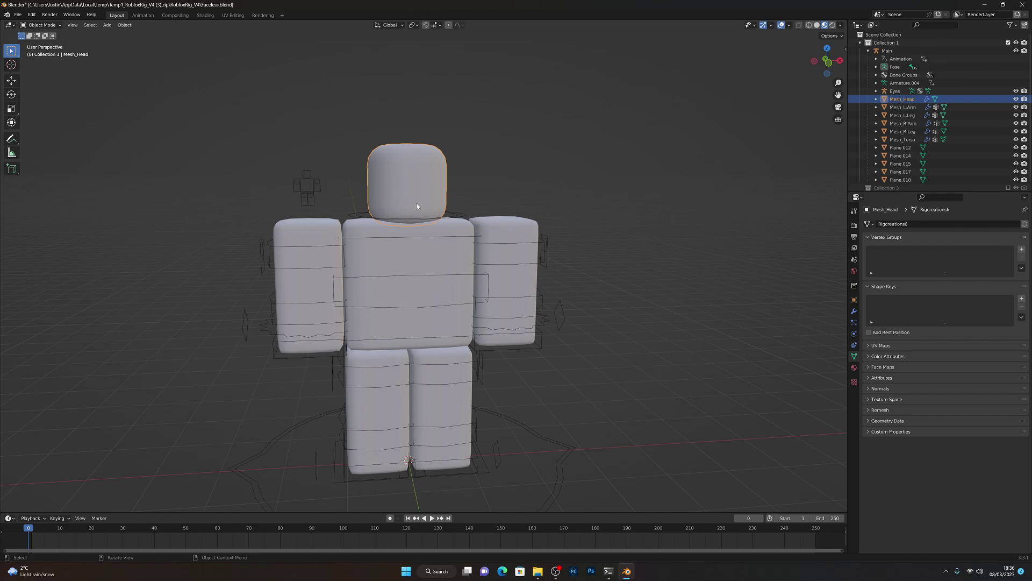
{"action": "left_click", "coordinate": [854, 369]}
{"action": "scroll", "coordinate": [921, 382], "scroll_direction": "down", "scroll_amount": 1}
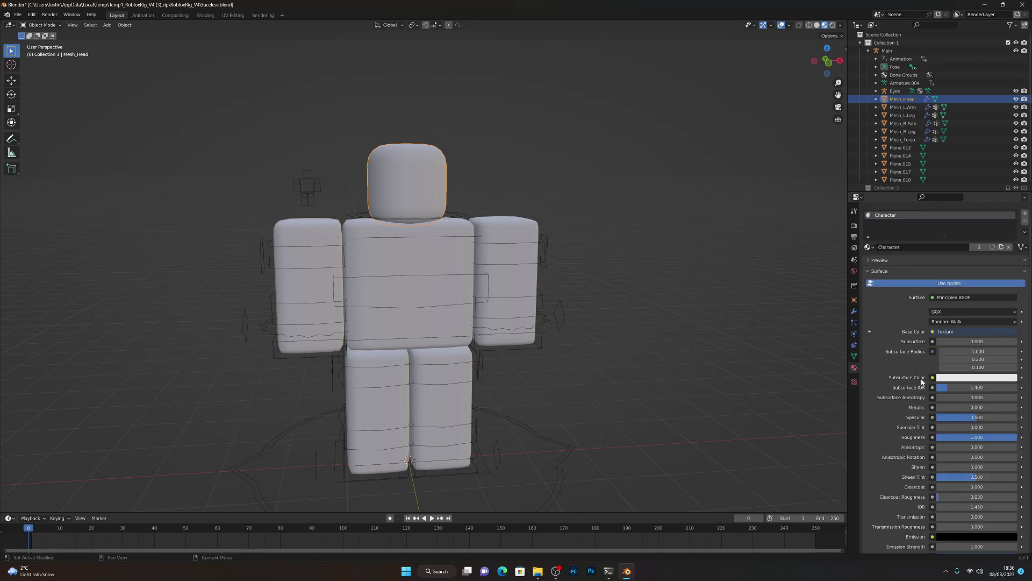
{"action": "scroll", "coordinate": [924, 378], "scroll_direction": "up", "scroll_amount": 1}
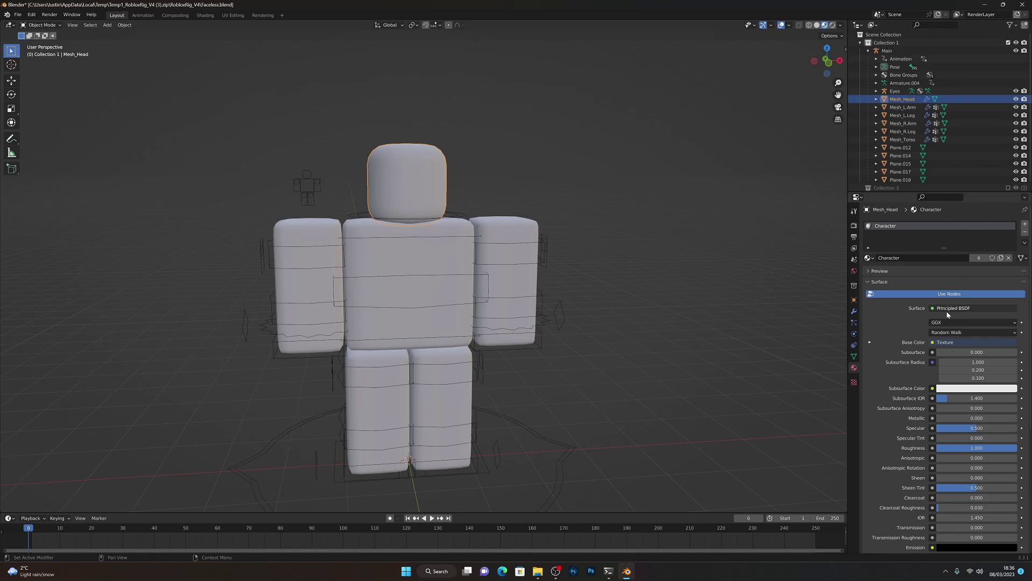
{"action": "left_click", "coordinate": [1025, 233]}
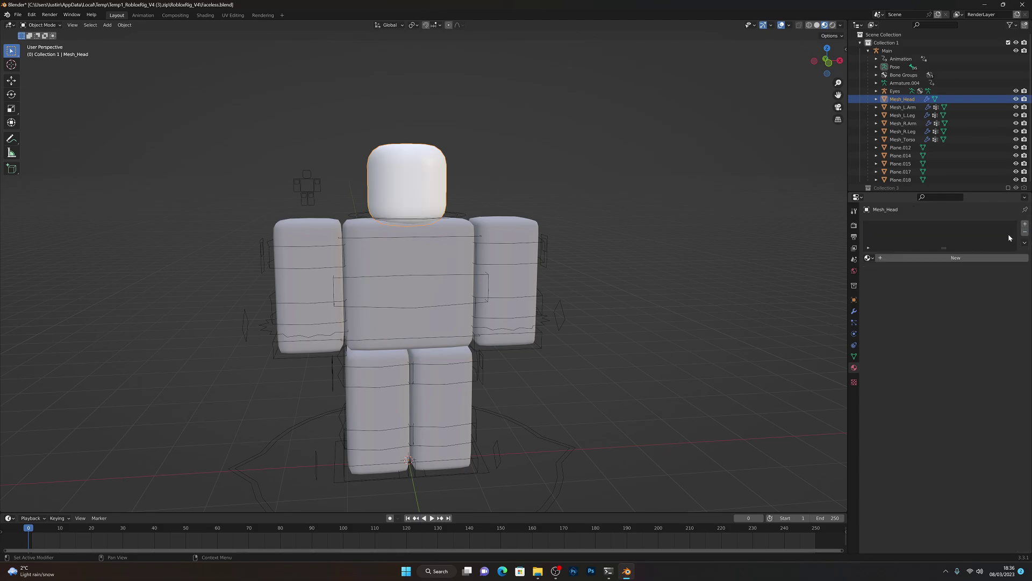
{"action": "left_click", "coordinate": [956, 258]}
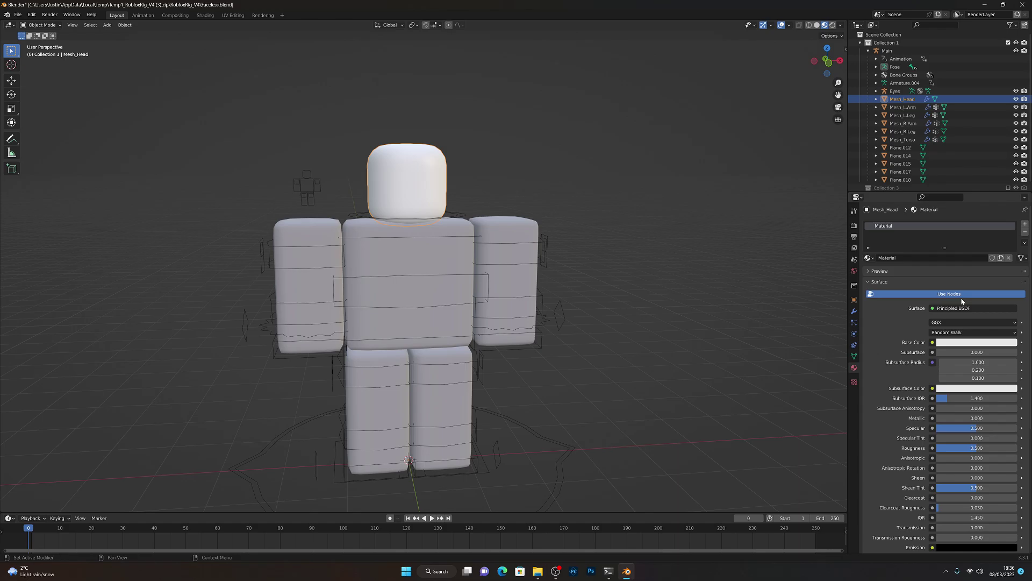
{"action": "left_click", "coordinate": [933, 343]}
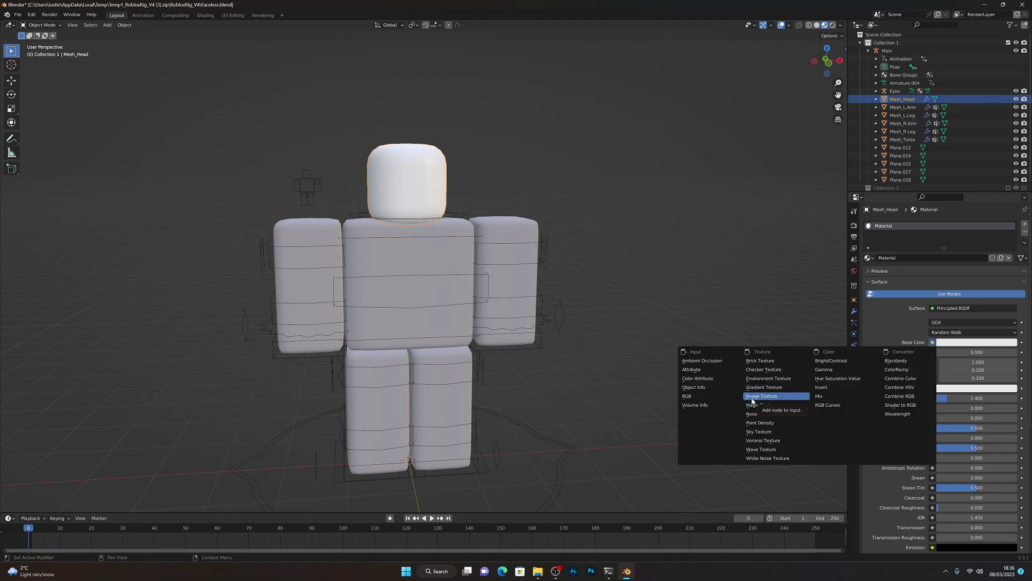
{"action": "left_click", "coordinate": [759, 398]}
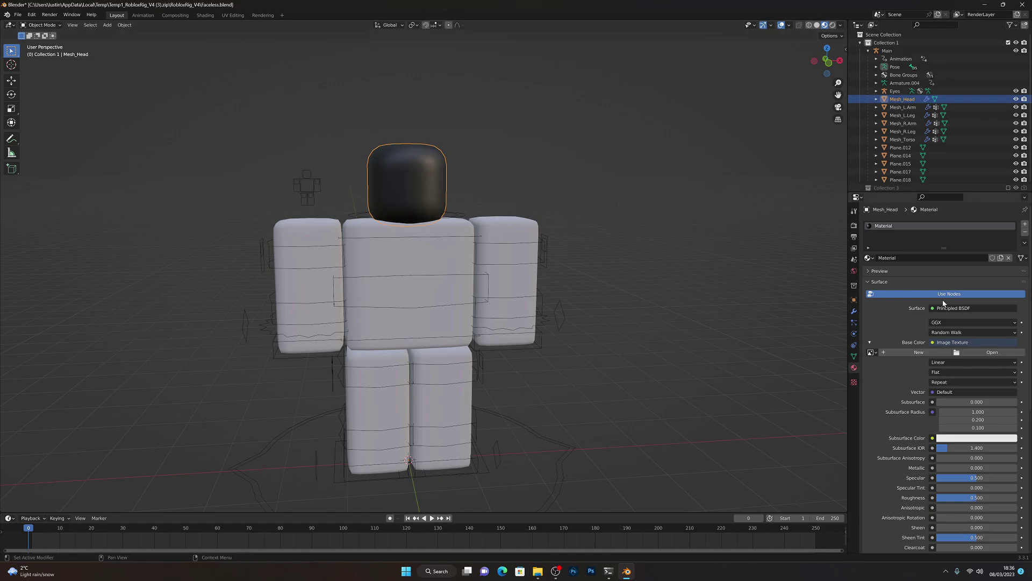
Load Handle1_diff.png from the .obj folder as the head material's Base Color image
{"action": "left_click", "coordinate": [993, 352]}
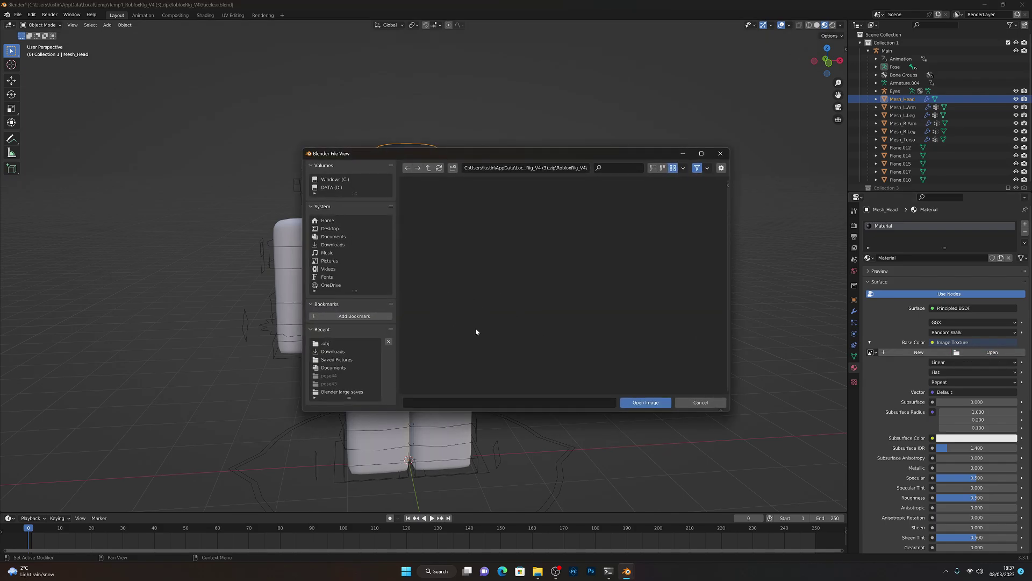
{"action": "left_click", "coordinate": [328, 344]}
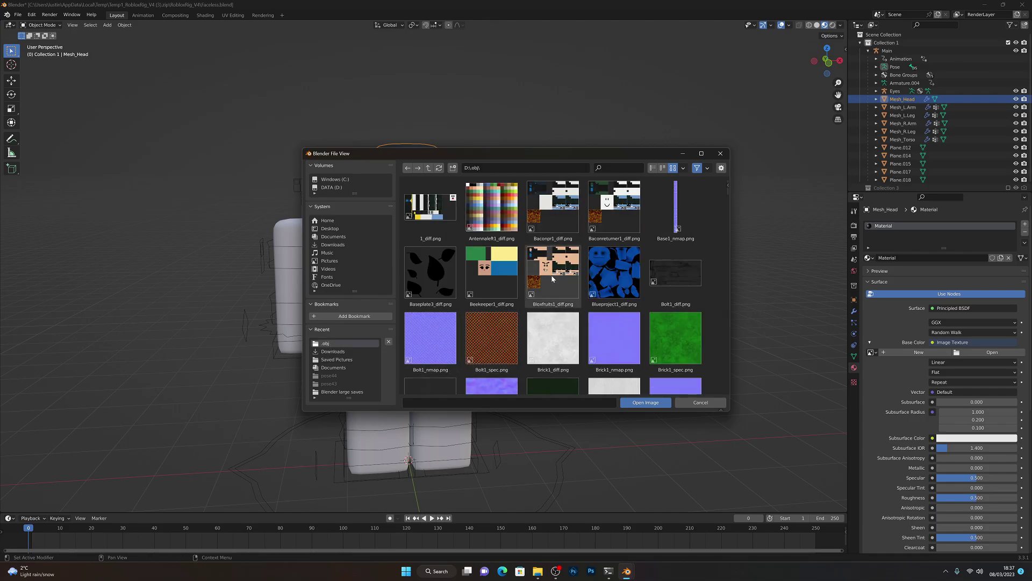
{"action": "scroll", "coordinate": [570, 274], "scroll_direction": "down", "scroll_amount": 5}
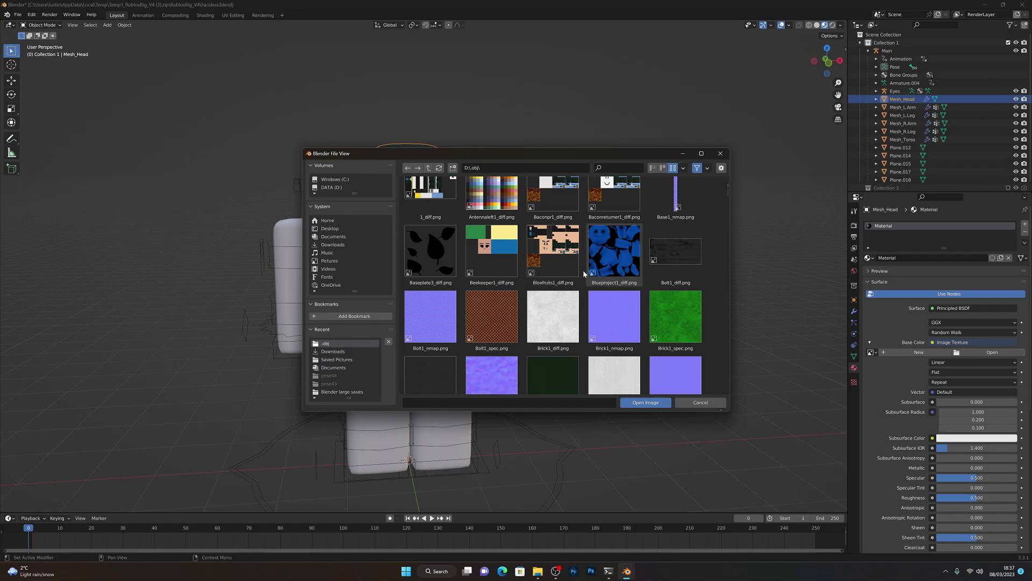
{"action": "scroll", "coordinate": [584, 264], "scroll_direction": "down", "scroll_amount": 5}
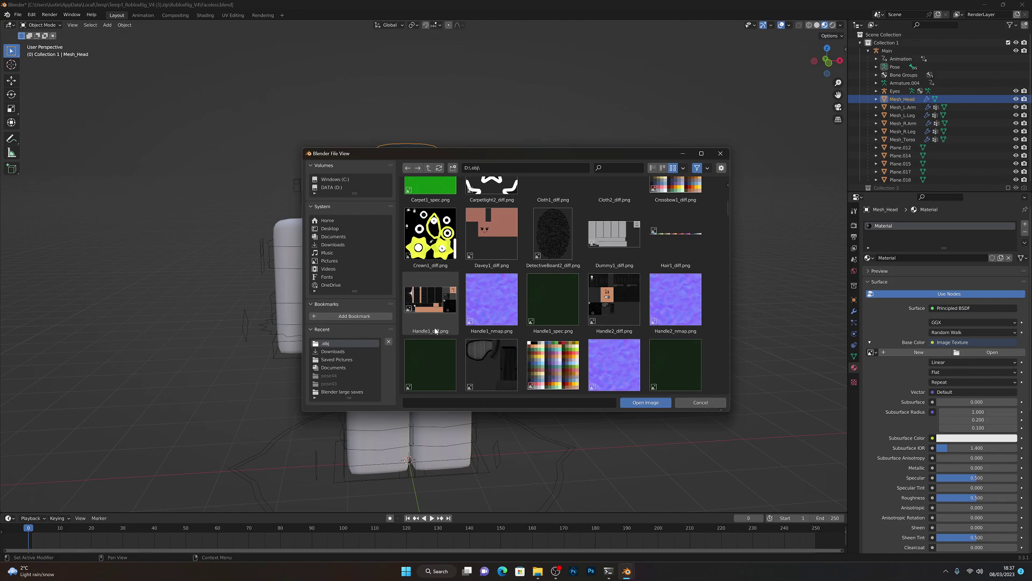
{"action": "left_click", "coordinate": [438, 304]}
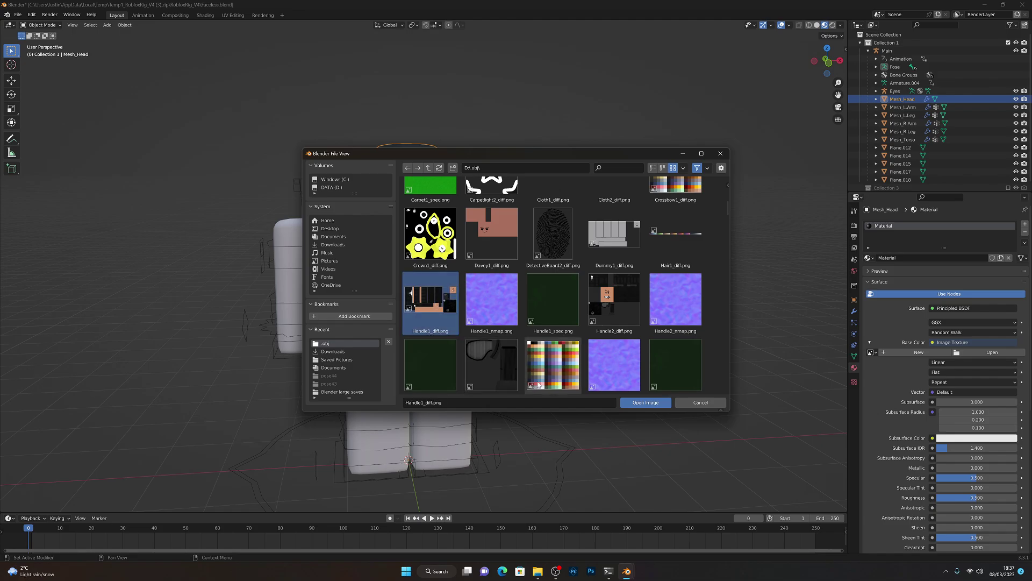
{"action": "left_click", "coordinate": [648, 404]}
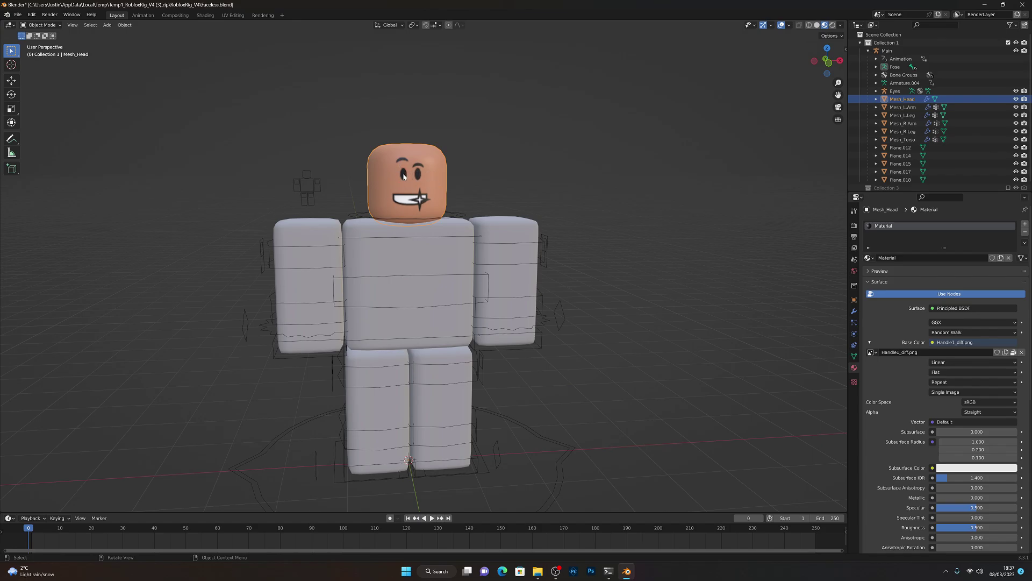
Give the rig's right arm mesh a new material with Handle1_diff.png as its Base Color Image Texture
{"action": "left_click", "coordinate": [311, 232]}
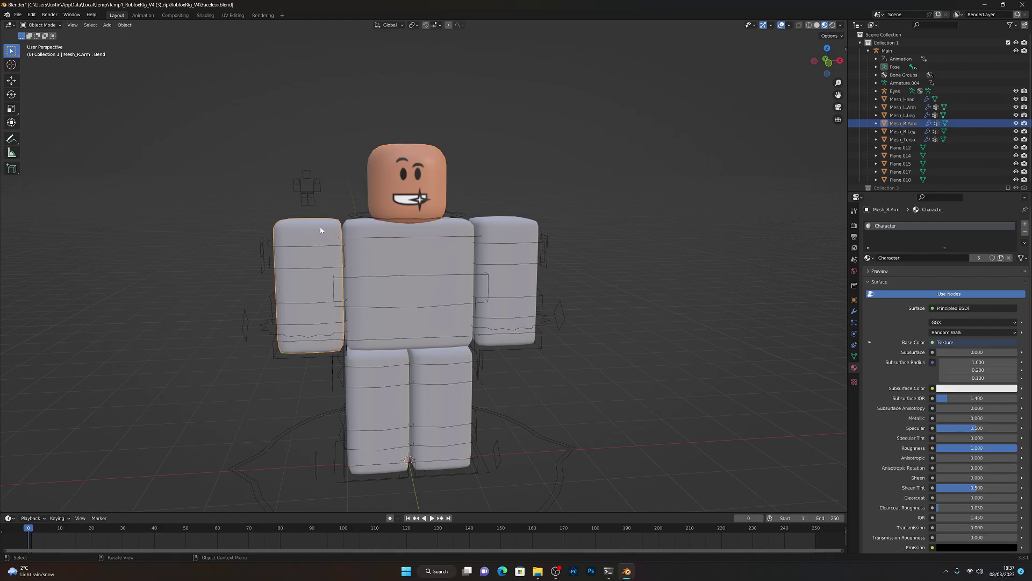
{"action": "left_click", "coordinate": [1009, 259]}
{"action": "left_click", "coordinate": [993, 258]}
{"action": "left_click", "coordinate": [933, 343]}
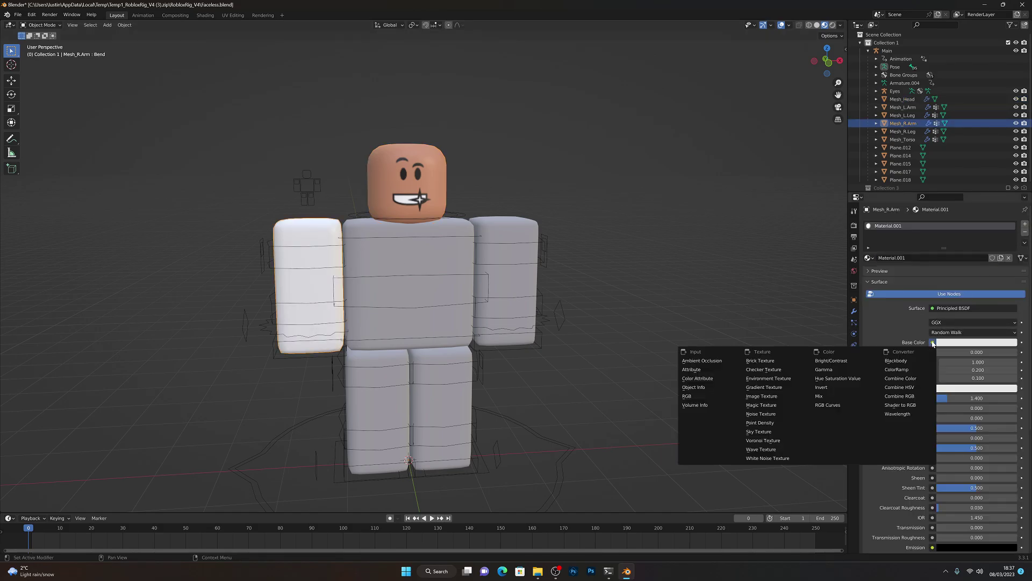
{"action": "left_click", "coordinate": [774, 397]}
{"action": "left_click", "coordinate": [873, 352]}
{"action": "left_click", "coordinate": [904, 364]}
Replace the torso mesh's material with a new one using Handle1_diff.png as the Base Color Image Texture
{"action": "left_click", "coordinate": [430, 285]}
{"action": "left_click", "coordinate": [1009, 258]}
{"action": "left_click", "coordinate": [978, 258]}
{"action": "left_click", "coordinate": [933, 343]}
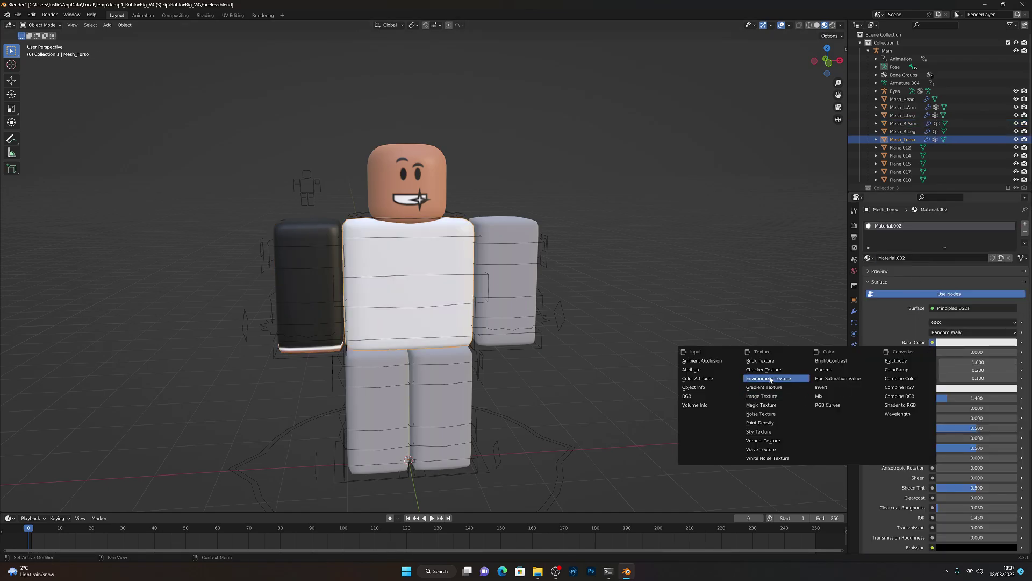
{"action": "left_click", "coordinate": [774, 397]}
{"action": "left_click", "coordinate": [873, 353]}
{"action": "left_click", "coordinate": [909, 363]}
Replace the left arm mesh's material with a new one using Handle1_diff.png as the Base Color Image Texture
{"action": "left_click", "coordinate": [509, 274]}
{"action": "left_click", "coordinate": [1025, 232]}
{"action": "left_click", "coordinate": [973, 258]}
{"action": "left_click", "coordinate": [933, 343]}
{"action": "left_click", "coordinate": [774, 397]}
{"action": "left_click", "coordinate": [873, 352]}
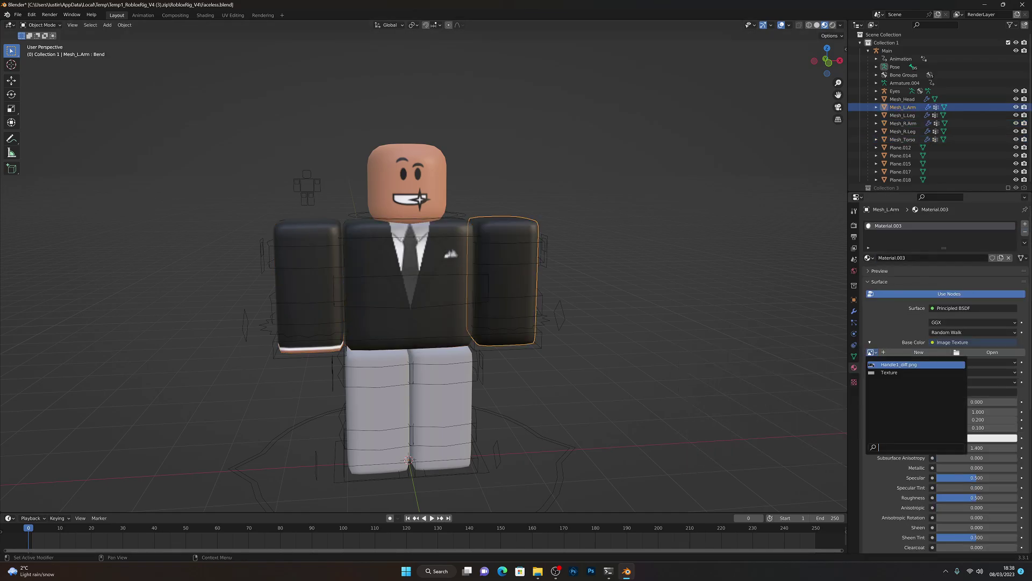
{"action": "left_click", "coordinate": [906, 364]}
Replace the right leg mesh's material with a new one using Handle1_diff.png as the Base Color Image Texture
{"action": "left_click", "coordinate": [379, 397]}
{"action": "left_click", "coordinate": [1025, 232]}
{"action": "left_click", "coordinate": [933, 343]}
{"action": "left_click", "coordinate": [774, 398]}
{"action": "left_click", "coordinate": [873, 352]}
{"action": "left_click", "coordinate": [909, 364]}
Replace the left leg mesh's material with a new one using Handle1_diff.png as the Base Color Image Texture
{"action": "left_click", "coordinate": [444, 398]}
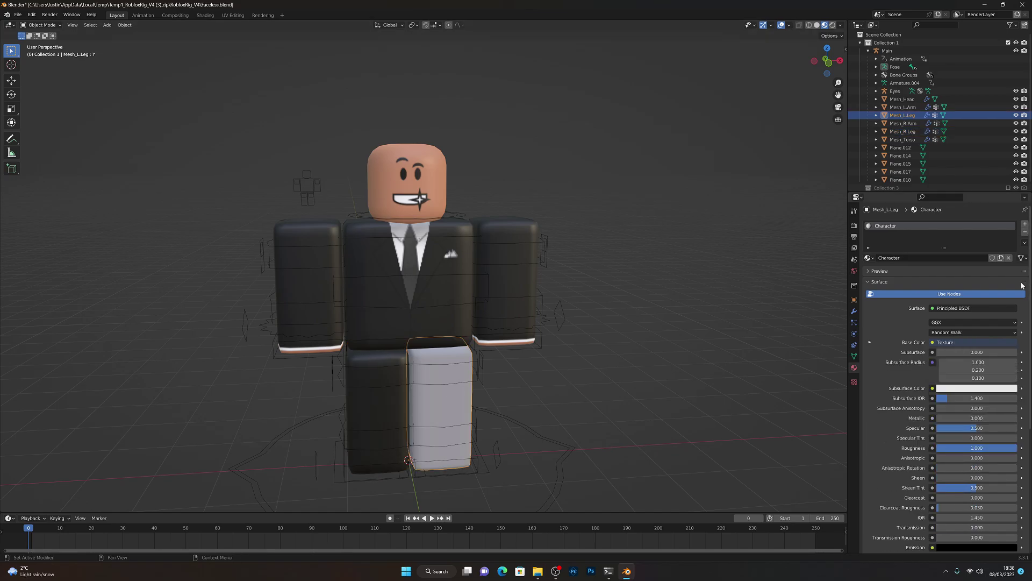
{"action": "left_click", "coordinate": [1024, 231]}
{"action": "left_click", "coordinate": [973, 258]}
{"action": "left_click", "coordinate": [932, 343]}
{"action": "left_click", "coordinate": [873, 352]}
{"action": "left_click", "coordinate": [908, 364]}
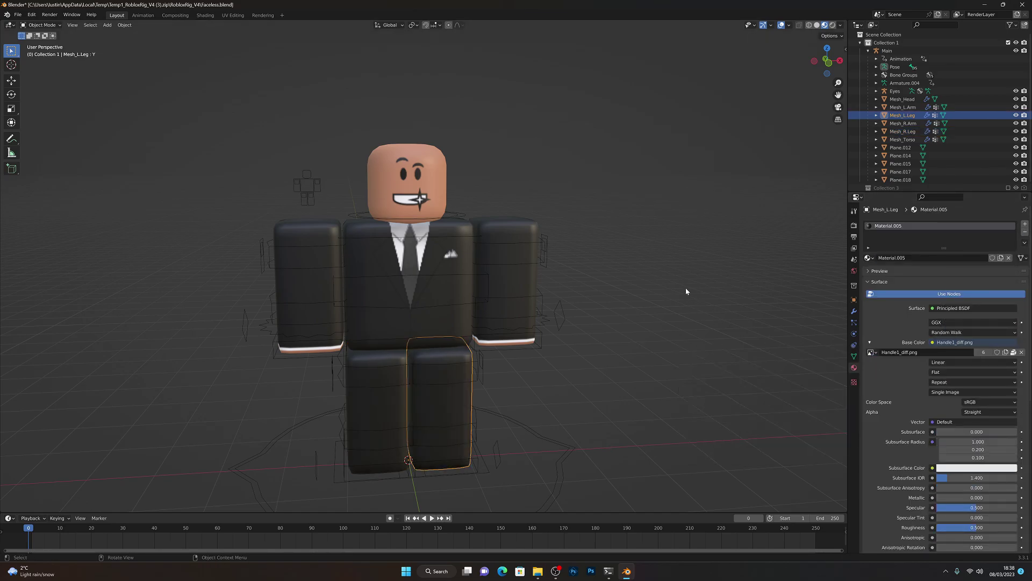
Inspect the suit and face textures on the whole rig from close up and from a distance
{"action": "key", "text": "shift+grave"}
{"action": "key", "text": "w"}
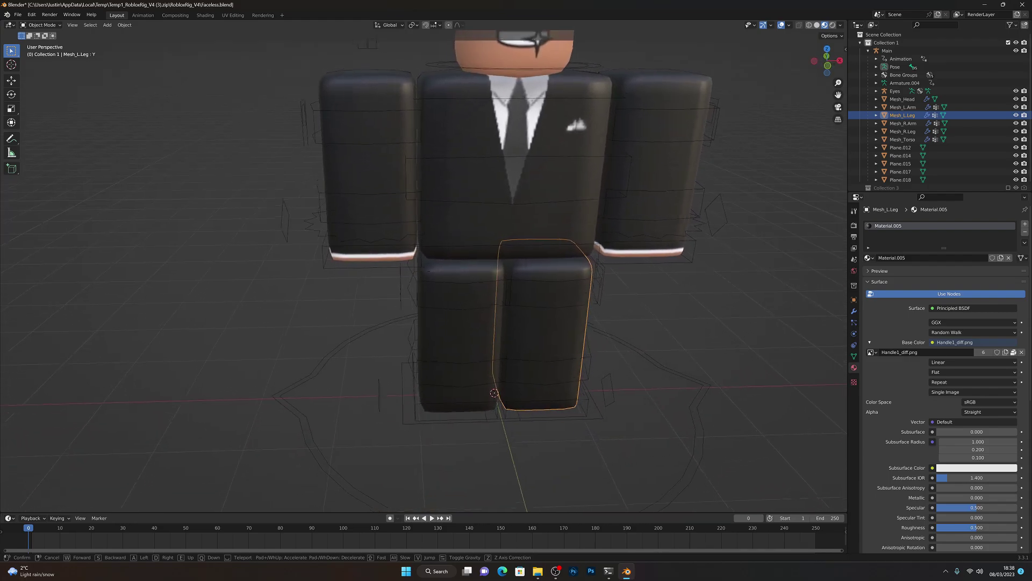
{"action": "key", "text": "s"}
{"action": "key", "text": "w"}
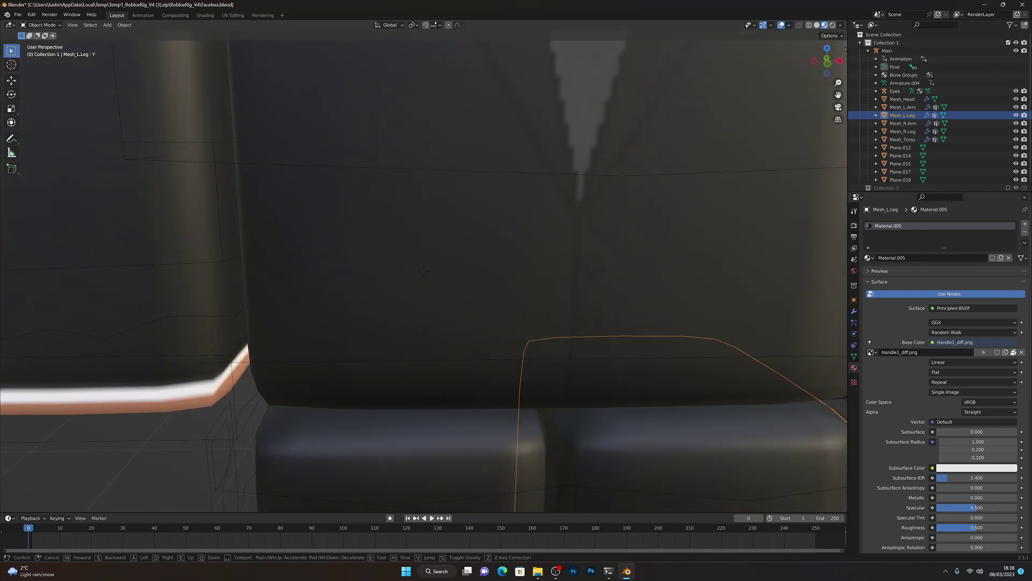
{"action": "key", "text": "s"}
{"action": "key", "text": "Escape"}
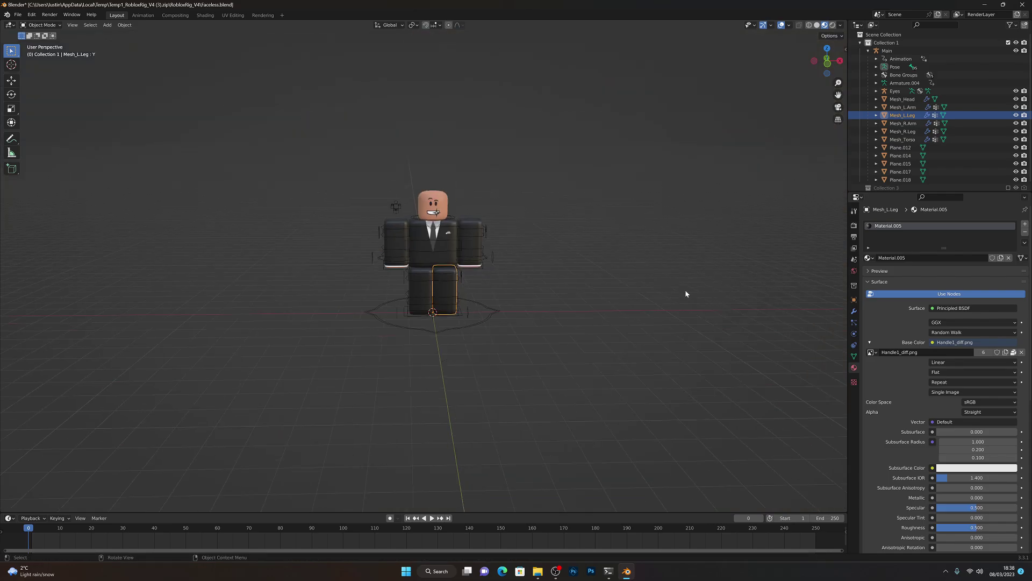
{"action": "scroll", "coordinate": [527, 267], "scroll_direction": "up", "scroll_amount": 3}
{"action": "mouse_move", "coordinate": [520, 257]}
{"action": "middle_mouse_down"}
{"action": "mouse_move", "coordinate": [534, 238]}
{"action": "mouse_move", "coordinate": [524, 267]}
{"action": "mouse_move", "coordinate": [538, 251]}
{"action": "middle_mouse_up"}
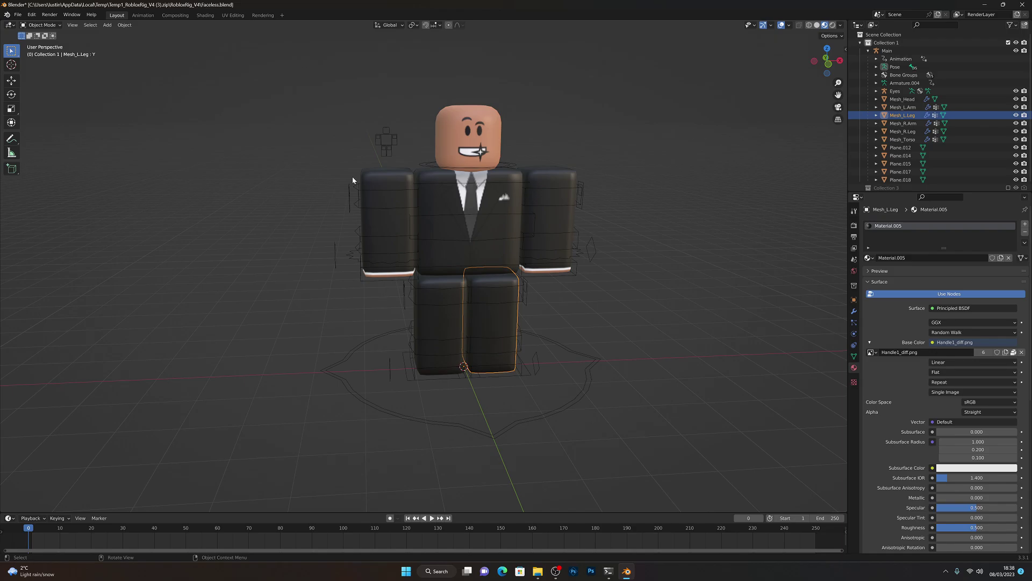
Import b(1).obj from the .obj folder as a legacy Wavefront OBJ with Split by Group enabled
{"action": "left_click", "coordinate": [18, 15]}
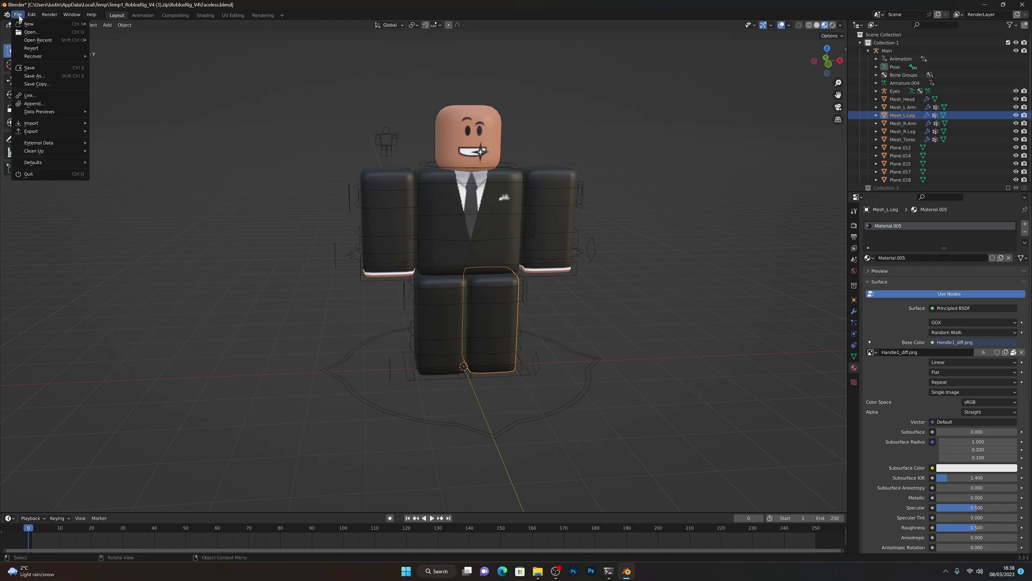
{"action": "mouse_move", "coordinate": [47, 124]}
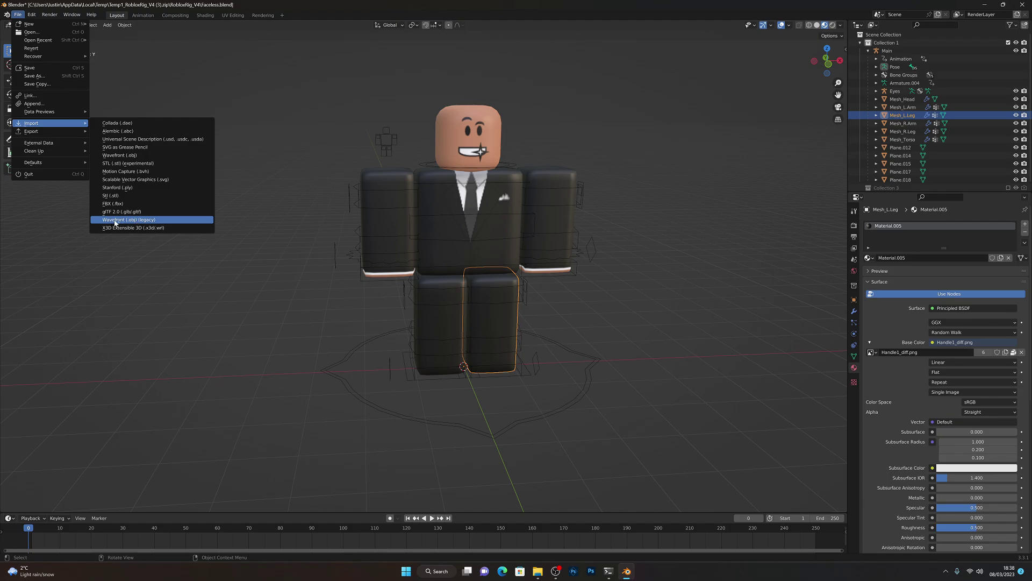
{"action": "left_click", "coordinate": [154, 225]}
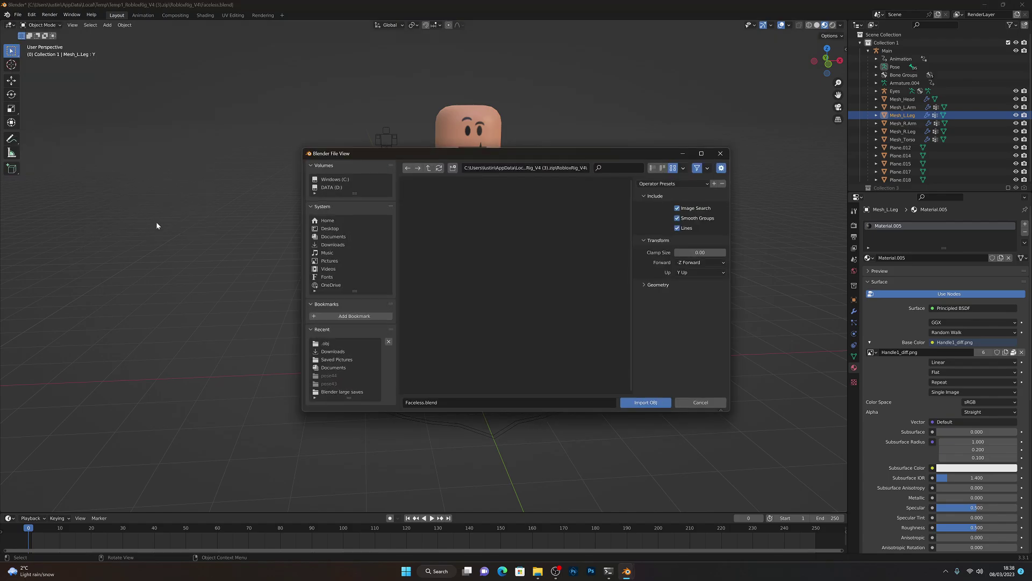
{"action": "left_click", "coordinate": [334, 345]}
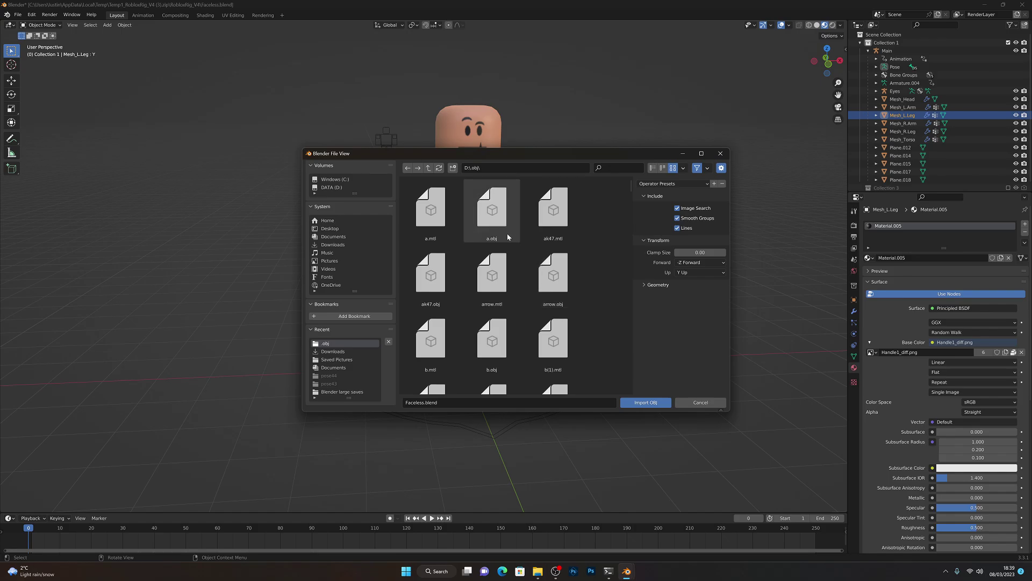
{"action": "scroll", "coordinate": [536, 233], "scroll_direction": "down", "scroll_amount": 1}
{"action": "scroll", "coordinate": [536, 232], "scroll_direction": "down", "scroll_amount": 3}
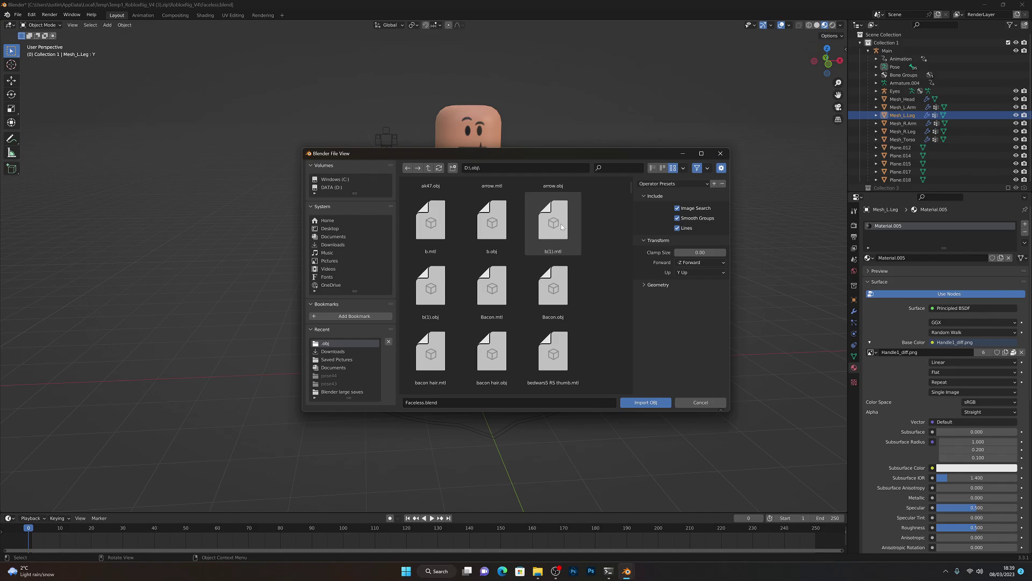
{"action": "left_click", "coordinate": [430, 288]}
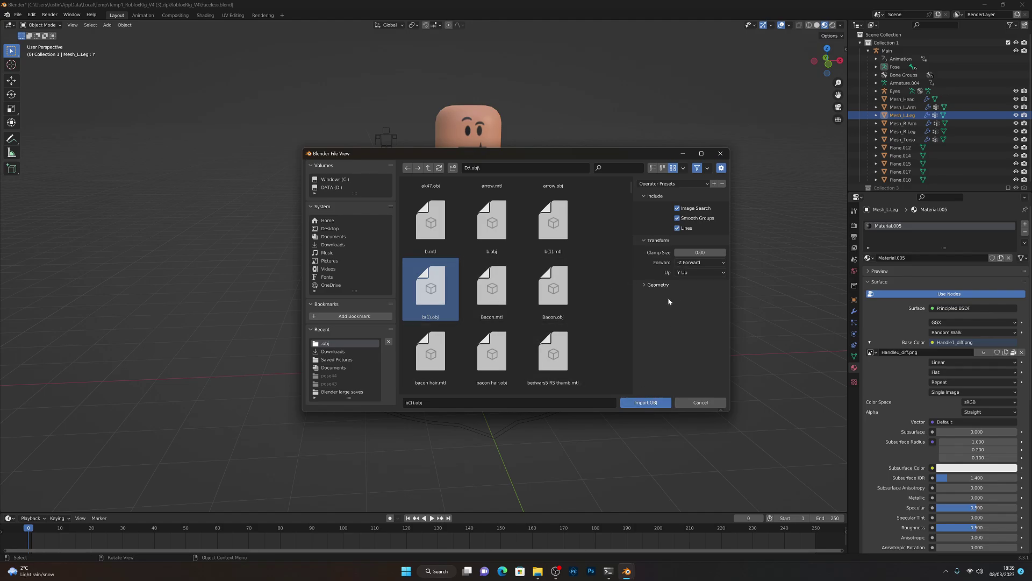
{"action": "left_click", "coordinate": [656, 286]}
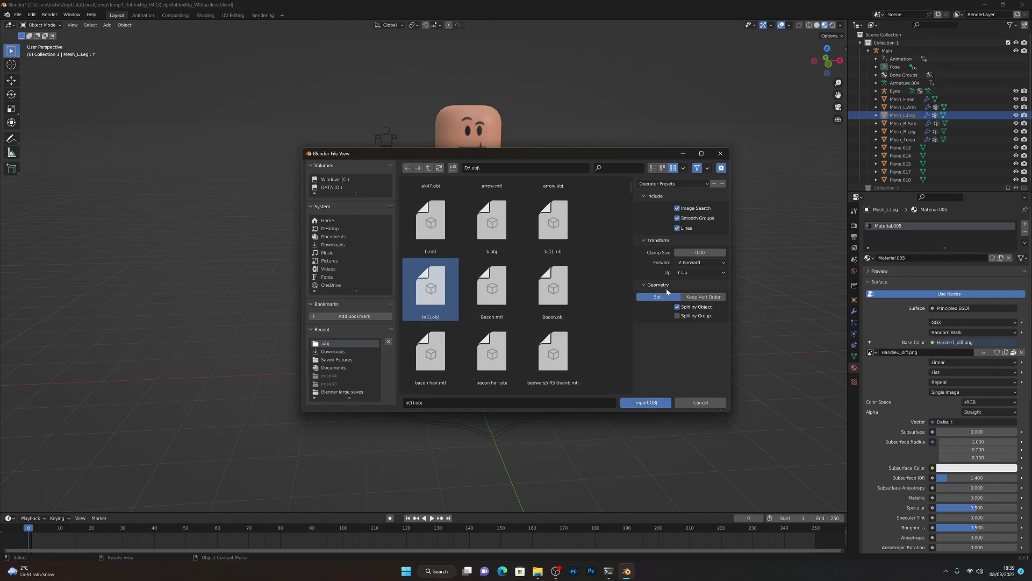
{"action": "left_click", "coordinate": [679, 316]}
{"action": "left_click", "coordinate": [647, 403]}
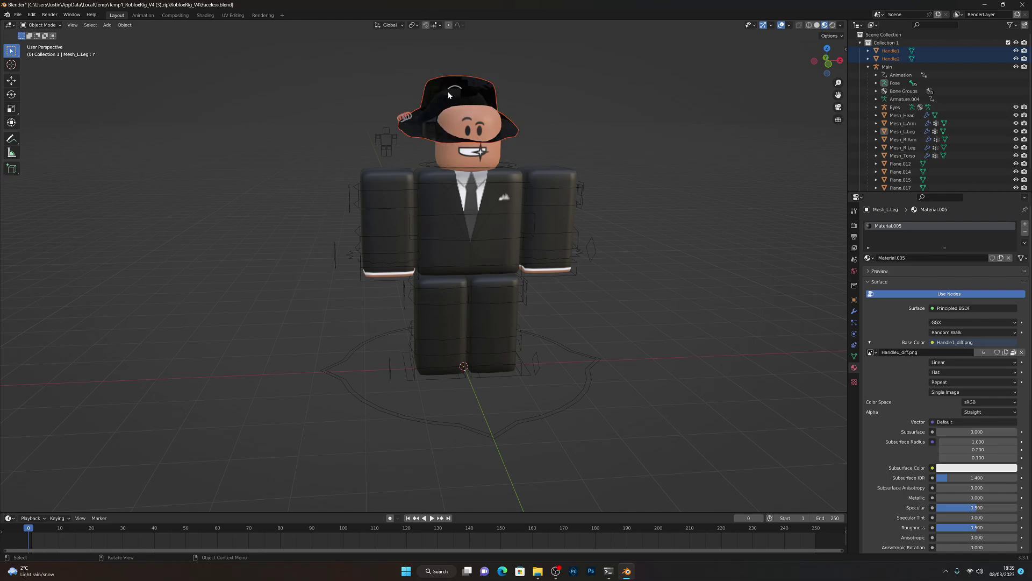
Set both the Blend Mode and the Shadow Mode of the imported hat's material to Alpha Clip
{"action": "key", "text": "shift+grave"}
{"action": "key", "text": "w"}
{"action": "key", "text": "a"}
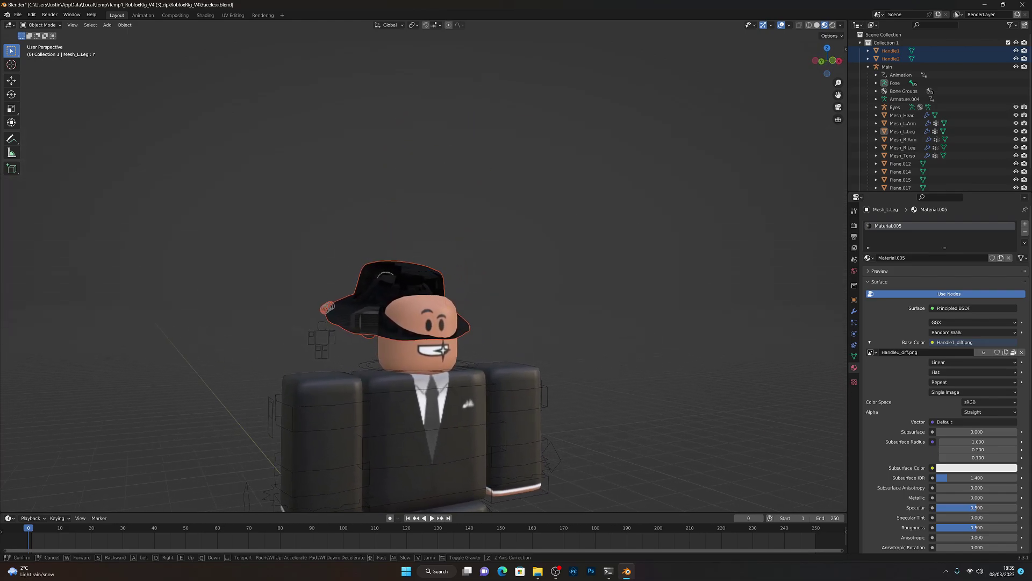
{"action": "key", "text": "a"}
{"action": "key", "text": "w"}
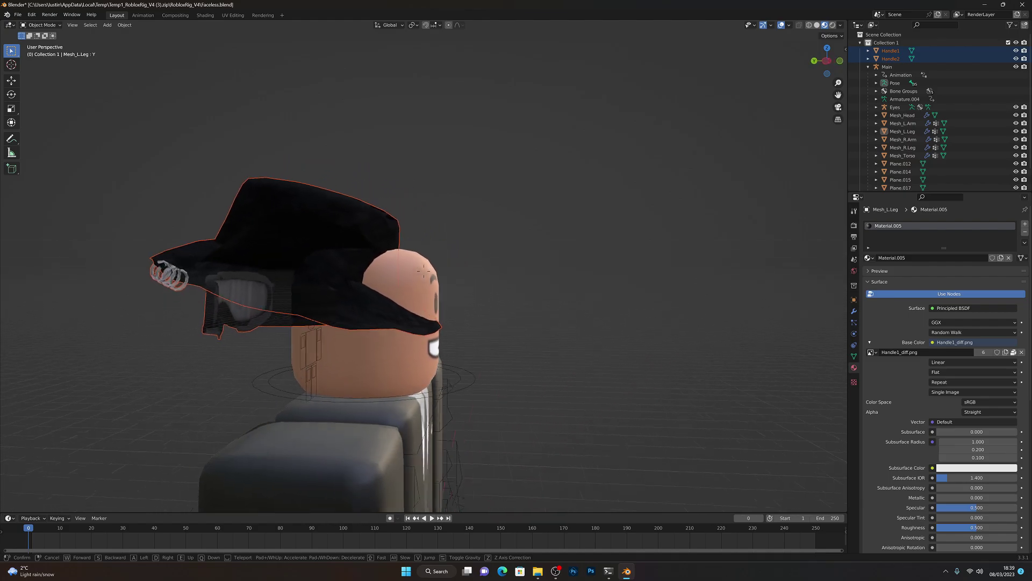
{"action": "key", "text": "a"}
{"action": "left_click", "coordinate": [405, 148]}
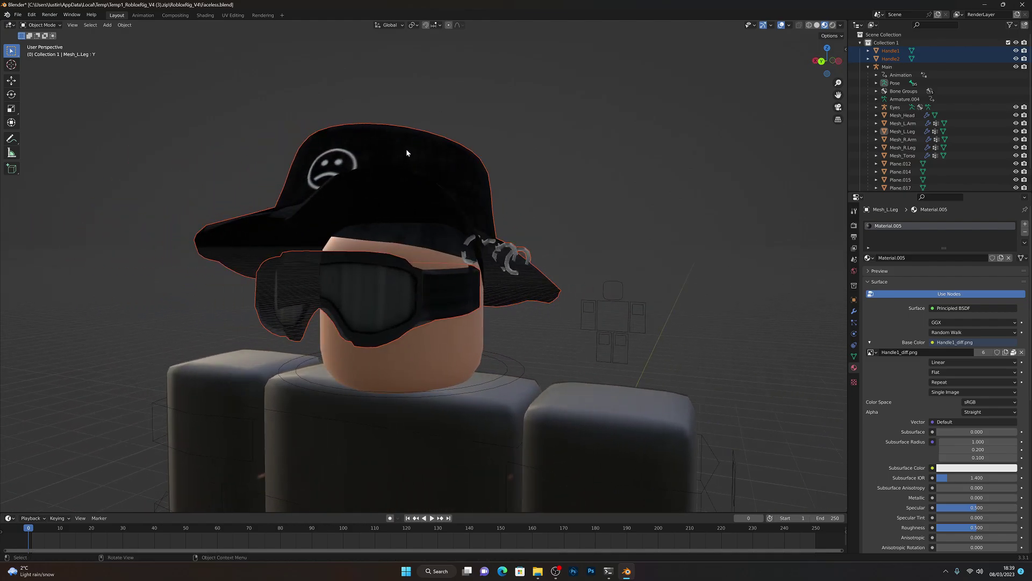
{"action": "left_click", "coordinate": [395, 157]}
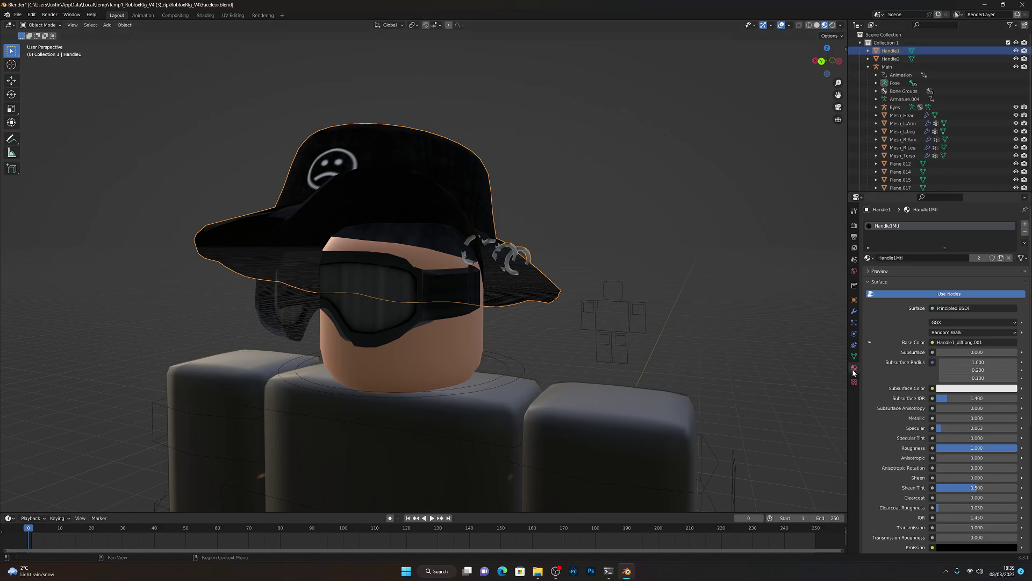
{"action": "scroll", "coordinate": [942, 382], "scroll_direction": "down", "scroll_amount": 8}
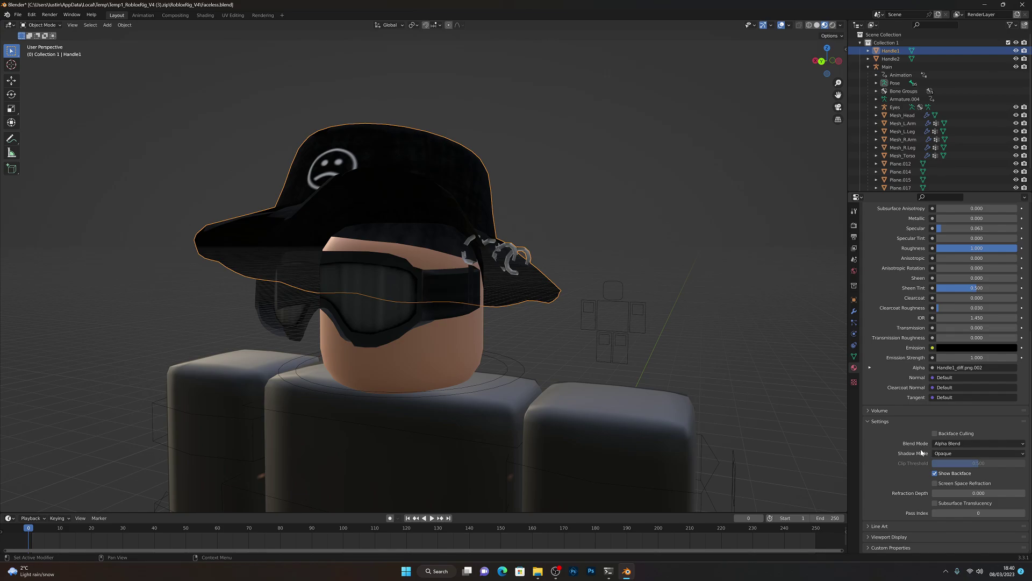
{"action": "left_click", "coordinate": [949, 443]}
{"action": "left_click", "coordinate": [951, 462]}
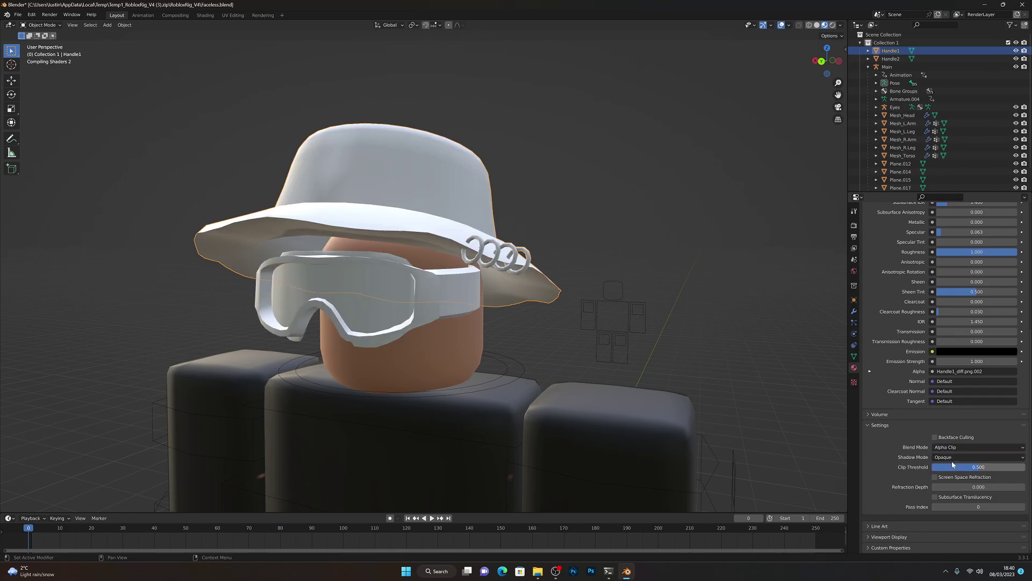
{"action": "left_click", "coordinate": [944, 463]}
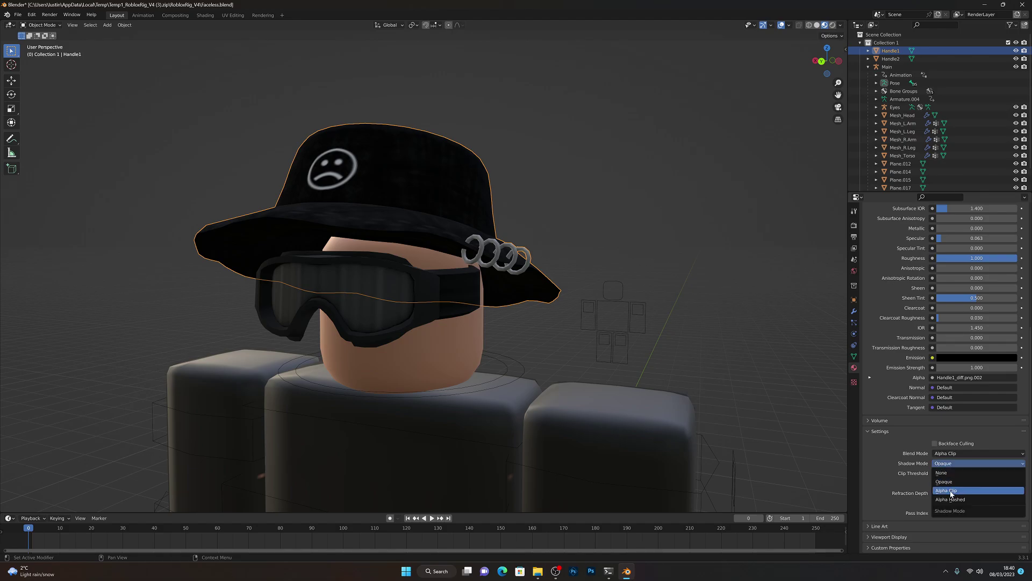
{"action": "left_click", "coordinate": [946, 490]}
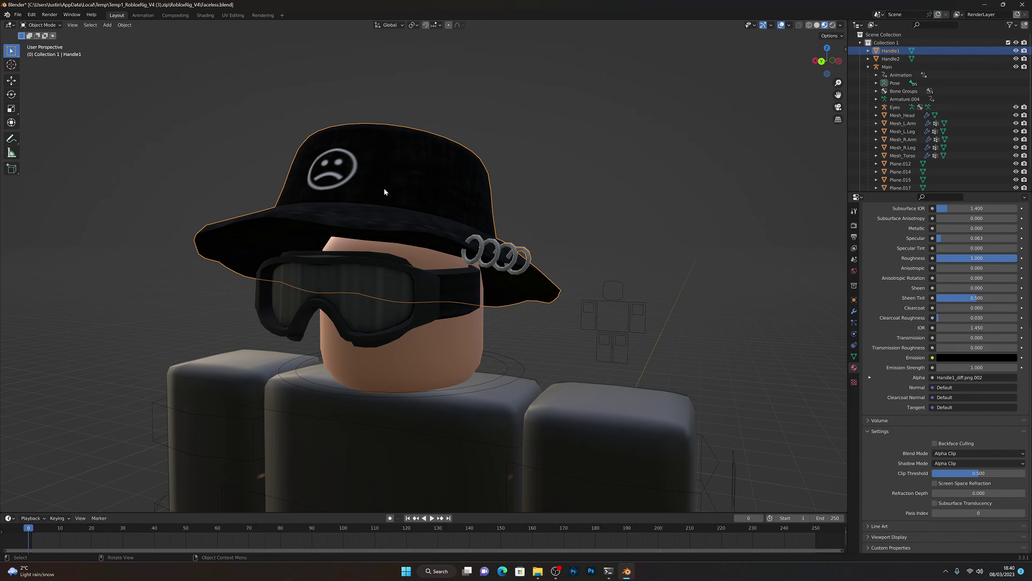
Select the hat and goggles together and rotate them 180° around the global Z axis
{"action": "left_click", "coordinate": [379, 279]}
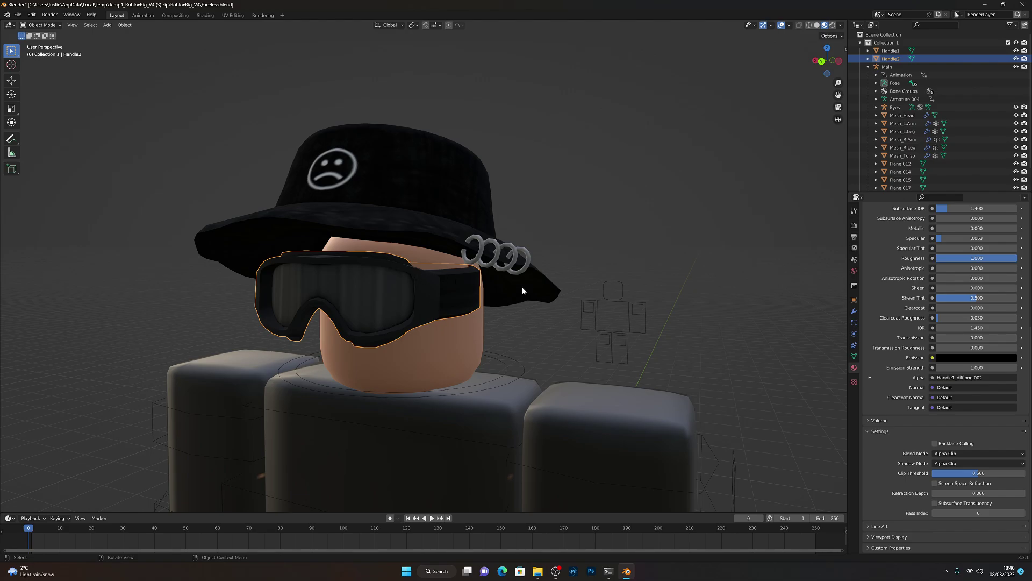
{"action": "middle_click_drag", "start_coordinate": [626, 278], "coordinate": [366, 153]}
{"action": "left_click", "coordinate": [883, 50]}
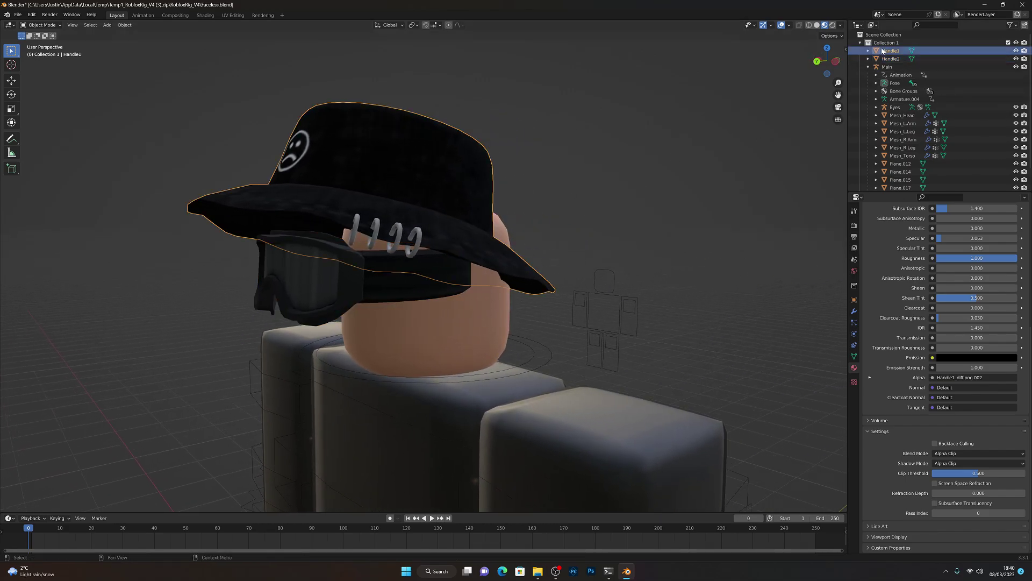
{"action": "left_click", "coordinate": [886, 58], "text": "ctrl"}
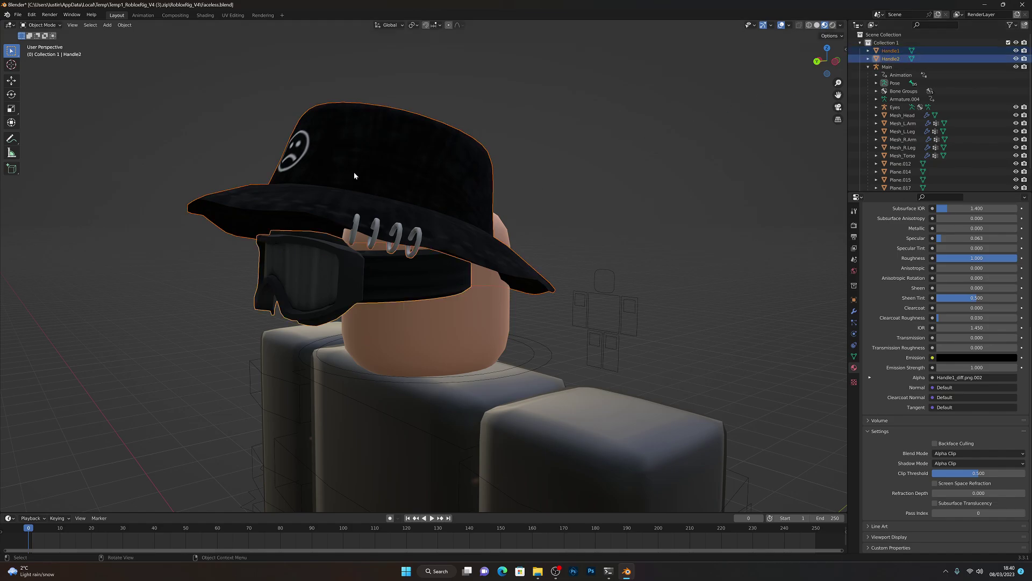
{"action": "key", "text": "r"}
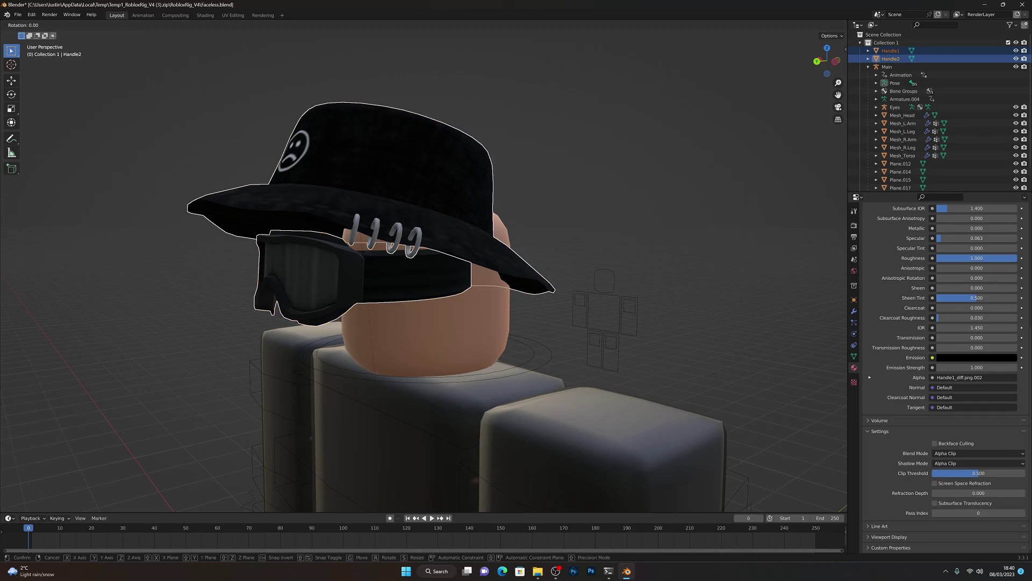
{"action": "key", "text": "z"}
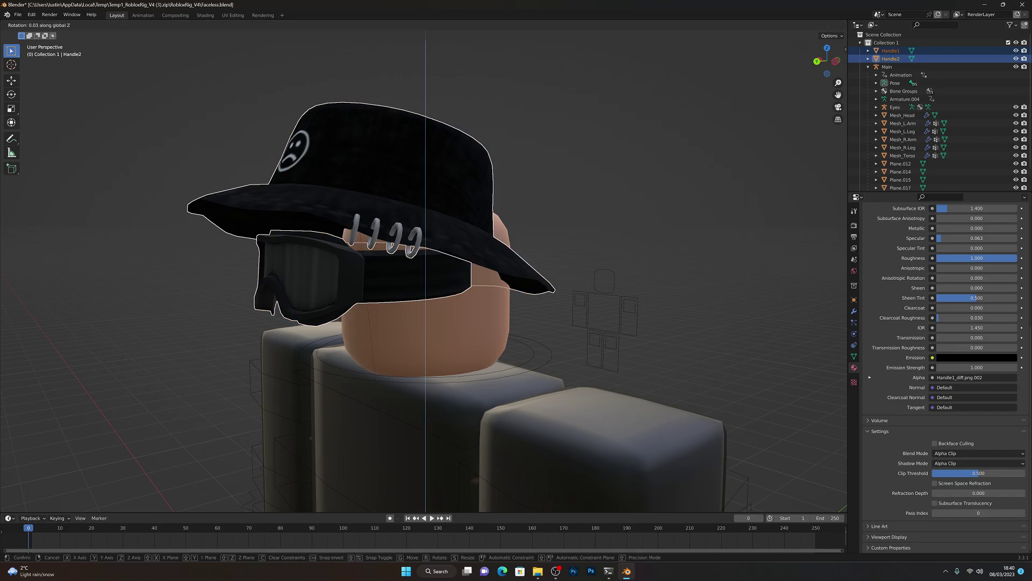
{"action": "type", "text": "1"}
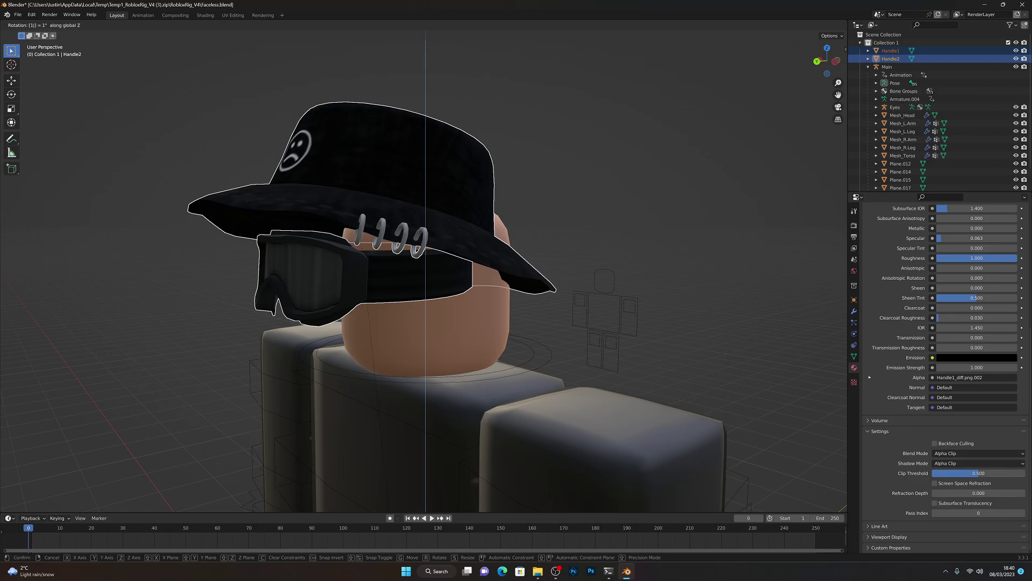
{"action": "type", "text": "80"}
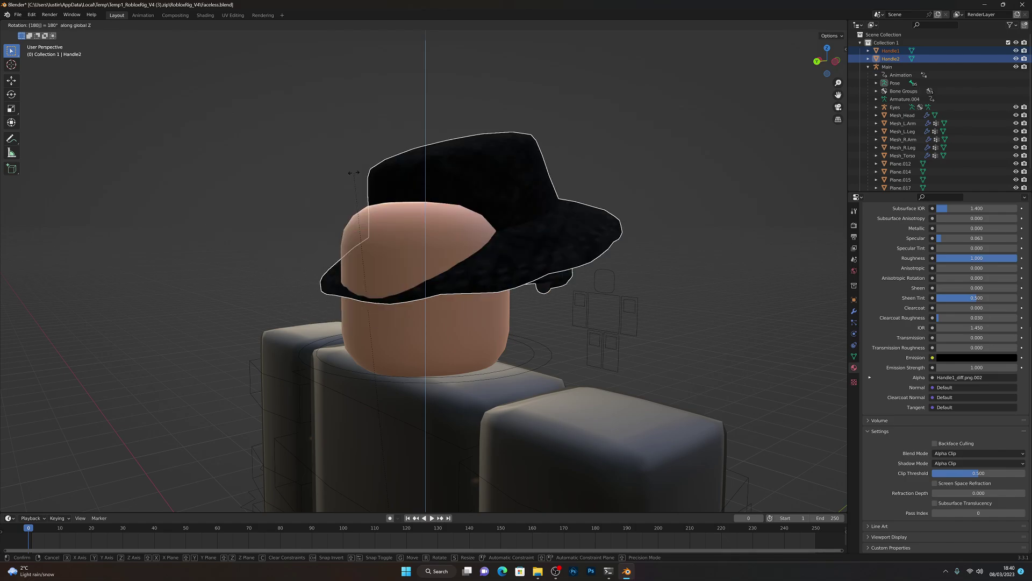
{"action": "key", "text": "Return"}
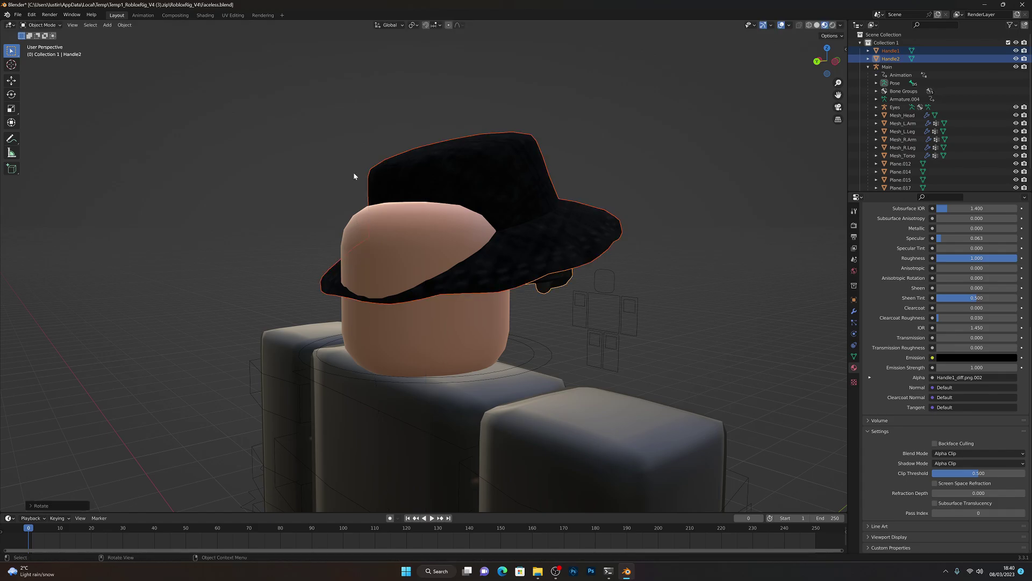
Examine how the rotated hat and goggles sit on the head from the side, the front and a distance
{"action": "key", "text": "shift+grave"}
{"action": "key", "text": "w"}
{"action": "key", "text": "s"}
{"action": "key", "text": "d"}
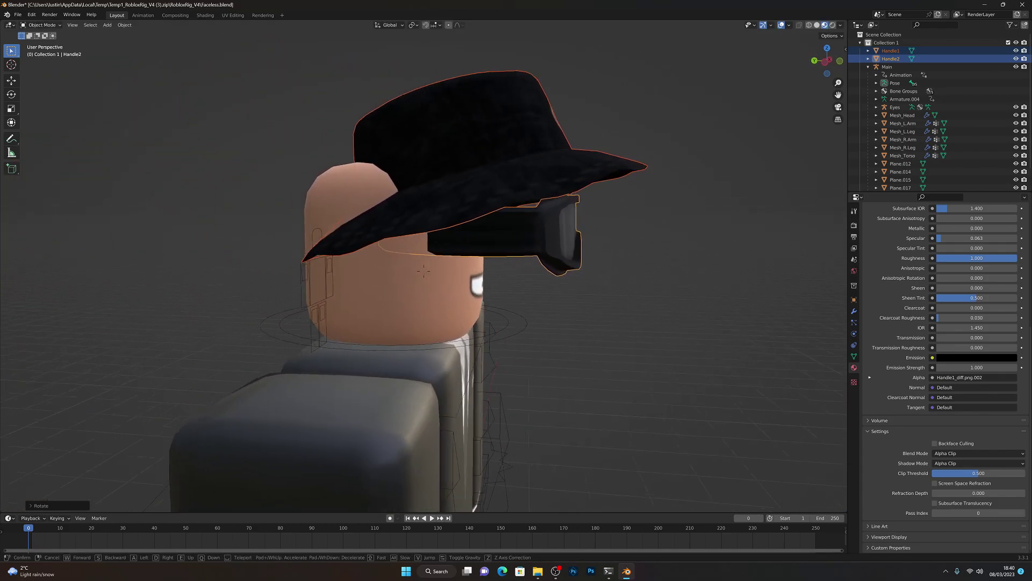
{"action": "left_click", "coordinate": [559, 179]}
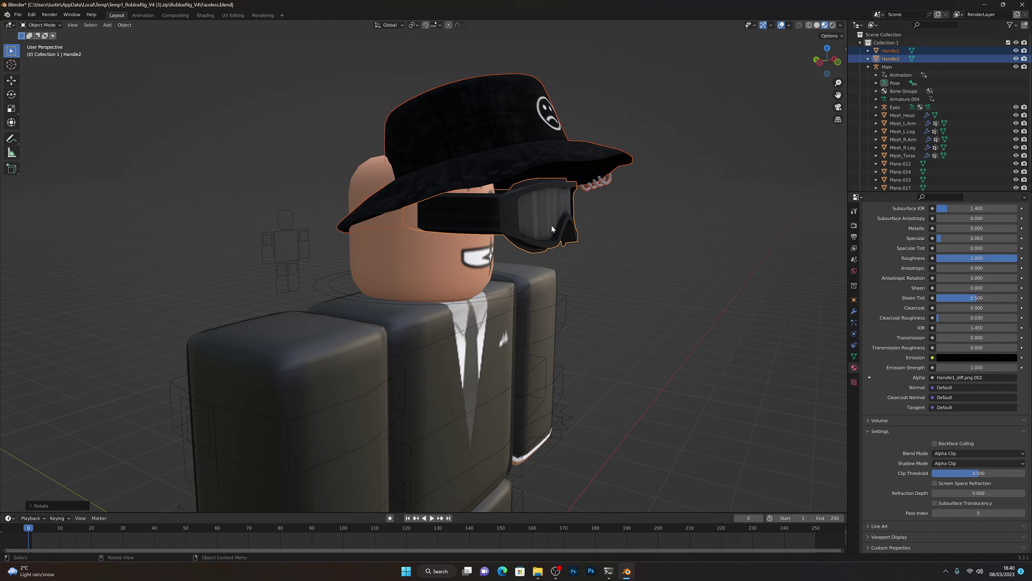
{"action": "middle_click_drag", "start_coordinate": [552, 229], "coordinate": [508, 228]}
{"action": "key", "text": "shift+grave"}
{"action": "key", "text": "s"}
{"action": "left_click", "coordinate": [458, 248]}
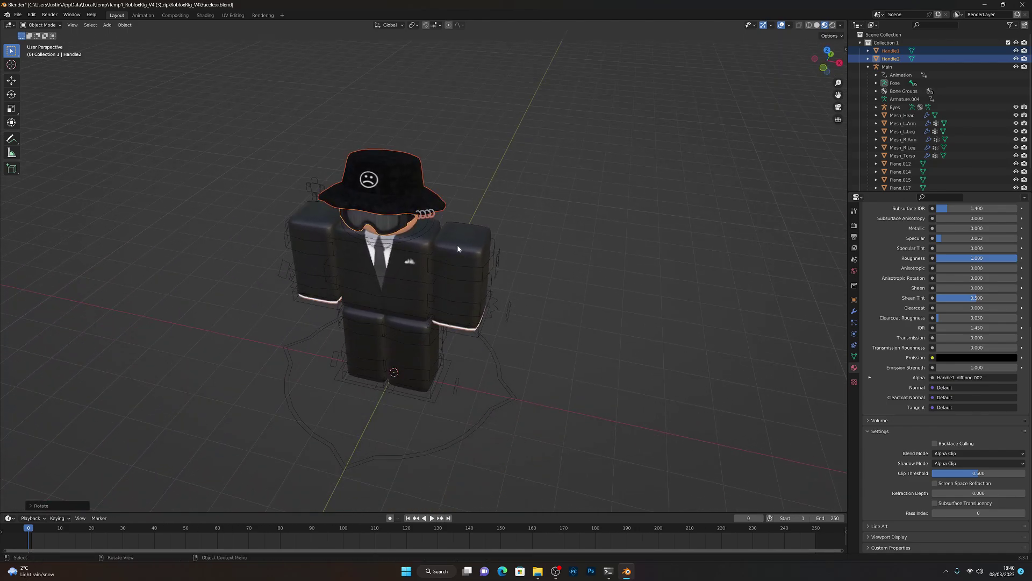
{"action": "key", "text": "shift+grave"}
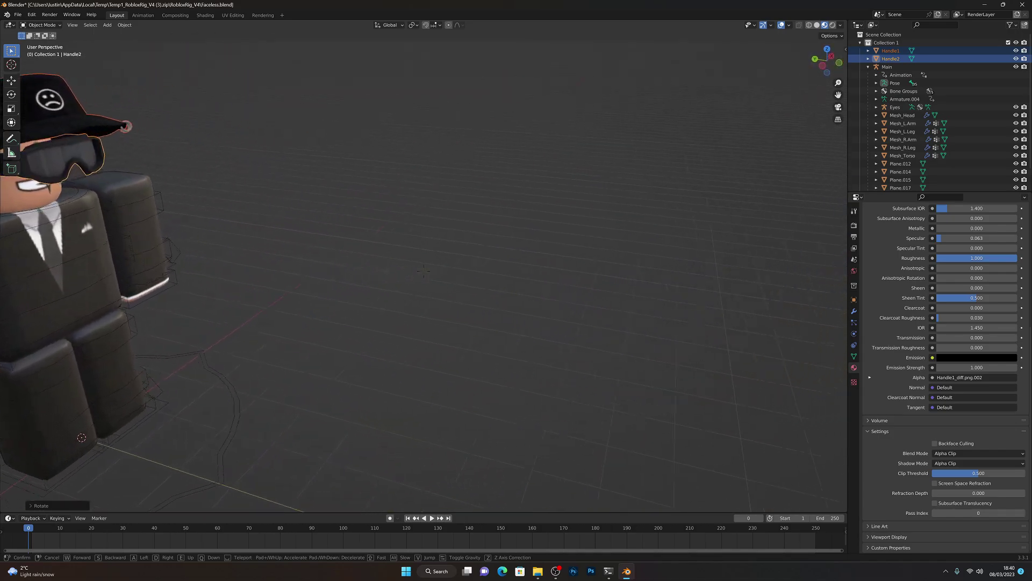
{"action": "left_click", "coordinate": [293, 298]}
Assign Shift+F as the shortcut for Walk Navigation
{"action": "left_click", "coordinate": [73, 25]}
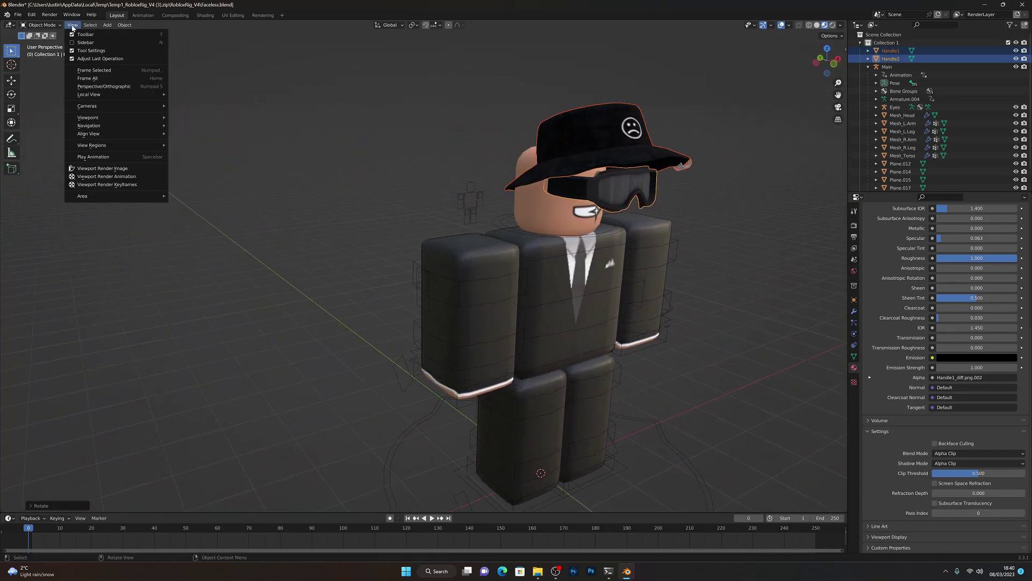
{"action": "mouse_move", "coordinate": [95, 127]}
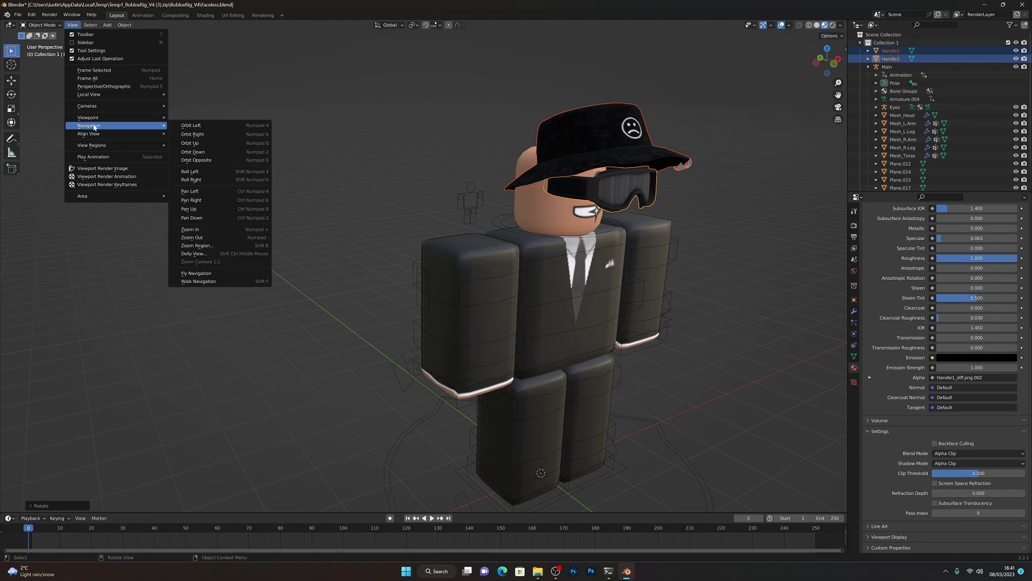
{"action": "right_click", "coordinate": [211, 283]}
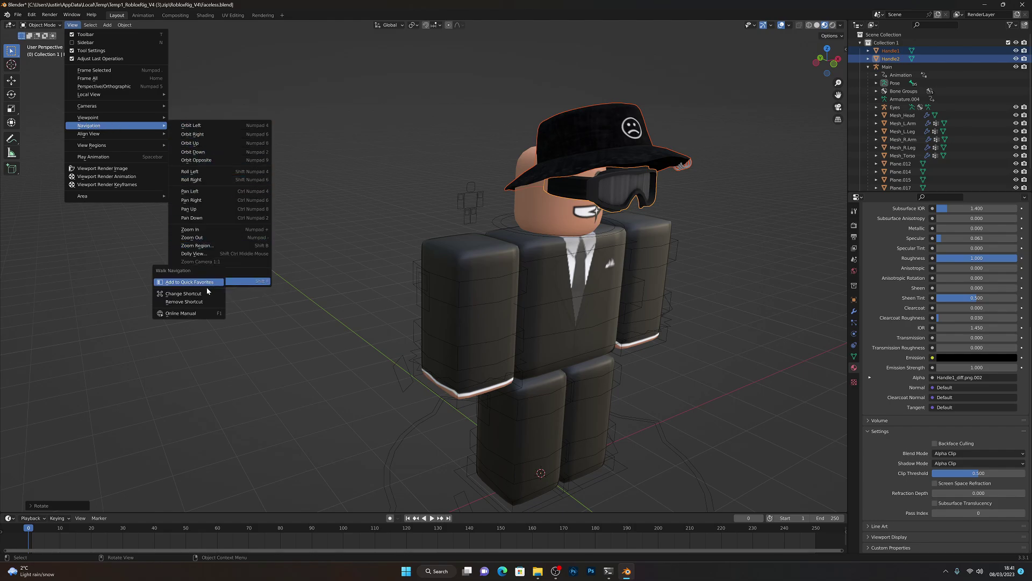
{"action": "left_click", "coordinate": [202, 293]}
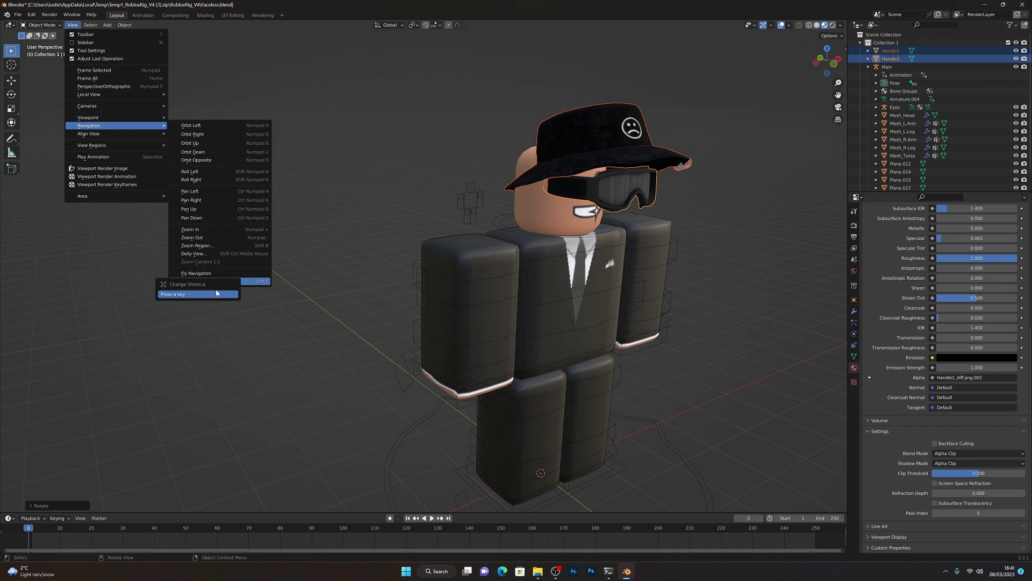
{"action": "key", "text": "shift+f"}
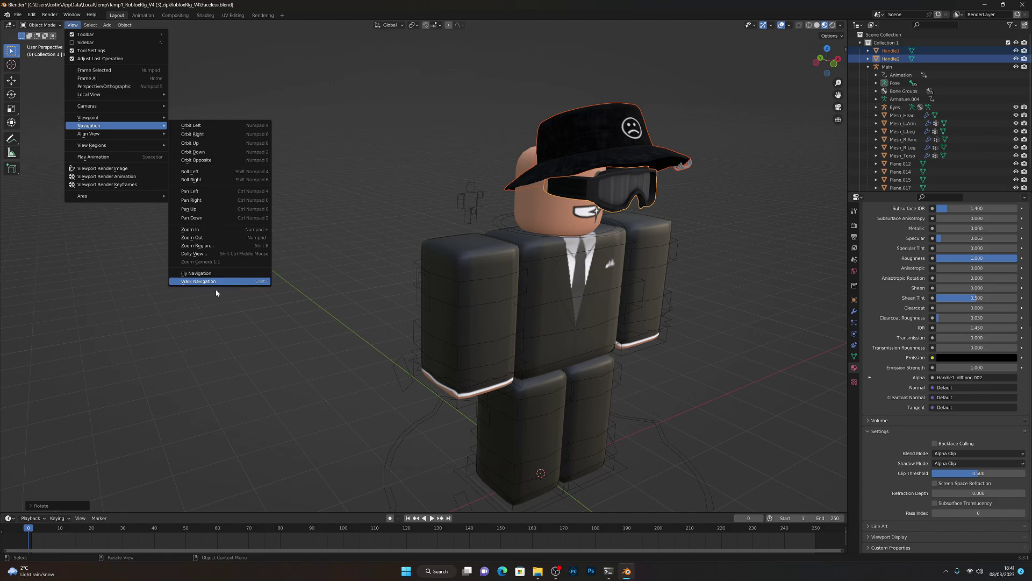
Look over the front of the whole rig using Walk Navigation
{"action": "key", "text": "shift+f"}
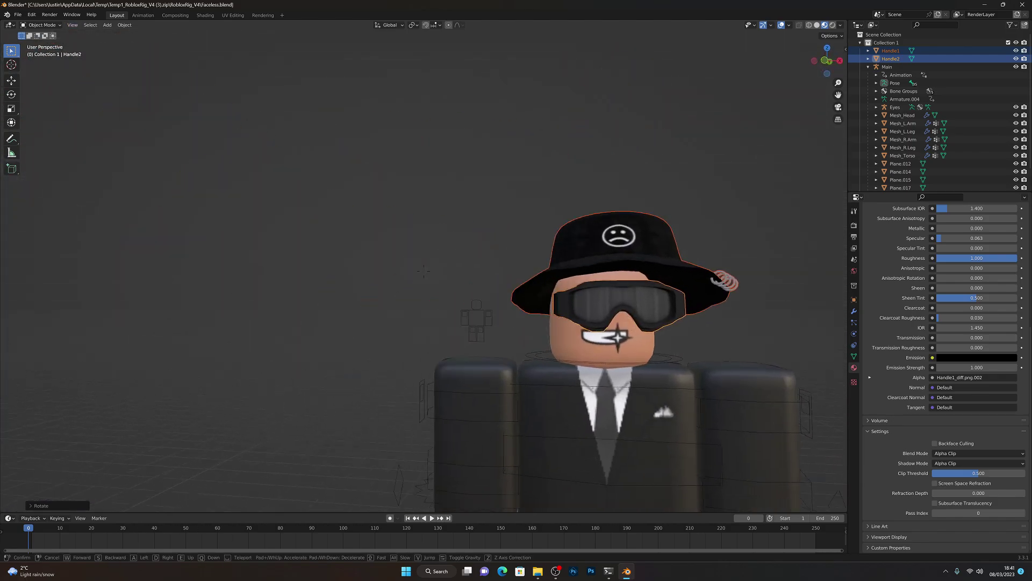
{"action": "key", "text": "s"}
{"action": "key", "text": "a"}
{"action": "key", "text": "d"}
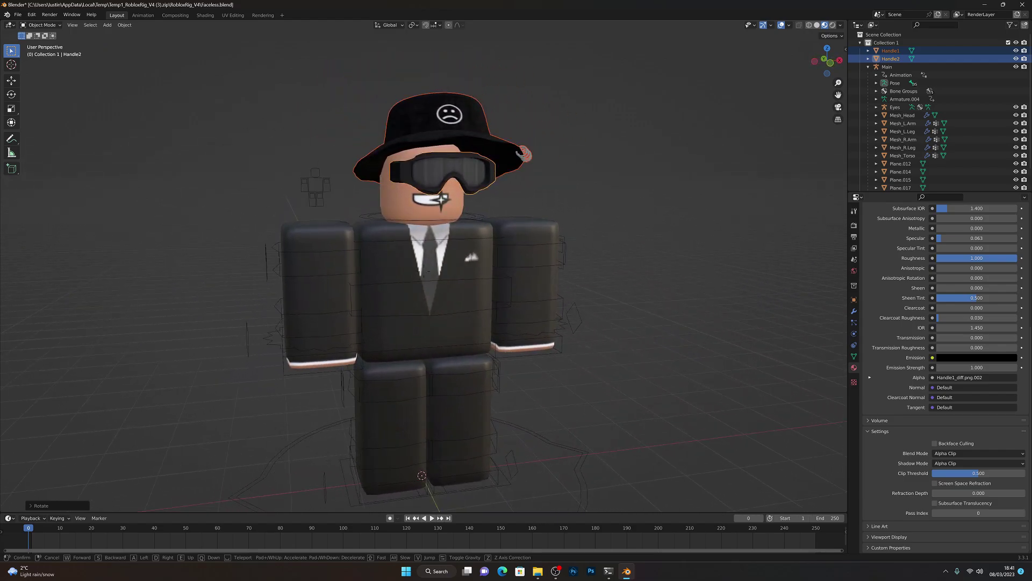
{"action": "left_click", "coordinate": [242, 304]}
{"action": "mouse_move", "coordinate": [245, 306]}
{"action": "middle_mouse_down"}
{"action": "mouse_move", "coordinate": [277, 316]}
{"action": "mouse_move", "coordinate": [257, 305]}
{"action": "middle_mouse_up"}
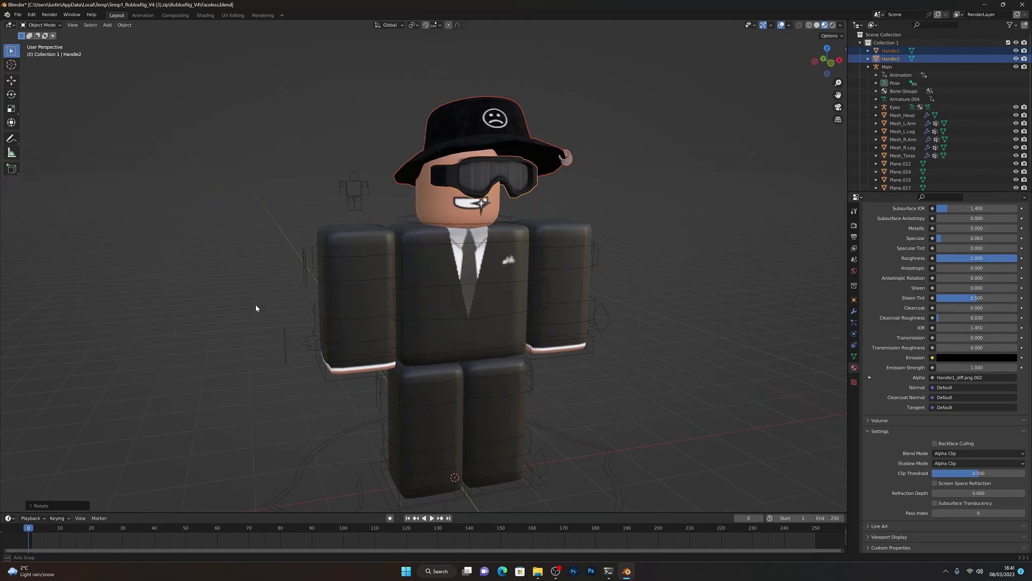
Move the hat and goggles back along the Y axis so they sit on the head
{"action": "key", "text": "shift+grave"}
{"action": "key", "text": "w"}
{"action": "key", "text": "s"}
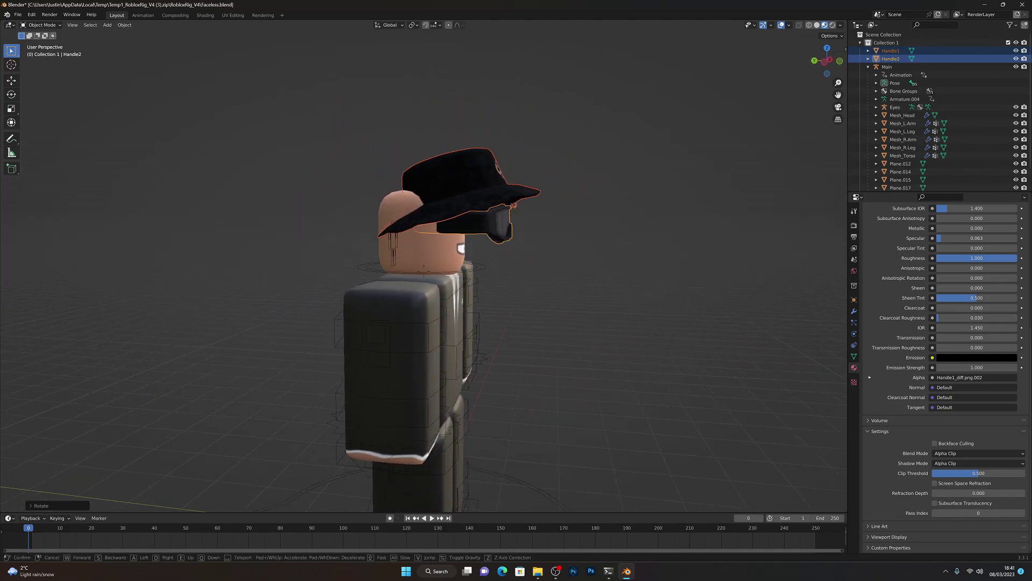
{"action": "key", "text": "d"}
{"action": "left_click", "coordinate": [338, 169]}
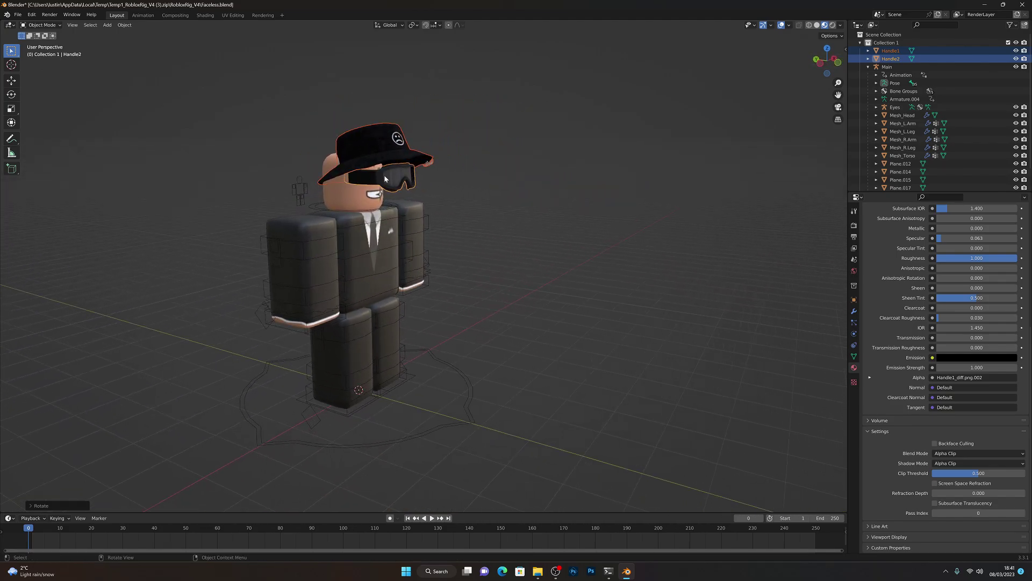
{"action": "left_click", "coordinate": [12, 82]}
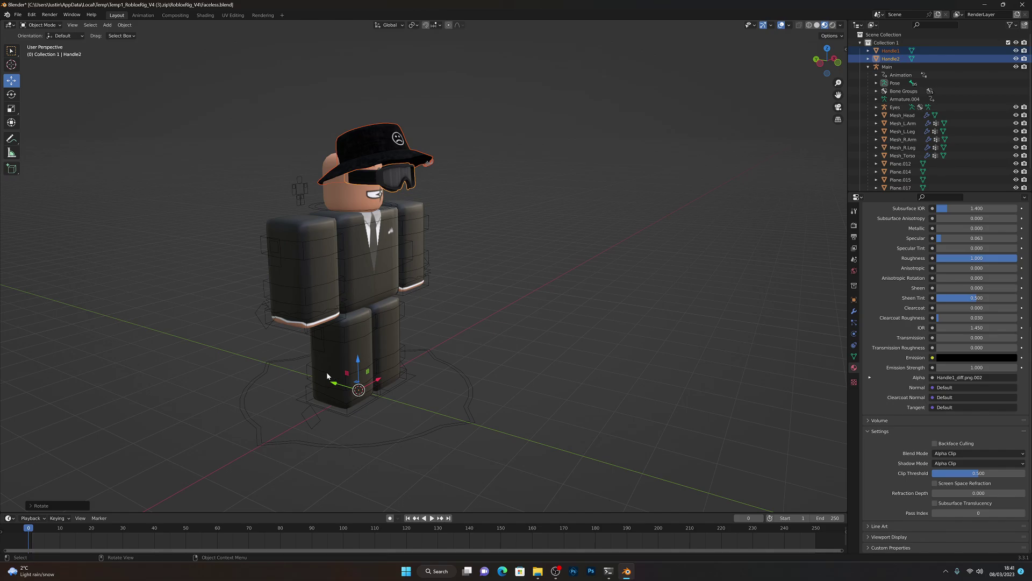
{"action": "mouse_move", "coordinate": [336, 386]}
{"action": "left_mouse_down"}
{"action": "mouse_move", "coordinate": [315, 381]}
{"action": "mouse_move", "coordinate": [352, 378]}
{"action": "left_mouse_up"}
Inspect the alignment of the hat and goggle strap with the head from the front, the side and close up
{"action": "key", "text": "shift+grave"}
{"action": "key", "text": "w"}
{"action": "key", "text": "d"}
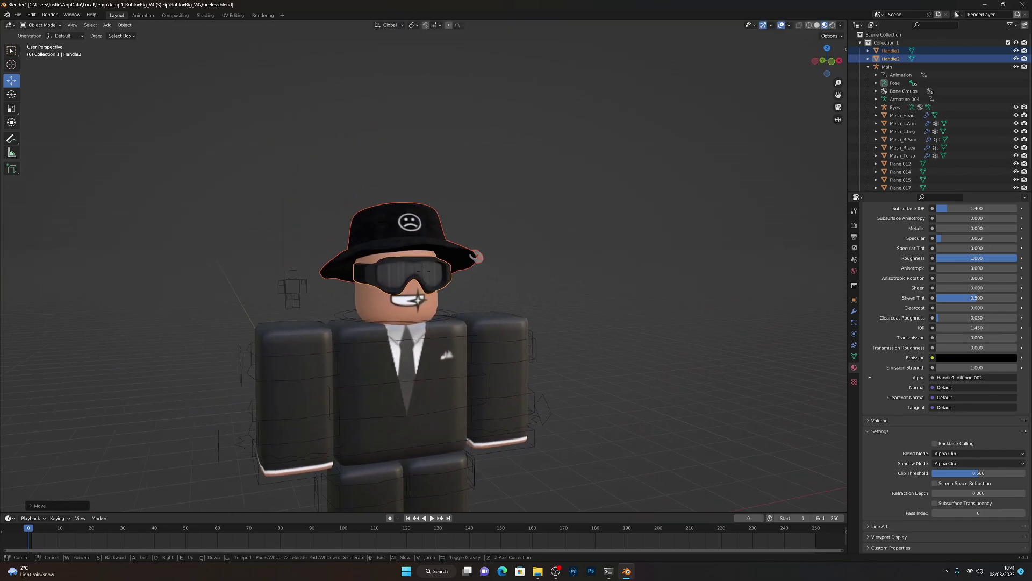
{"action": "key", "text": "a"}
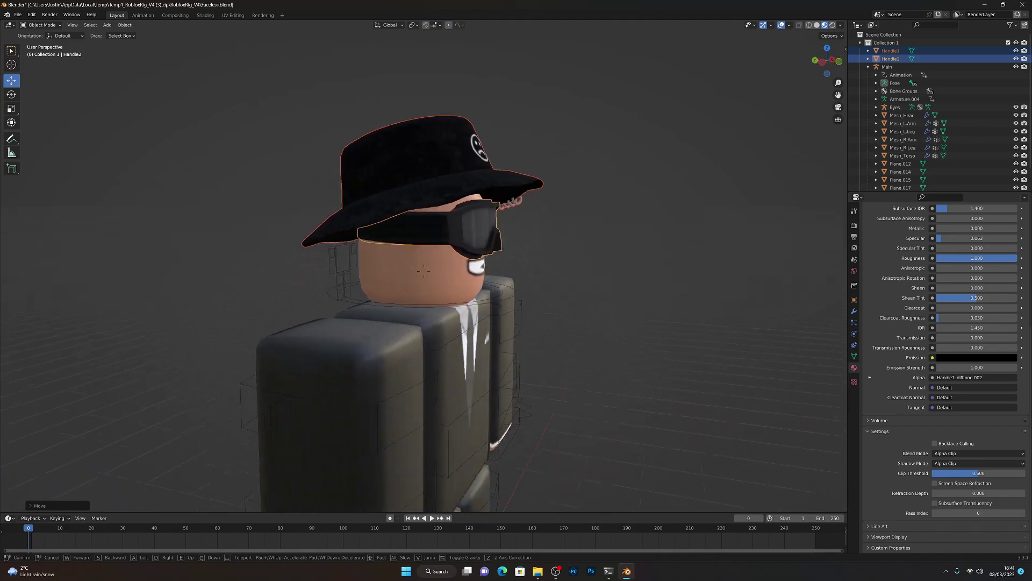
{"action": "key", "text": "d"}
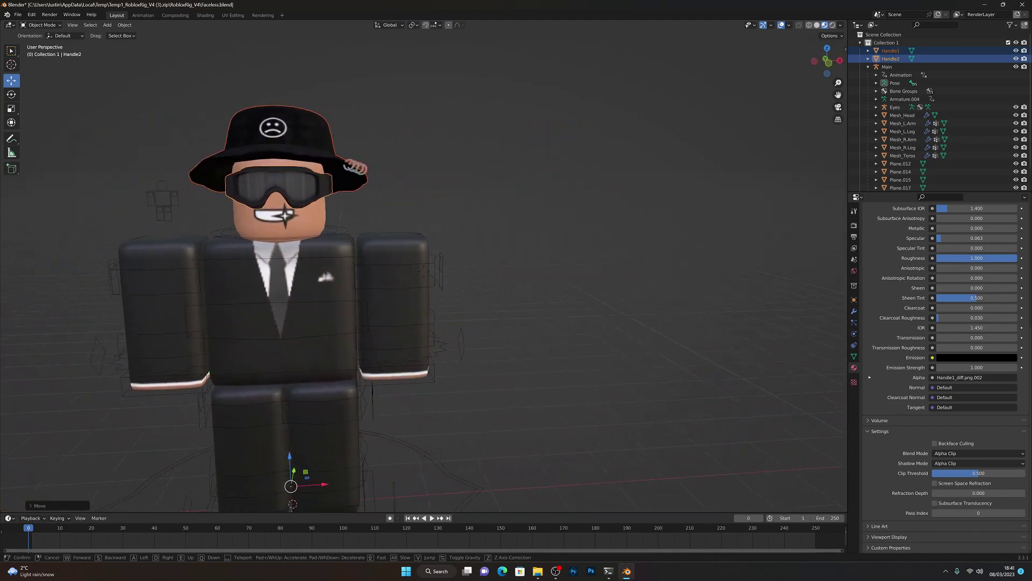
{"action": "key", "text": "a"}
{"action": "key", "text": "d"}
{"action": "key", "text": "a"}
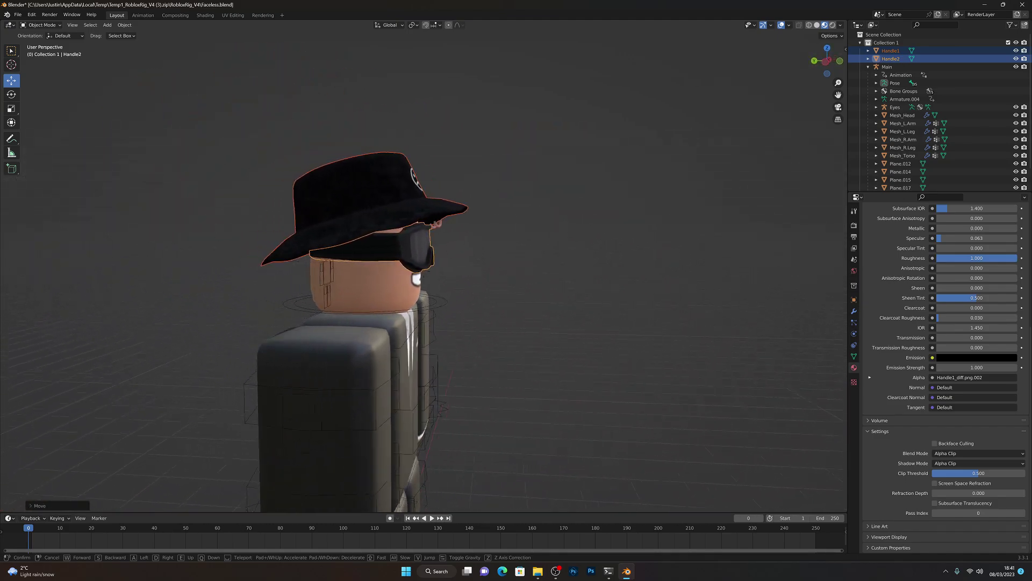
{"action": "key", "text": "w"}
{"action": "key", "text": "w"}
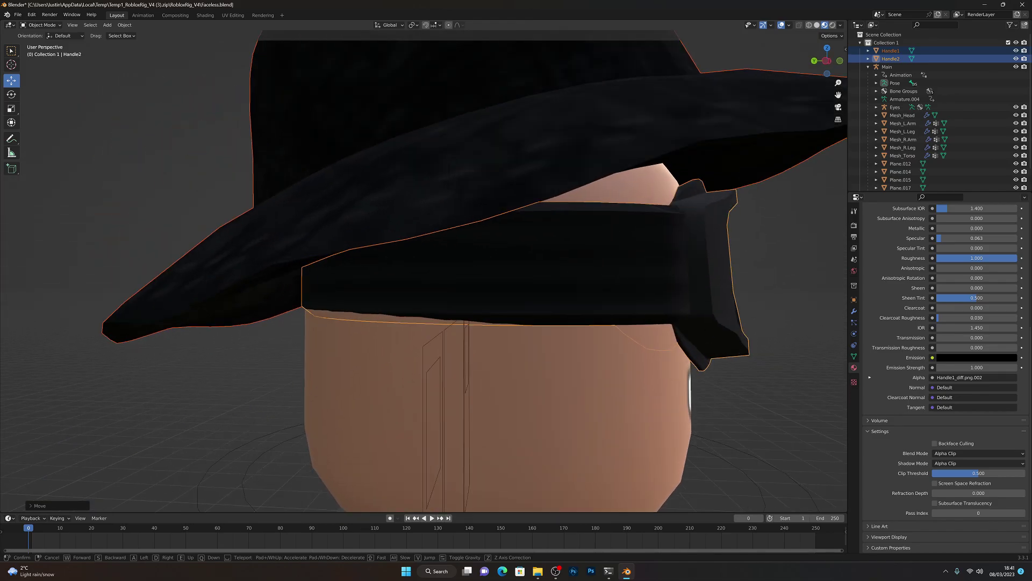
{"action": "key", "text": "d"}
{"action": "key", "text": "s"}
{"action": "key", "text": "a"}
{"action": "key", "text": "w"}
{"action": "key", "text": "q"}
{"action": "key", "text": "d"}
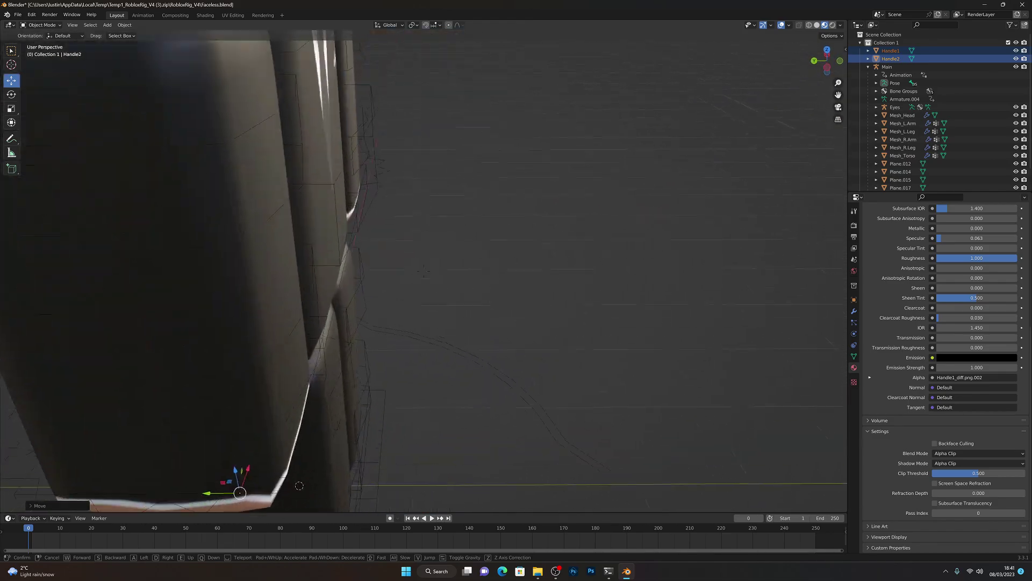
{"action": "key", "text": "s"}
{"action": "key", "text": "e"}
{"action": "left_click", "coordinate": [376, 387]}
Nudge the hat and goggles slightly to fine-tune their fit on the head
{"action": "key", "text": "shift+grave"}
{"action": "key", "text": "s"}
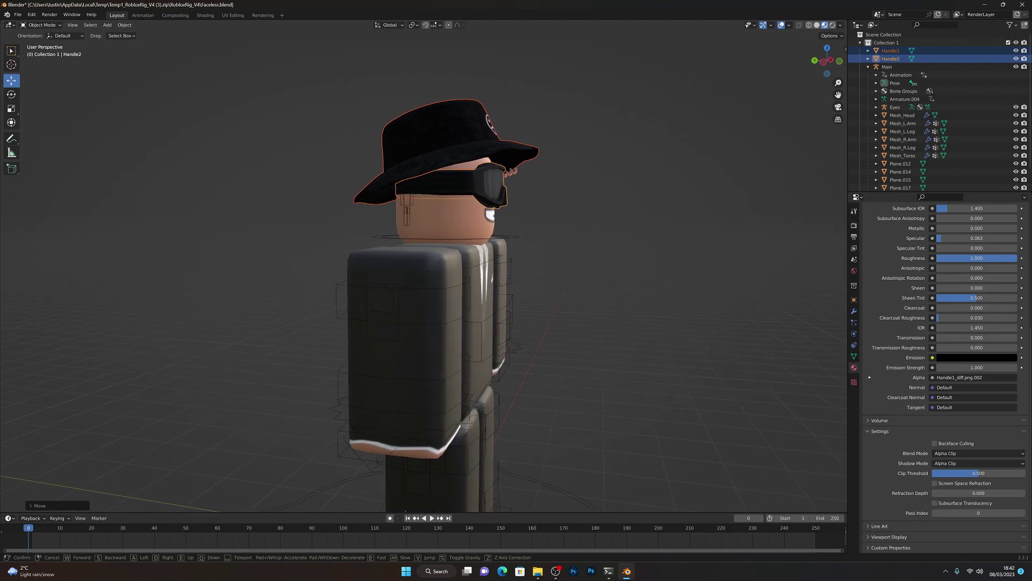
{"action": "left_click", "coordinate": [414, 444]}
{"action": "left_click_drag", "start_coordinate": [384, 504], "coordinate": [378, 501]}
Check the adjusted hat and goggles together with the rest of the rig from the front
{"action": "key", "text": "shift+grave"}
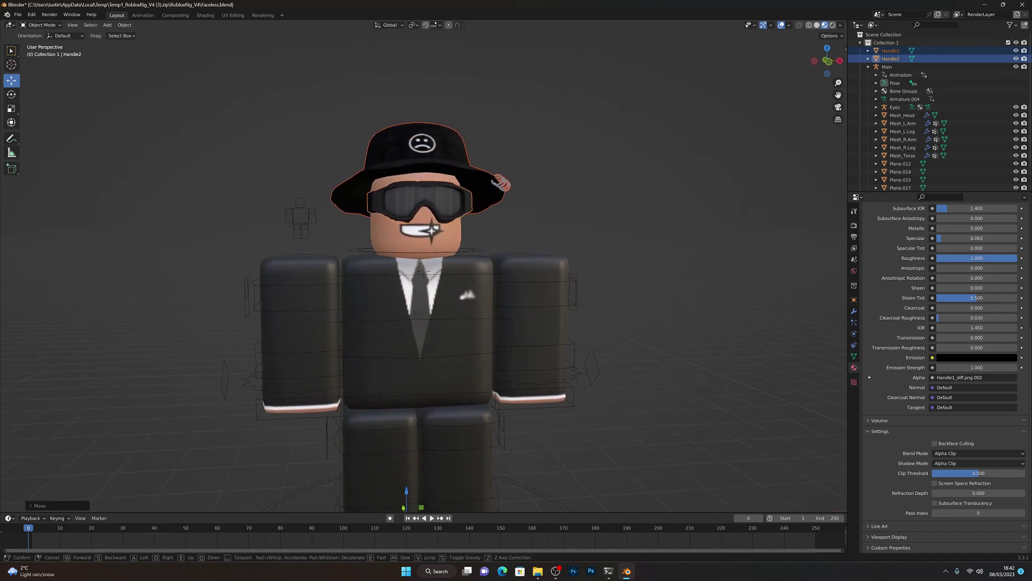
{"action": "key", "text": "a"}
{"action": "key", "text": "d"}
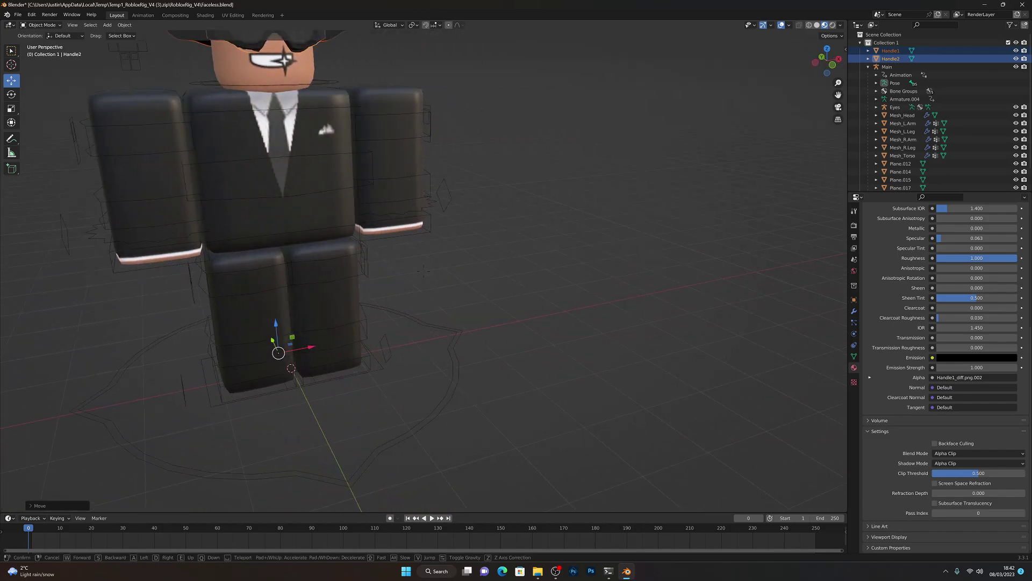
{"action": "key", "text": "s"}
{"action": "key", "text": "d"}
{"action": "key", "text": "w"}
{"action": "left_click", "coordinate": [587, 421]}
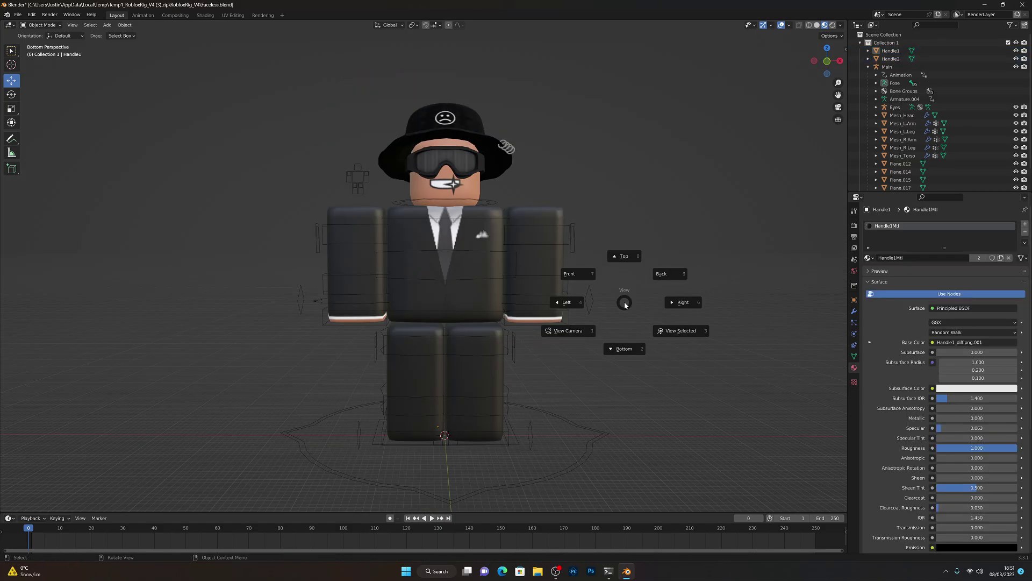
Select the rig's right upper arm control in Pose Mode and swing it about the global X axis
{"action": "left_click", "coordinate": [622, 303]}
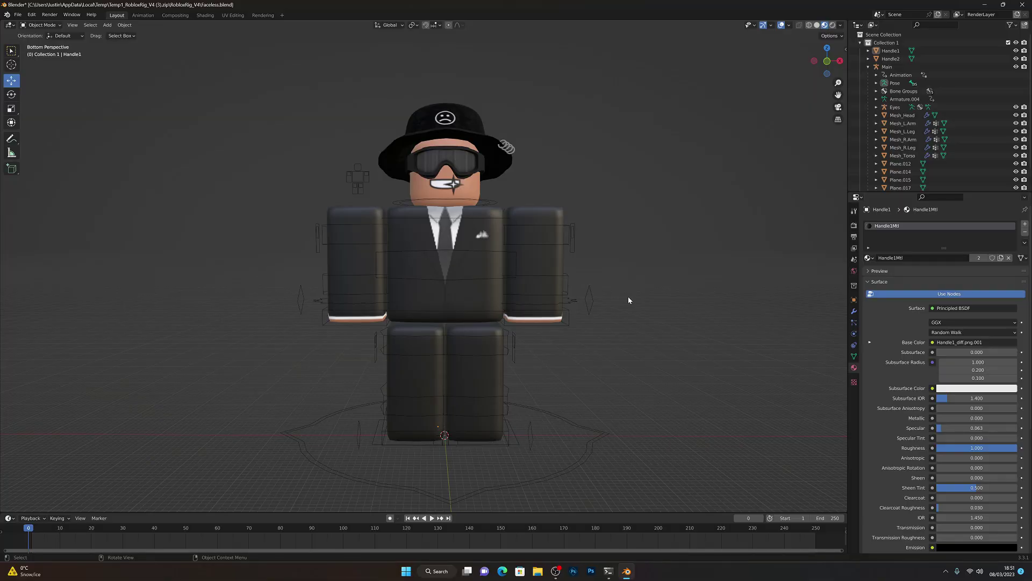
{"action": "left_click", "coordinate": [336, 226]}
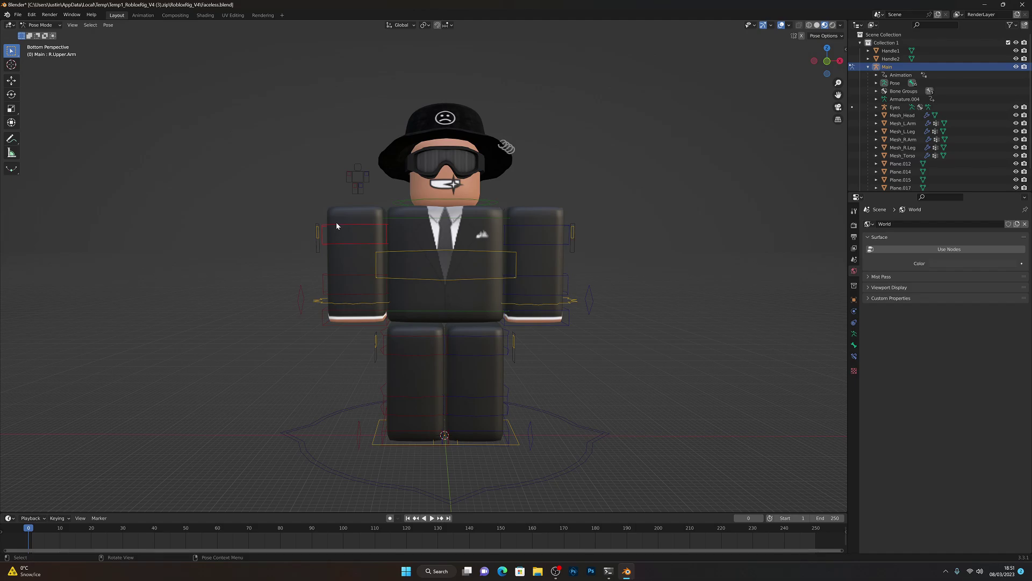
{"action": "key", "text": "r"}
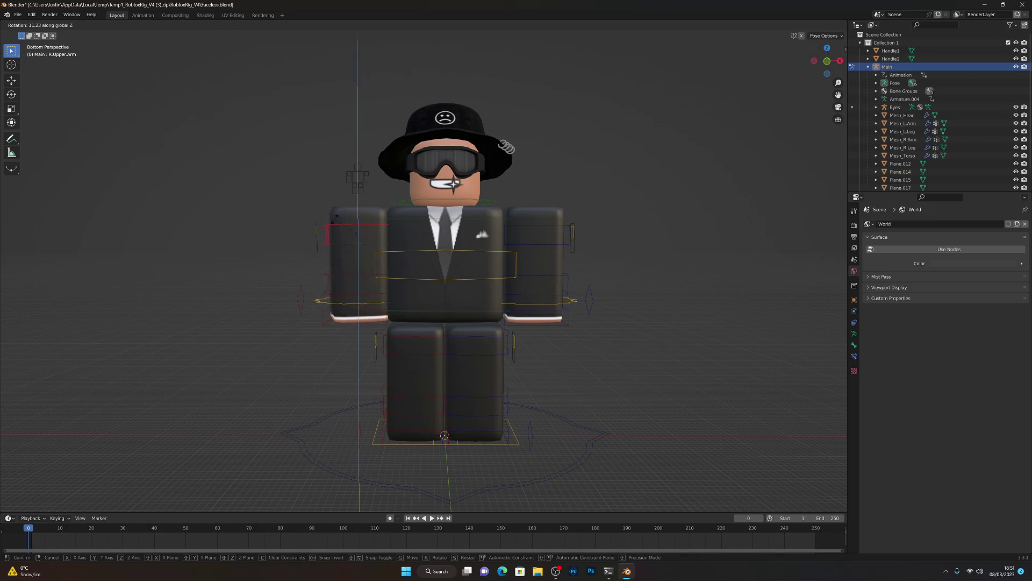
{"action": "key", "text": "x"}
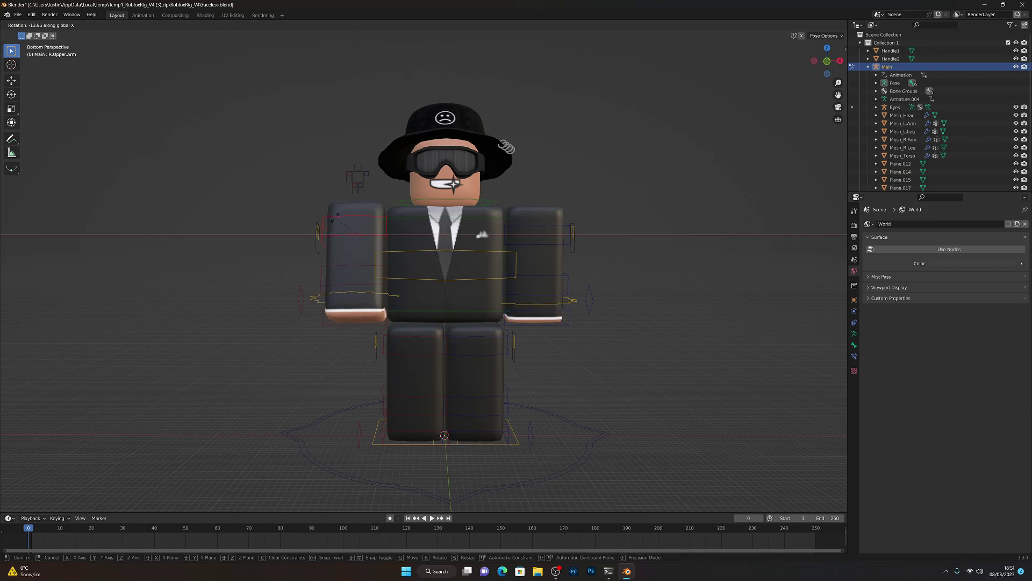
{"action": "left_click", "coordinate": [347, 225]}
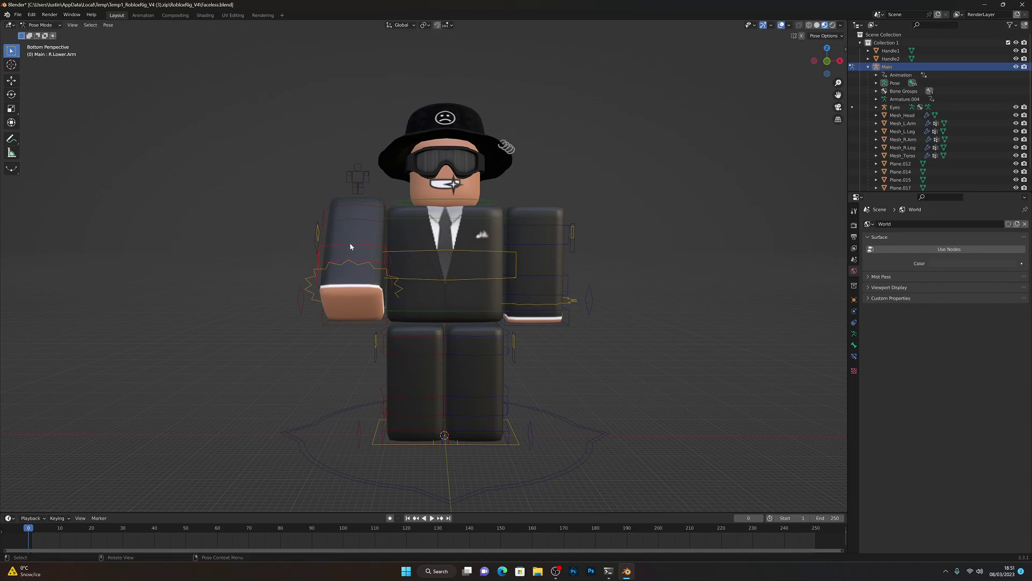
Rotate the right lower arm about the global X axis to bend the forearm forward at the elbow
{"action": "key", "text": "r"}
{"action": "key", "text": "x"}
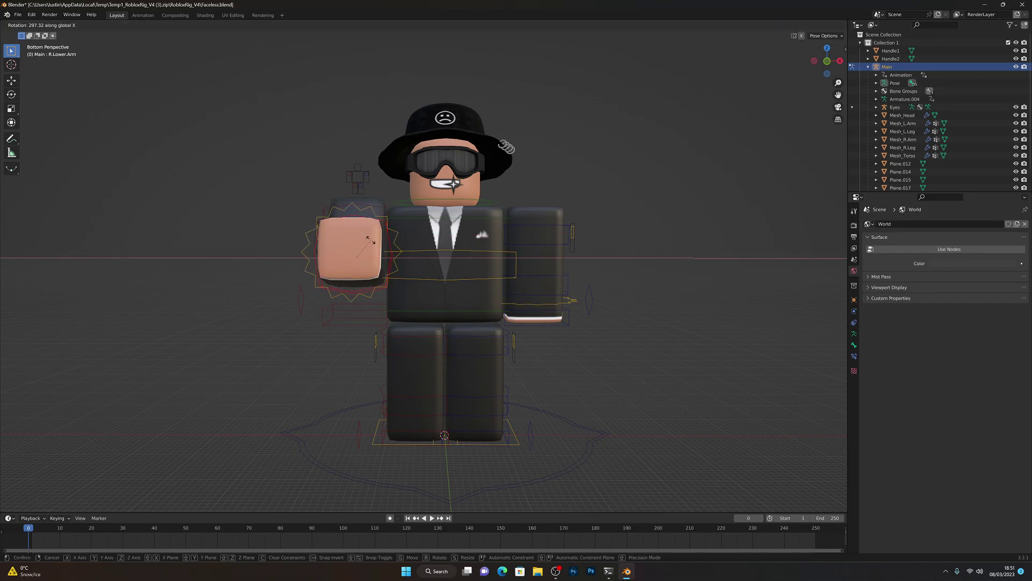
{"action": "left_click", "coordinate": [367, 246]}
Examine the bent right arm from the side and from the front of the character
{"action": "key", "text": "shift+grave"}
{"action": "key", "text": "w"}
{"action": "key", "text": "a"}
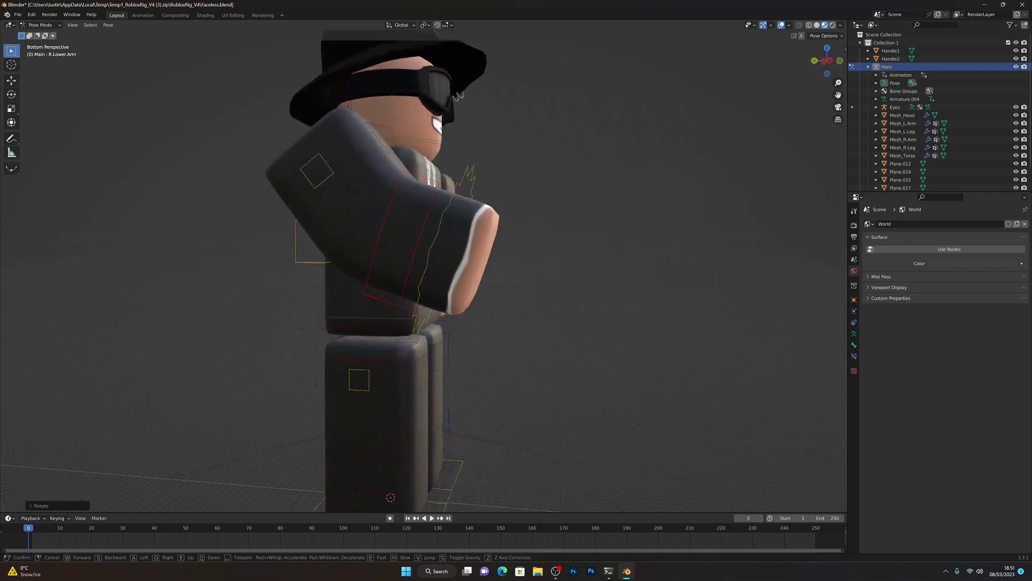
{"action": "key", "text": "s"}
{"action": "left_click", "coordinate": [365, 234]}
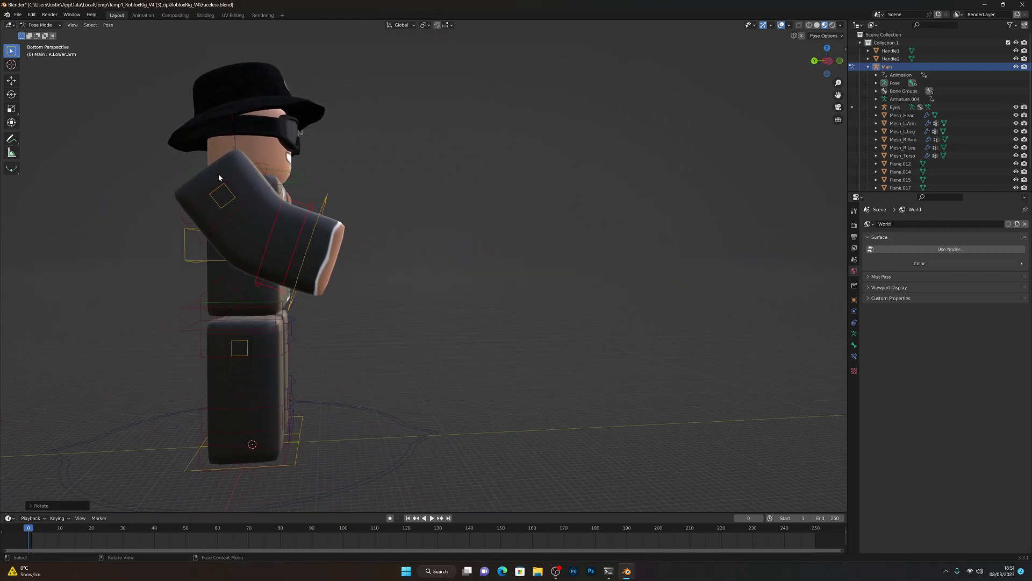
{"action": "key", "text": "shift+grave"}
{"action": "key", "text": "d"}
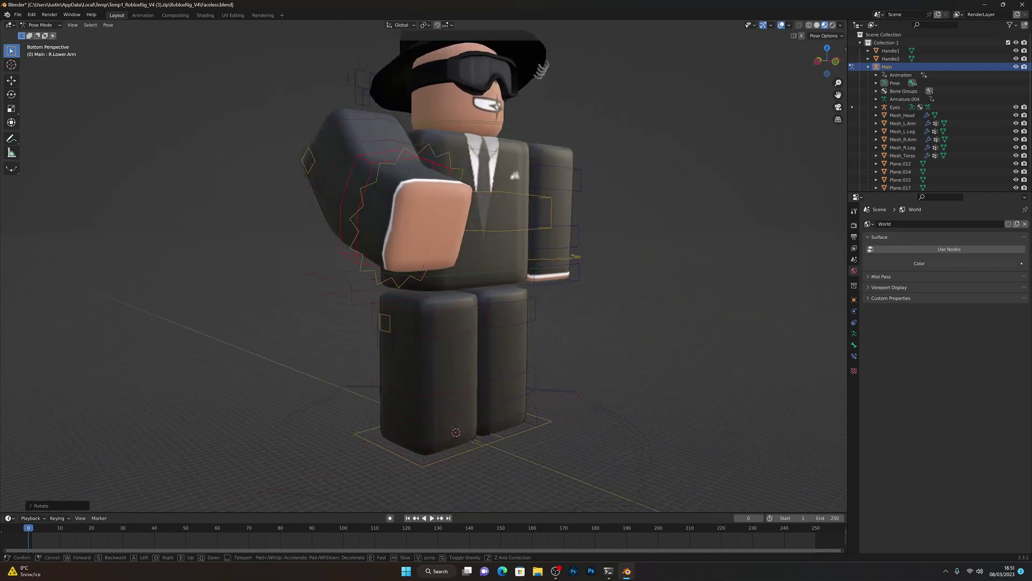
{"action": "key", "text": "s"}
{"action": "key", "text": "w"}
{"action": "left_click", "coordinate": [389, 237]}
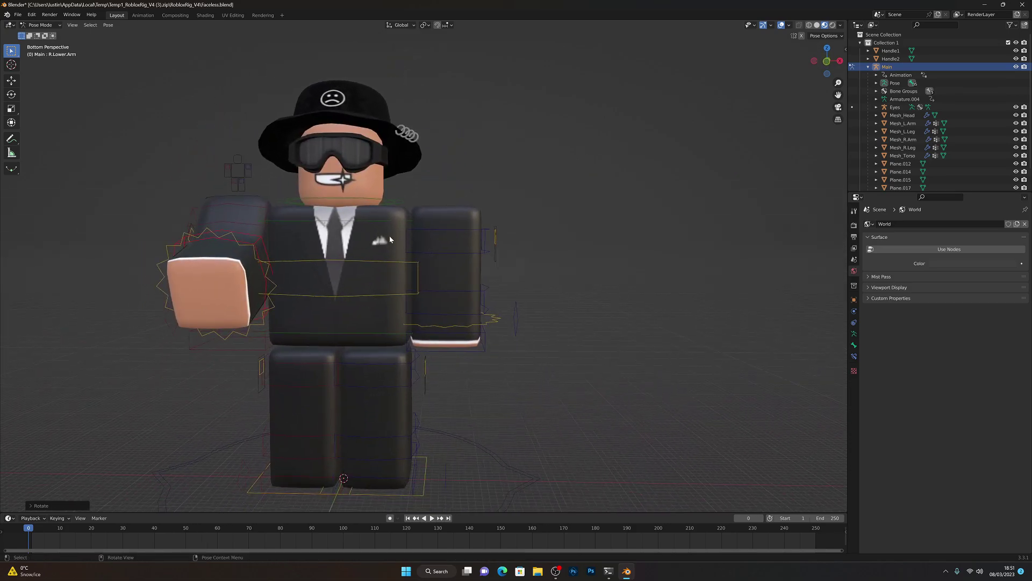
Swing the left upper arm control about the global X axis so its underside faces the front
{"action": "left_click", "coordinate": [434, 235]}
{"action": "key", "text": "r"}
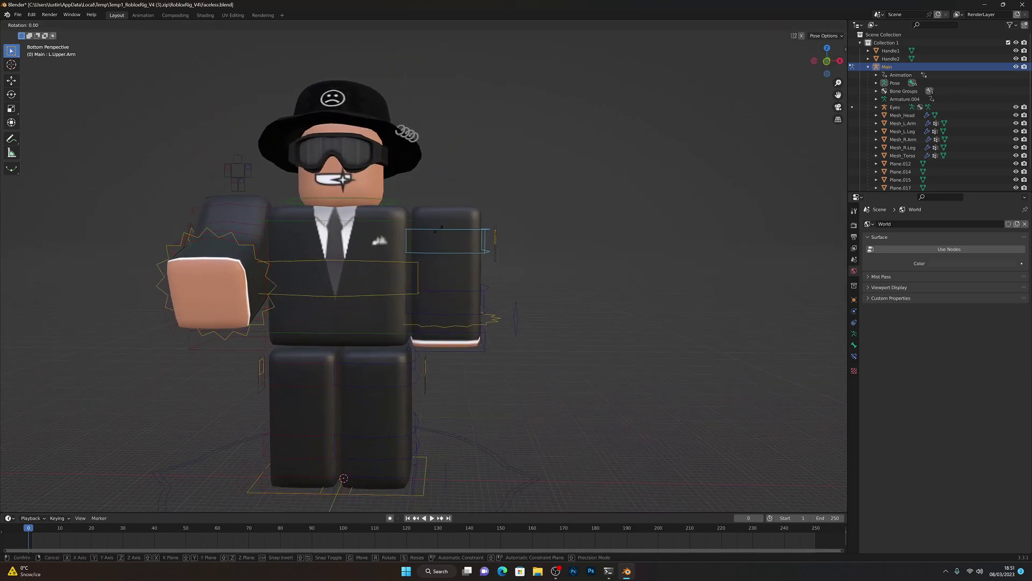
{"action": "key", "text": "x"}
{"action": "left_click", "coordinate": [439, 202]}
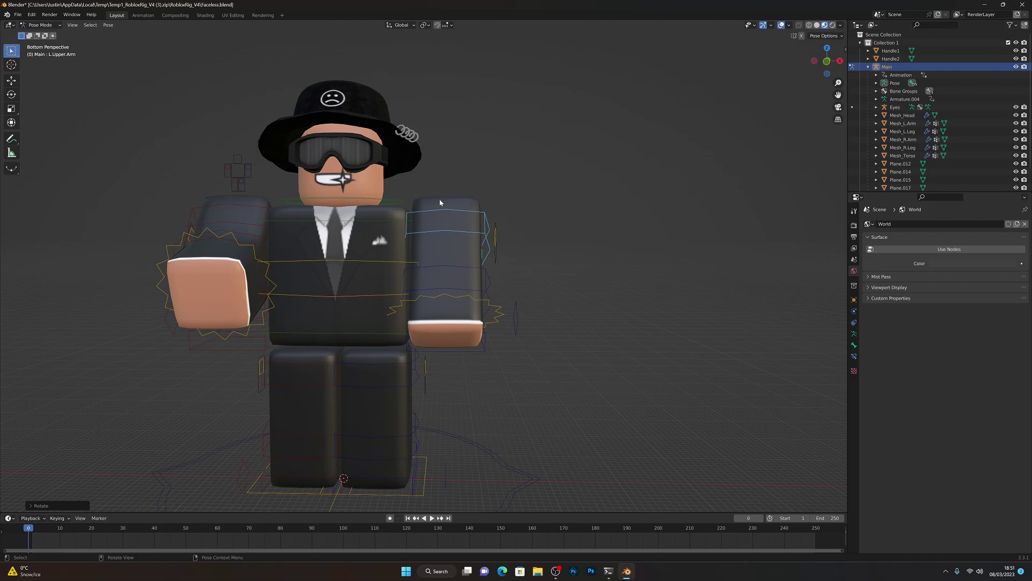
Bend the left lower arm forward at the elbow and fine-tune its angle from the side
{"action": "left_click", "coordinate": [441, 267]}
{"action": "key", "text": "r"}
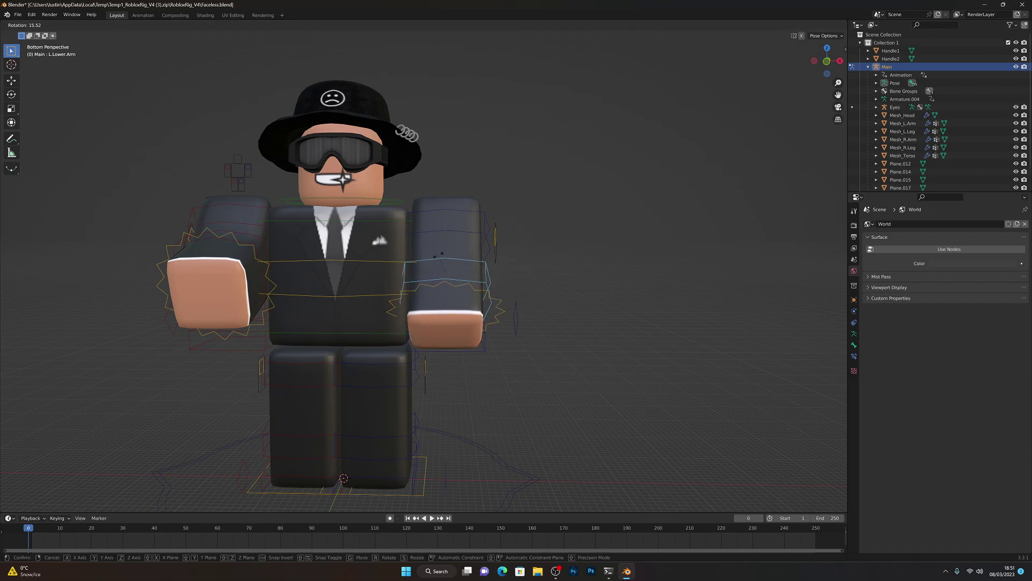
{"action": "left_click", "coordinate": [439, 258]}
{"action": "middle_click_drag", "start_coordinate": [446, 250], "coordinate": [377, 234]}
{"action": "key", "text": "r"}
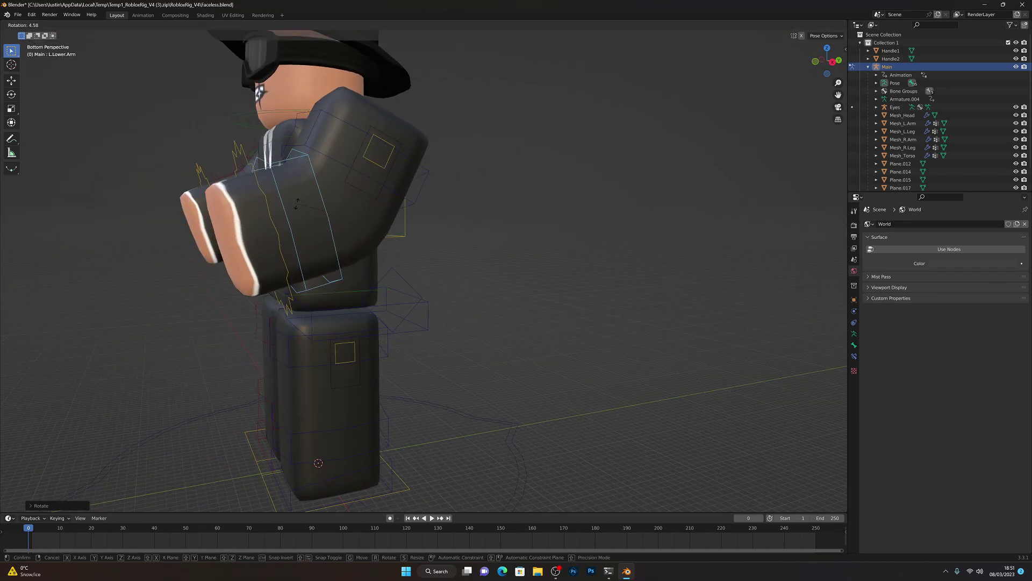
{"action": "left_click", "coordinate": [295, 208]}
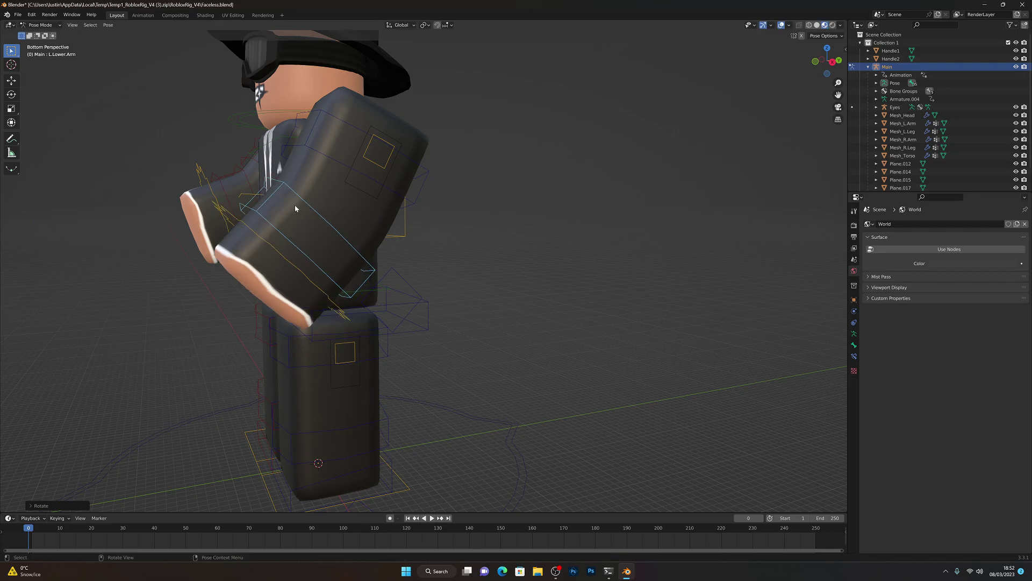
Swing the left upper arm backward behind the torso by rotating it about the global X axis
{"action": "middle_click_drag", "start_coordinate": [234, 193], "coordinate": [279, 185]}
{"action": "middle_click_drag", "start_coordinate": [285, 110], "coordinate": [248, 195], "text": "shift"}
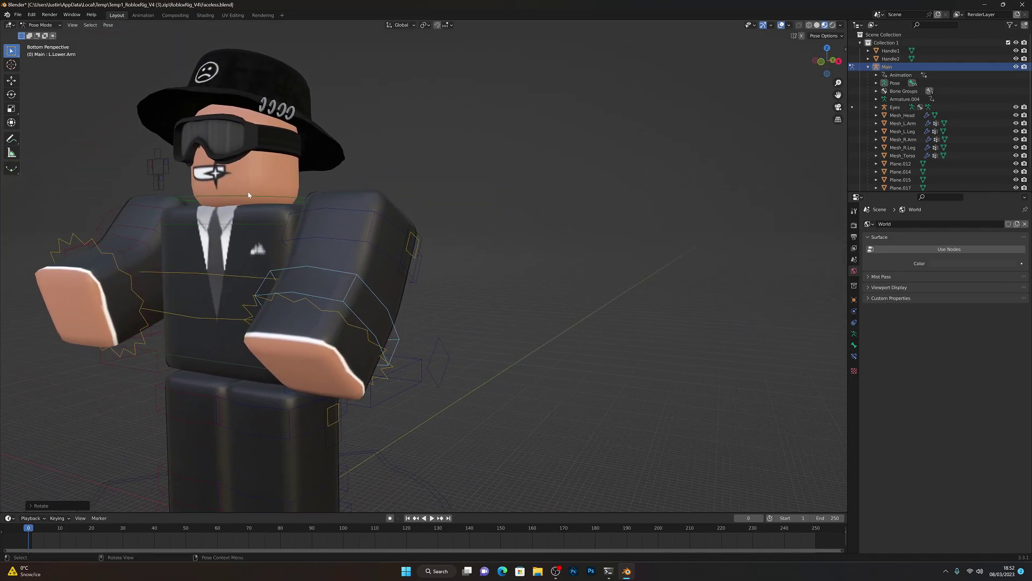
{"action": "left_click", "coordinate": [374, 213]}
{"action": "key", "text": "r"}
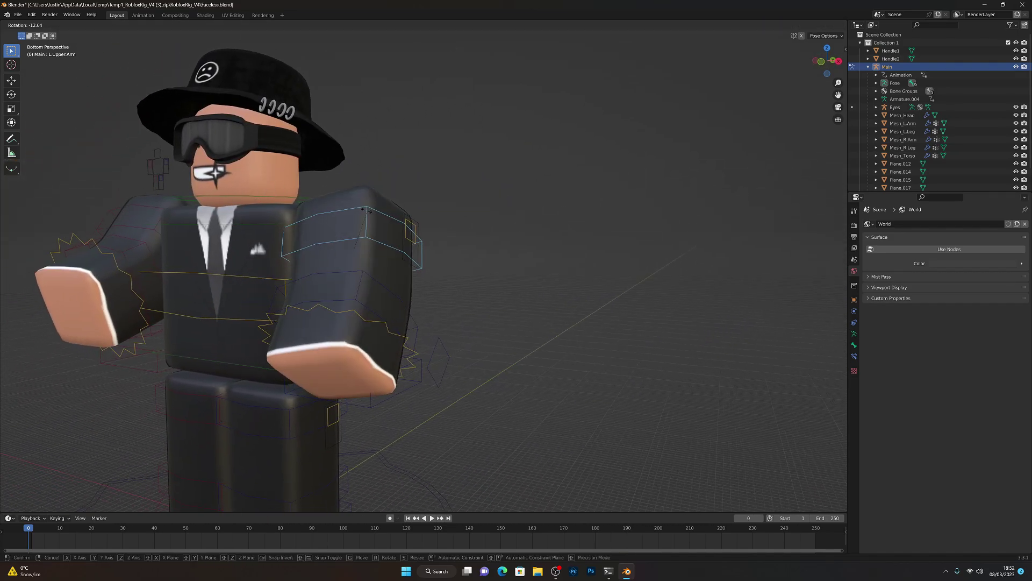
{"action": "right_click", "coordinate": [366, 211]}
{"action": "key", "text": "r"}
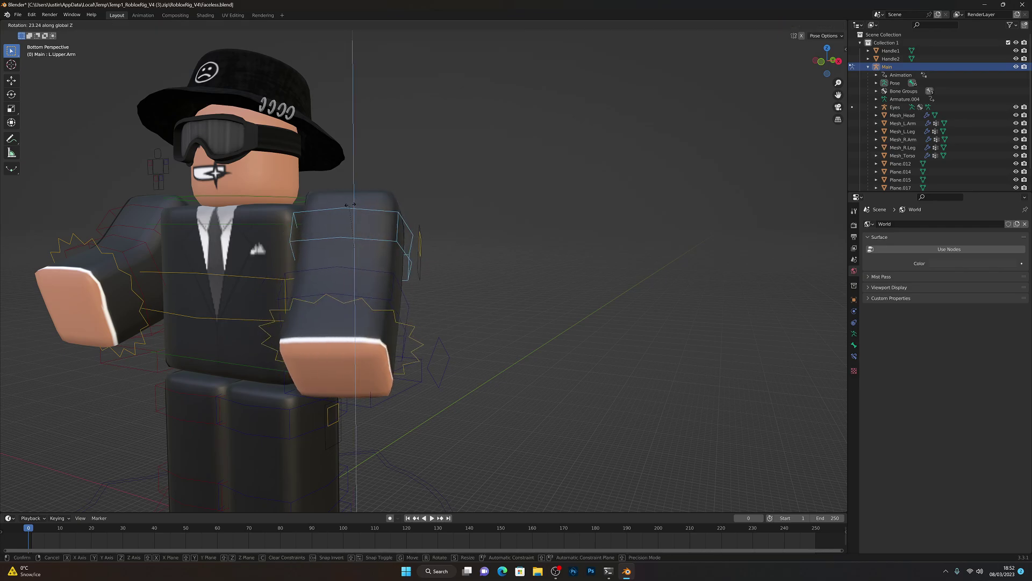
{"action": "key", "text": "x"}
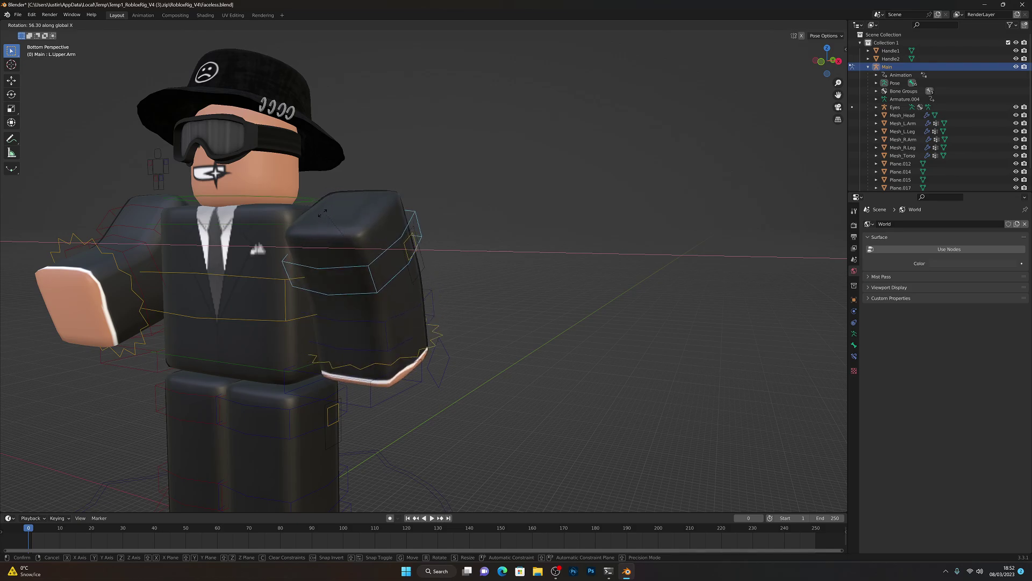
{"action": "left_click", "coordinate": [306, 219]}
Tilt the left upper arm outward from the torso by rotating it about the global Y axis
{"action": "middle_click_drag", "start_coordinate": [307, 219], "coordinate": [336, 223]}
{"action": "scroll", "coordinate": [286, 219], "scroll_direction": "down", "scroll_amount": 3}
{"action": "scroll", "coordinate": [338, 225], "scroll_direction": "up", "scroll_amount": 1}
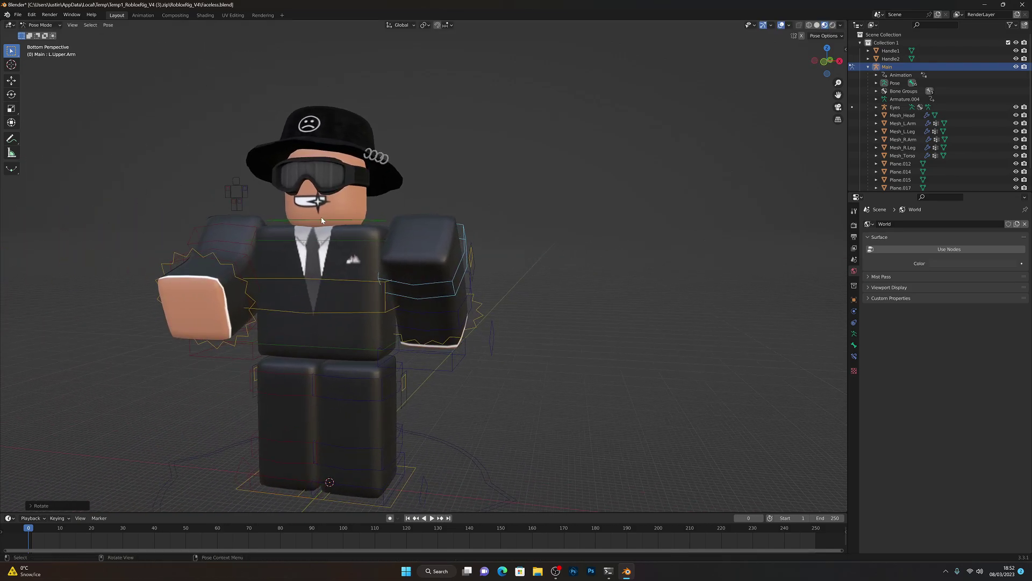
{"action": "key", "text": "r"}
{"action": "key", "text": "z"}
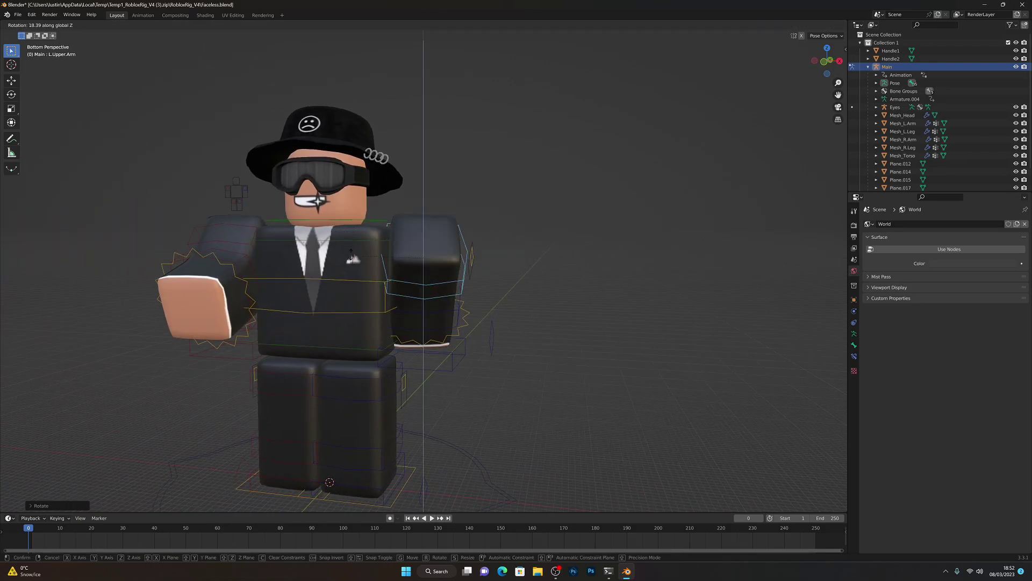
{"action": "key", "text": "y"}
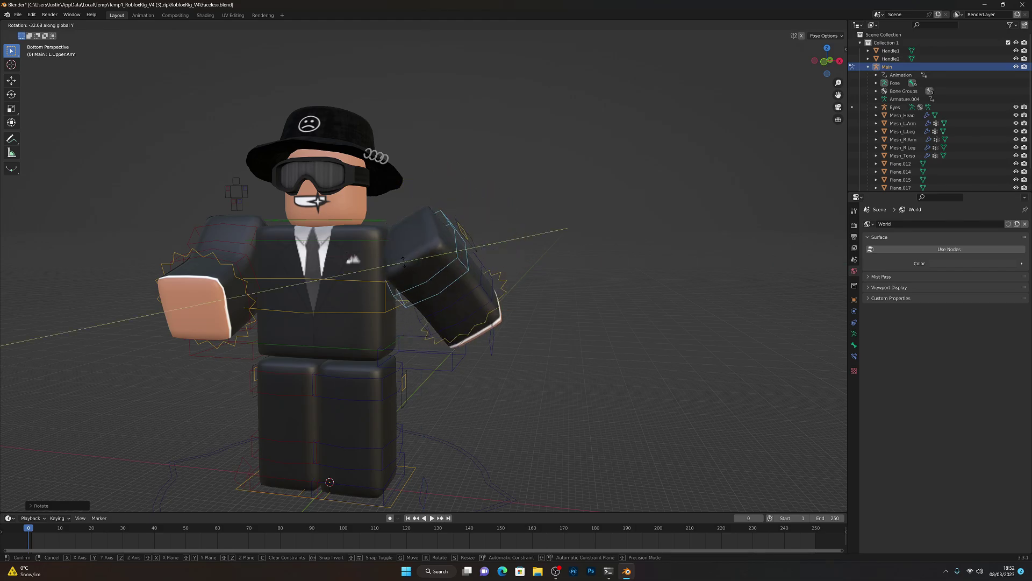
{"action": "left_click", "coordinate": [436, 265]}
Examine the pose of both arms close up, from the front and from the character's right side
{"action": "key", "text": "shift+grave"}
{"action": "key", "text": "a"}
{"action": "key", "text": "w"}
{"action": "key", "text": "d"}
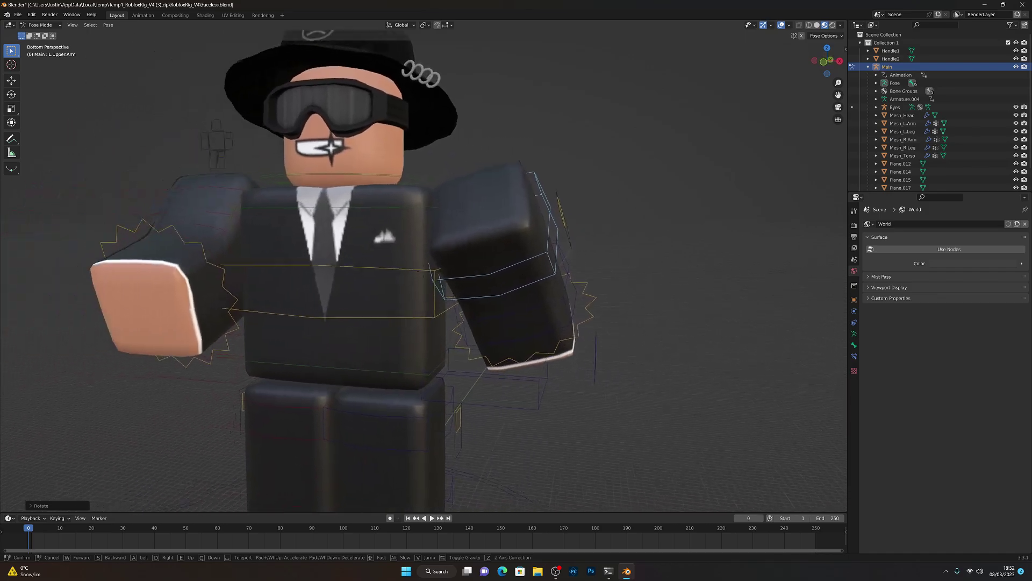
{"action": "key", "text": "s"}
{"action": "key", "text": "a"}
{"action": "key", "text": "a"}
{"action": "key", "text": "d"}
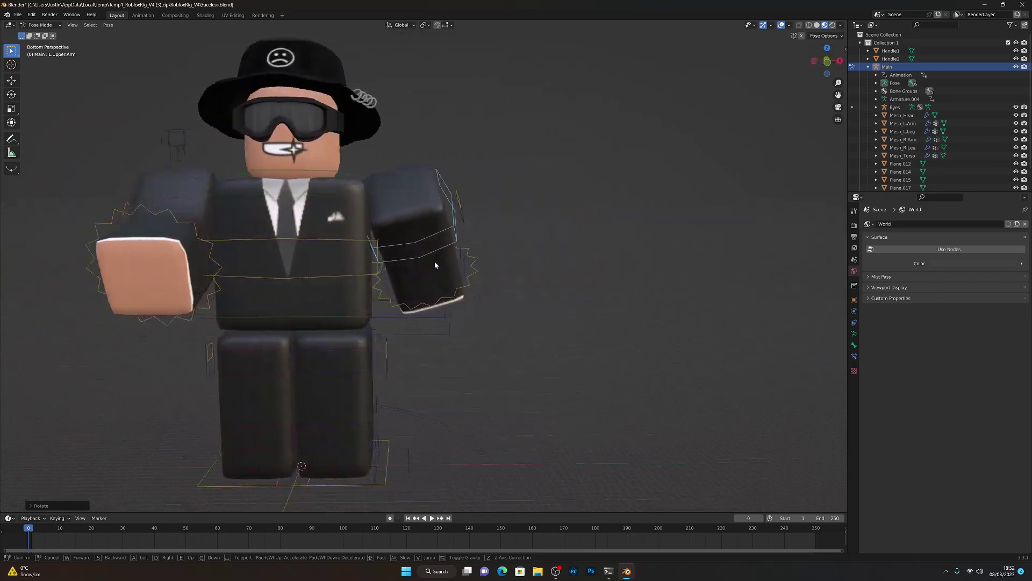
{"action": "left_click", "coordinate": [437, 265]}
{"action": "left_click", "coordinate": [558, 266]}
{"action": "key", "text": "shift+grave"}
{"action": "key", "text": "s"}
{"action": "key", "text": "a"}
{"action": "key", "text": "w"}
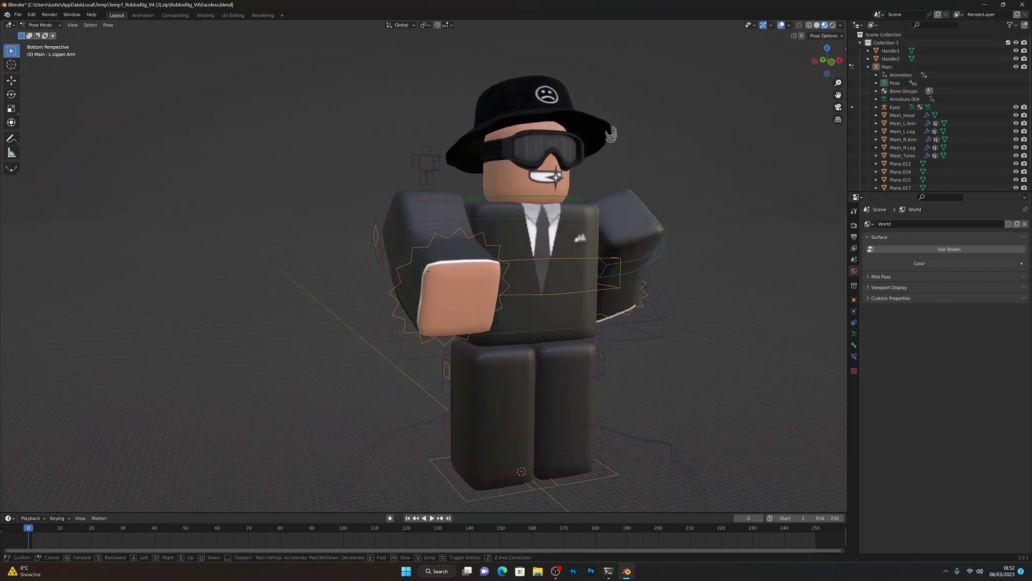
{"action": "left_click", "coordinate": [381, 239]}
Select the right upper arm control and rotate it so the arm angles outward from the torso
{"action": "left_click", "coordinate": [318, 211]}
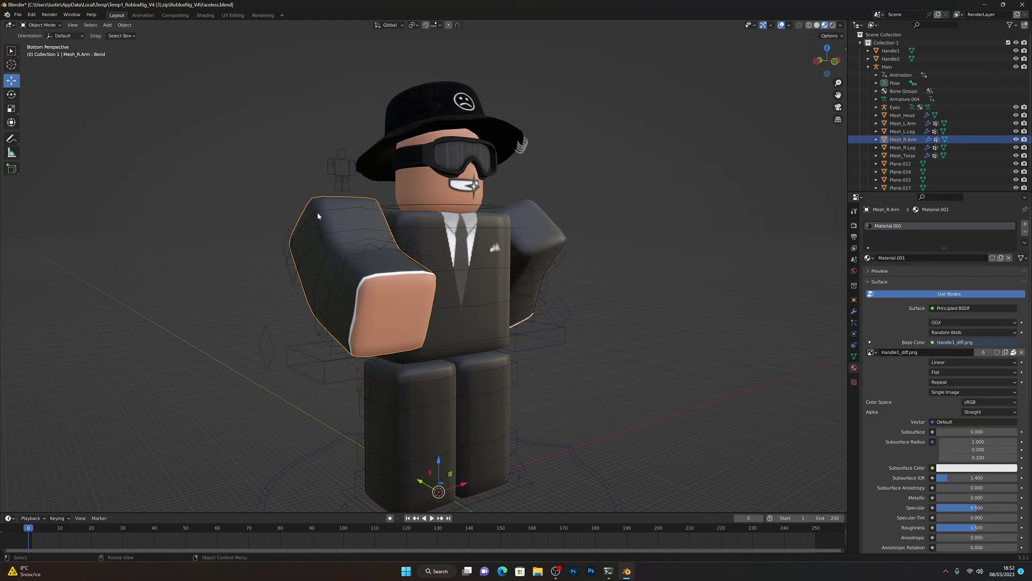
{"action": "key", "text": "r"}
{"action": "right_click", "coordinate": [322, 217]}
{"action": "left_click", "coordinate": [315, 214]}
{"action": "key", "text": "r"}
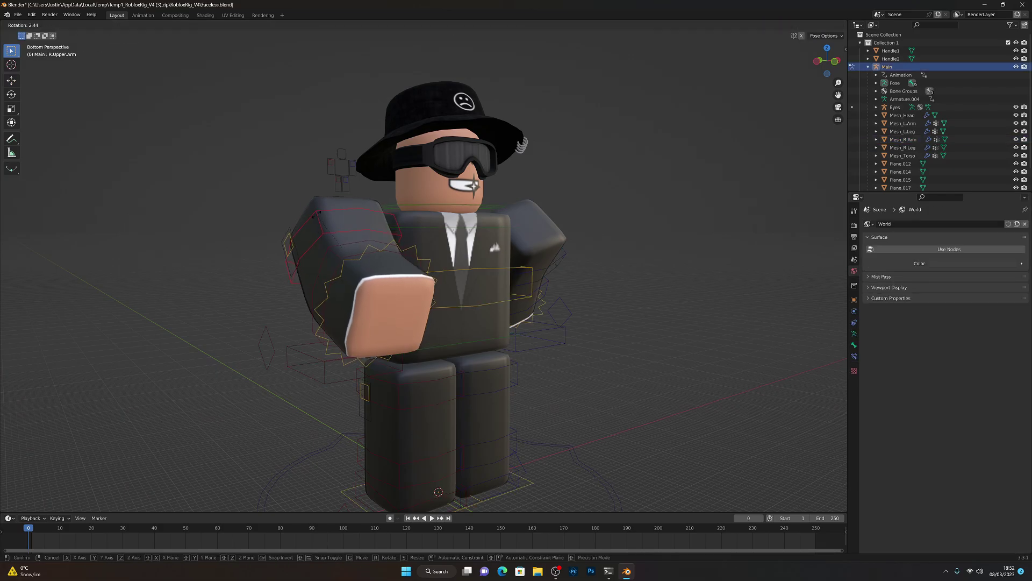
{"action": "left_click", "coordinate": [323, 189]}
Rotate the right upper arm back toward the torso to reduce its outward tilt
{"action": "key", "text": "shift+grave"}
{"action": "key", "text": "d"}
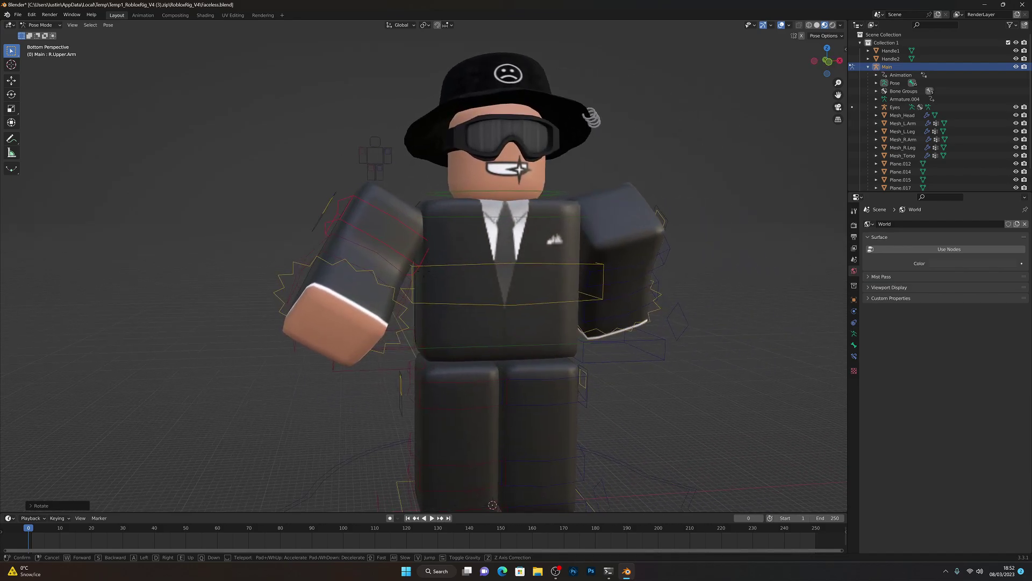
{"action": "key", "text": "s"}
{"action": "left_click", "coordinate": [338, 228]}
{"action": "key", "text": "r"}
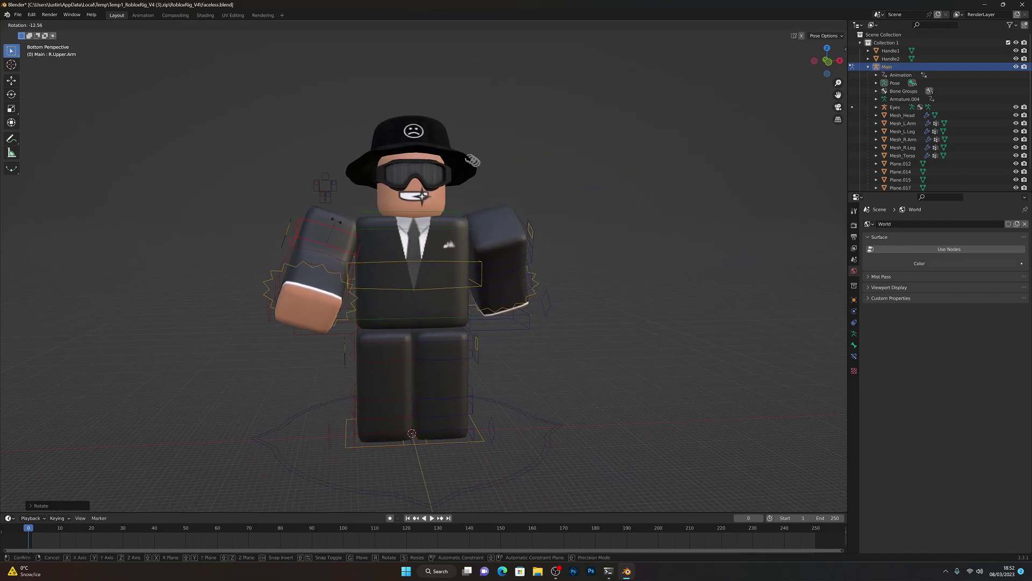
{"action": "left_click", "coordinate": [345, 224]}
Examine the finished arm pose from the front and from the character's left side
{"action": "key", "text": "shift+grave"}
{"action": "key", "text": "w"}
{"action": "key", "text": "d"}
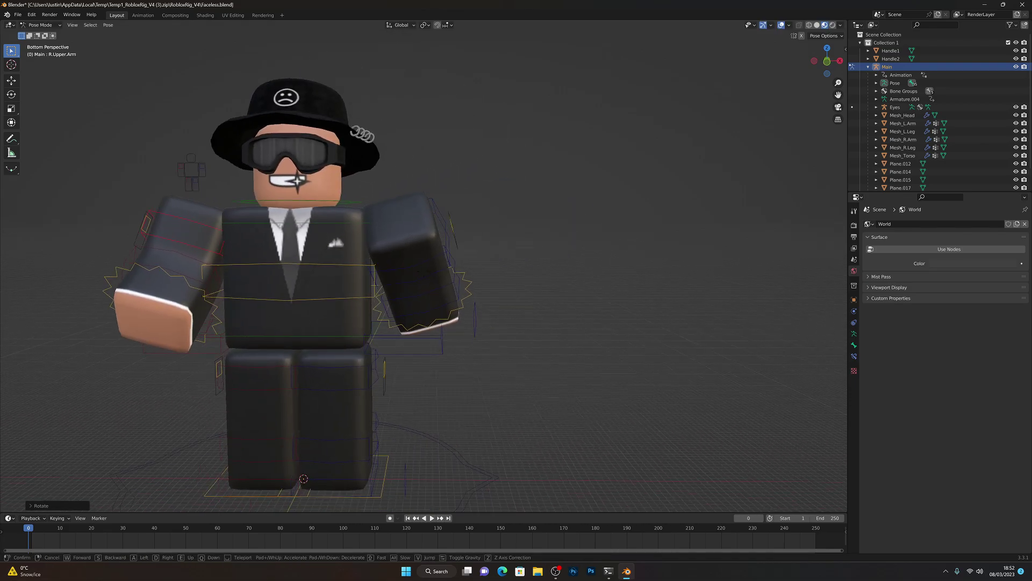
{"action": "key", "text": "s"}
{"action": "key", "text": "d"}
{"action": "key", "text": "w"}
{"action": "key", "text": "w"}
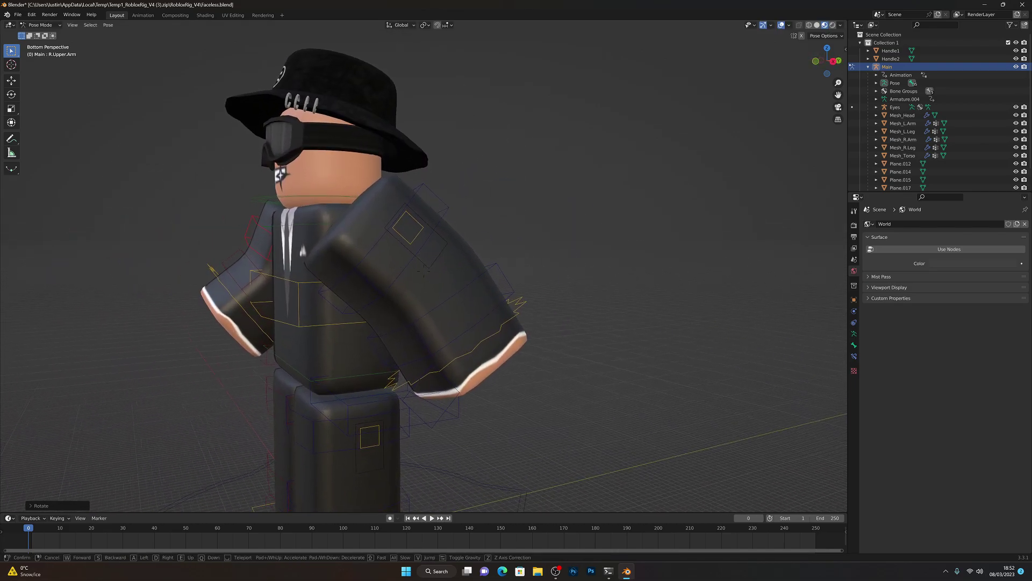
{"action": "key", "text": "a"}
{"action": "key", "text": "a"}
{"action": "key", "text": "d"}
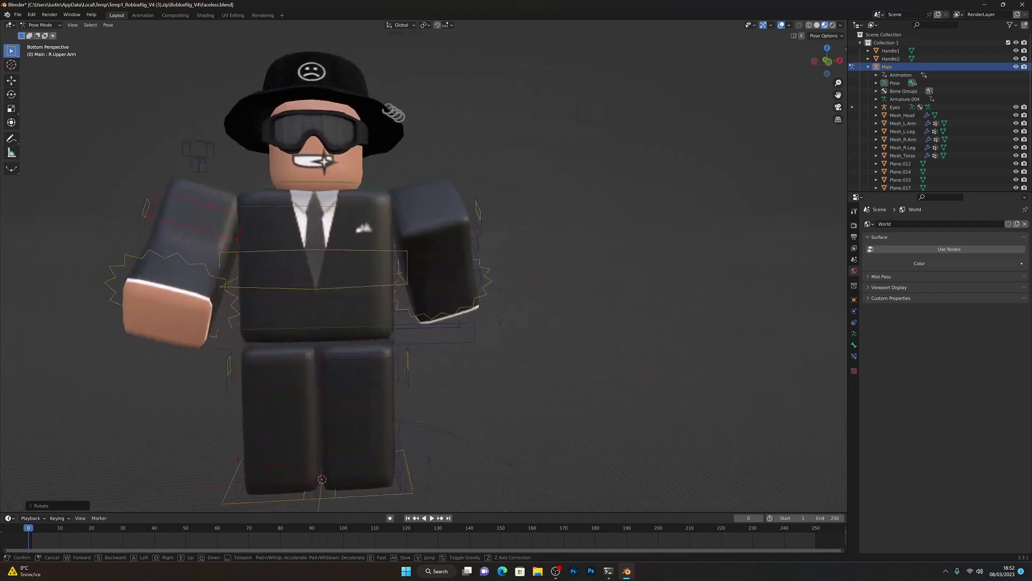
{"action": "key", "text": "s"}
{"action": "right_click", "coordinate": [345, 225]}
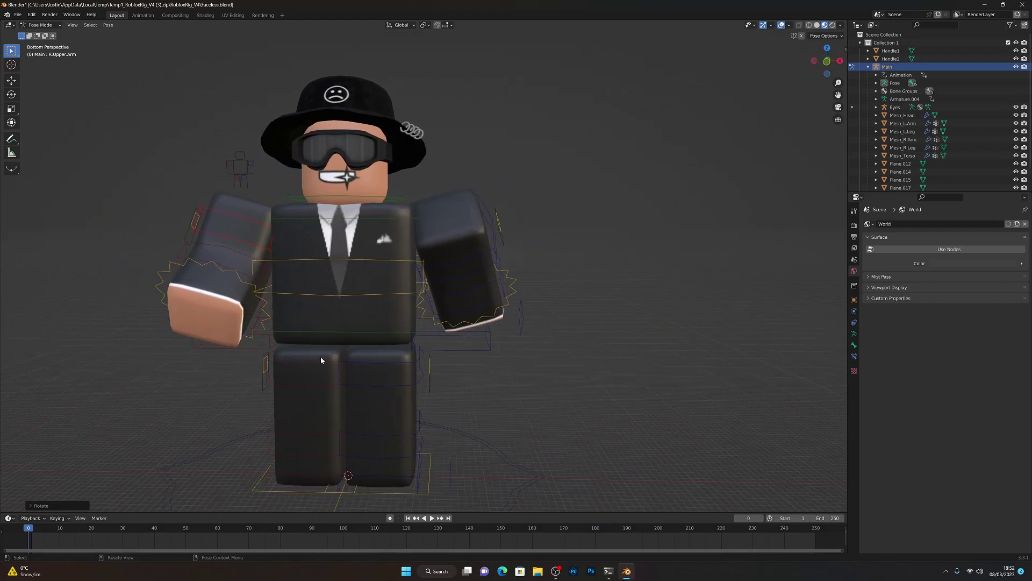
{"action": "left_click", "coordinate": [306, 366]}
{"action": "key", "text": "r"}
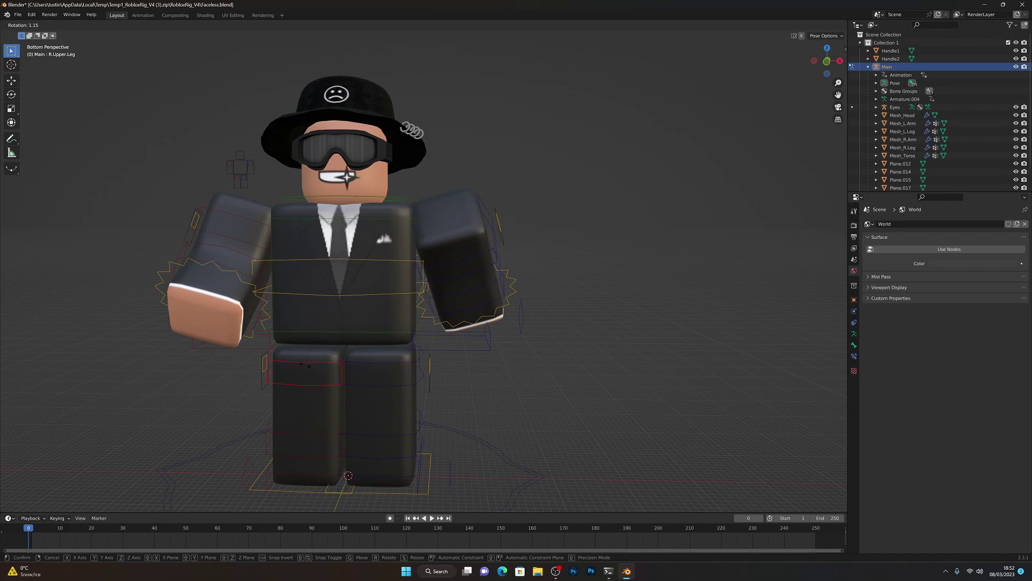
{"action": "key", "text": "z"}
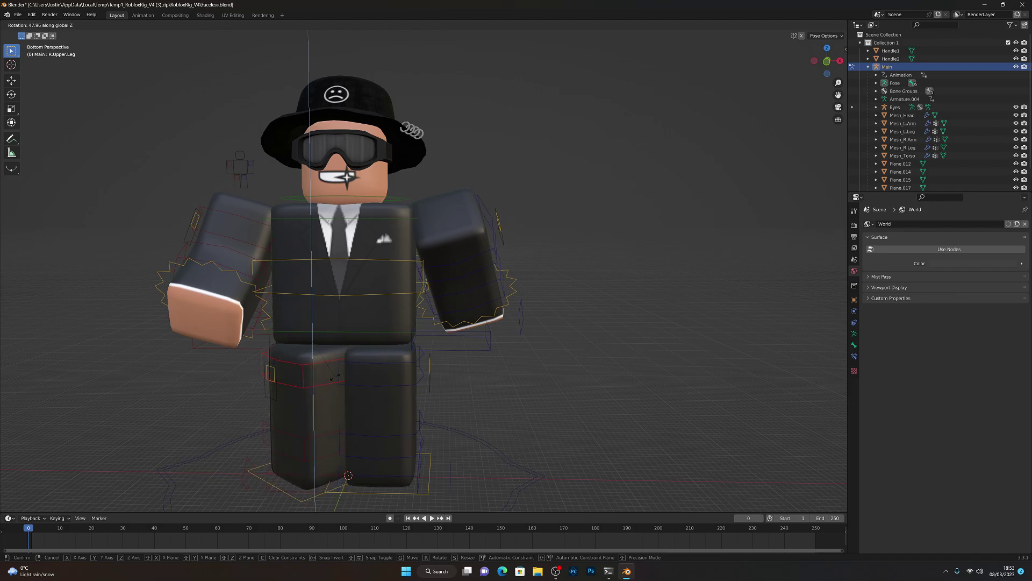
{"action": "key", "text": "y"}
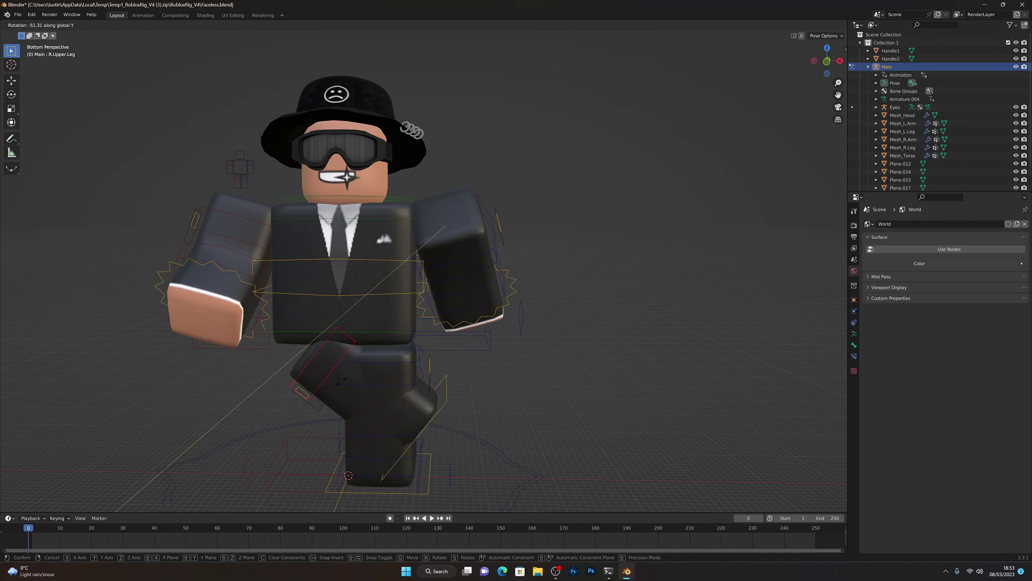
{"action": "right_click", "coordinate": [295, 380]}
Try turning the right upper leg outward about 20° around the global Z axis
{"action": "key", "text": "r"}
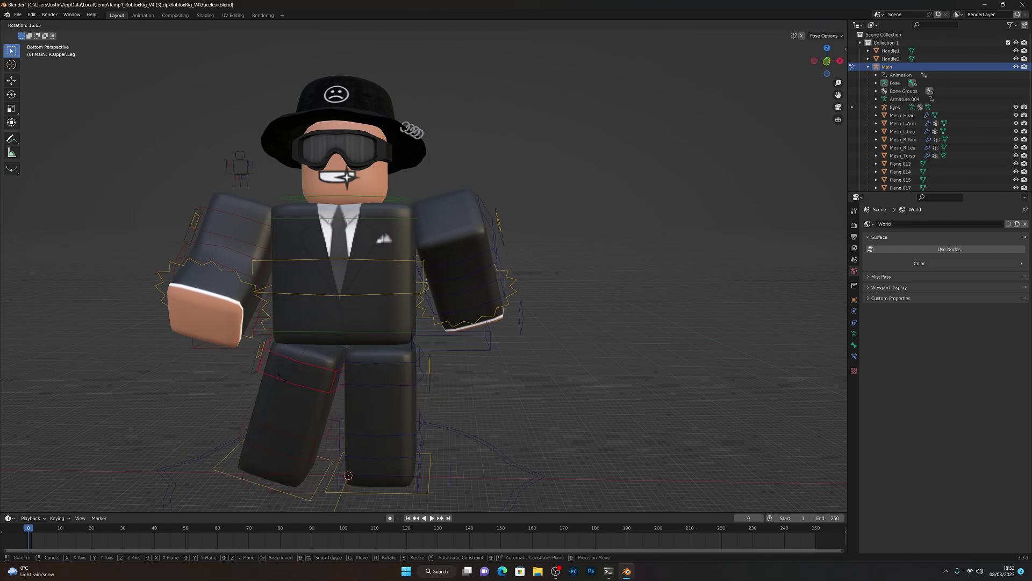
{"action": "key", "text": "z"}
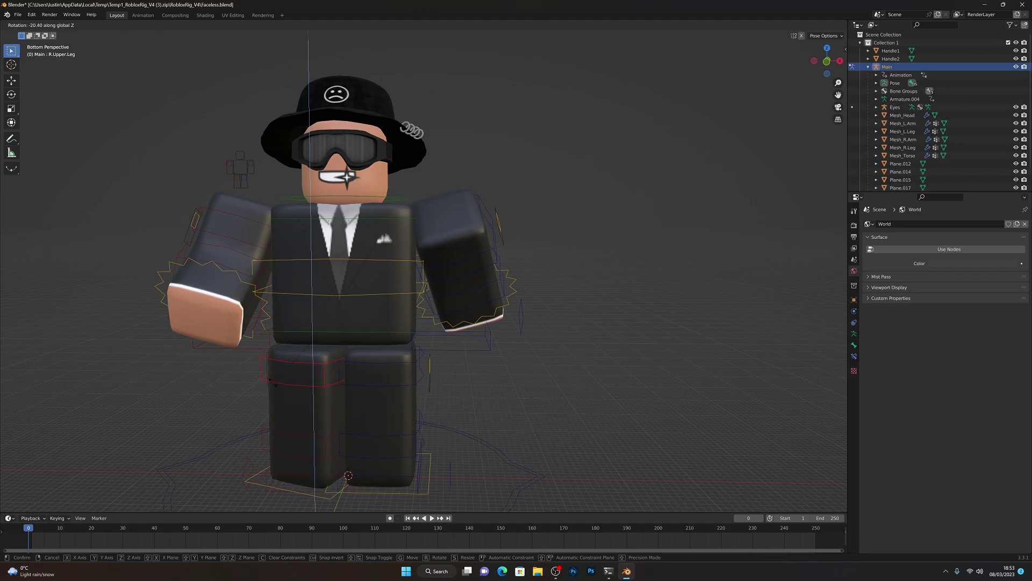
{"action": "left_click", "coordinate": [275, 385]}
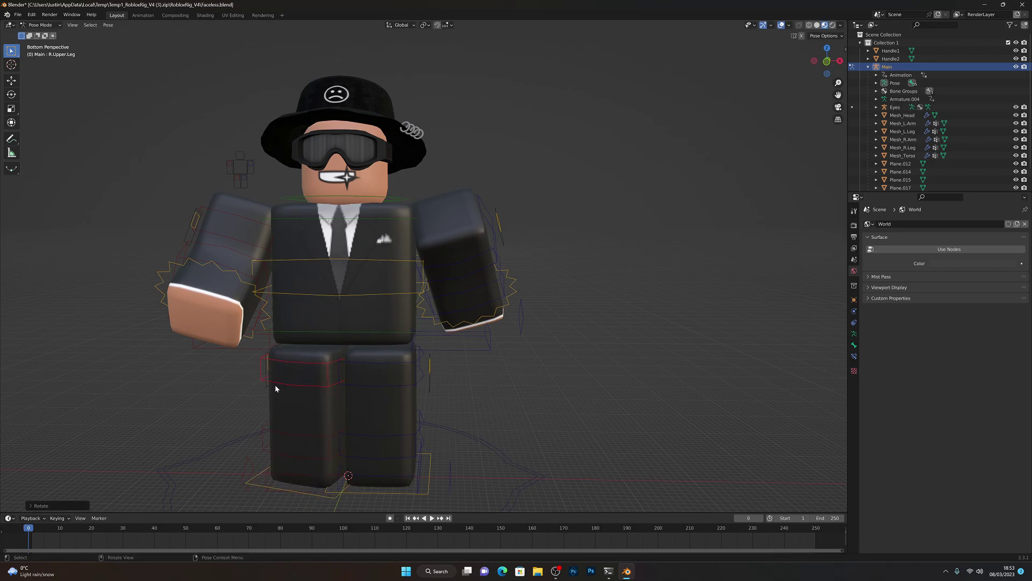
Try turning the left upper leg slightly outward around the global Z axis
{"action": "left_click", "coordinate": [398, 362]}
{"action": "key", "text": "r"}
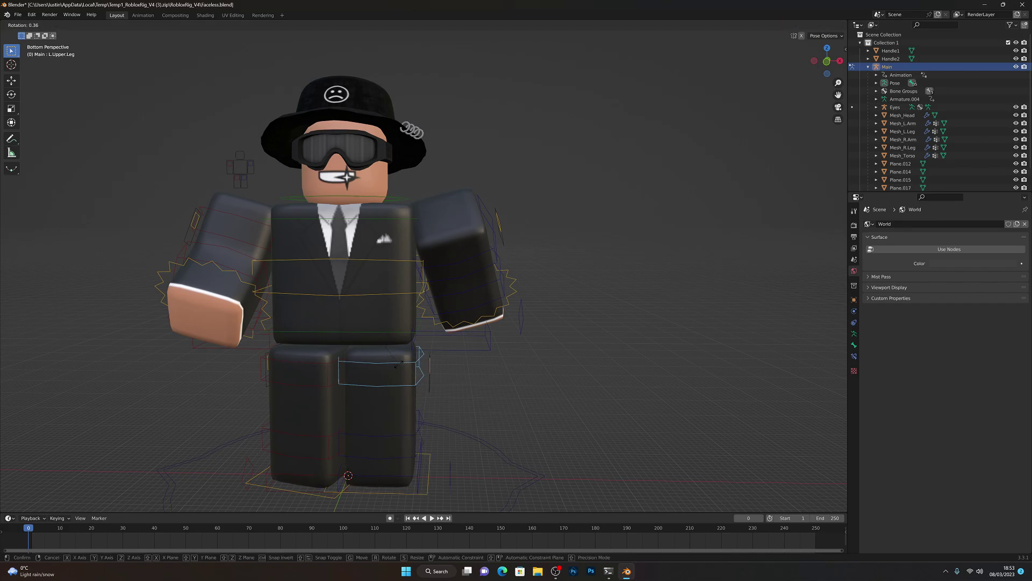
{"action": "key", "text": "z"}
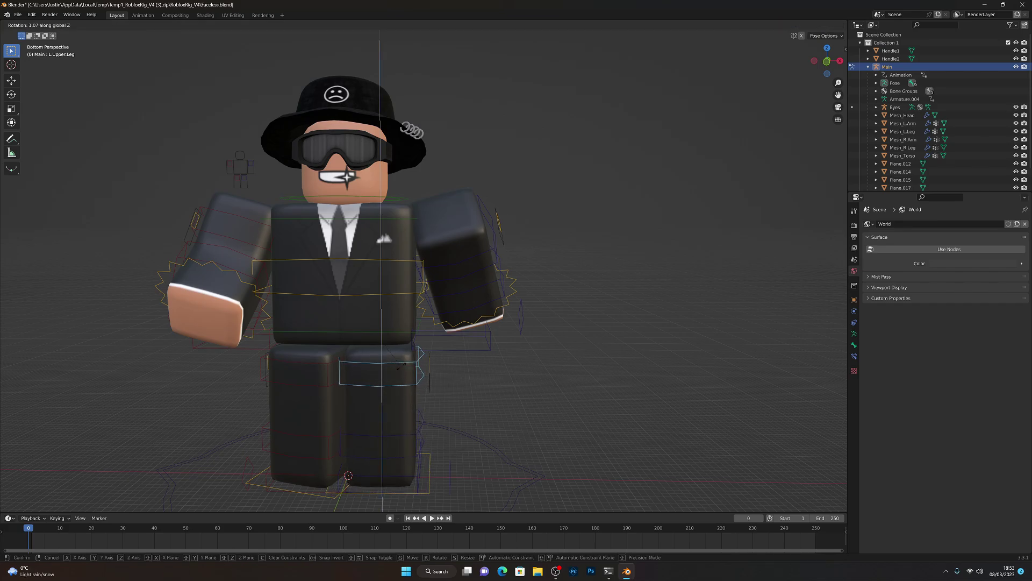
{"action": "left_click", "coordinate": [406, 366]}
Examine the stance of both legs from the front, close up and from farther back
{"action": "key", "text": "shift+grave"}
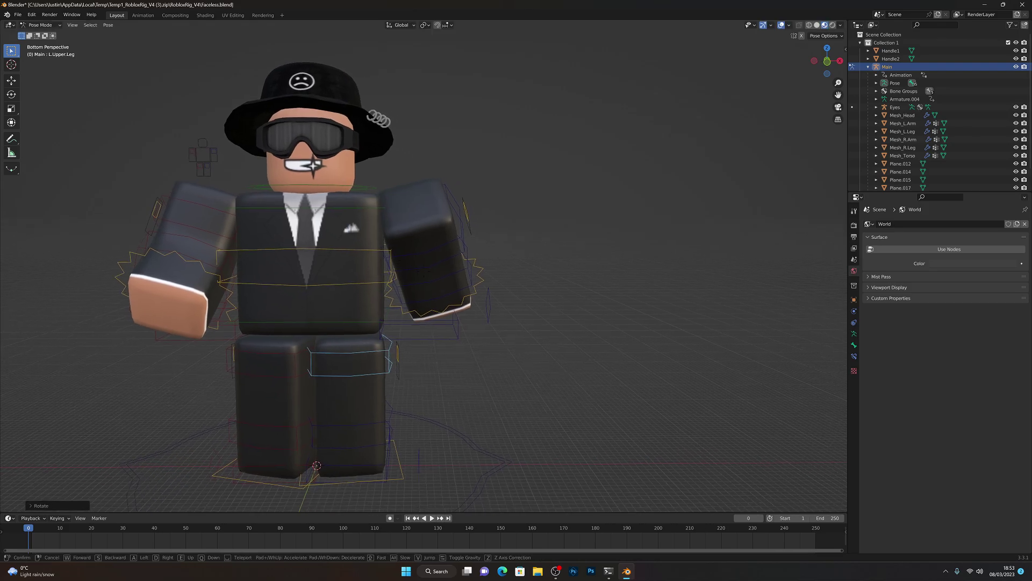
{"action": "key", "text": "w"}
{"action": "key", "text": "s"}
{"action": "left_click", "coordinate": [407, 368]}
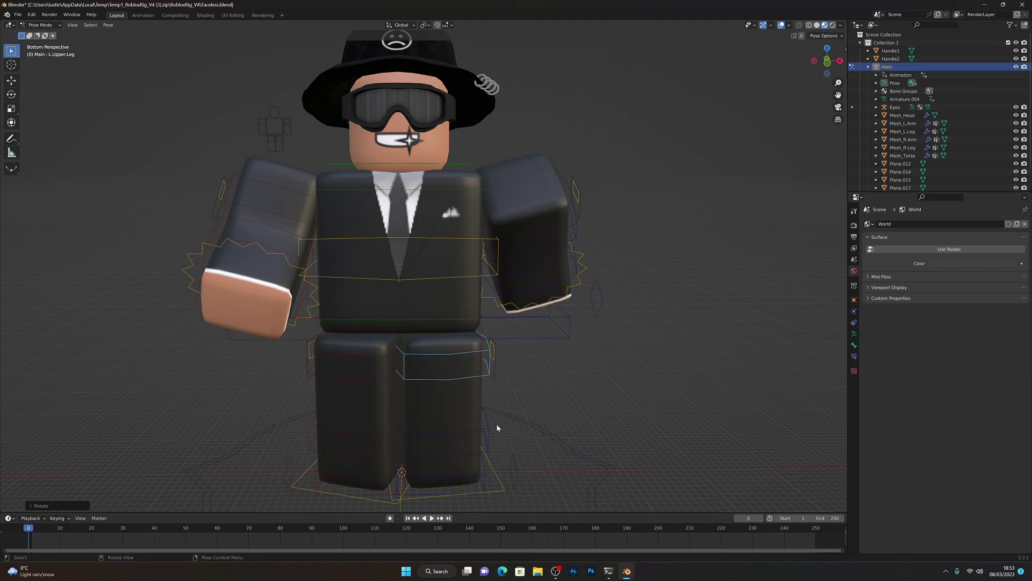
{"action": "key", "text": "shift+grave"}
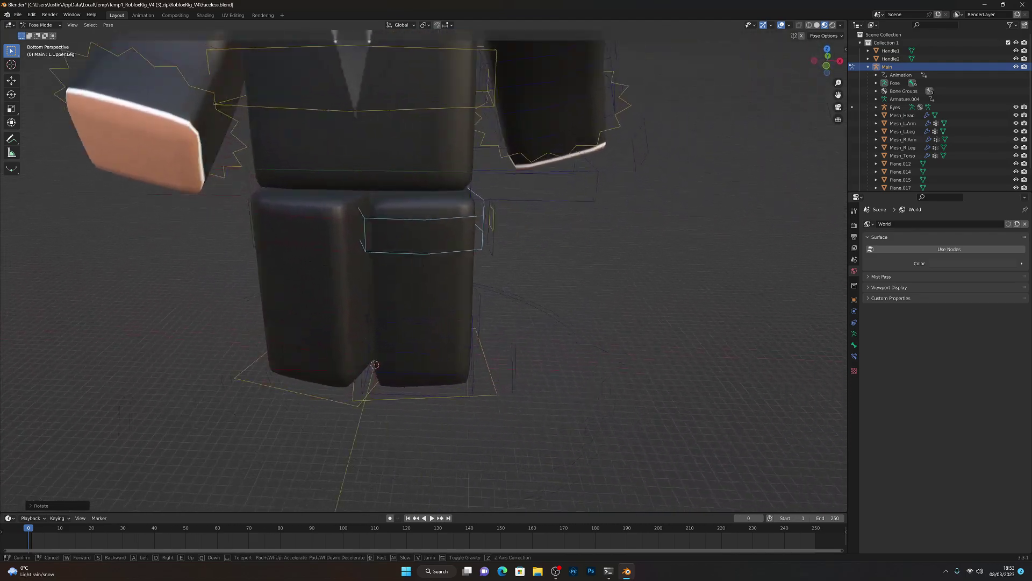
{"action": "key", "text": "s"}
{"action": "left_click", "coordinate": [579, 407]}
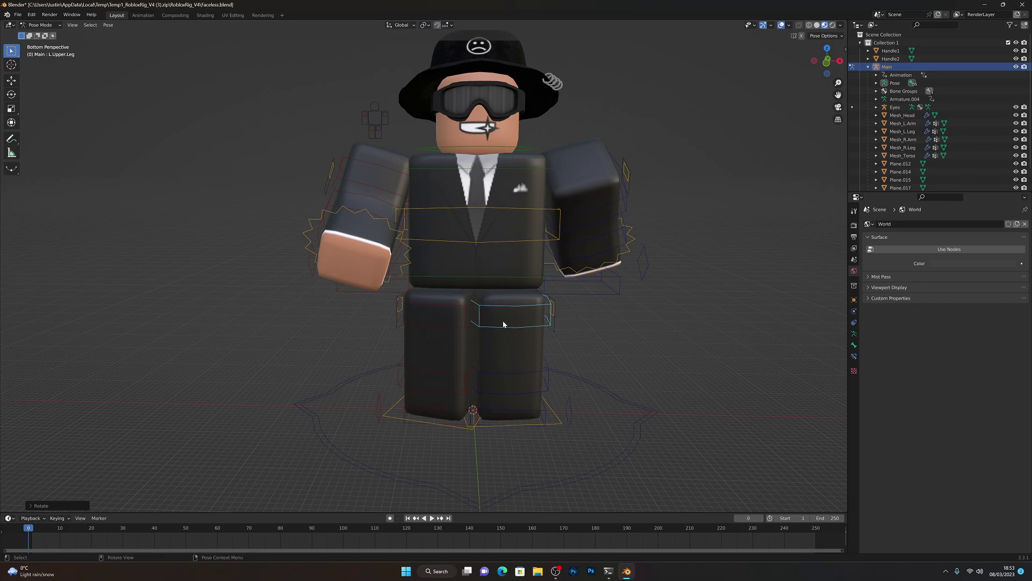
Undo all the leg and arm rotations back to the rig's original straight pose in Object Mode
{"action": "left_click", "coordinate": [444, 305]}
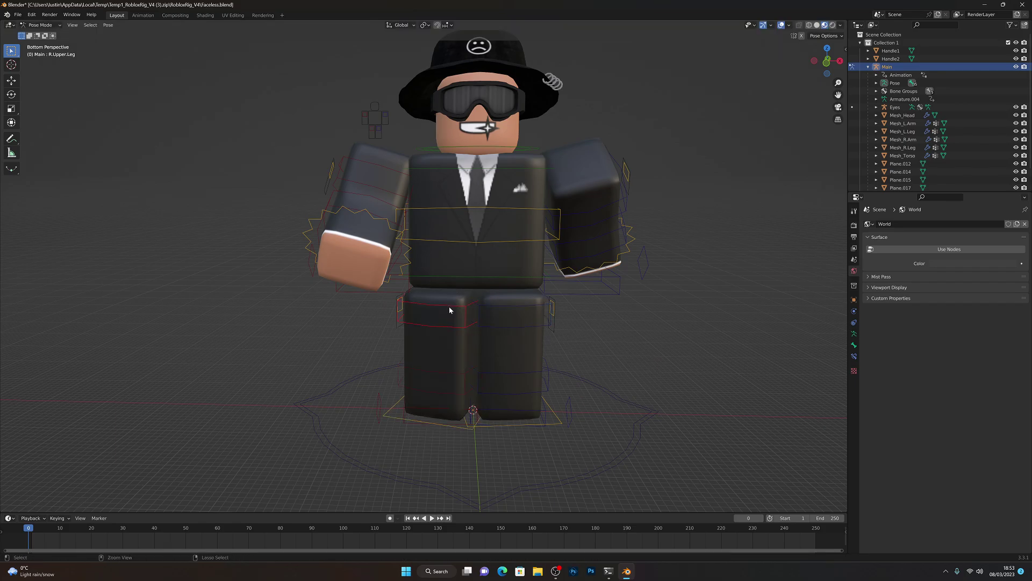
{"action": "key", "text": "ctrl+z"}
{"action": "key", "text": "ctrl+z"}
{"action": "key", "text": "ctrl+z"}
{"action": "key", "text": "ctrl+z"}
{"action": "key", "text": "ctrl+z"}
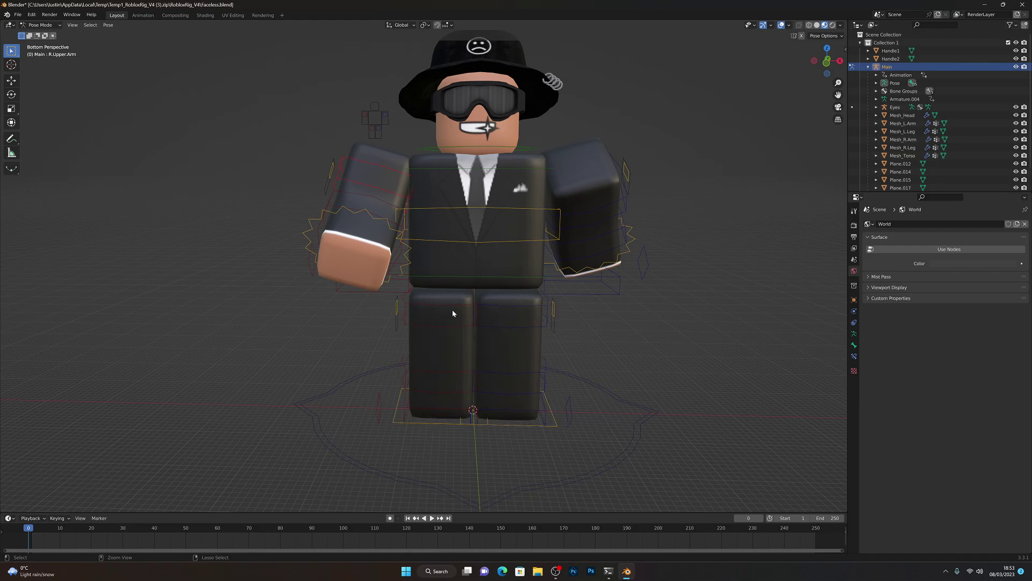
{"action": "key", "text": "ctrl+z"}
{"action": "key", "text": "ctrl+z"}
{"action": "key", "text": "ctrl+z"}
{"action": "key", "text": "ctrl+z"}
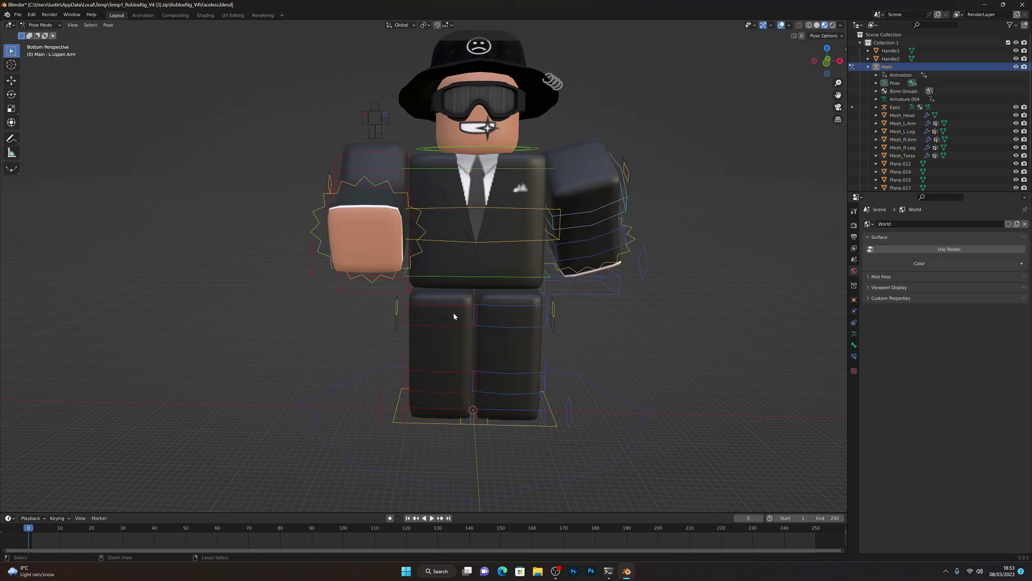
{"action": "key", "text": "ctrl+z"}
{"action": "key", "text": "ctrl+z"}
{"action": "key", "text": "ctrl+z"}
{"action": "key", "text": "ctrl+z"}
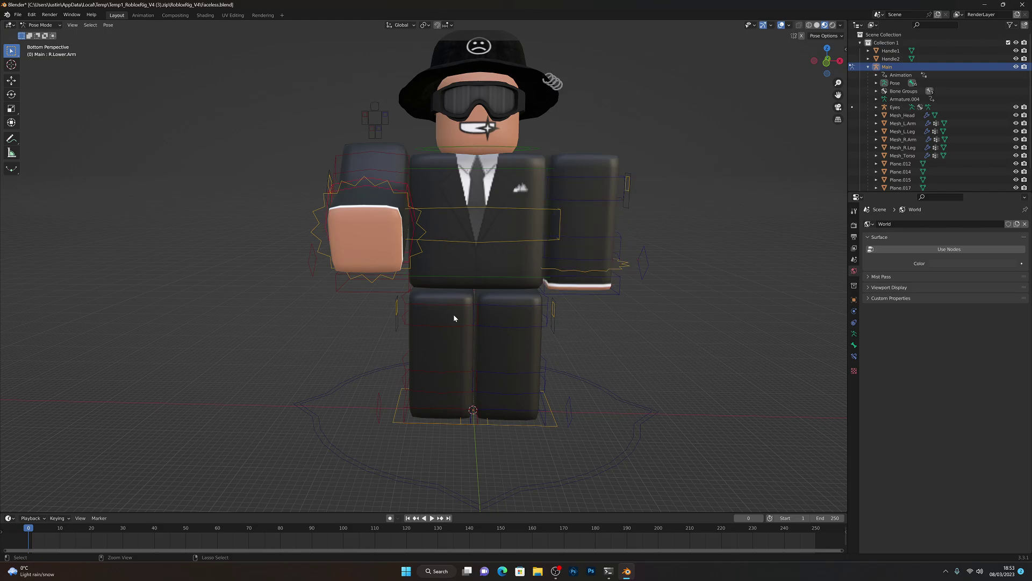
{"action": "key", "text": "ctrl+z"}
{"action": "left_click", "coordinate": [645, 297]}
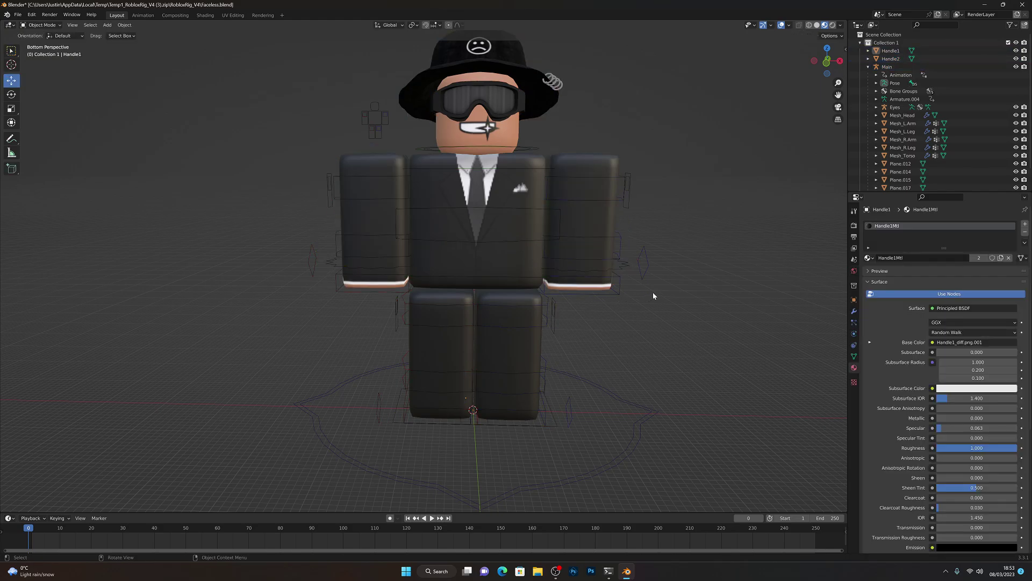
Examine the character in its straight pose from the front and from both front angles
{"action": "key", "text": "shift+grave"}
{"action": "key", "text": "a"}
{"action": "key", "text": "w"}
{"action": "key", "text": "d"}
{"action": "key", "text": "s"}
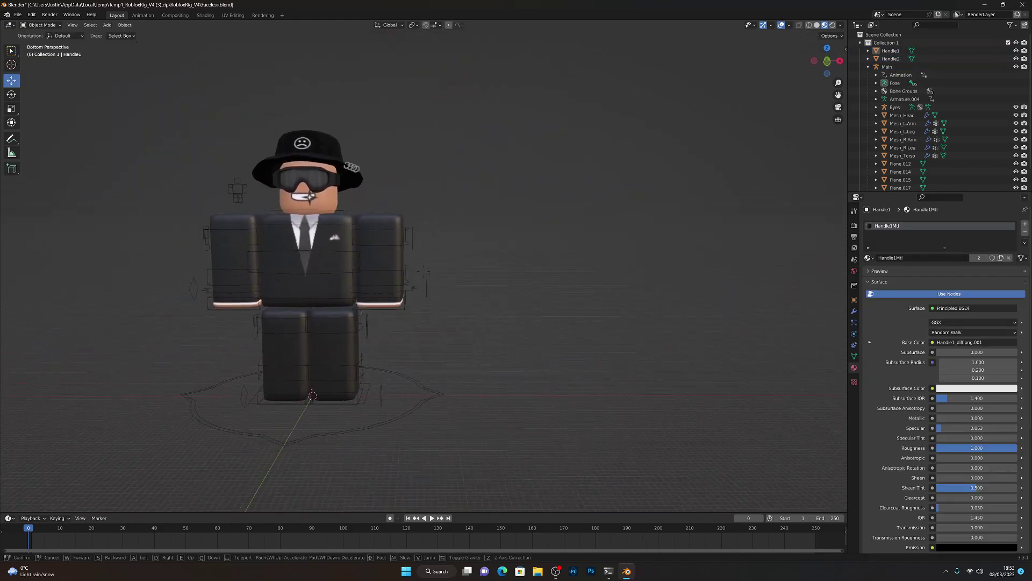
{"action": "key", "text": "a"}
{"action": "key", "text": "w"}
{"action": "key", "text": "d"}
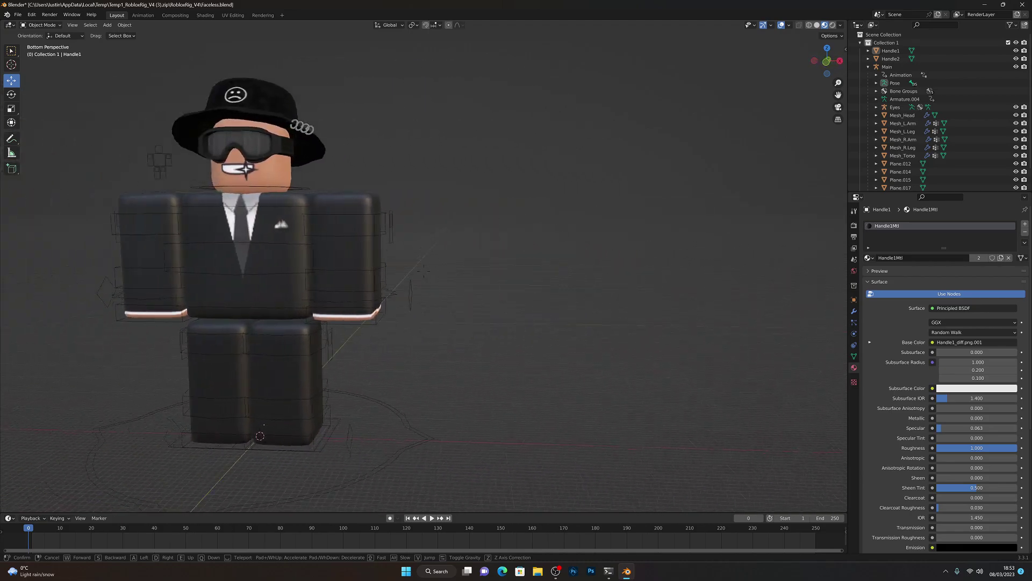
{"action": "key", "text": "a"}
{"action": "key", "text": "w"}
{"action": "key", "text": "s"}
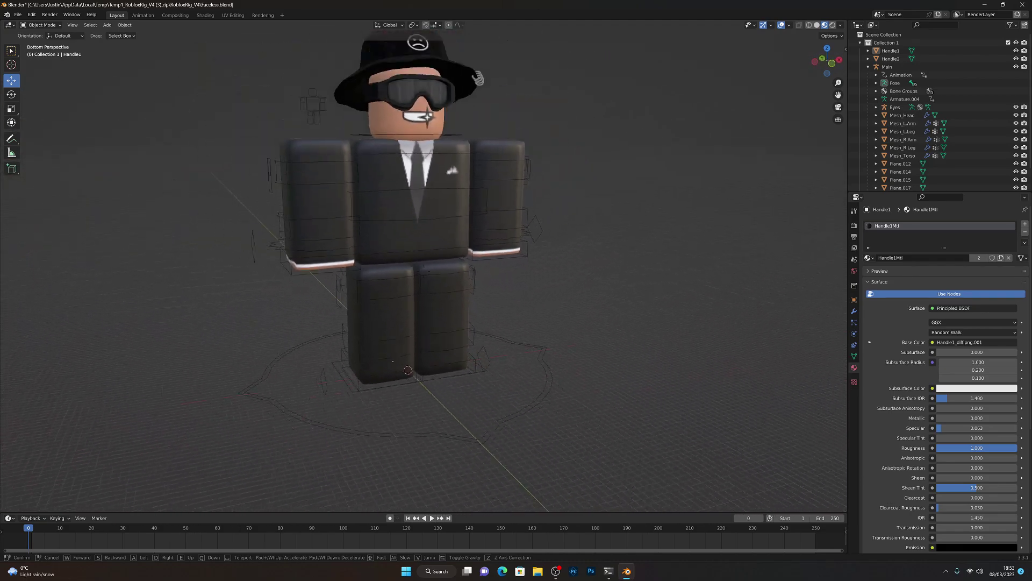
{"action": "left_click", "coordinate": [512, 236]}
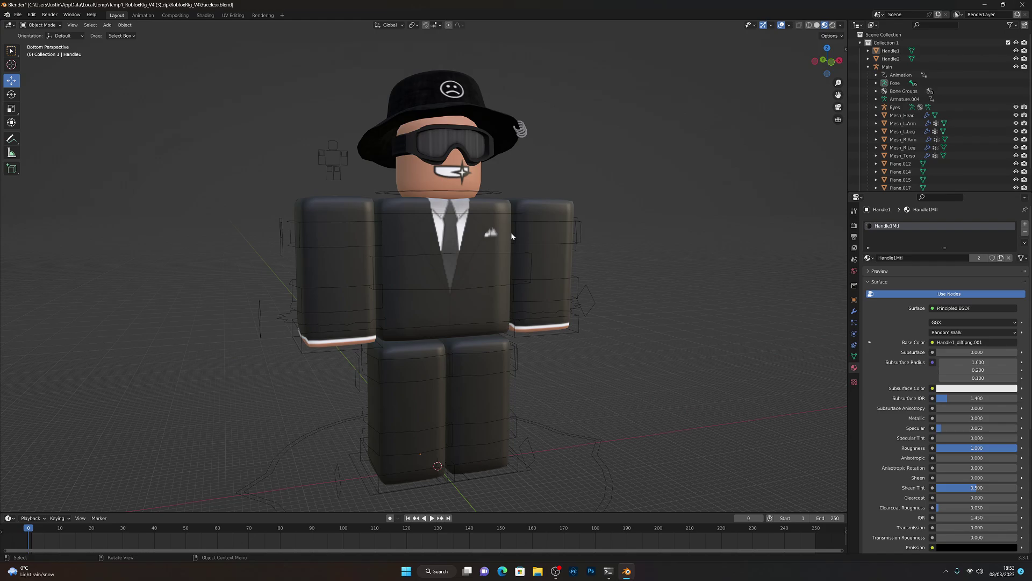
Select the right upper arm control and rotate it forward about 30° around the global X axis
{"action": "left_click", "coordinate": [333, 221]}
{"action": "key", "text": "r"}
{"action": "right_click", "coordinate": [345, 216]}
{"action": "key", "text": "r"}
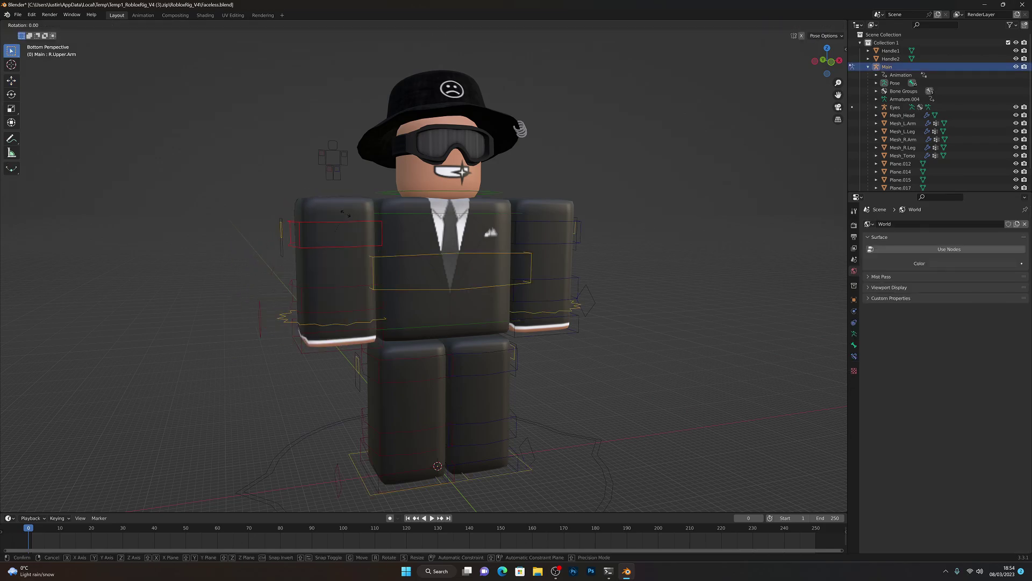
{"action": "key", "text": "x"}
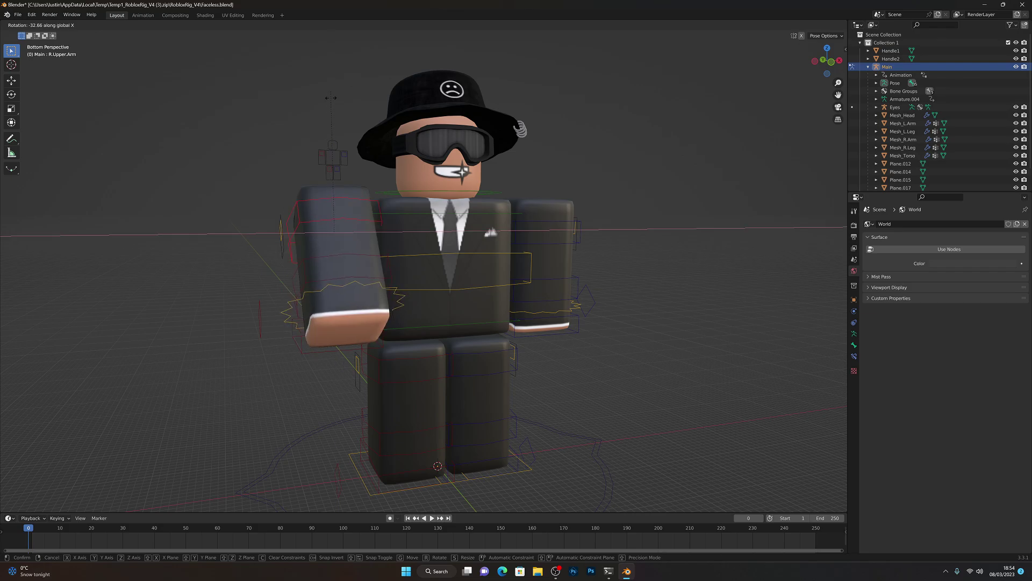
{"action": "left_click", "coordinate": [338, 191]}
Bend the right lower arm forward at the elbow by rotating its control around the global X axis
{"action": "left_click", "coordinate": [343, 261]}
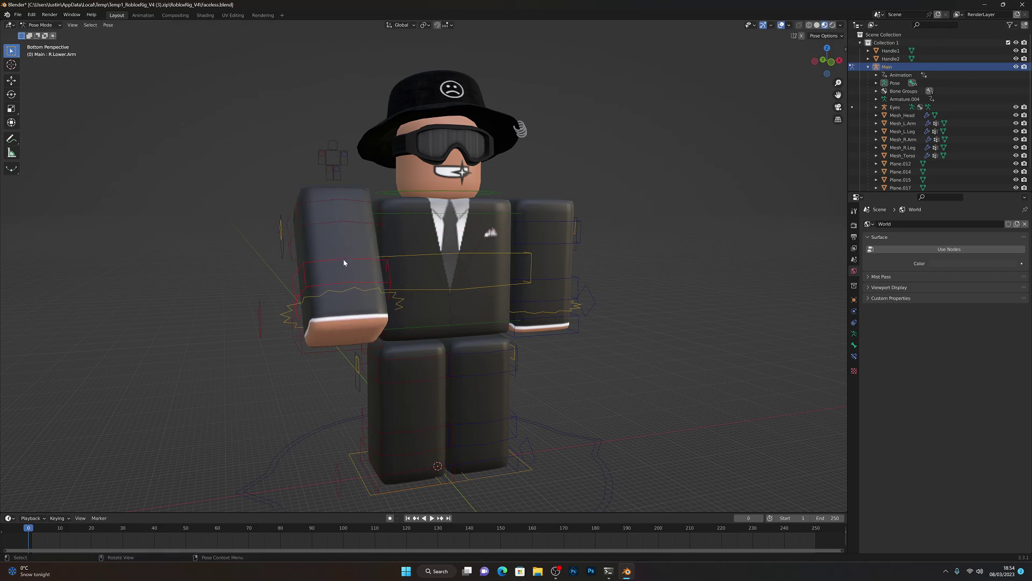
{"action": "key", "text": "r"}
{"action": "key", "text": "x"}
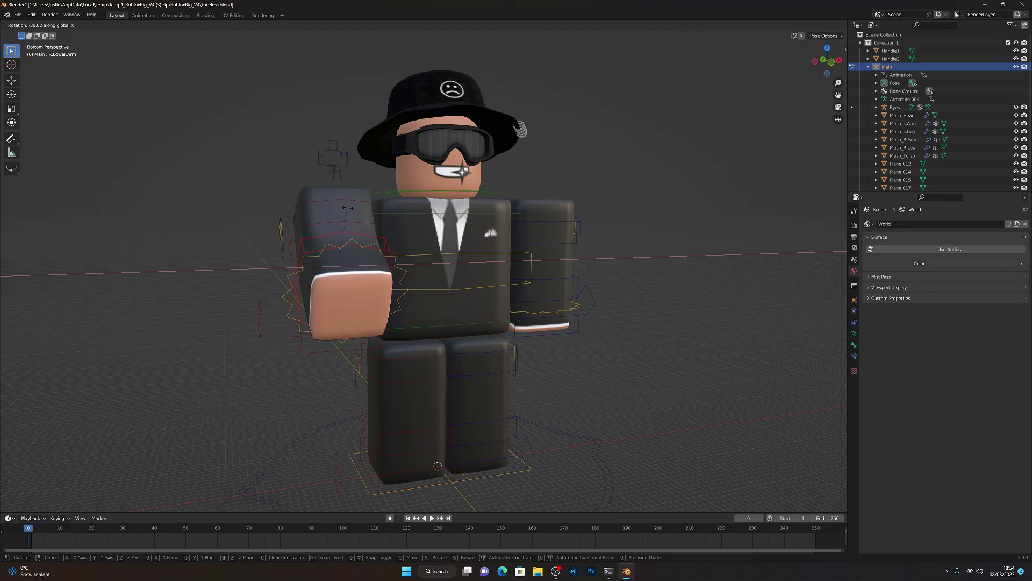
{"action": "left_click", "coordinate": [351, 189]}
Examine the bent right arm from the character's right side and from the front
{"action": "key", "text": "shift+grave"}
{"action": "key", "text": "a"}
{"action": "key", "text": "w"}
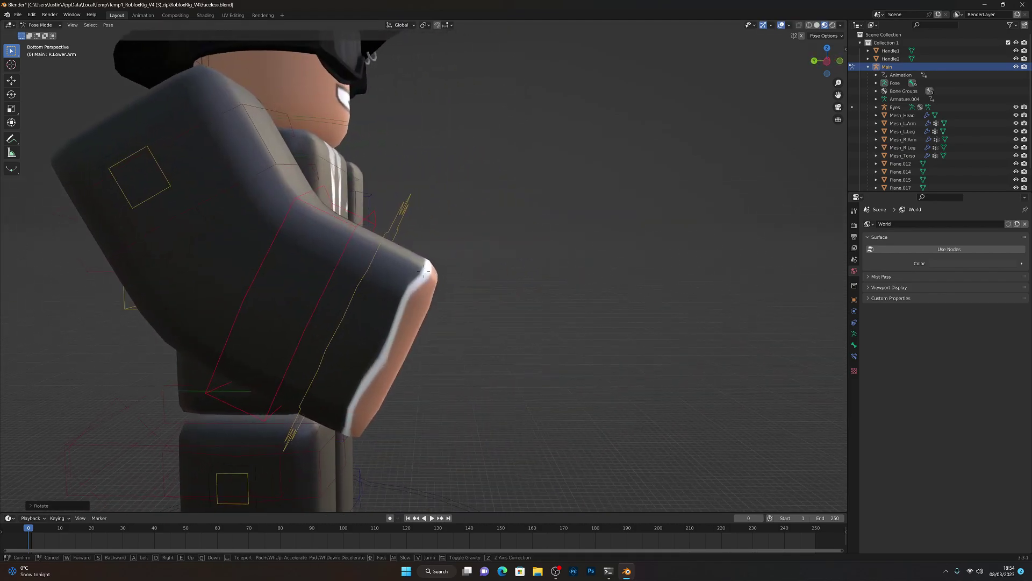
{"action": "key", "text": "s"}
{"action": "key", "text": "d"}
{"action": "key", "text": "w"}
{"action": "key", "text": "s"}
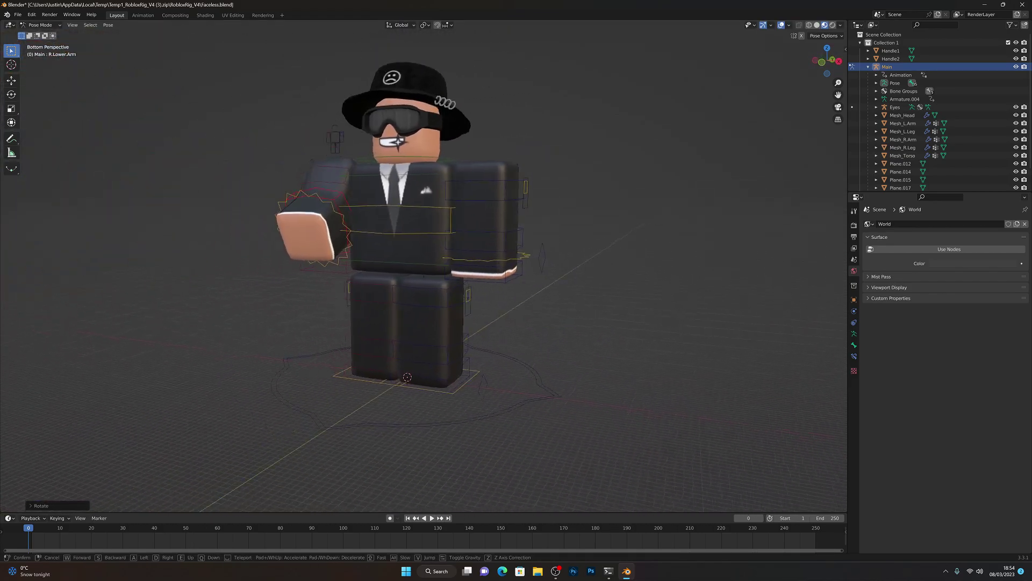
{"action": "key", "text": "w"}
{"action": "left_click", "coordinate": [366, 214]}
{"action": "left_click", "coordinate": [413, 288]}
{"action": "key", "text": "r"}
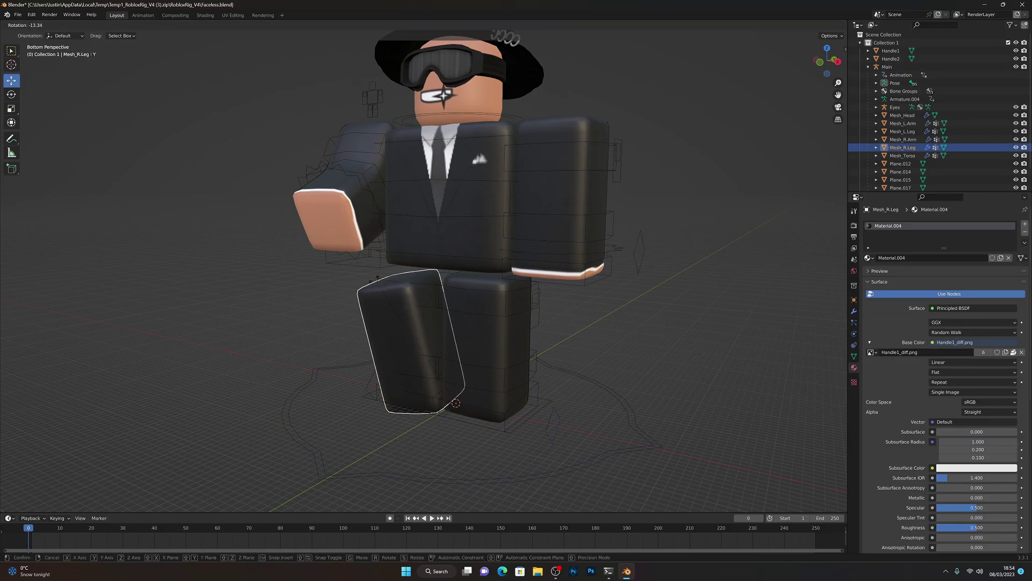
{"action": "right_click", "coordinate": [407, 283]}
{"action": "key", "text": "r"}
{"action": "right_click", "coordinate": [406, 282]}
Select the right upper leg control and swing the leg forward around the global X axis
{"action": "left_click", "coordinate": [406, 283]}
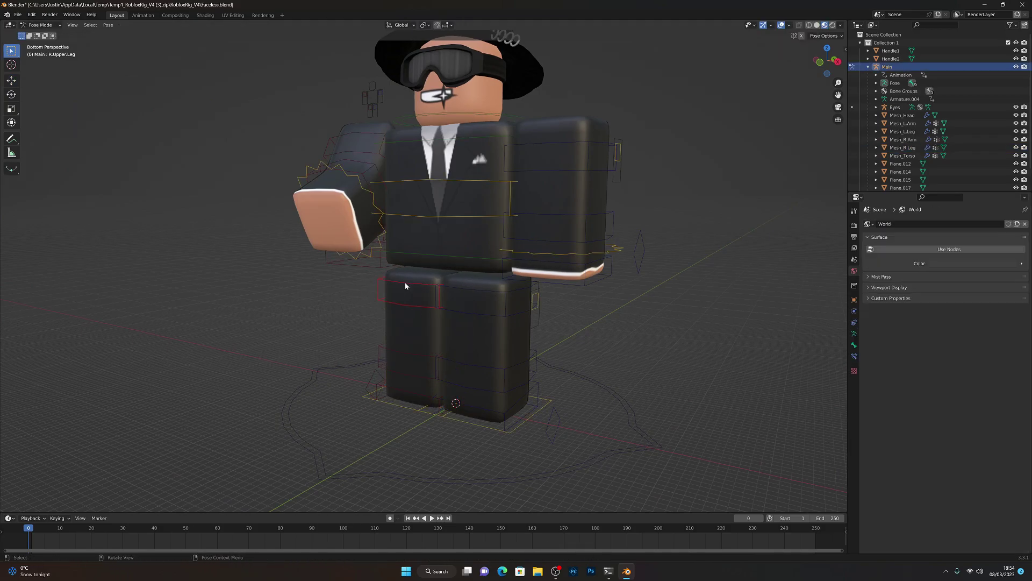
{"action": "key", "text": "r"}
{"action": "key", "text": "x"}
{"action": "left_click", "coordinate": [395, 272]}
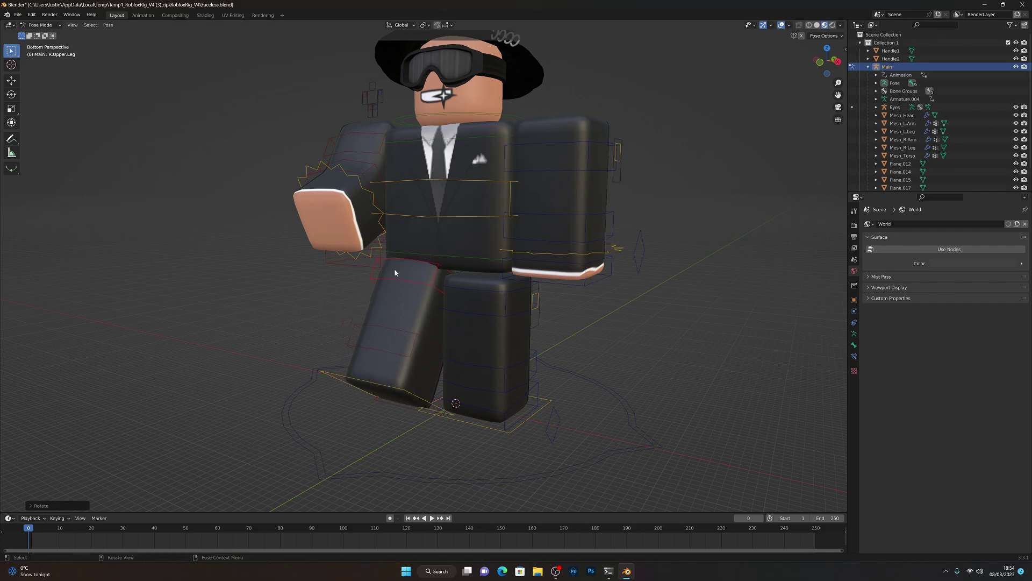
Rotate the right lower leg control backward so the leg bends at the knee
{"action": "left_click", "coordinate": [398, 337]}
{"action": "key", "text": "r"}
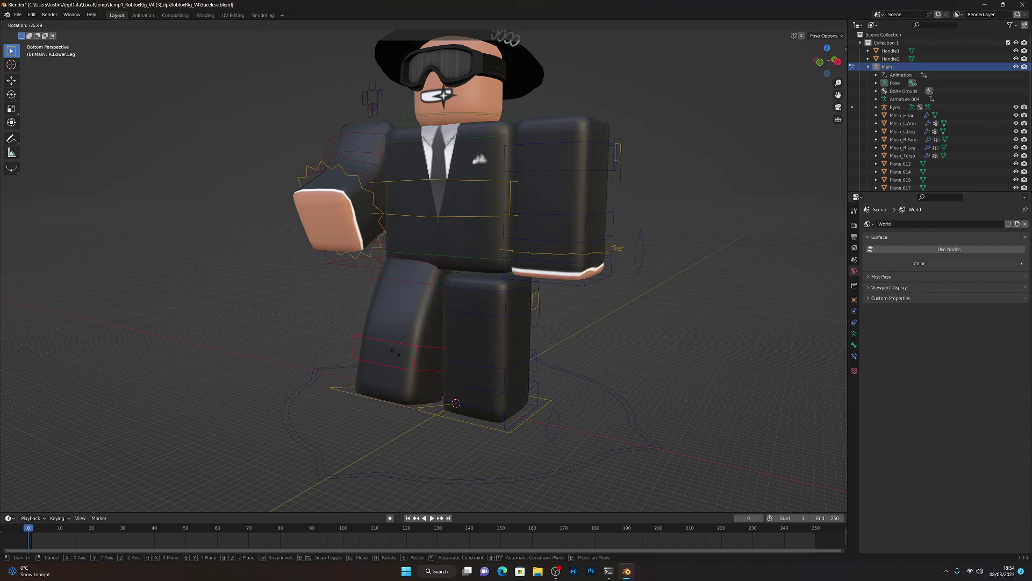
{"action": "left_click", "coordinate": [424, 380]}
{"action": "key", "text": "ctrl+Tab"}
{"action": "left_click", "coordinate": [405, 354]}
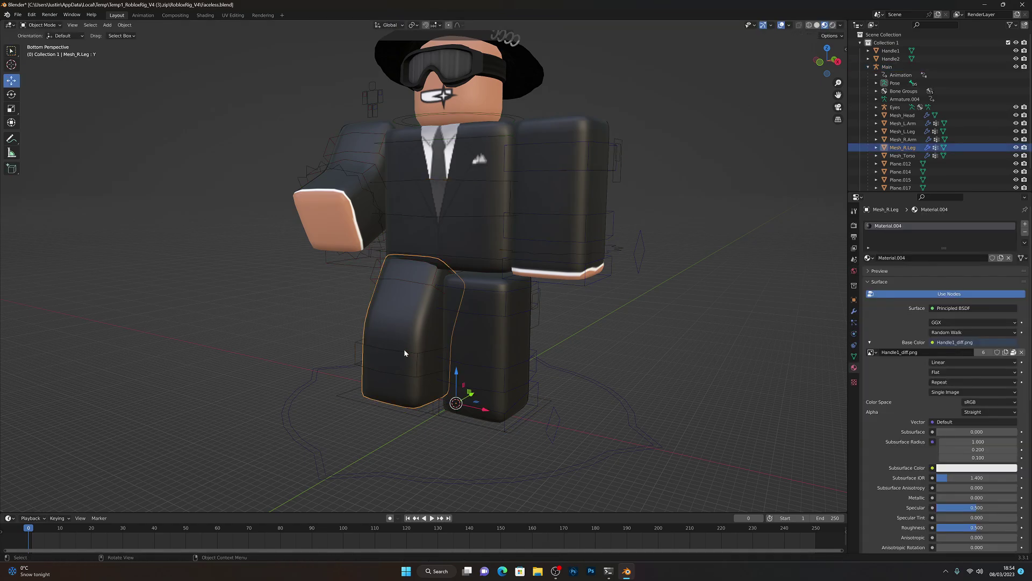
{"action": "left_click", "coordinate": [404, 351]}
{"action": "key", "text": "r"}
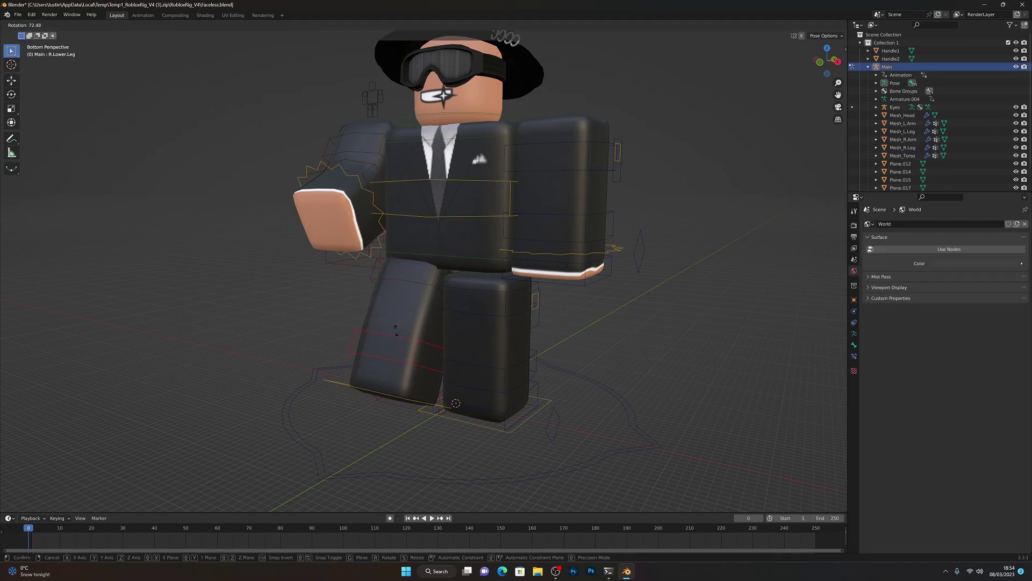
{"action": "left_click", "coordinate": [410, 354]}
Examine the bent right leg from the character's side, up close at the feet, and from the front
{"action": "key", "text": "shift+grave"}
{"action": "key", "text": "w"}
{"action": "key", "text": "s"}
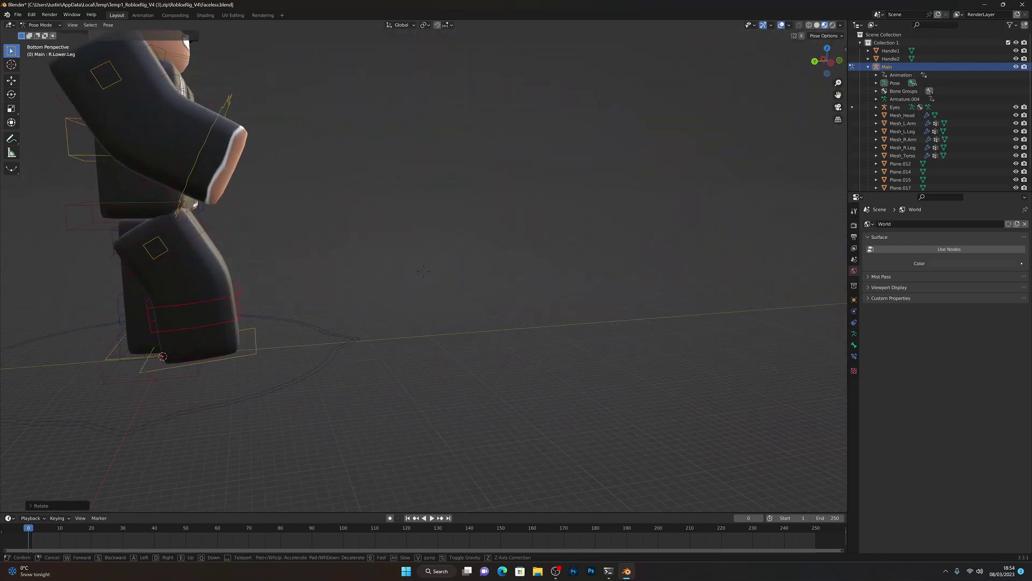
{"action": "key", "text": "d"}
{"action": "key", "text": "w"}
{"action": "key", "text": "a"}
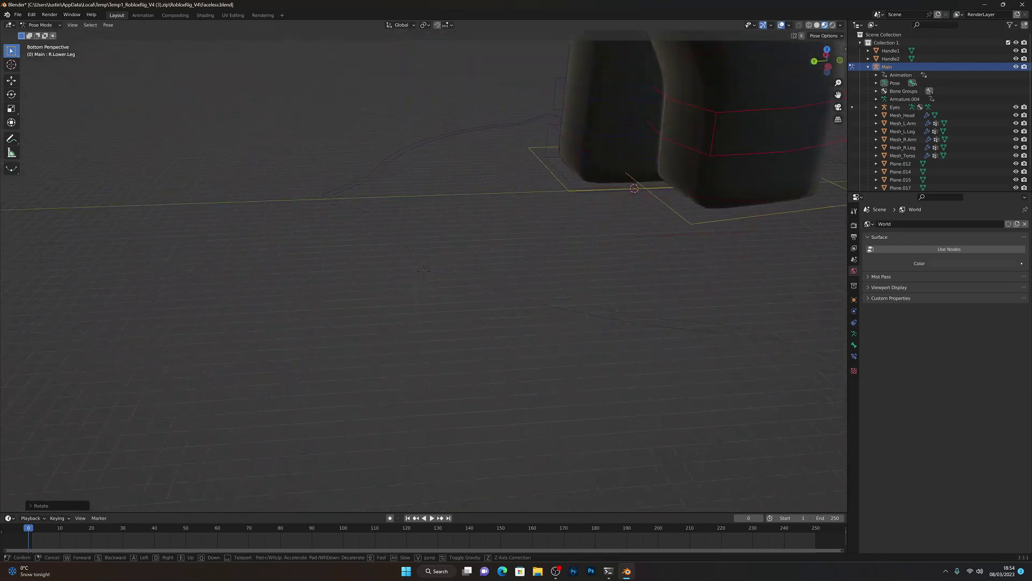
{"action": "key", "text": "w"}
{"action": "key", "text": "d"}
{"action": "key", "text": "d"}
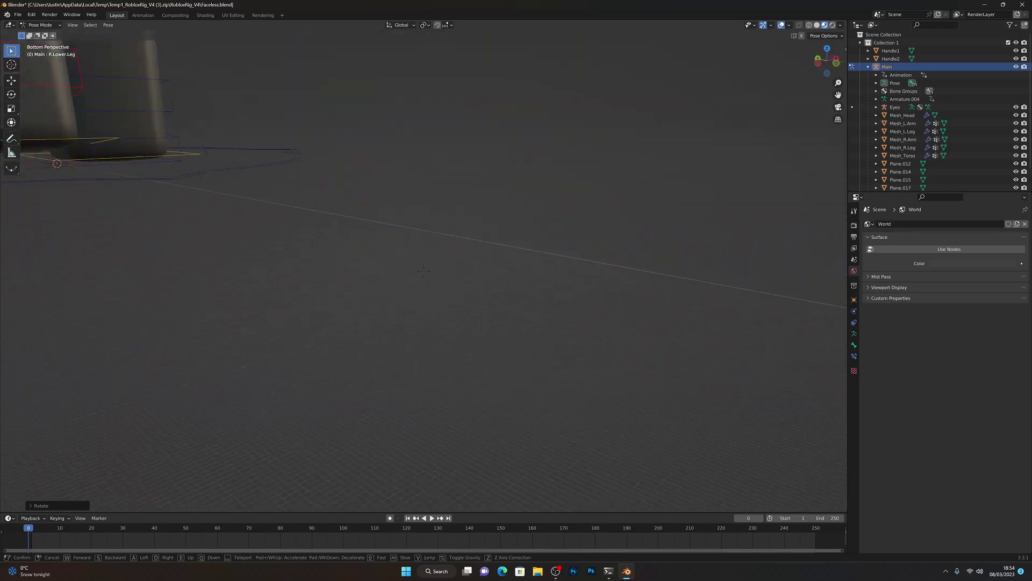
{"action": "key", "text": "w"}
{"action": "key", "text": "s"}
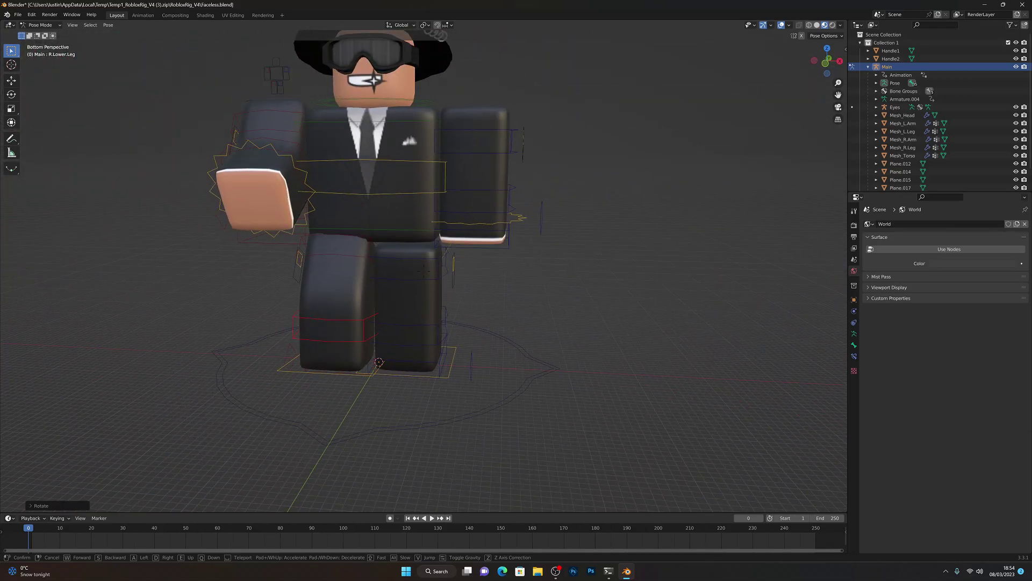
{"action": "key", "text": "w"}
{"action": "key", "text": "s"}
{"action": "key", "text": "w"}
{"action": "key", "text": "s"}
{"action": "left_click", "coordinate": [414, 353]}
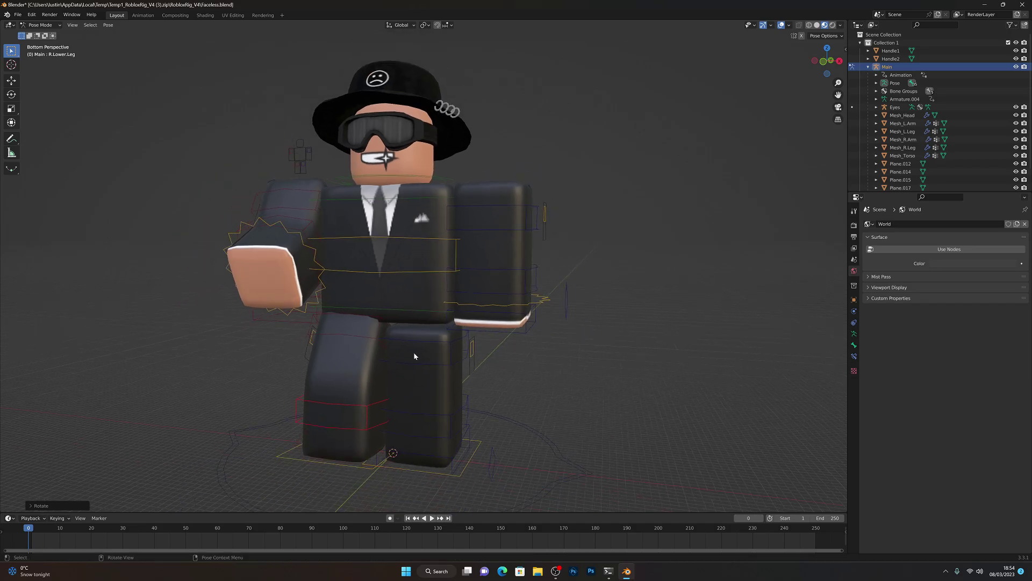
Select the left upper arm control and swing the arm backward about 39 degrees around the global X axis
{"action": "left_click", "coordinate": [424, 338]}
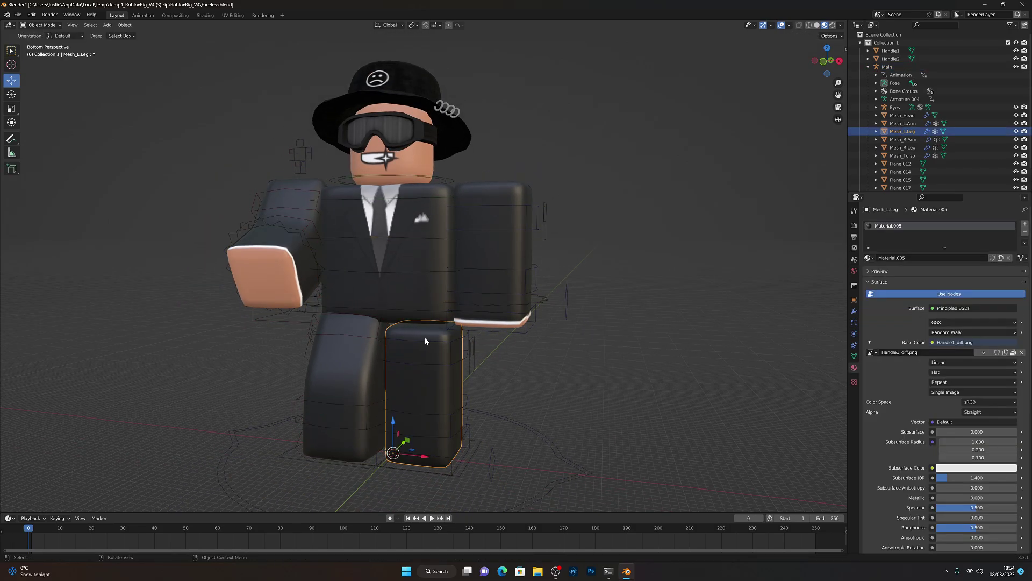
{"action": "left_click", "coordinate": [488, 211]}
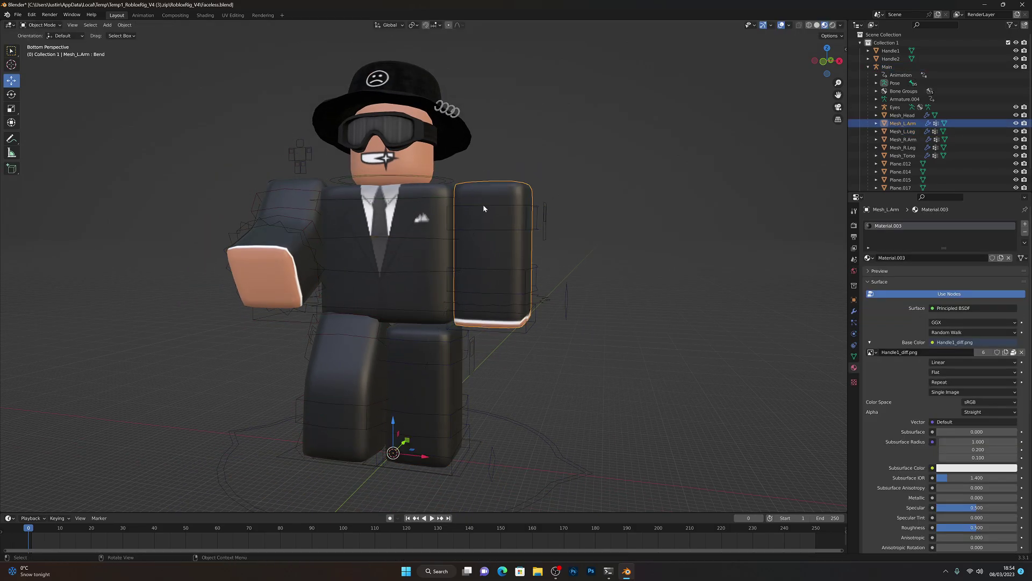
{"action": "left_click", "coordinate": [483, 205]}
{"action": "key", "text": "r"}
{"action": "key", "text": "x"}
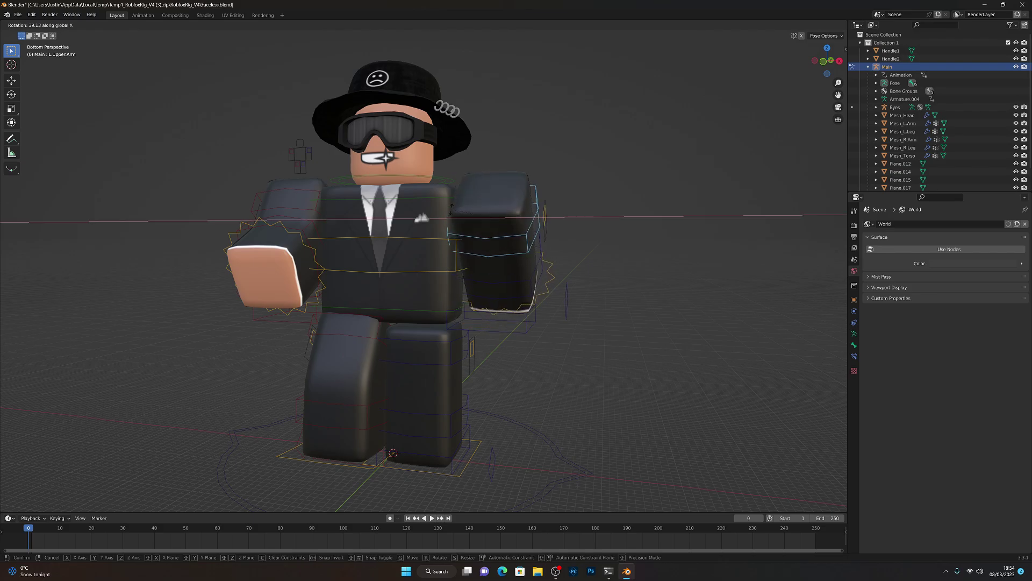
{"action": "left_click", "coordinate": [452, 211]}
Rotate the left lower arm control so the arm bends at the elbow
{"action": "left_click", "coordinate": [505, 282]}
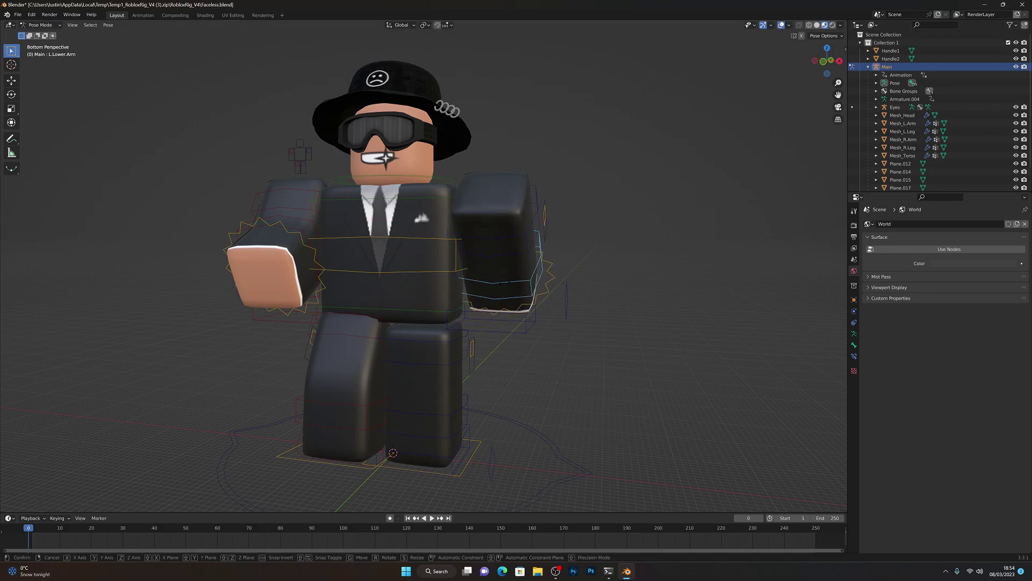
{"action": "key", "text": "r"}
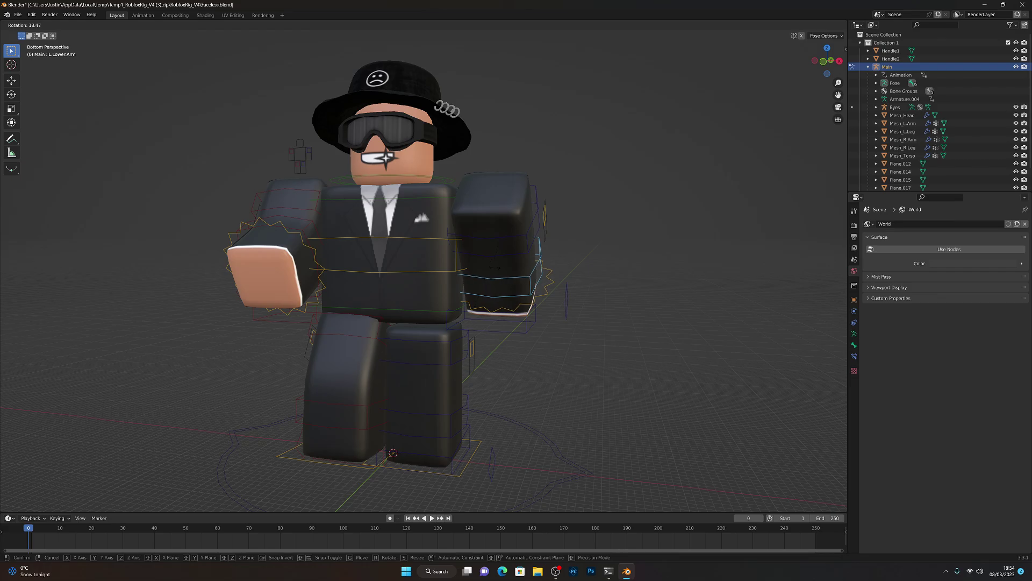
{"action": "left_click", "coordinate": [506, 268]}
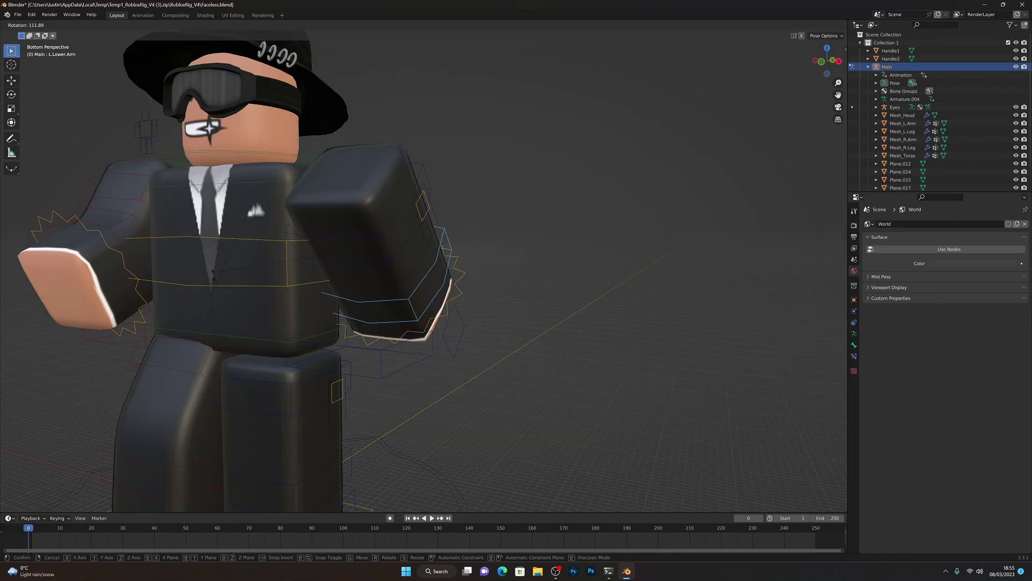
{"action": "left_click", "coordinate": [337, 340]}
{"action": "middle_click_drag", "start_coordinate": [338, 340], "coordinate": [272, 299]}
{"action": "scroll", "coordinate": [311, 320], "scroll_direction": "down", "scroll_amount": 2}
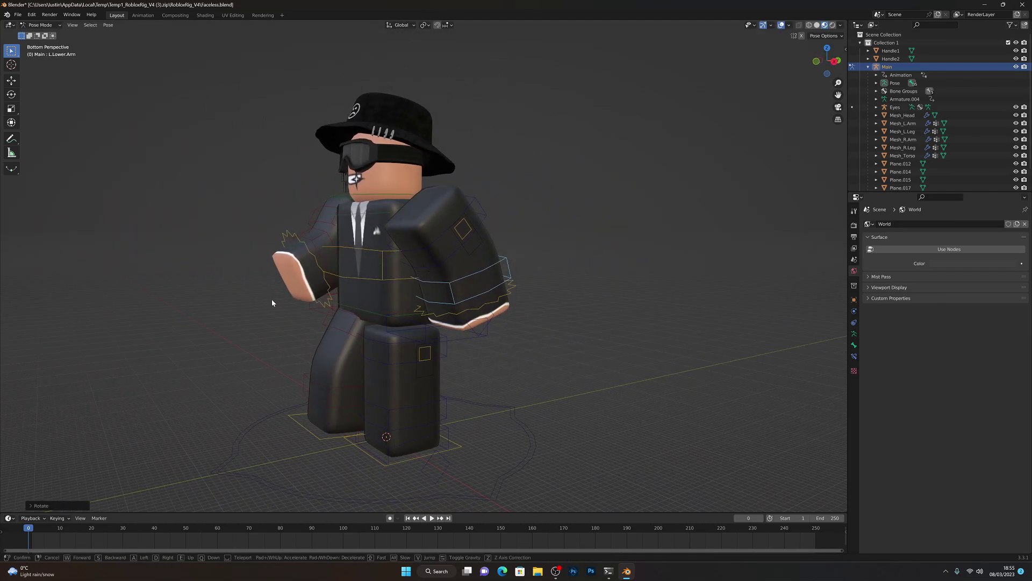
Select the left upper arm control again and rotate it around the global Z axis
{"action": "left_click", "coordinate": [424, 248]}
{"action": "key", "text": "r"}
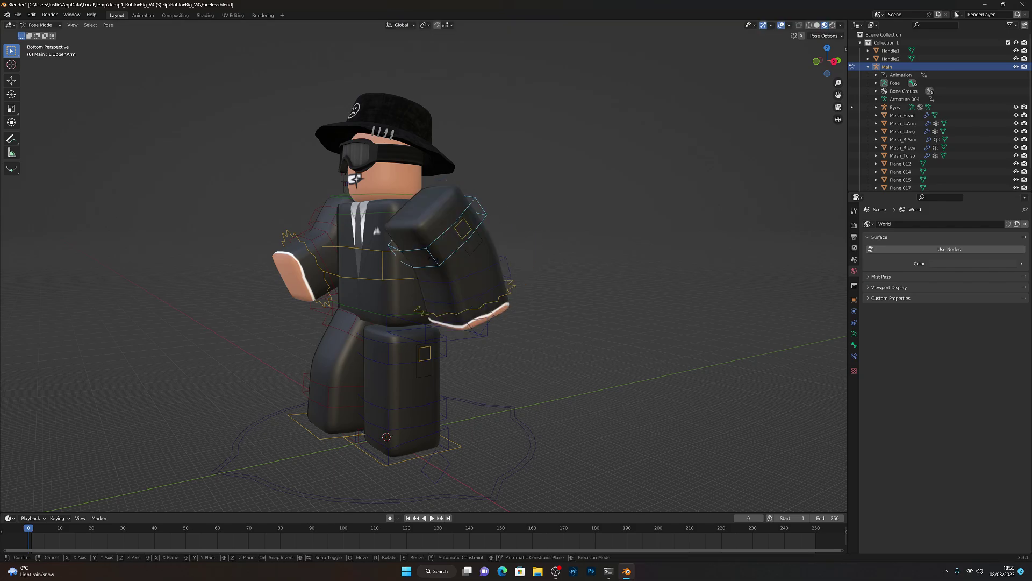
{"action": "key", "text": "z"}
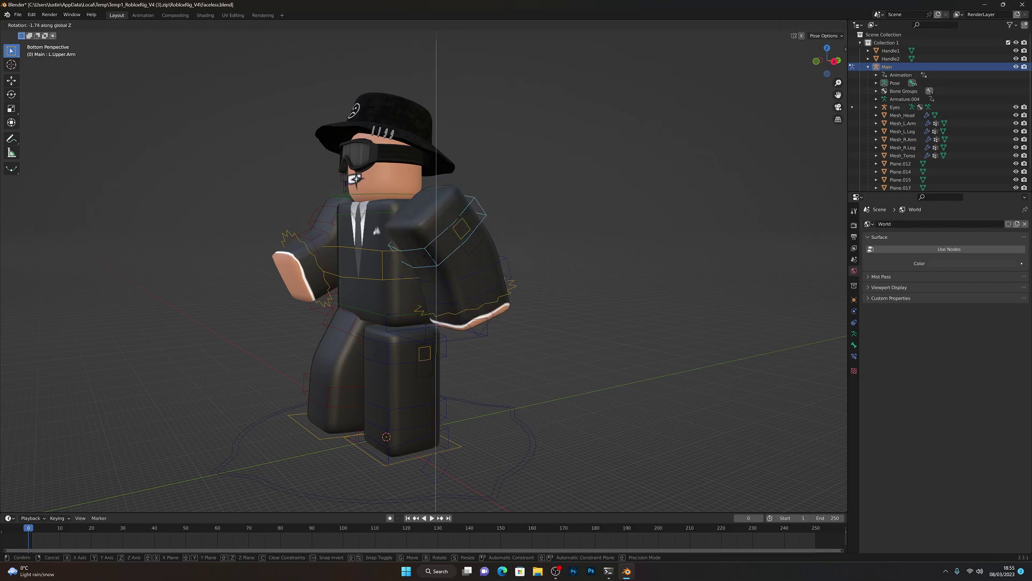
{"action": "left_click", "coordinate": [420, 266]}
Swing the left upper arm further backward, about 18 degrees around the global X axis
{"action": "mouse_move", "coordinate": [420, 267]}
{"action": "middle_mouse_down"}
{"action": "mouse_move", "coordinate": [495, 265]}
{"action": "mouse_move", "coordinate": [433, 265]}
{"action": "middle_mouse_up"}
{"action": "scroll", "coordinate": [494, 265], "scroll_direction": "up", "scroll_amount": 2}
{"action": "scroll", "coordinate": [433, 266], "scroll_direction": "down", "scroll_amount": 2}
{"action": "key", "text": "r"}
{"action": "key", "text": "x"}
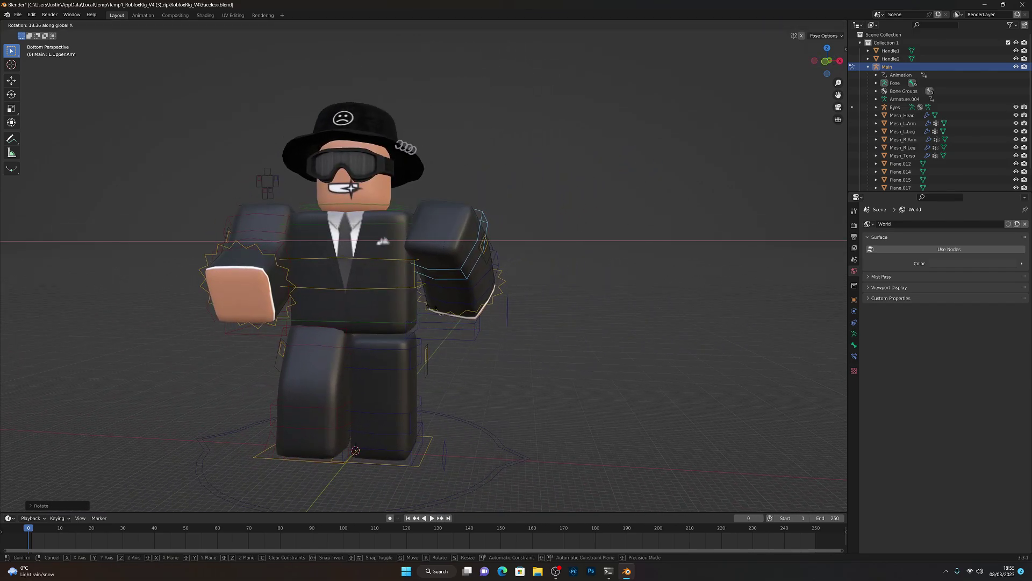
{"action": "left_click", "coordinate": [440, 303]}
Tilt the left upper arm outward from the torso by about 13 degrees around the global Y axis
{"action": "key", "text": "shift+grave"}
{"action": "key", "text": "w"}
{"action": "key", "text": "s"}
{"action": "key", "text": "d"}
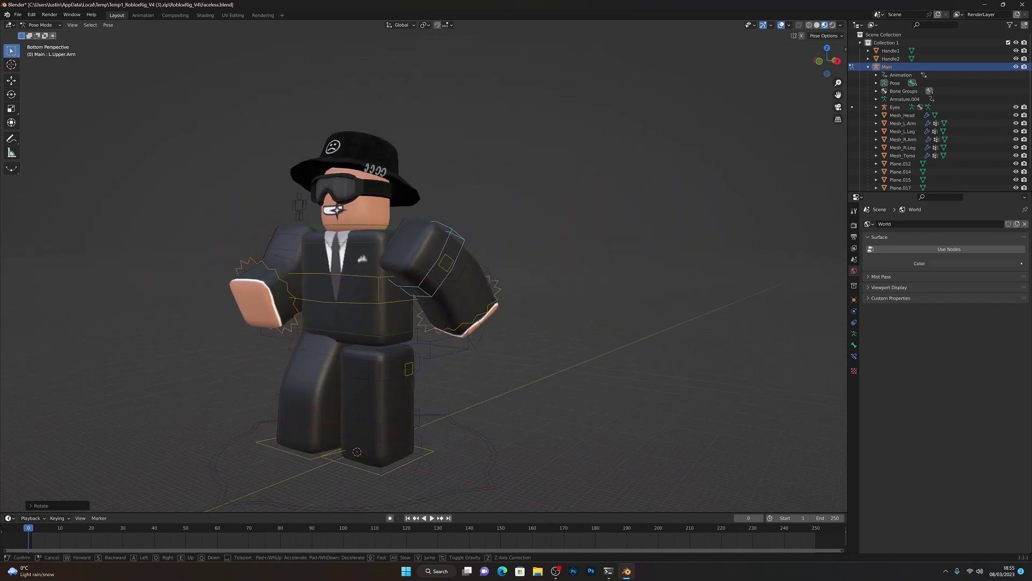
{"action": "key", "text": "w"}
{"action": "key", "text": "a"}
{"action": "left_click", "coordinate": [428, 279]}
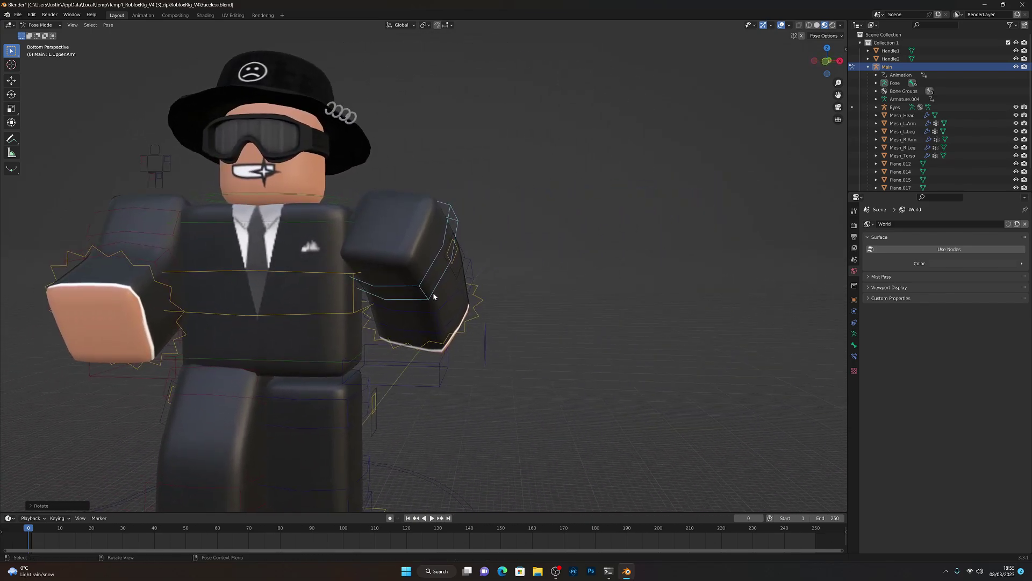
{"action": "key", "text": "r"}
{"action": "key", "text": "y"}
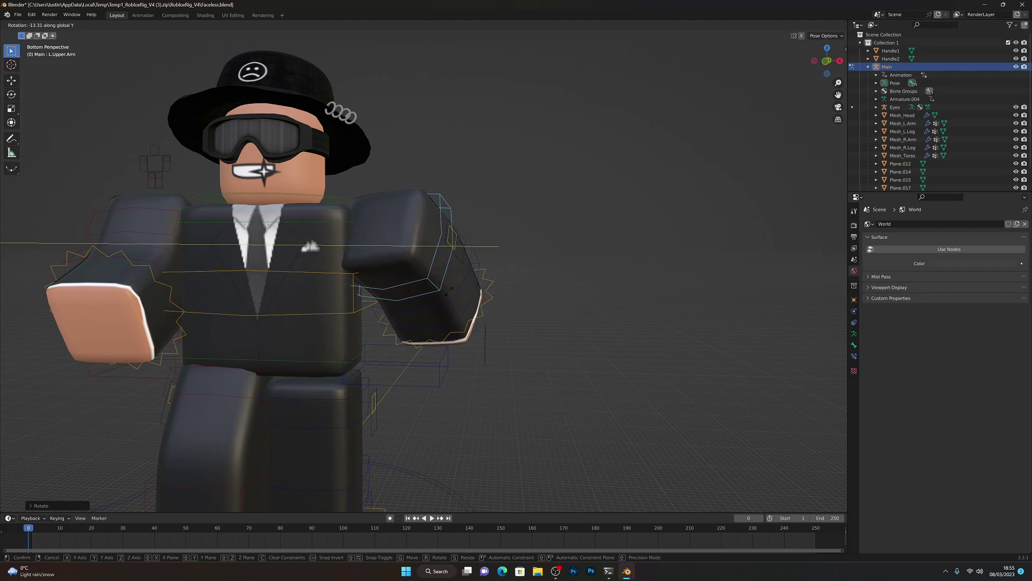
{"action": "left_click", "coordinate": [457, 281]}
Examine the posed arms and legs from the front and from behind the character
{"action": "key", "text": "shift+grave"}
{"action": "key", "text": "s"}
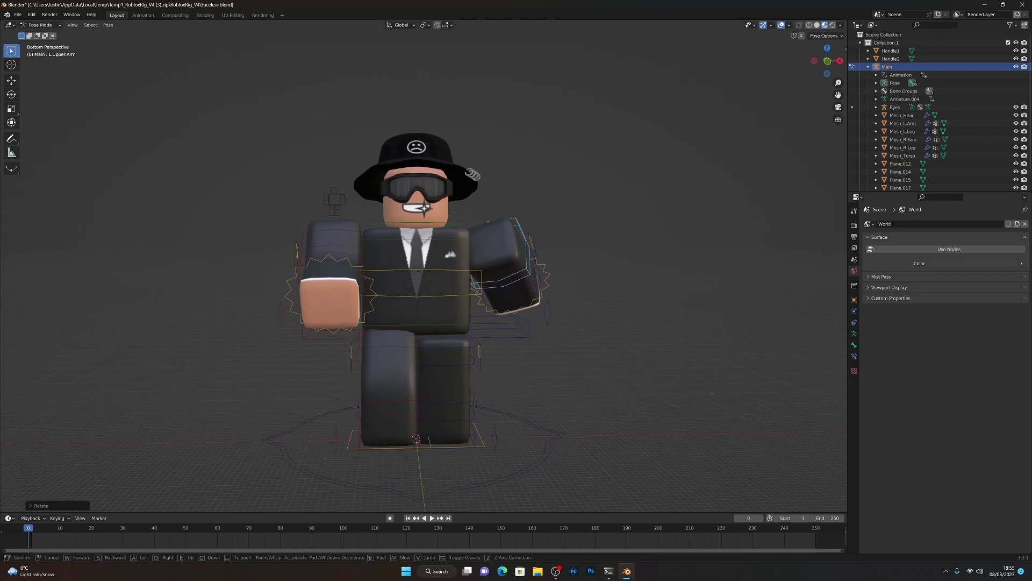
{"action": "key", "text": "w"}
{"action": "key", "text": "d"}
{"action": "key", "text": "a"}
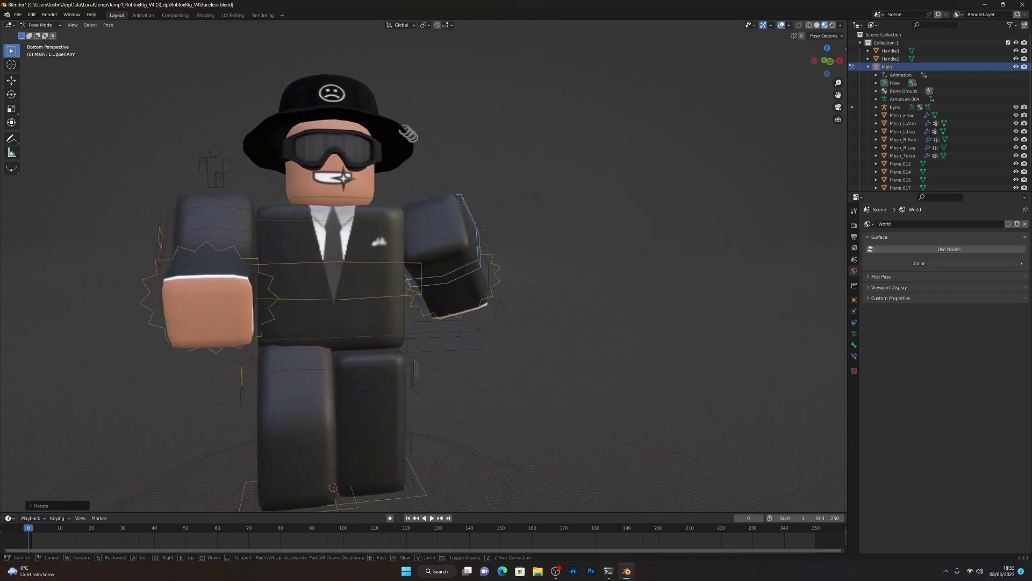
{"action": "key", "text": "d"}
{"action": "key", "text": "w"}
{"action": "key", "text": "a"}
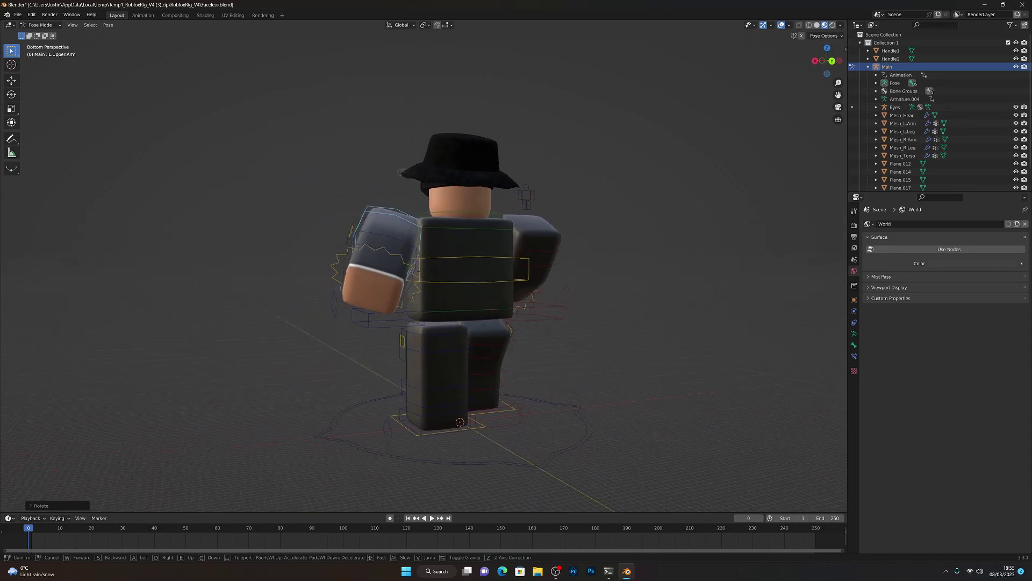
{"action": "key", "text": "w"}
{"action": "key", "text": "a"}
{"action": "left_click", "coordinate": [444, 257]}
{"action": "key", "text": "shift+grave"}
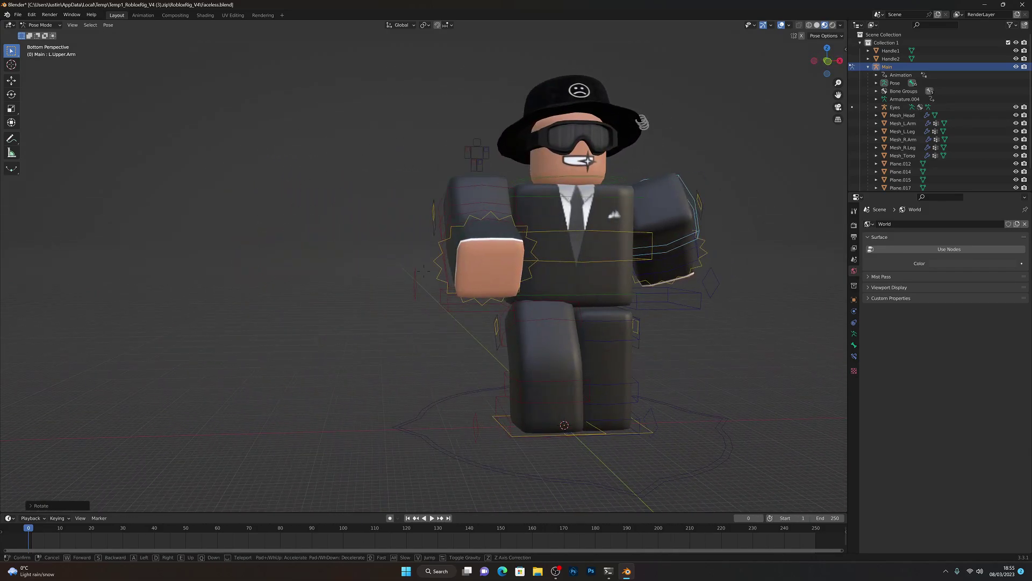
{"action": "key", "text": "d"}
{"action": "left_click", "coordinate": [421, 235]}
Rotate the right upper arm control about 15 degrees so the arm angles outward from the torso
{"action": "left_click", "coordinate": [351, 172]}
{"action": "key", "text": "r"}
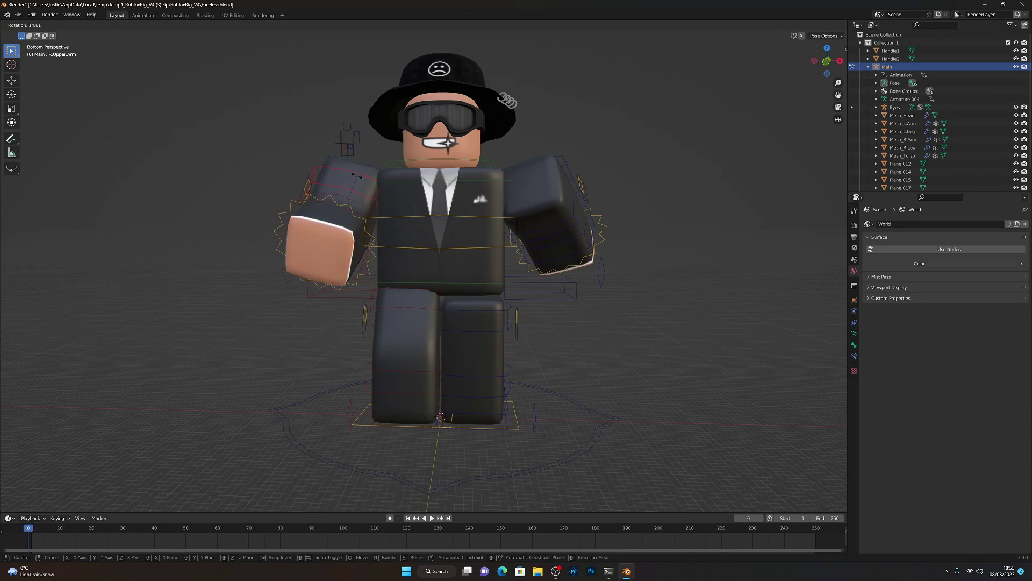
{"action": "left_click", "coordinate": [357, 176]}
{"action": "key", "text": "shift+grave"}
{"action": "key", "text": "a"}
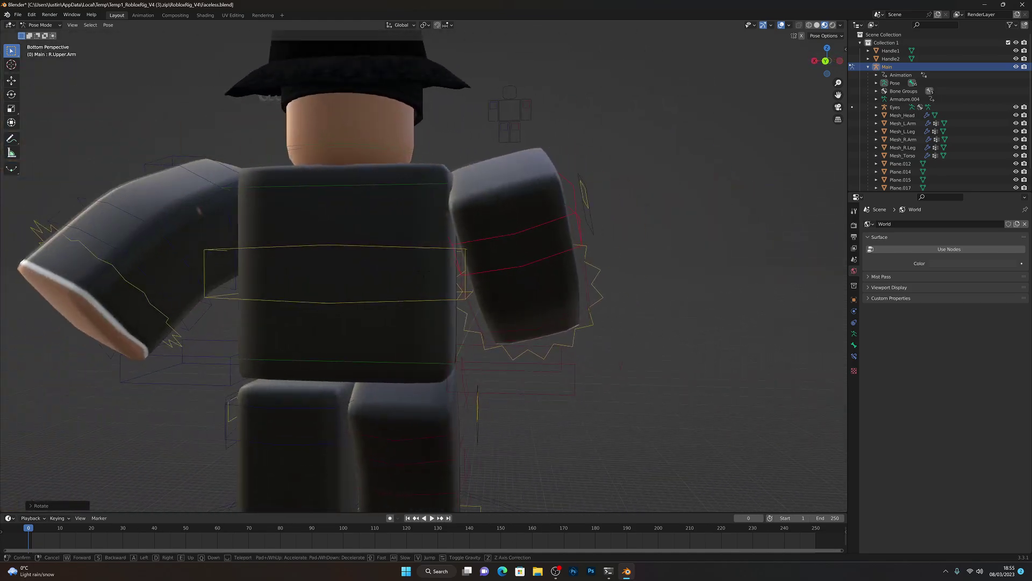
{"action": "key", "text": "d"}
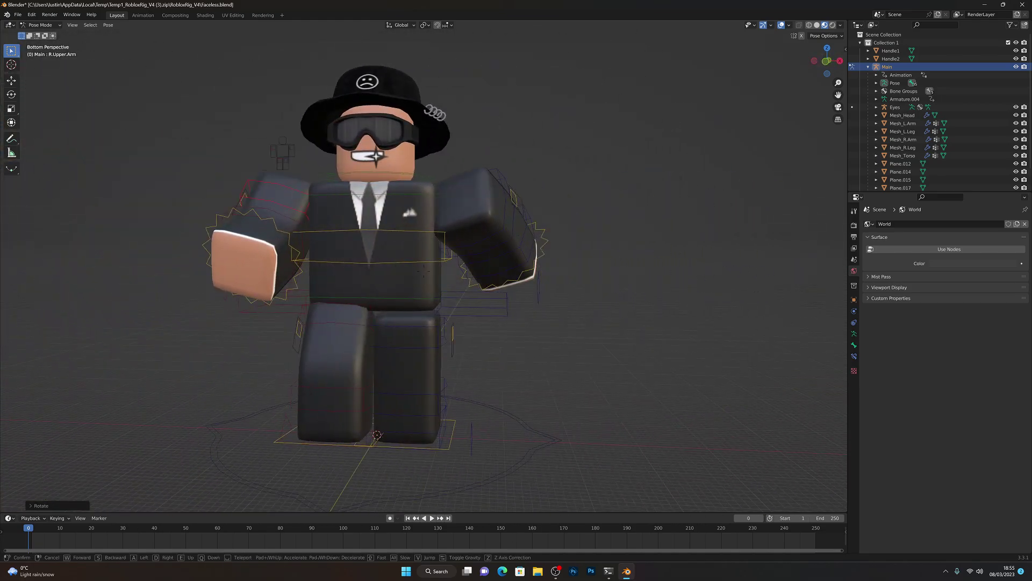
{"action": "left_click", "coordinate": [362, 290]}
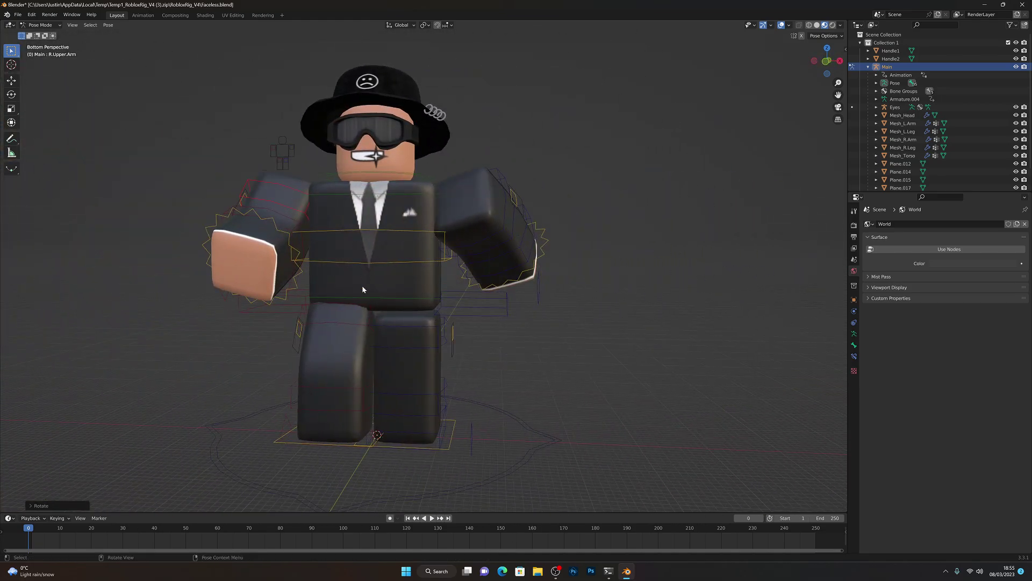
Select the left upper leg control and swing the leg backward around the global X axis
{"action": "left_click", "coordinate": [413, 325]}
{"action": "key", "text": "r"}
{"action": "key", "text": "x"}
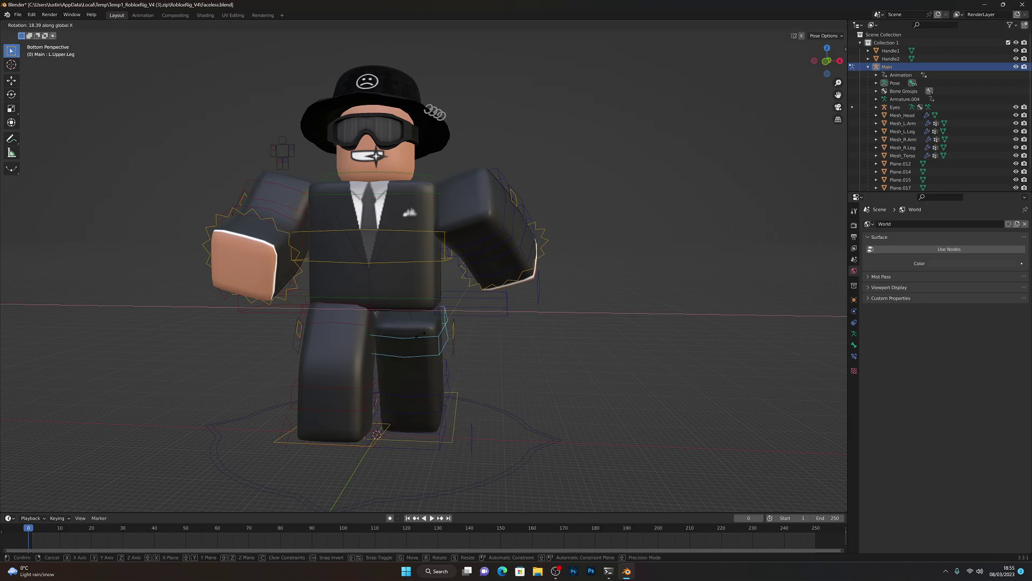
{"action": "left_click", "coordinate": [426, 340]}
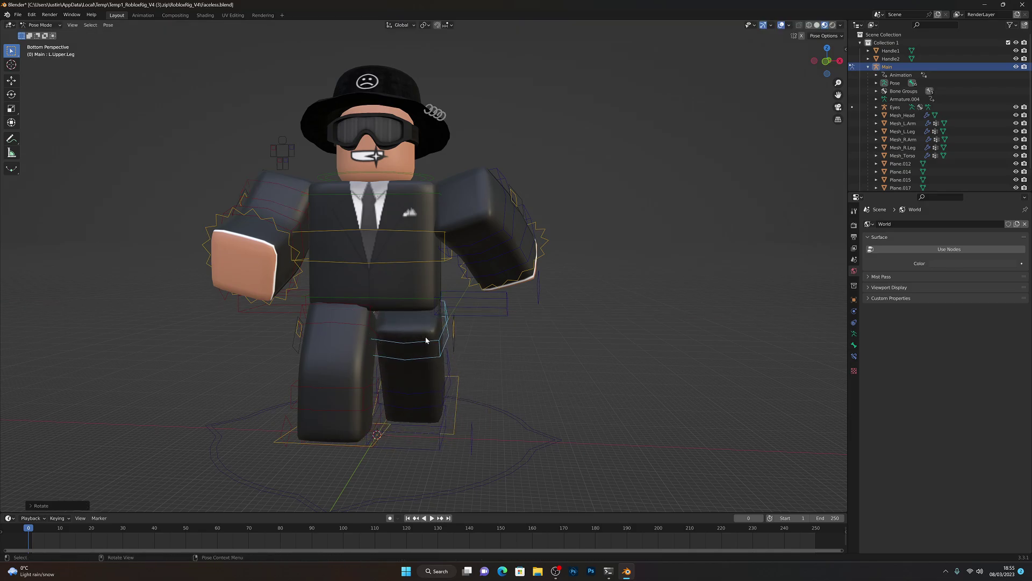
Rotate the left lower leg control backward to bend the knee, and check the running pose from the side
{"action": "left_click", "coordinate": [420, 396]}
{"action": "key", "text": "r"}
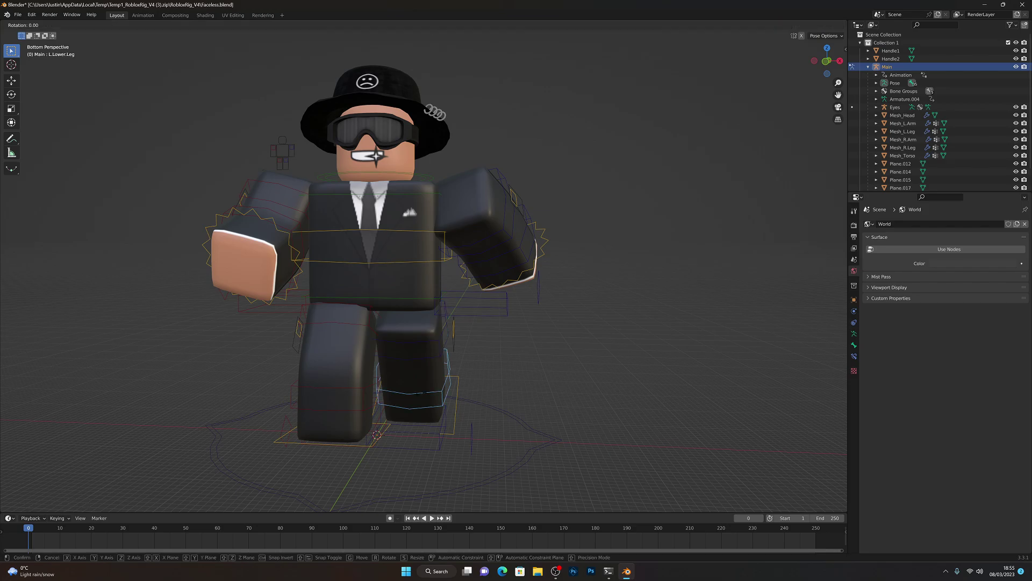
{"action": "left_click", "coordinate": [427, 363]}
{"action": "key", "text": "shift+grave"}
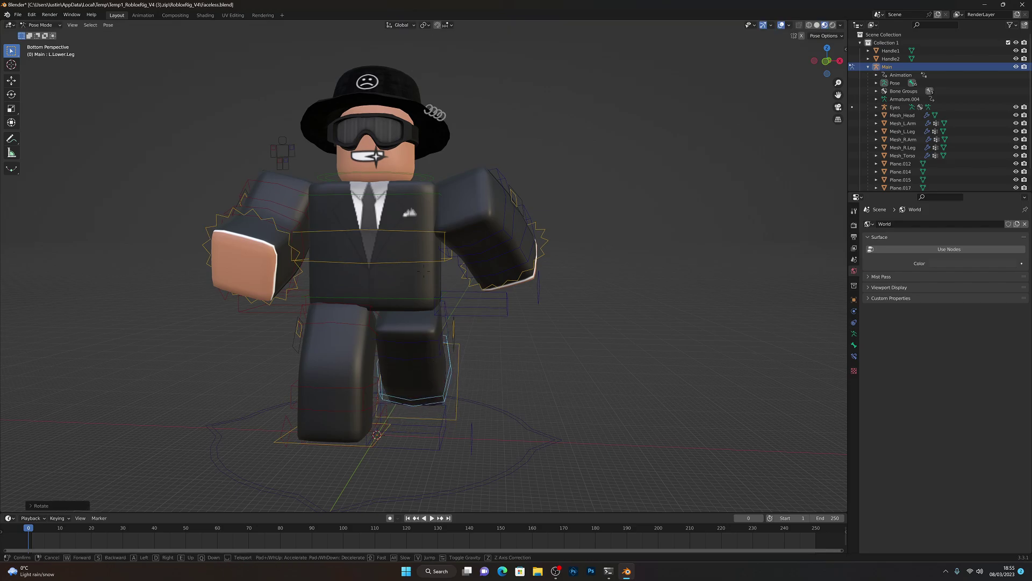
{"action": "key", "text": "d"}
{"action": "key", "text": "a"}
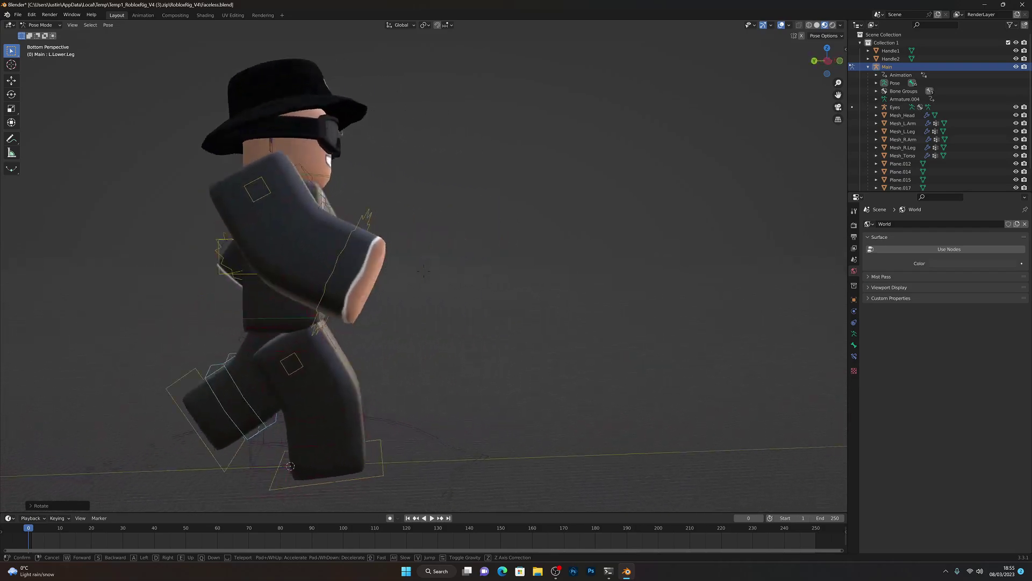
{"action": "key", "text": "d"}
{"action": "key", "text": "w"}
{"action": "left_click", "coordinate": [392, 353]}
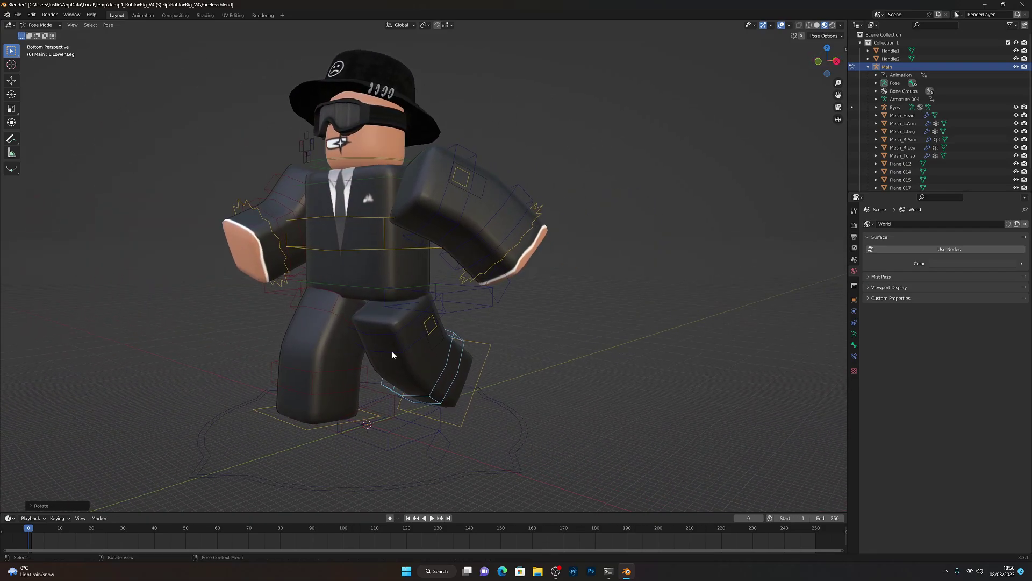
Try turning the head control around the global Z axis from the front, and undo the rotation
{"action": "left_click", "coordinate": [352, 160]}
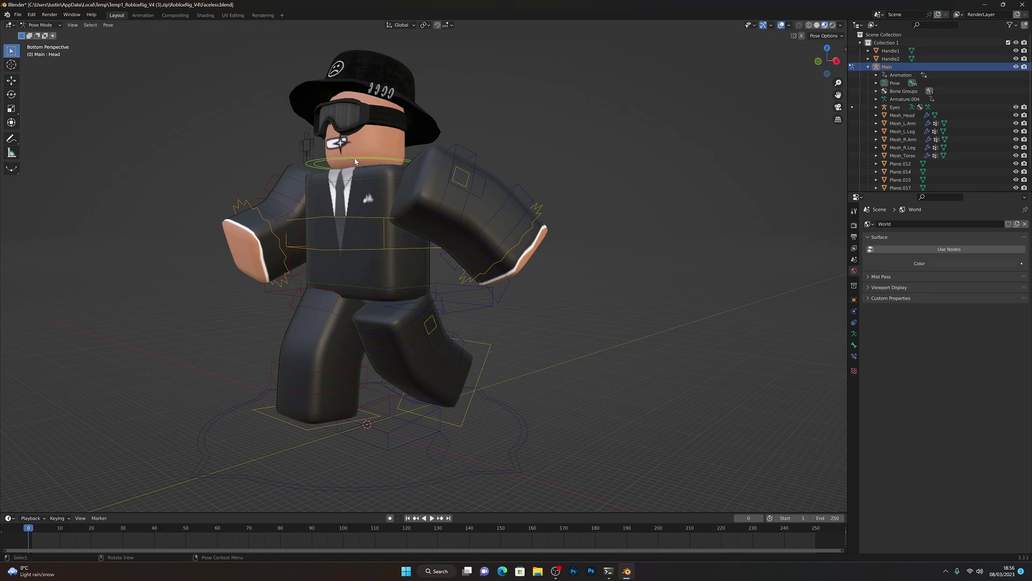
{"action": "key", "text": "shift+grave"}
{"action": "key", "text": "a"}
{"action": "key", "text": "d"}
{"action": "left_click", "coordinate": [380, 148]}
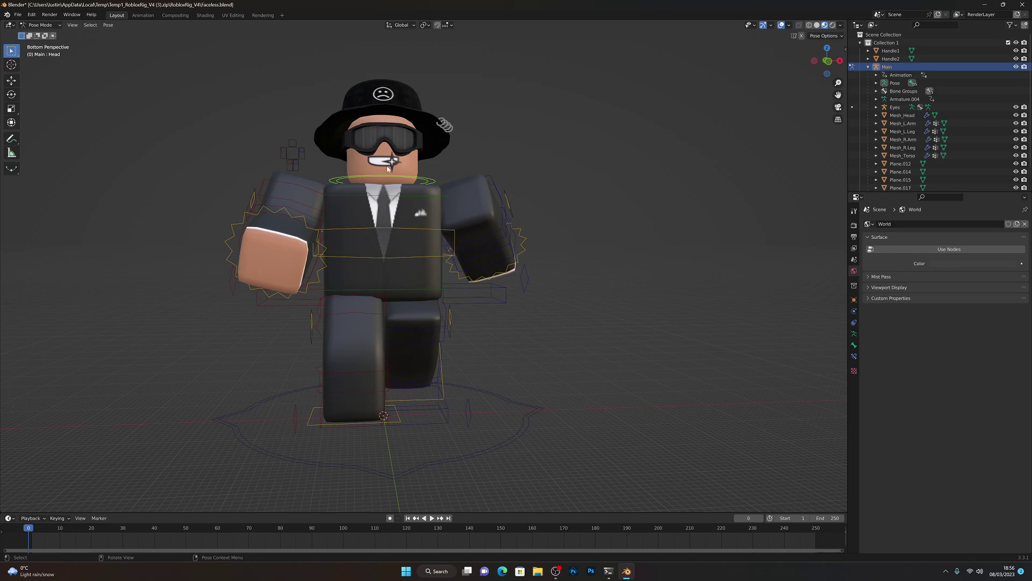
{"action": "key", "text": "r"}
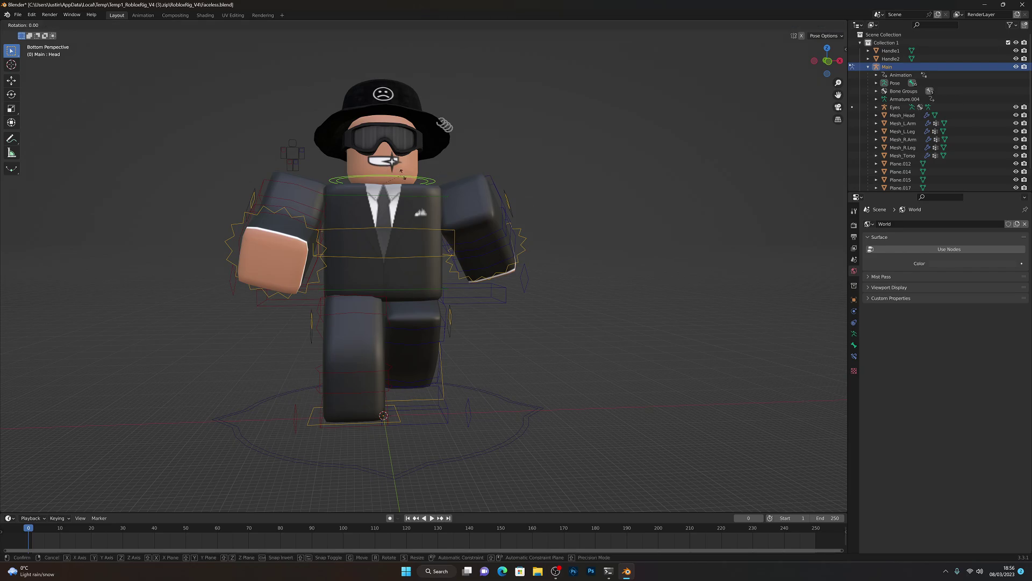
{"action": "key", "text": "z"}
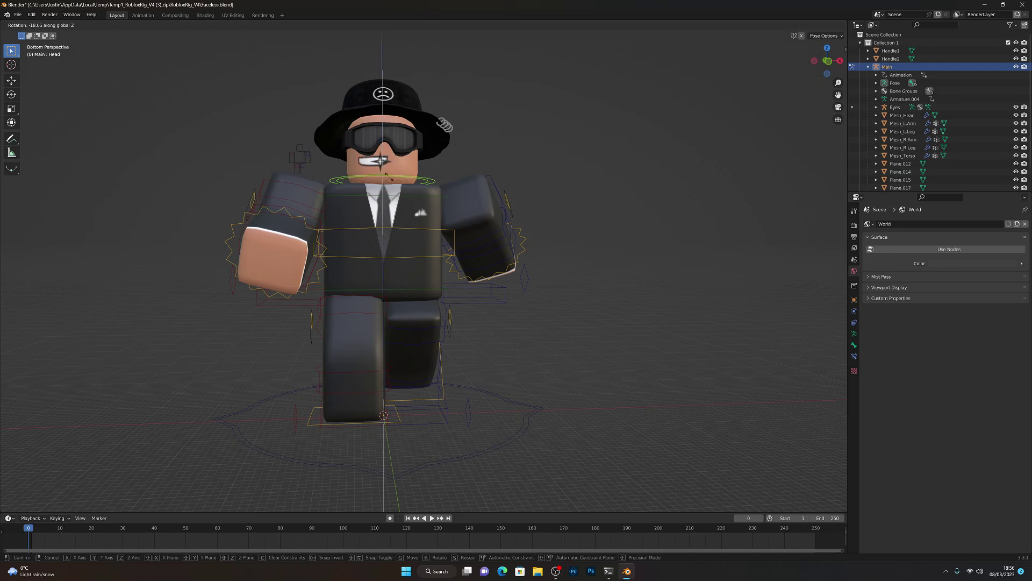
{"action": "left_click", "coordinate": [394, 117]}
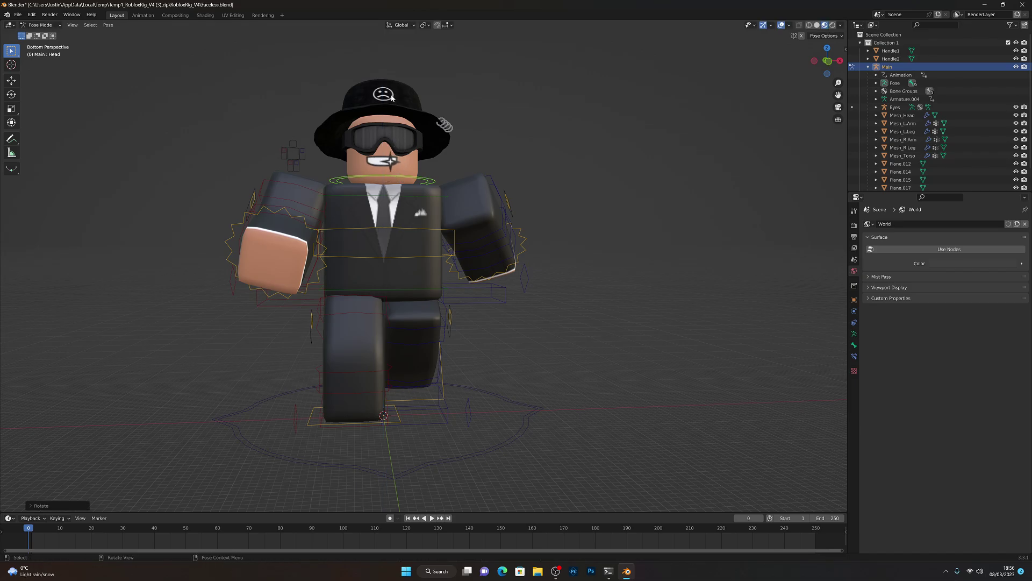
{"action": "key", "text": "ctrl+z"}
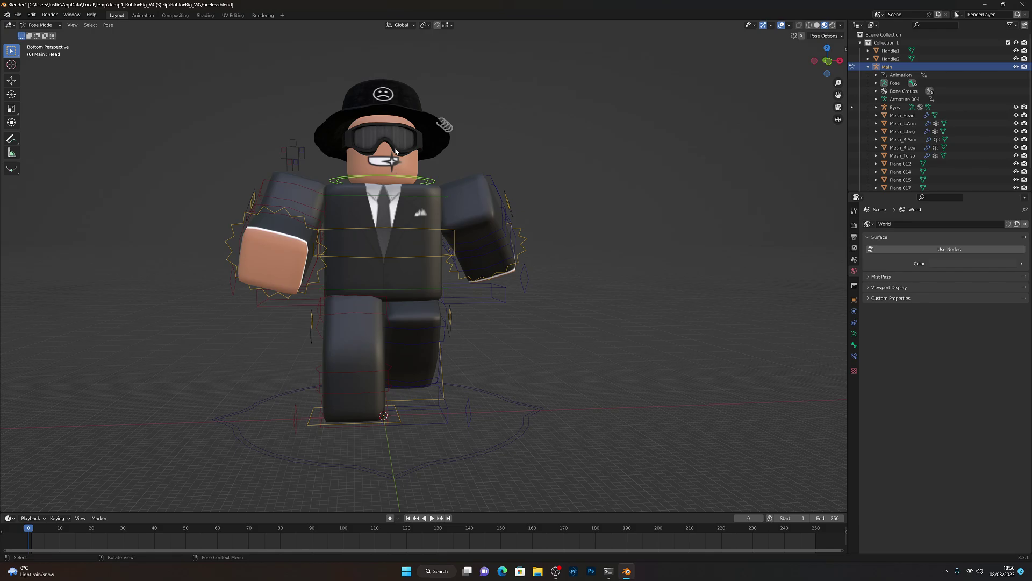
Set Mesh_Head as the parent object of the hat, Handle1, in its object relations
{"action": "left_click", "coordinate": [887, 51]}
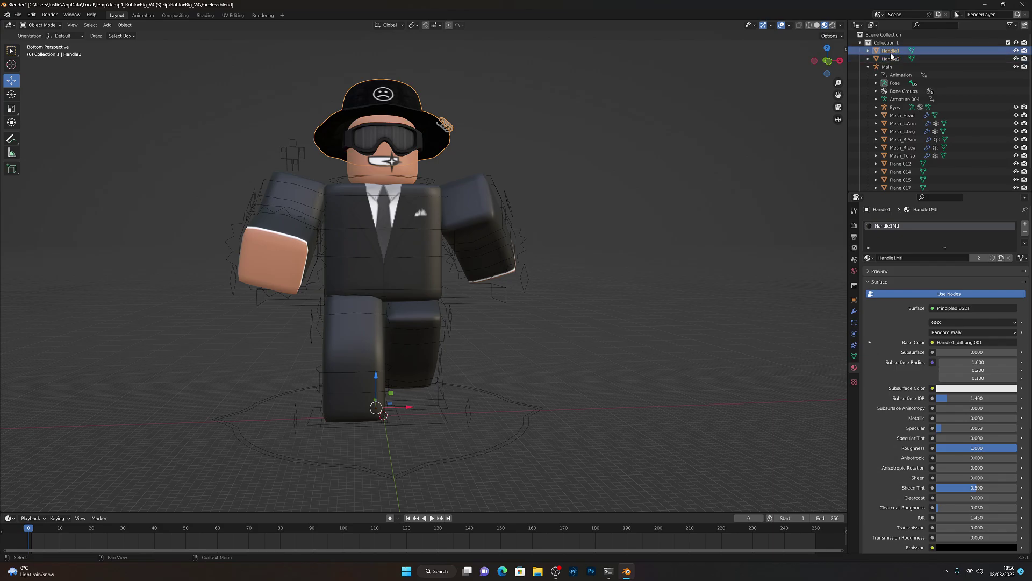
{"action": "left_click", "coordinate": [854, 300]}
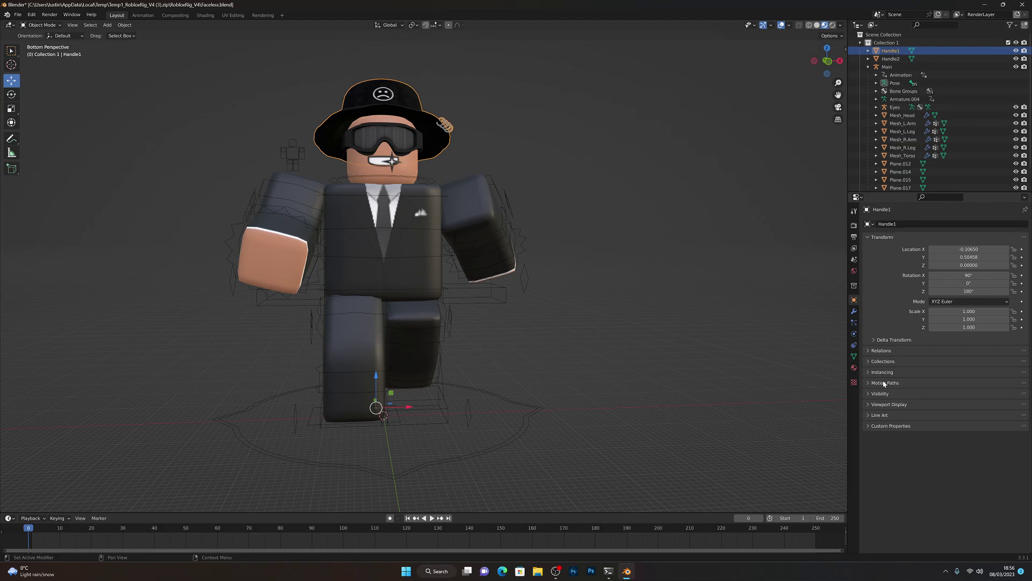
{"action": "left_click", "coordinate": [882, 351]}
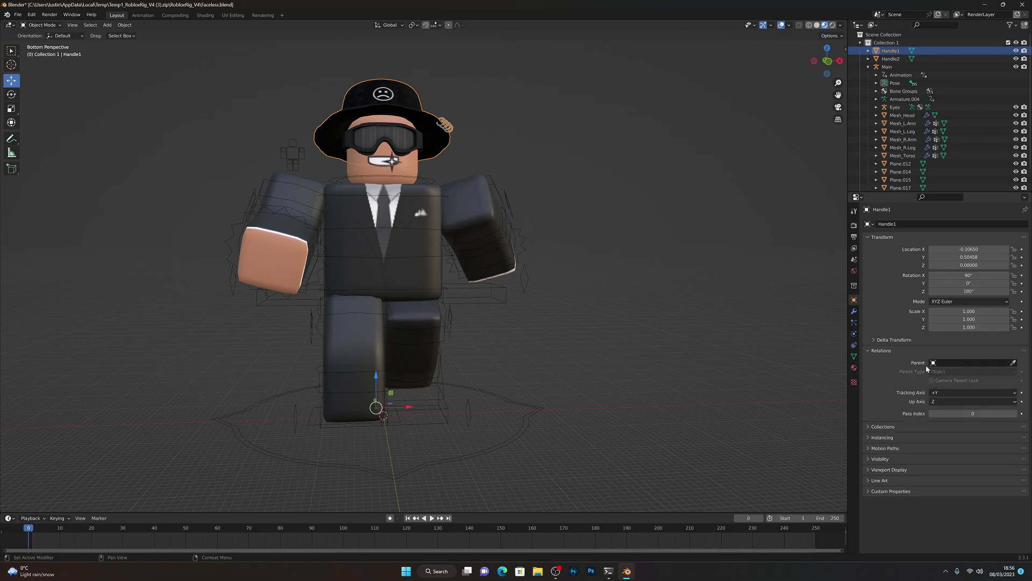
{"action": "left_click", "coordinate": [949, 363]}
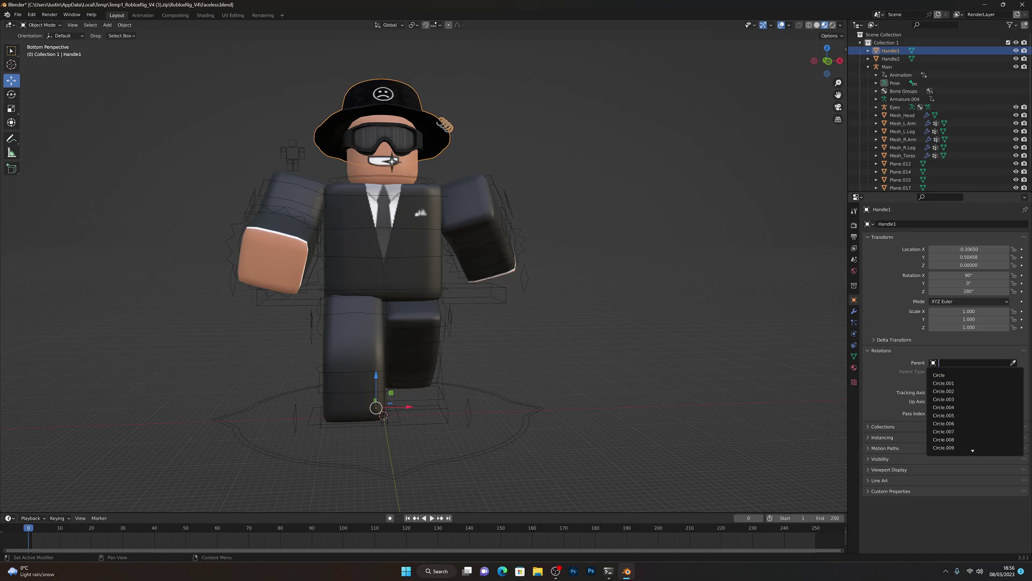
{"action": "type", "text": "head"}
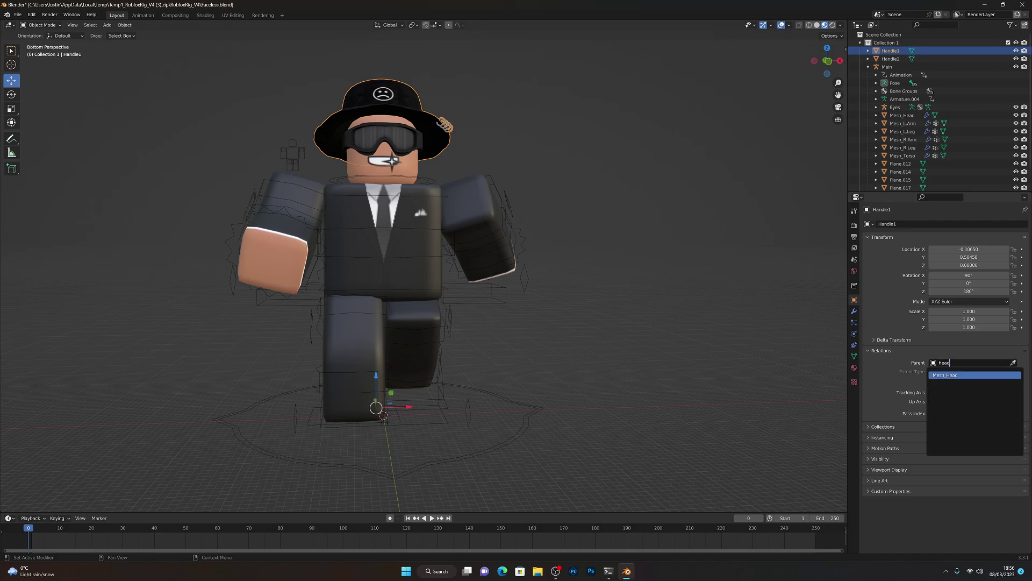
{"action": "left_click", "coordinate": [951, 376]}
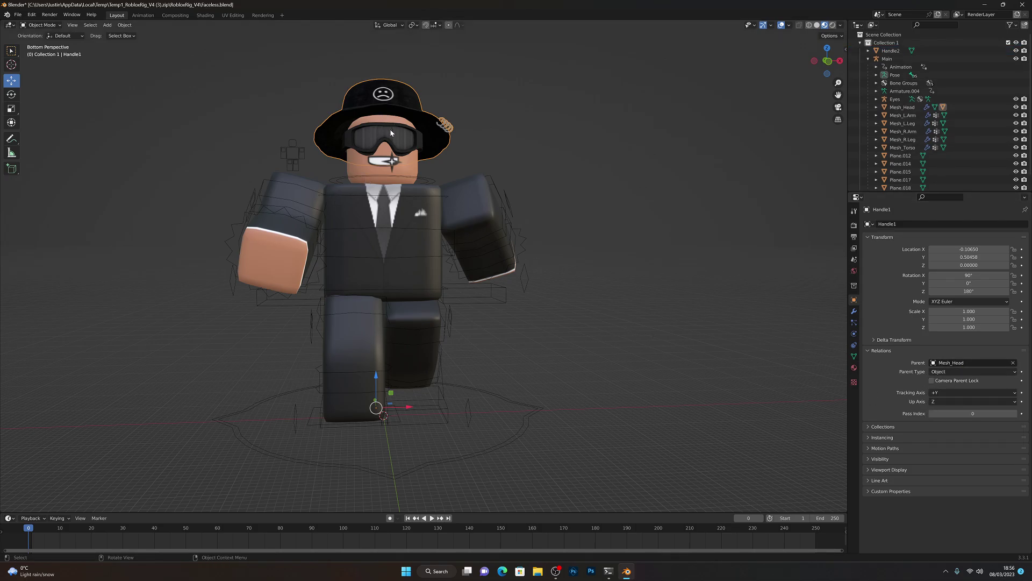
Parent the goggles object, Handle2, to Mesh_Head
{"action": "left_click", "coordinate": [890, 51]}
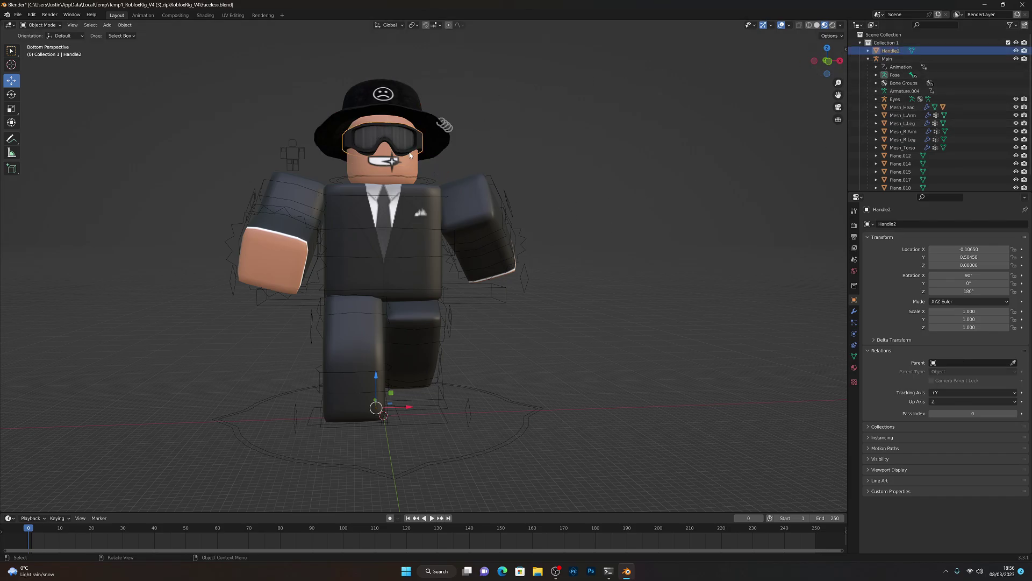
{"action": "left_click", "coordinate": [962, 363]}
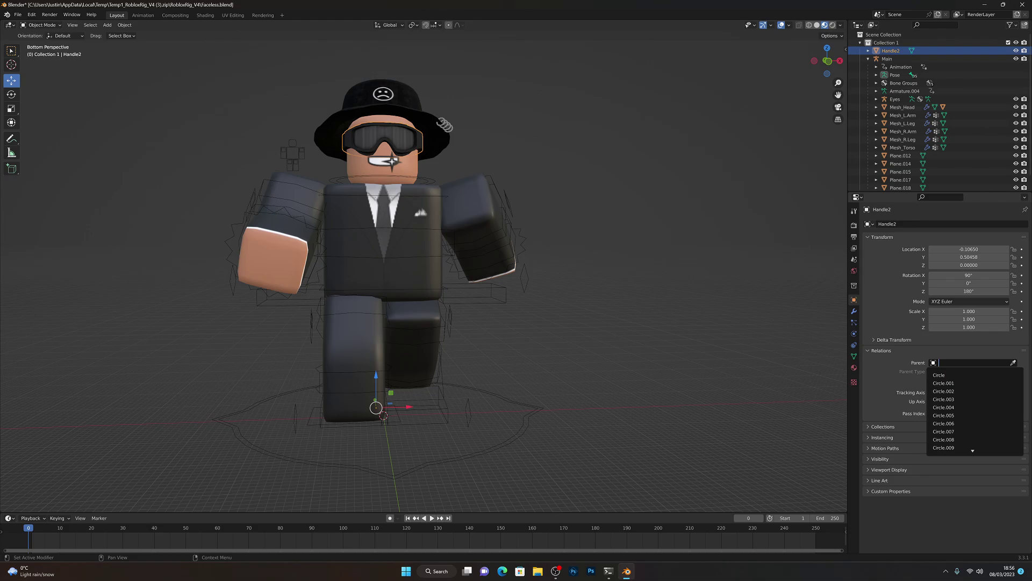
{"action": "type", "text": "head"}
{"action": "key", "text": "Return"}
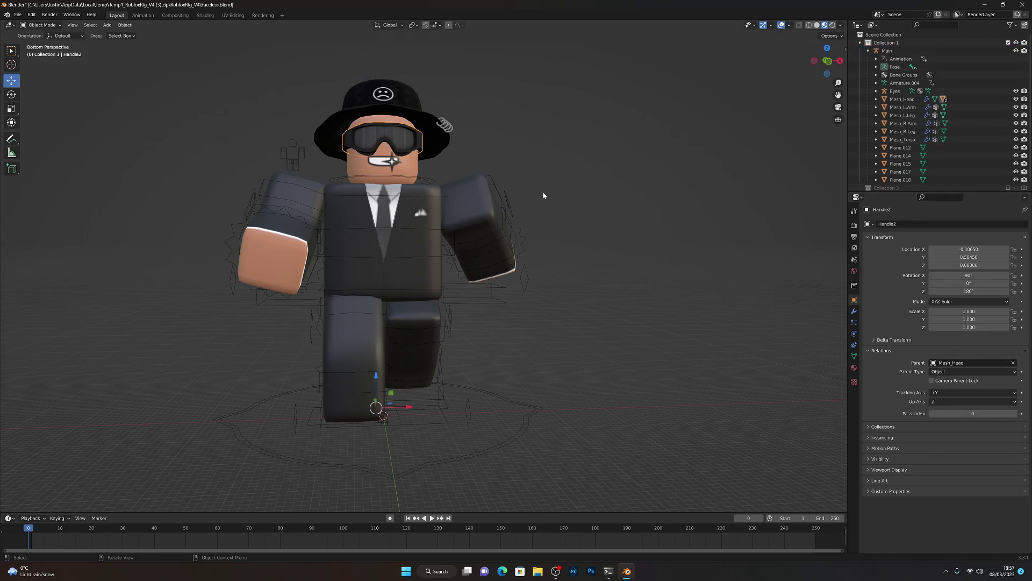
Select the rig's head control and turn it about 15 degrees around the global Z axis
{"action": "left_click", "coordinate": [394, 173]}
{"action": "left_click", "coordinate": [394, 176]}
{"action": "key", "text": "r"}
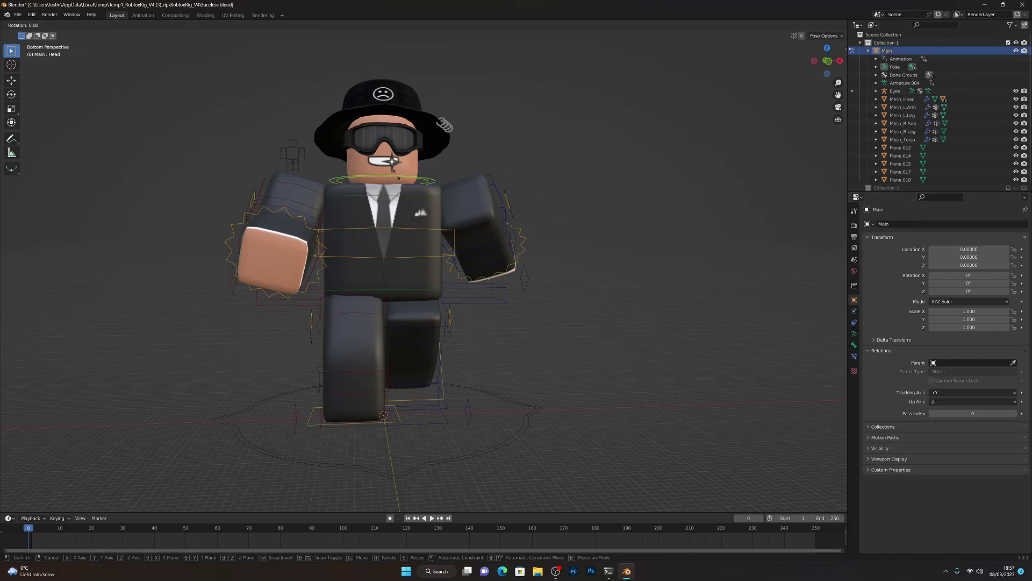
{"action": "key", "text": "z"}
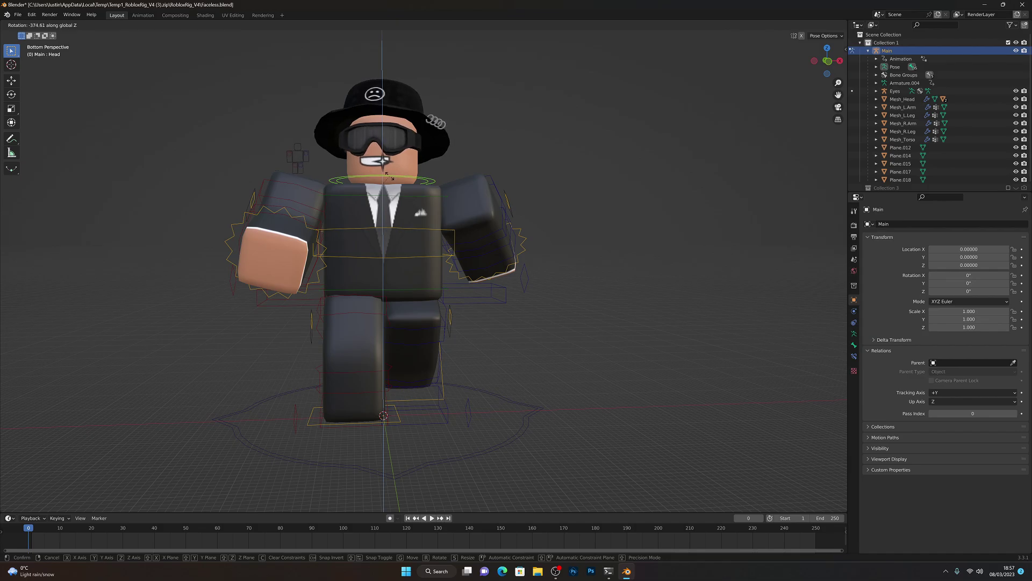
{"action": "left_click", "coordinate": [390, 176]}
Examine the running pose with the turned head by flying around the character from the front to the side
{"action": "key", "text": "shift+grave"}
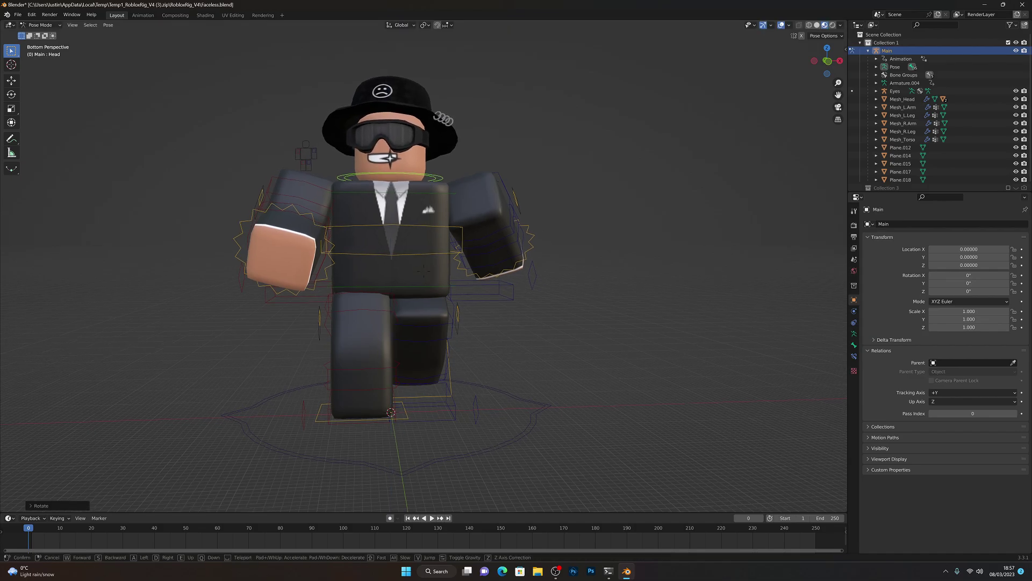
{"action": "key", "text": "w"}
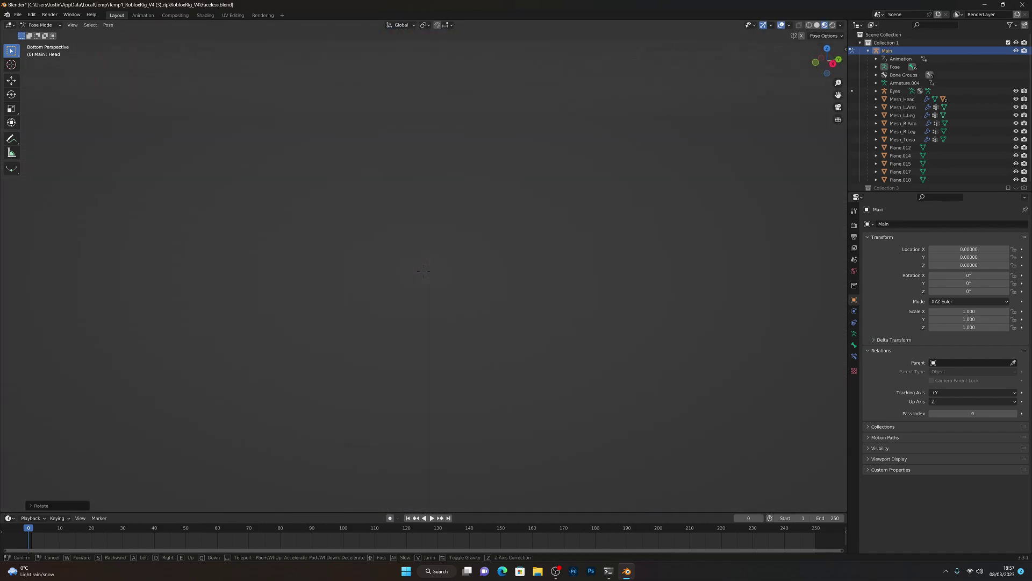
{"action": "key", "text": "s"}
{"action": "key", "text": "w"}
{"action": "key", "text": "s"}
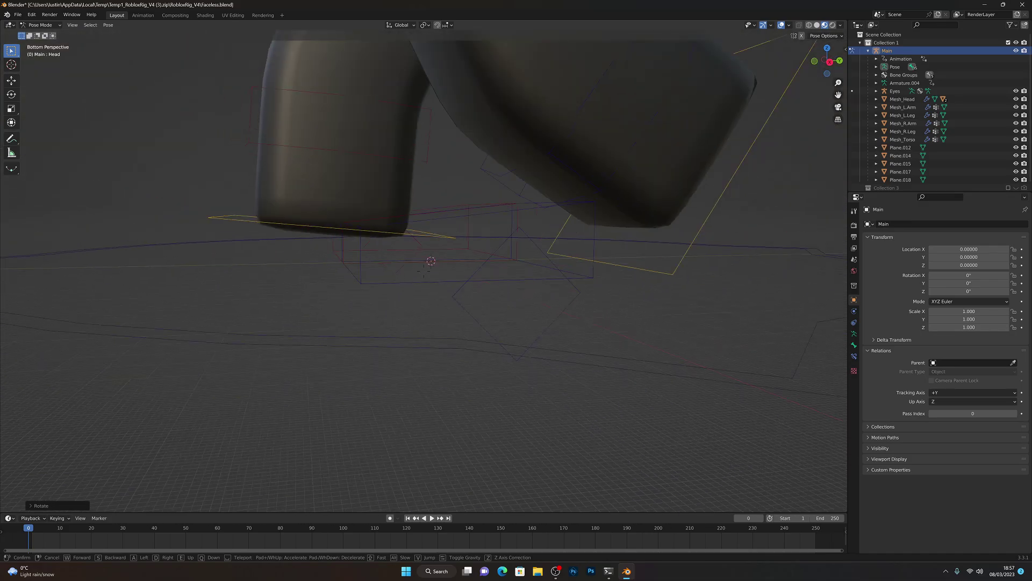
{"action": "left_click", "coordinate": [517, 171]}
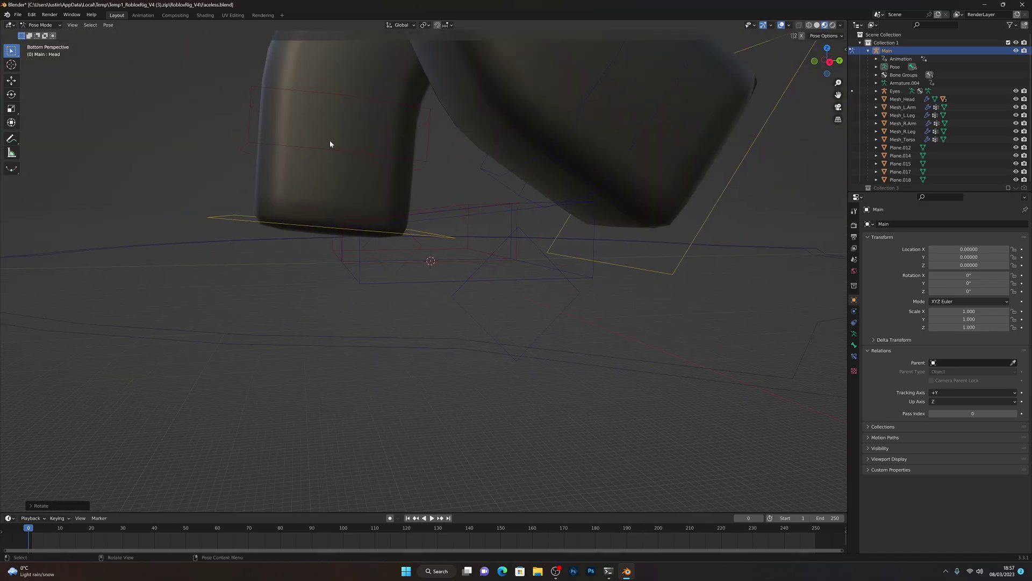
{"action": "key", "text": "shift+grave"}
{"action": "key", "text": "w"}
{"action": "key", "text": "s"}
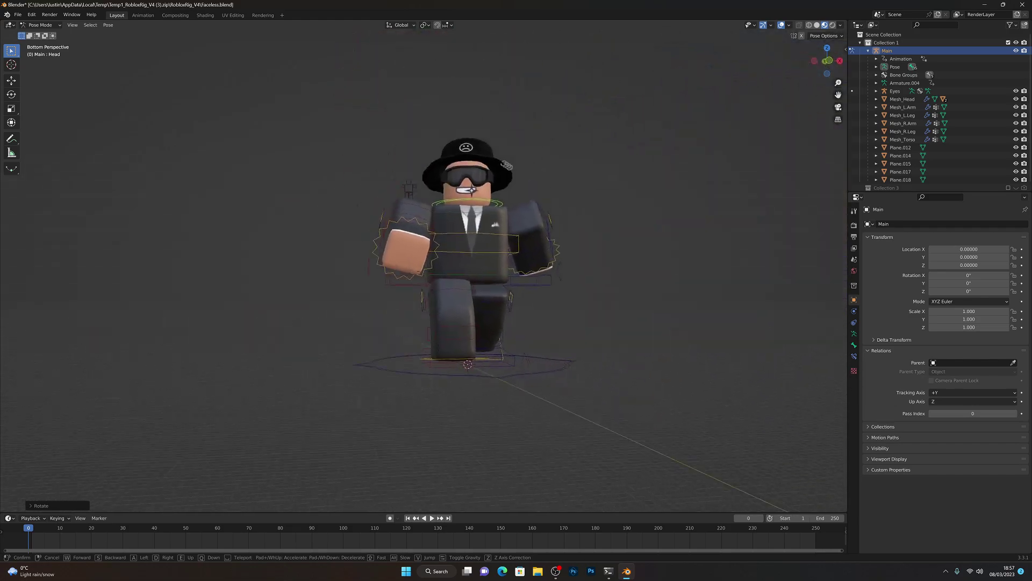
{"action": "key", "text": "w"}
{"action": "key", "text": "a"}
{"action": "key", "text": "w"}
{"action": "key", "text": "s"}
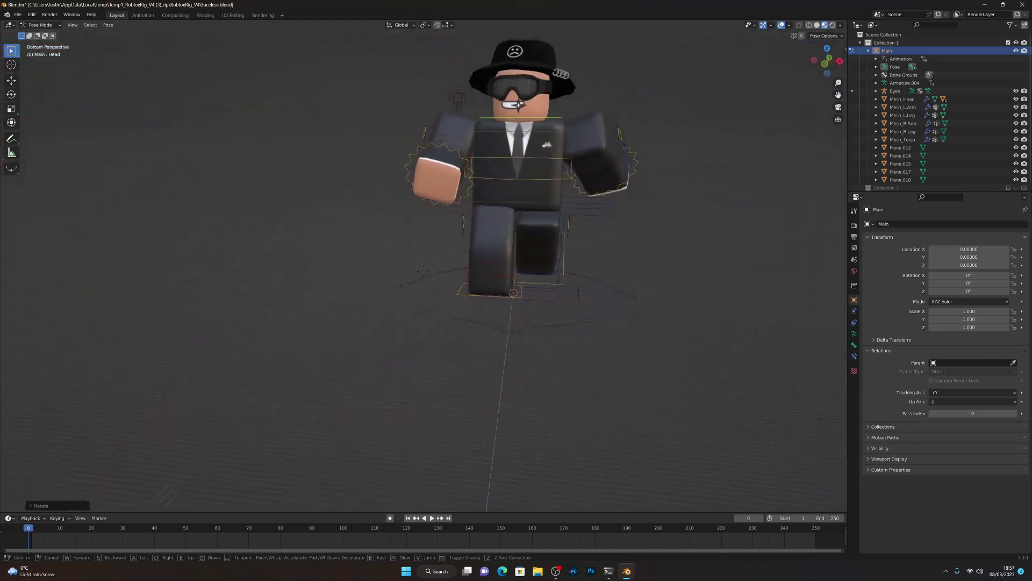
{"action": "key", "text": "w"}
{"action": "left_click", "coordinate": [334, 211]}
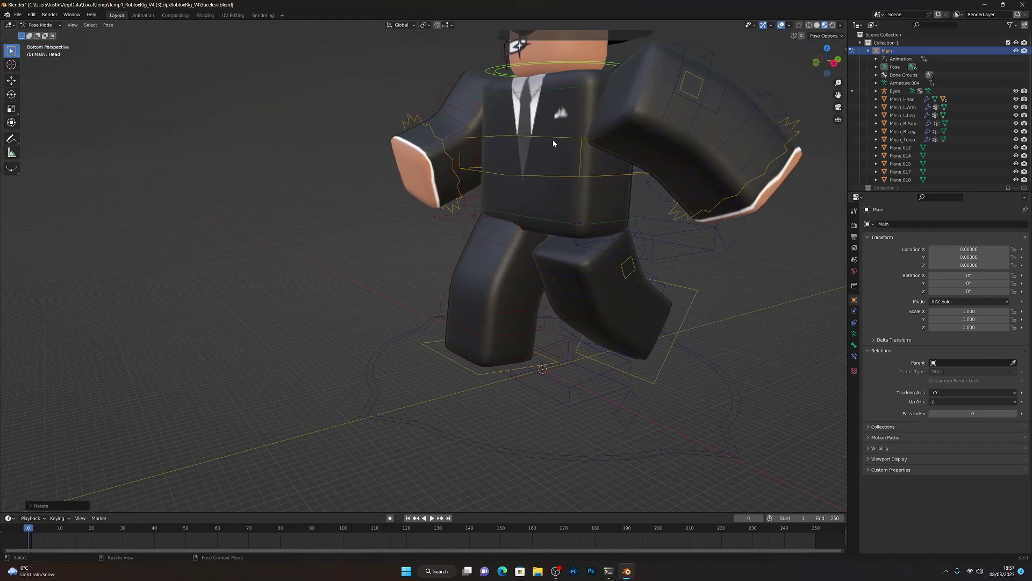
Check the whole posed character from an angle and from the front, with the hat and goggles in view
{"action": "key", "text": "shift+grave"}
{"action": "key", "text": "a"}
{"action": "key", "text": "w"}
{"action": "left_click", "coordinate": [520, 256]}
{"action": "key", "text": "s"}
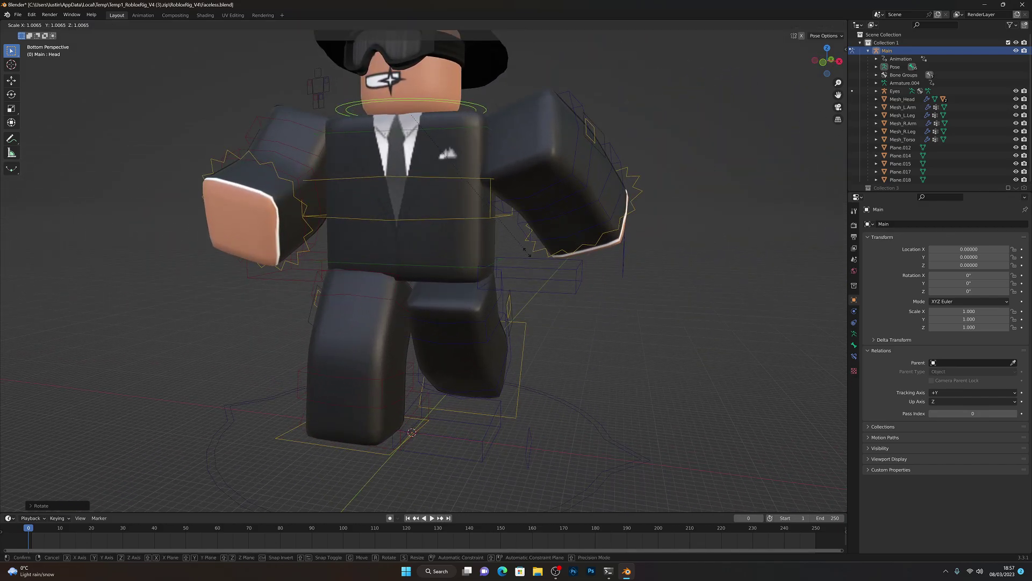
{"action": "right_click", "coordinate": [527, 252]}
{"action": "key", "text": "shift+grave"}
{"action": "key", "text": "s"}
{"action": "key", "text": "a"}
{"action": "left_click", "coordinate": [527, 252]}
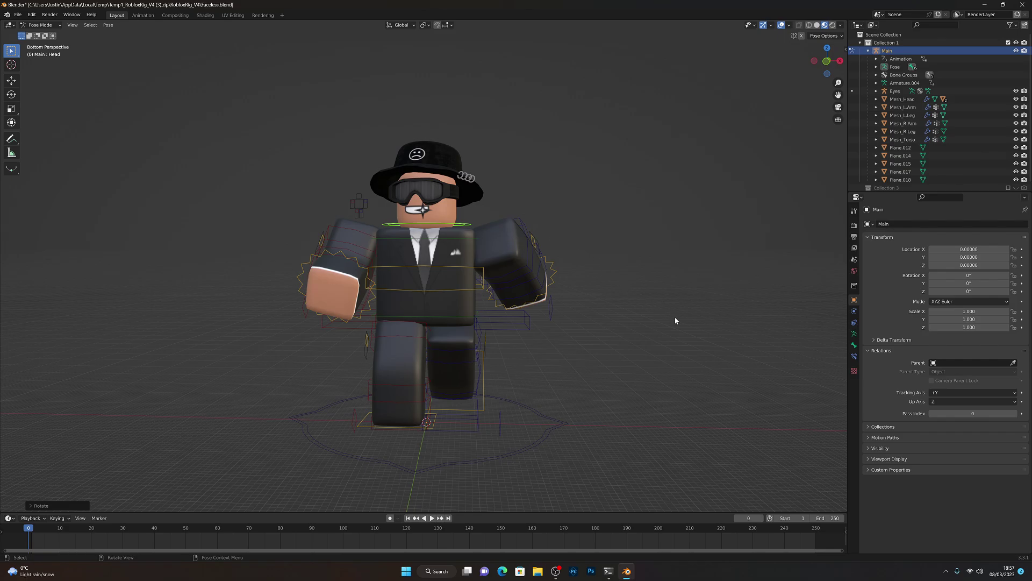
{"action": "key", "text": "shift+grave"}
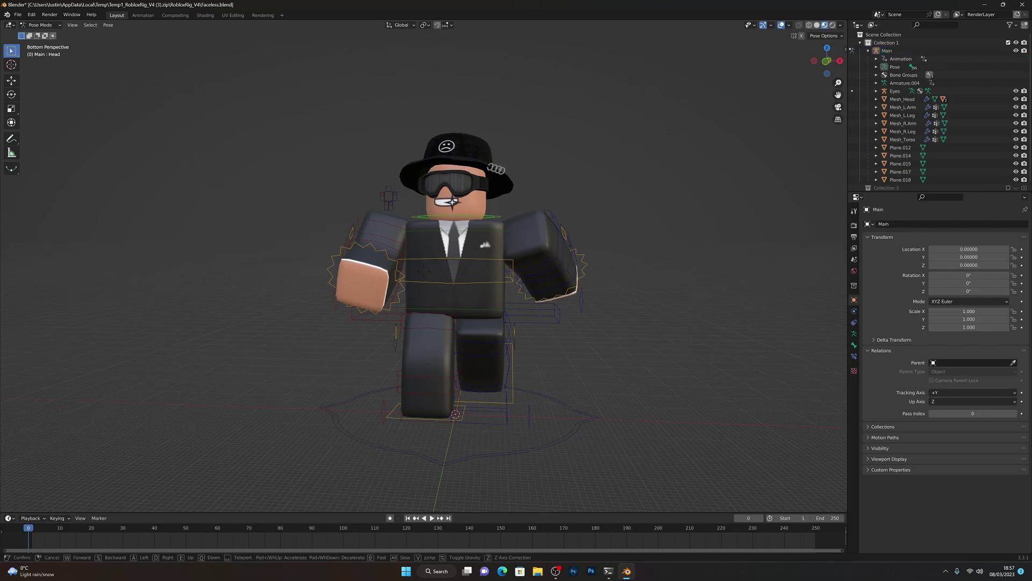
{"action": "key", "text": "d"}
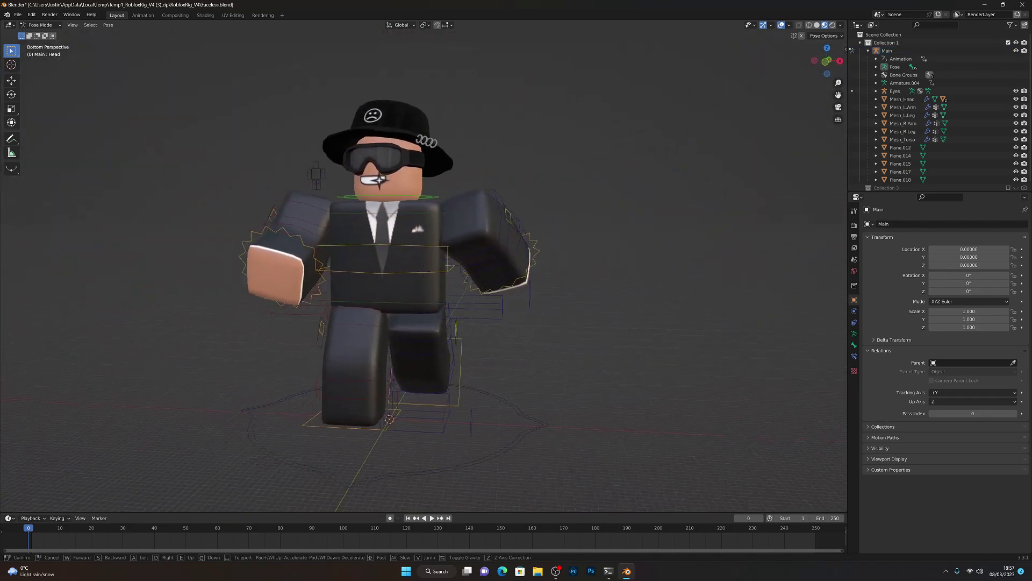
{"action": "key", "text": "s"}
{"action": "key", "text": "w"}
{"action": "left_click", "coordinate": [615, 343]}
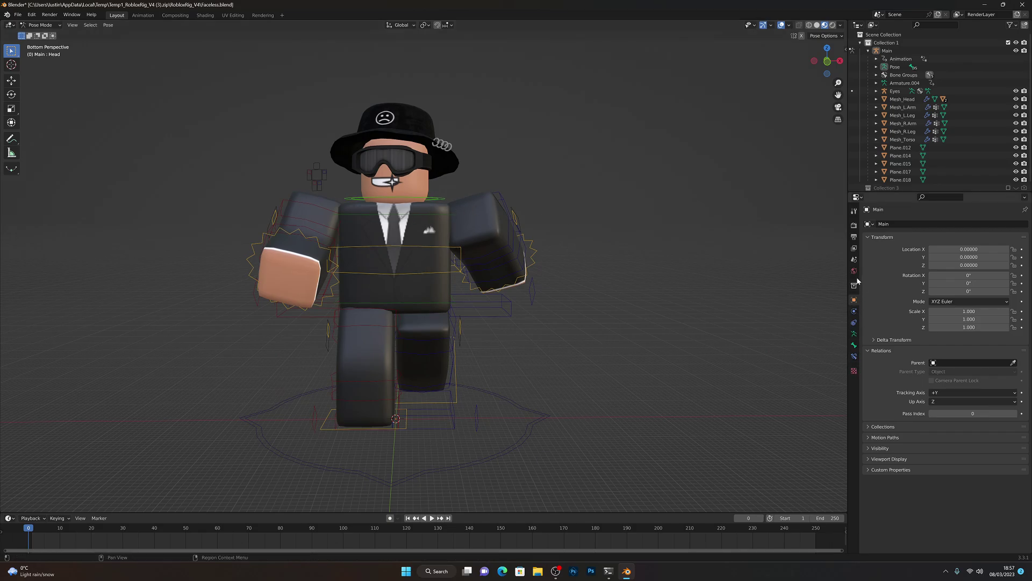
Switch from Pose Mode to Object Mode and select the whole character with its rig and accessories
{"action": "left_click_drag", "start_coordinate": [173, 46], "coordinate": [587, 494]}
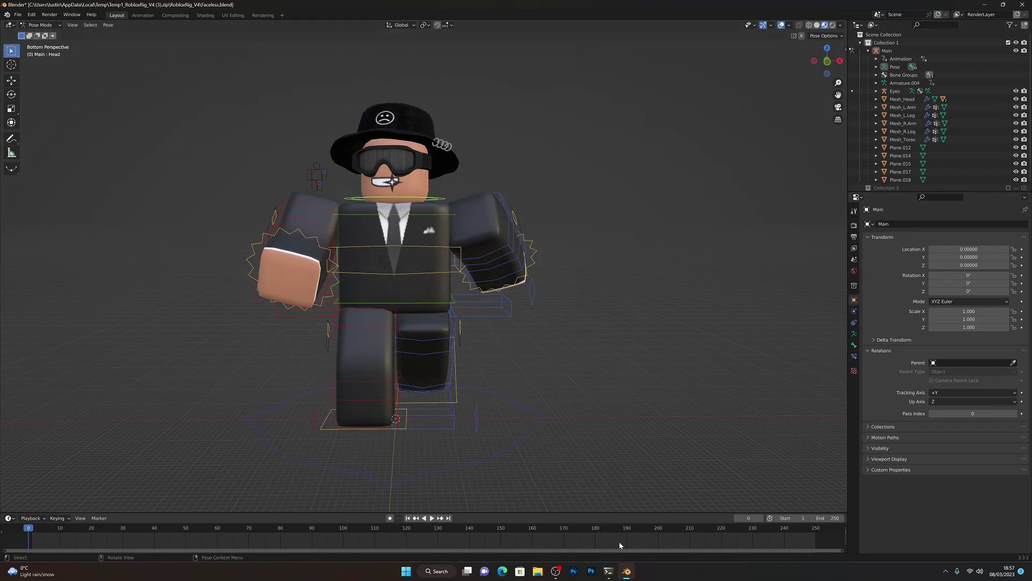
{"action": "left_click", "coordinate": [40, 24]}
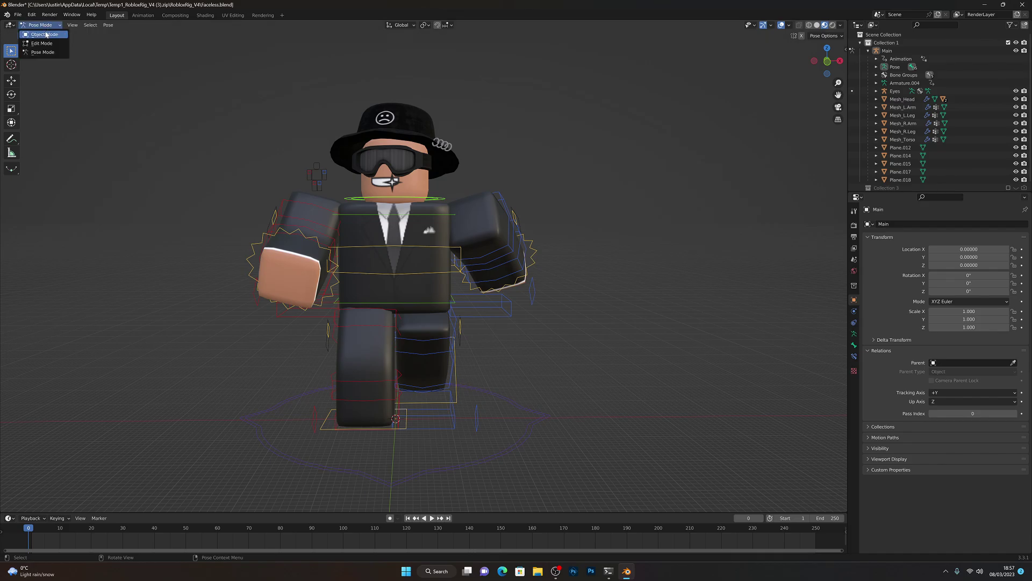
{"action": "left_click", "coordinate": [41, 35]}
{"action": "left_click", "coordinate": [440, 248]}
{"action": "left_click_drag", "start_coordinate": [231, 69], "coordinate": [568, 437]}
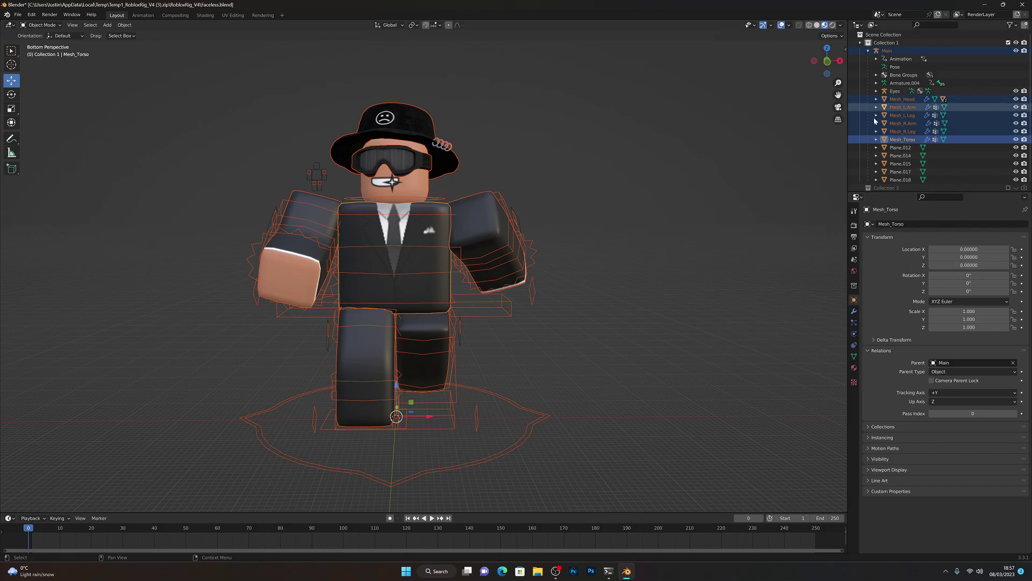
Enable Ambient Occlusion and Bloom in the Eevee render settings and deselect the character
{"action": "left_click", "coordinate": [854, 226]}
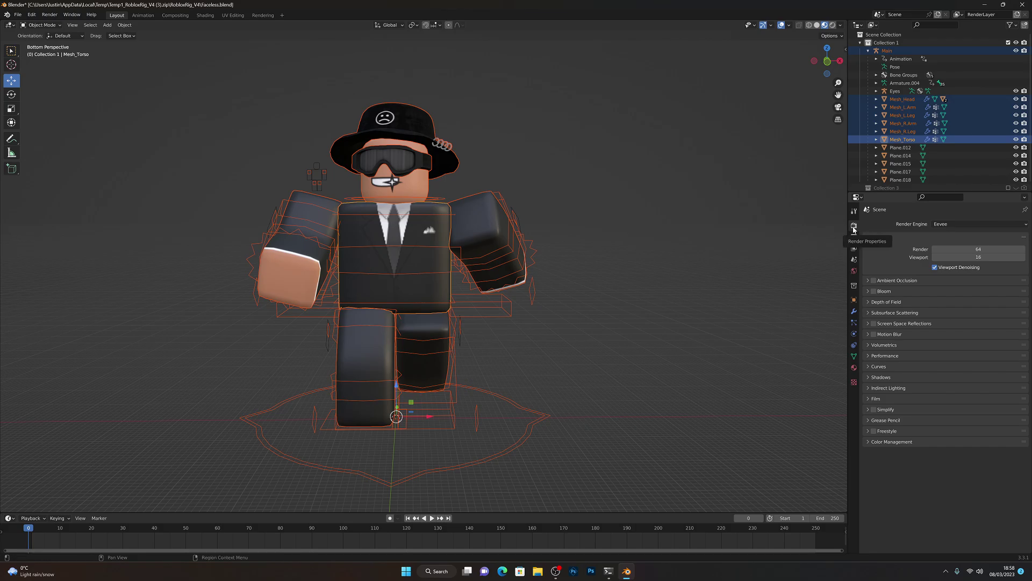
{"action": "left_click", "coordinate": [874, 281]}
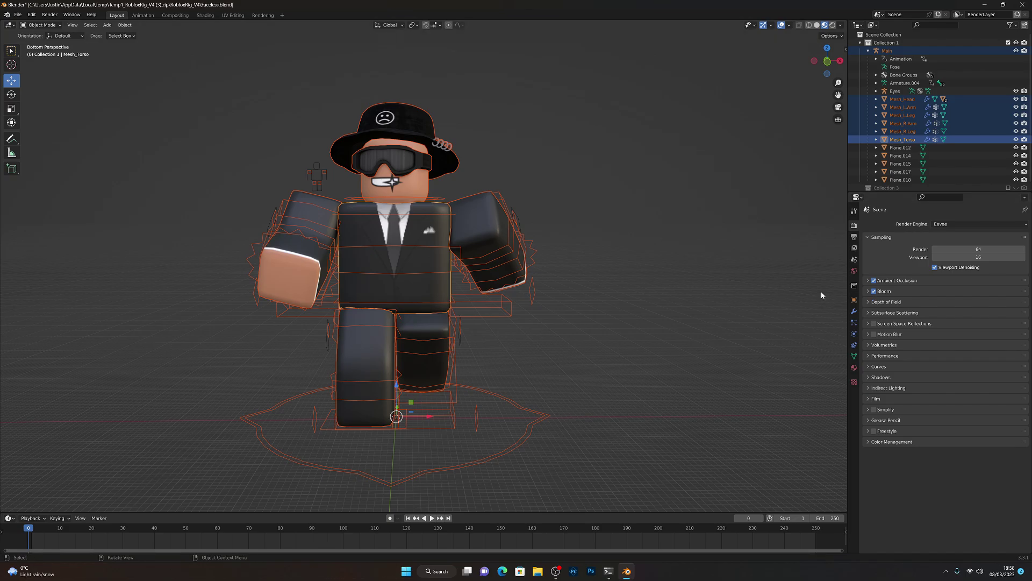
{"action": "left_click", "coordinate": [642, 177]}
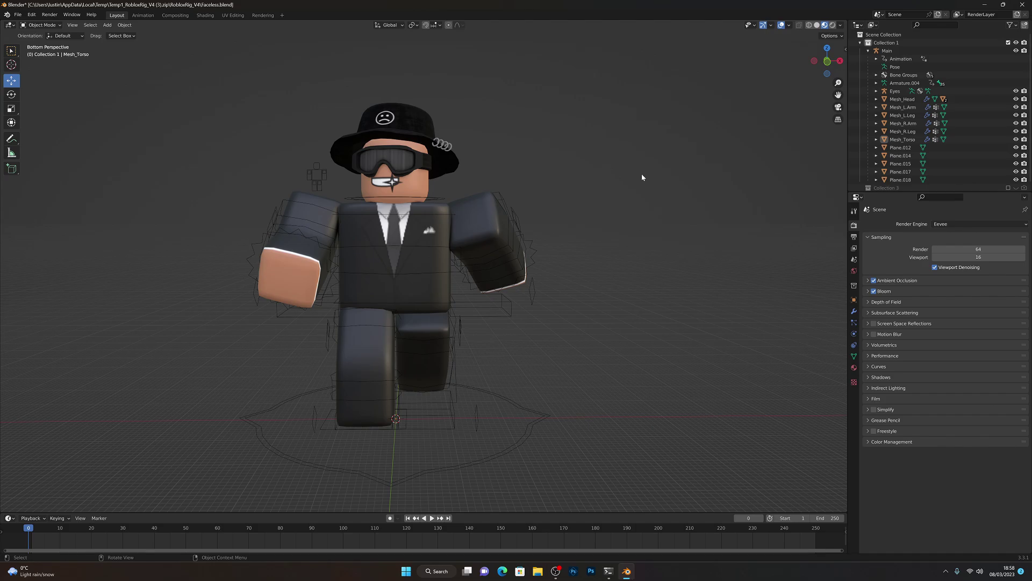
Switch the viewport to rendered shading and inspect the character from the side and the front
{"action": "left_click", "coordinate": [834, 26]}
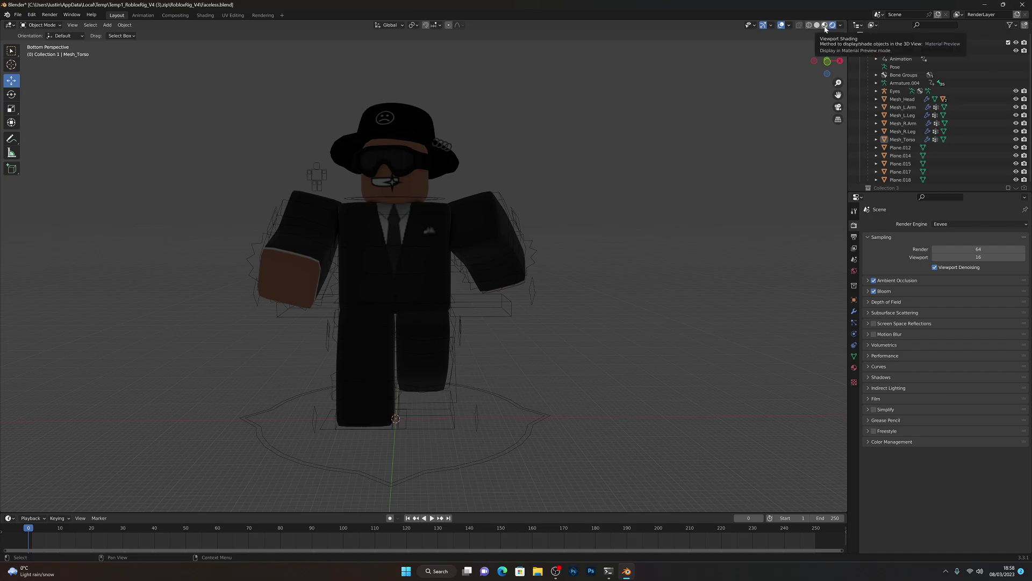
{"action": "key", "text": "shift+grave"}
{"action": "key", "text": "a"}
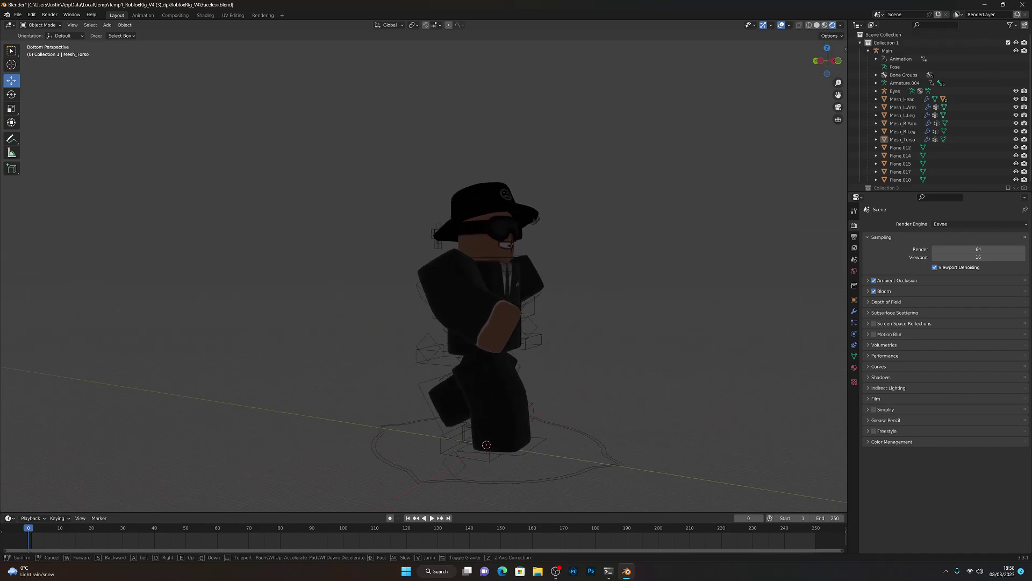
{"action": "key", "text": "d"}
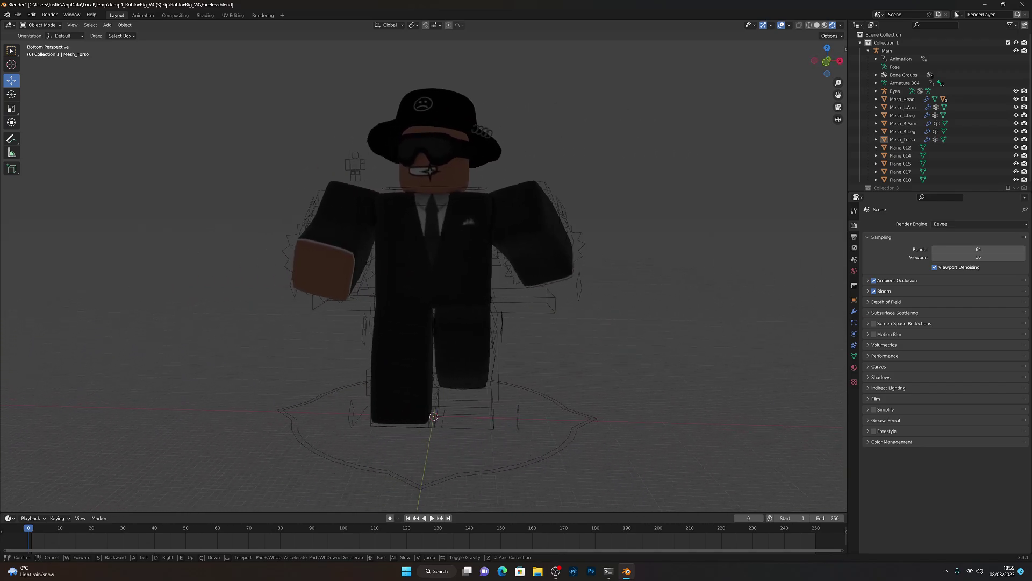
{"action": "key", "text": "a"}
{"action": "key", "text": "d"}
{"action": "left_click", "coordinate": [741, 98]}
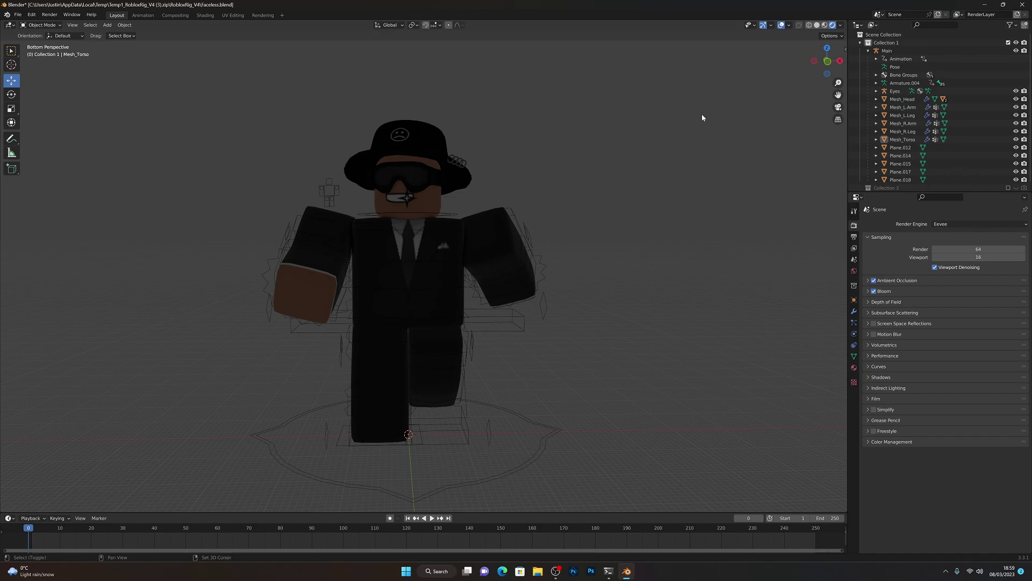
Add a spot light to the scene
{"action": "key", "text": "shift+a"}
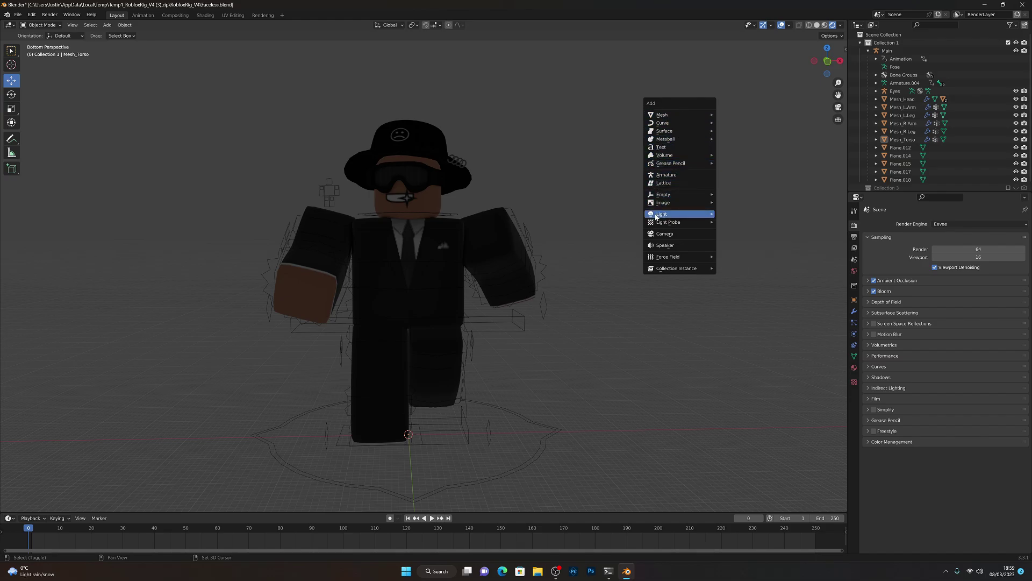
{"action": "mouse_move", "coordinate": [671, 217]}
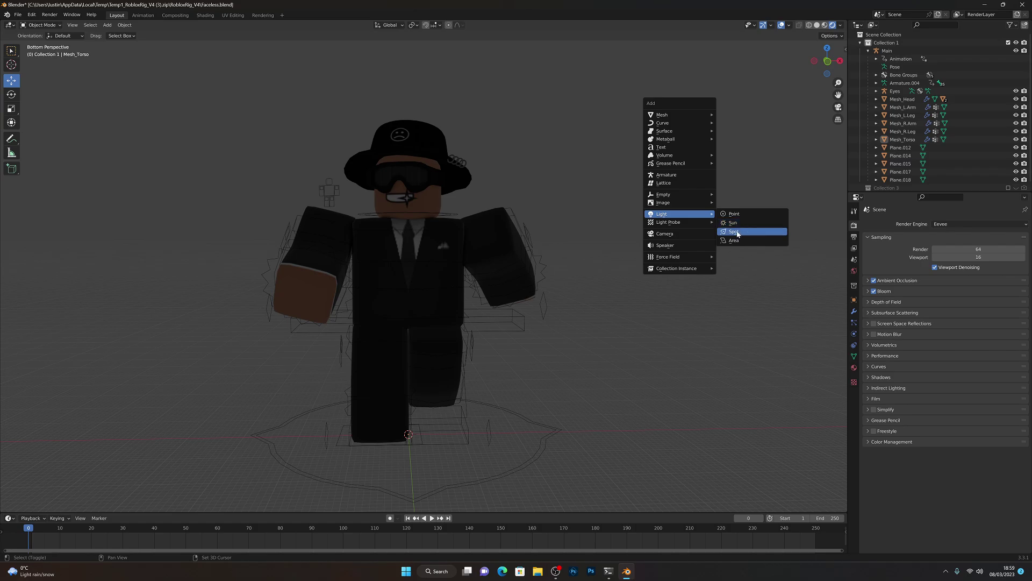
{"action": "left_click", "coordinate": [744, 231]}
Rotate the spot light about the X axis so its cone swings up from the floor and points out behind the character
{"action": "key", "text": "shift+grave"}
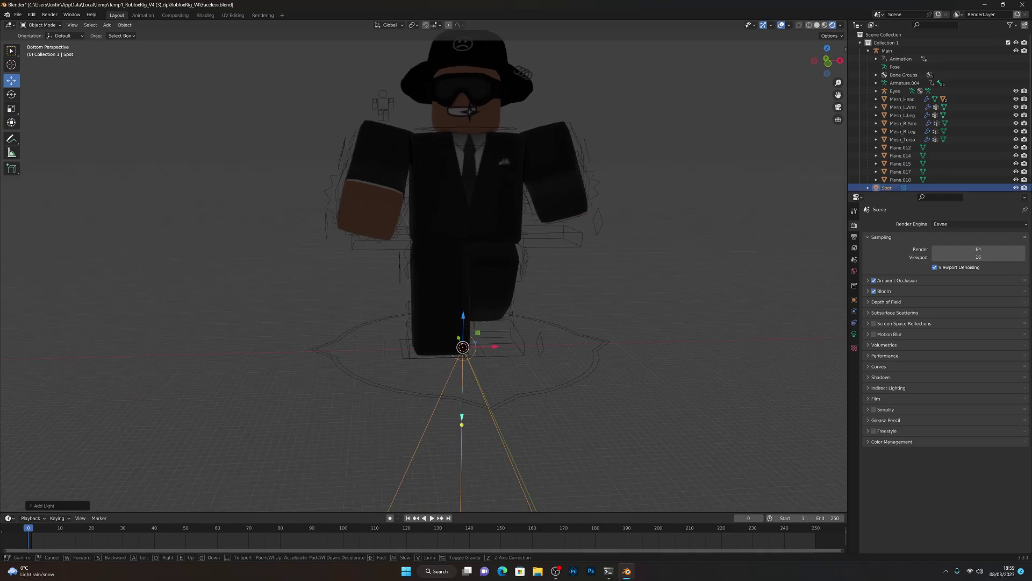
{"action": "key", "text": "a"}
{"action": "left_click", "coordinate": [424, 271]}
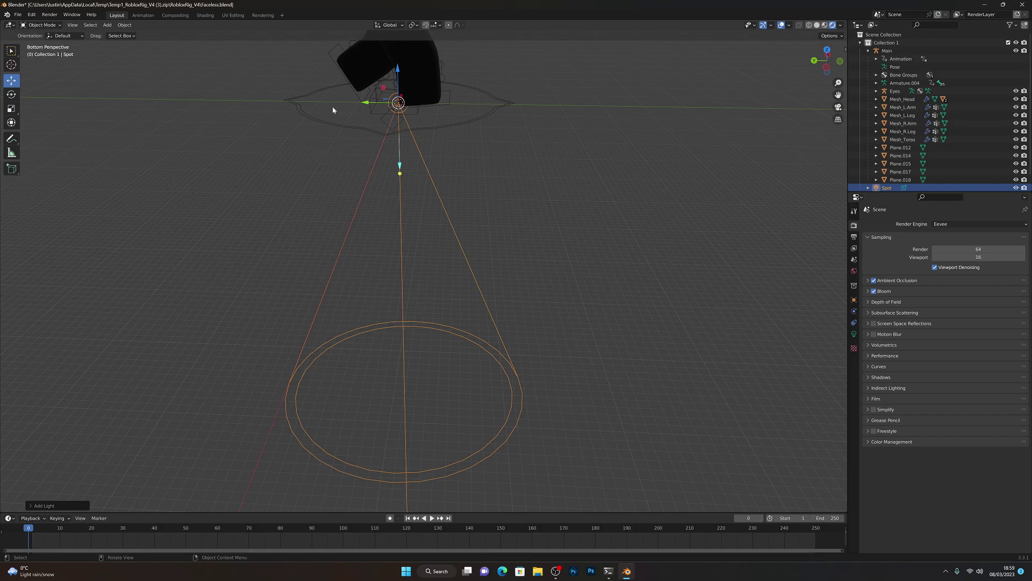
{"action": "left_click", "coordinate": [12, 94]}
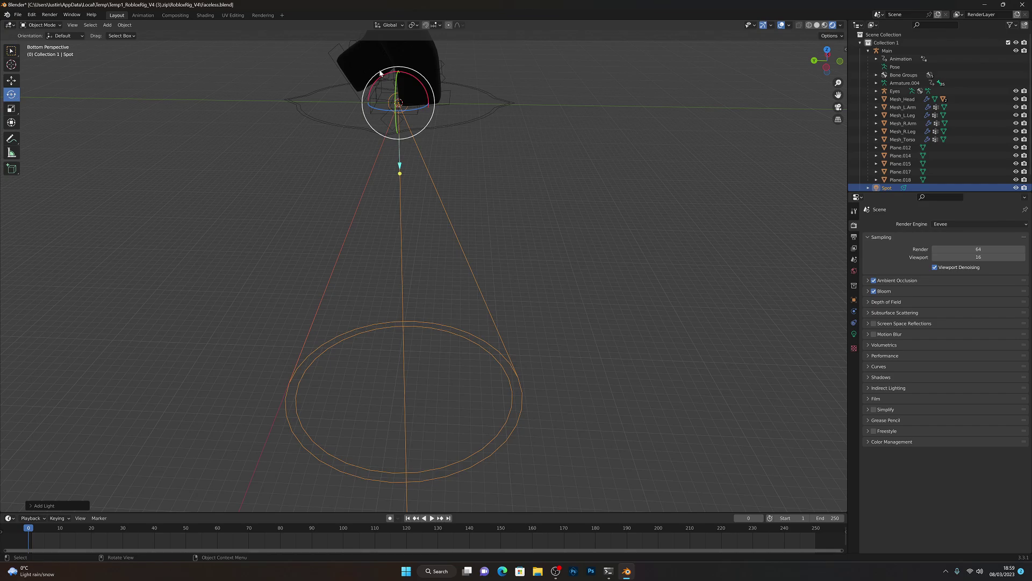
{"action": "left_click_drag", "start_coordinate": [383, 77], "coordinate": [429, 97]}
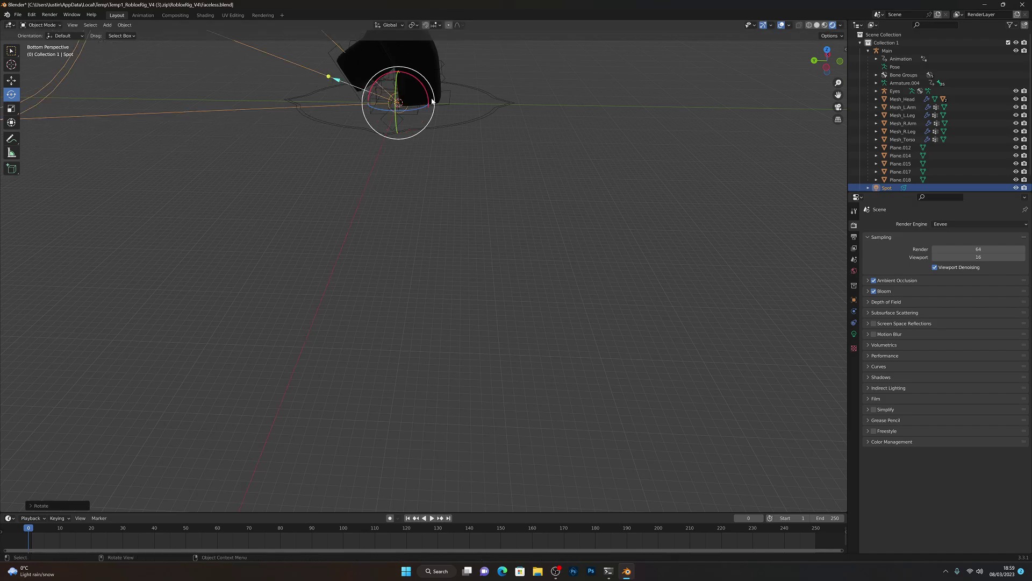
Fine-tune the spot light's tilt about the X axis until its beam is nearly level with the floor
{"action": "key", "text": "shift+grave"}
{"action": "key", "text": "w"}
{"action": "key", "text": "s"}
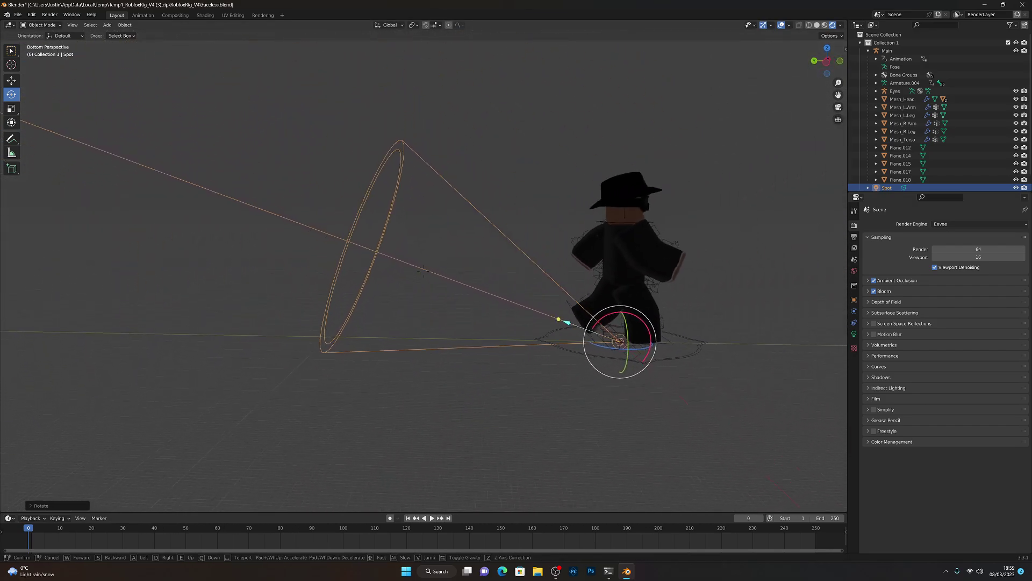
{"action": "key", "text": "a"}
{"action": "left_click", "coordinate": [454, 131]}
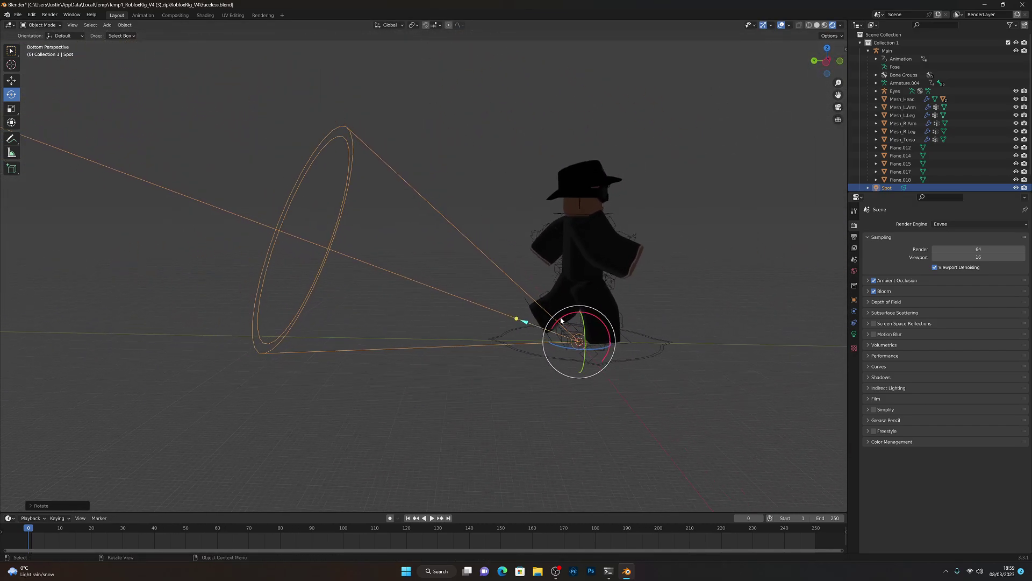
{"action": "left_click_drag", "start_coordinate": [562, 318], "coordinate": [552, 327]}
Move the spot light along the Y axis to a spot in front of the character, with its cone aimed at the figure
{"action": "key", "text": "shift+grave"}
{"action": "key", "text": "a"}
{"action": "key", "text": "a"}
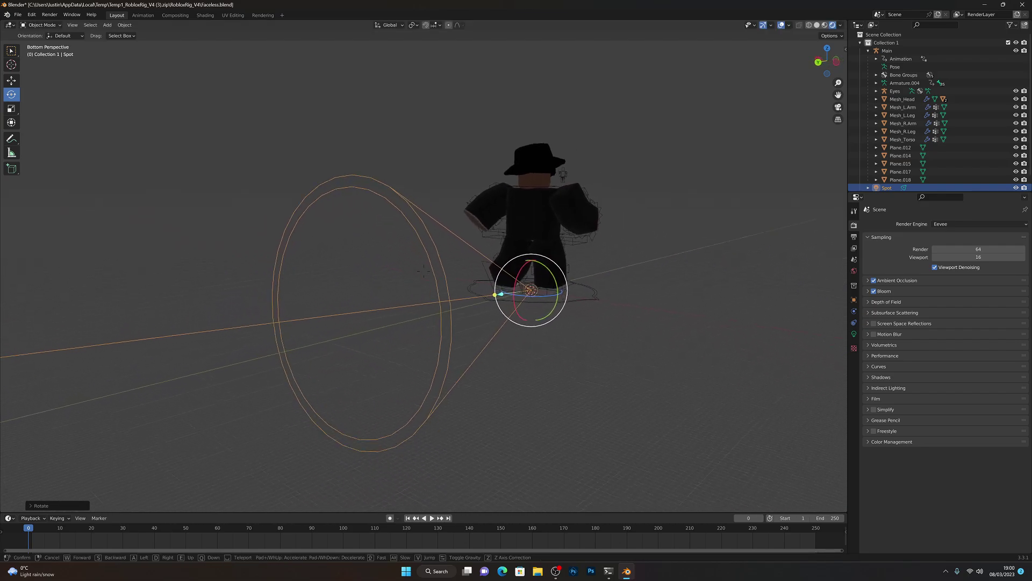
{"action": "key", "text": "s"}
{"action": "left_click", "coordinate": [550, 322]}
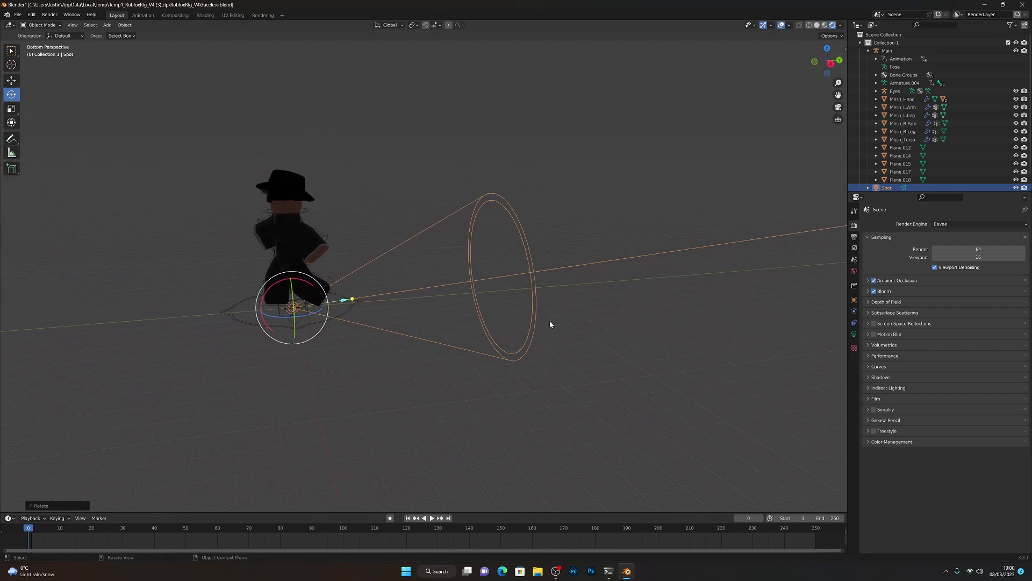
{"action": "left_click", "coordinate": [12, 82]}
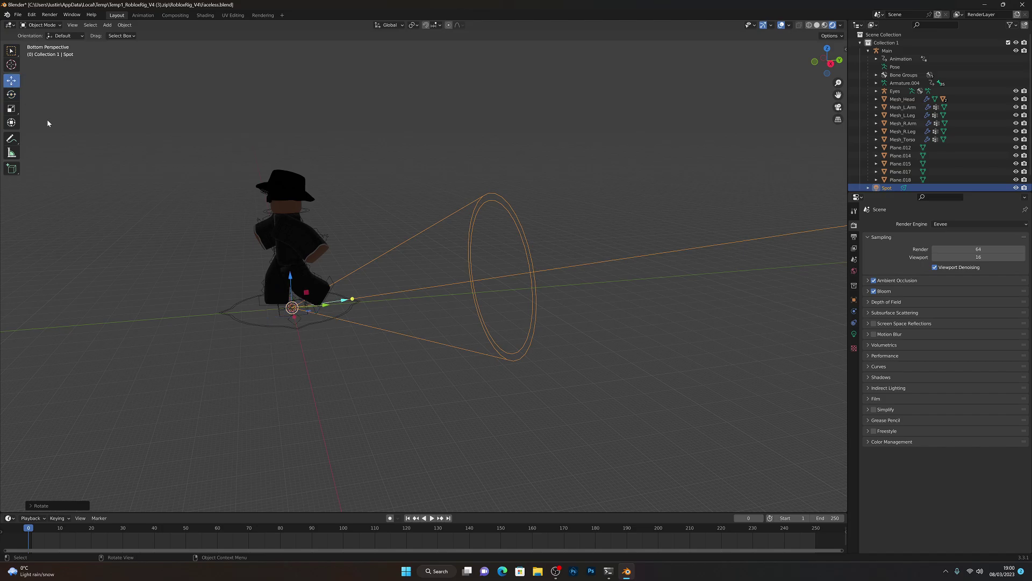
{"action": "left_click_drag", "start_coordinate": [320, 308], "coordinate": [37, 325]}
{"action": "key", "text": "shift+a"}
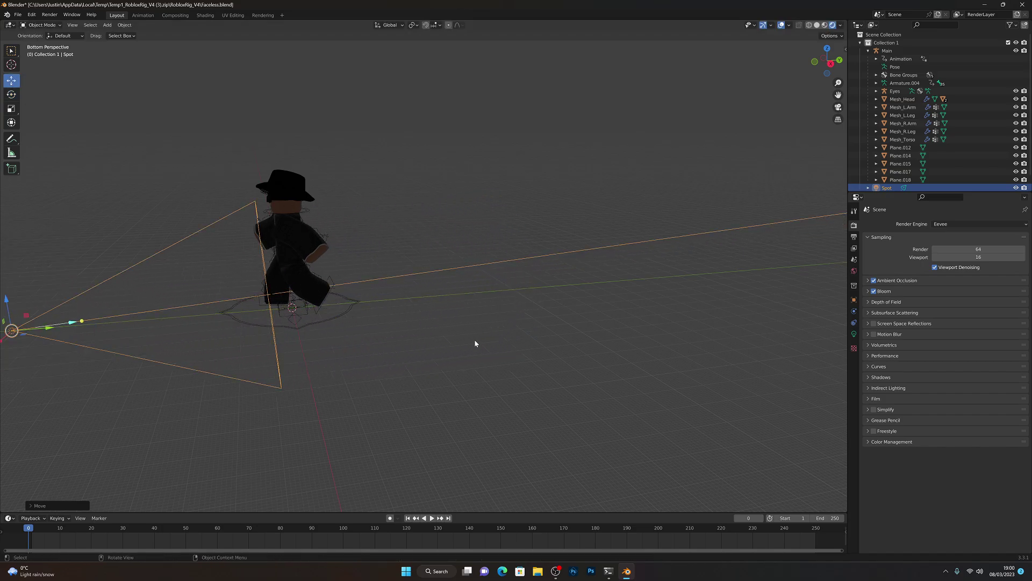
Raise the spot light in front of the character until its cone is centred on the character's body
{"action": "key", "text": "shift+grave"}
{"action": "key", "text": "a"}
{"action": "key", "text": "w"}
{"action": "key", "text": "a"}
{"action": "left_click", "coordinate": [424, 270]}
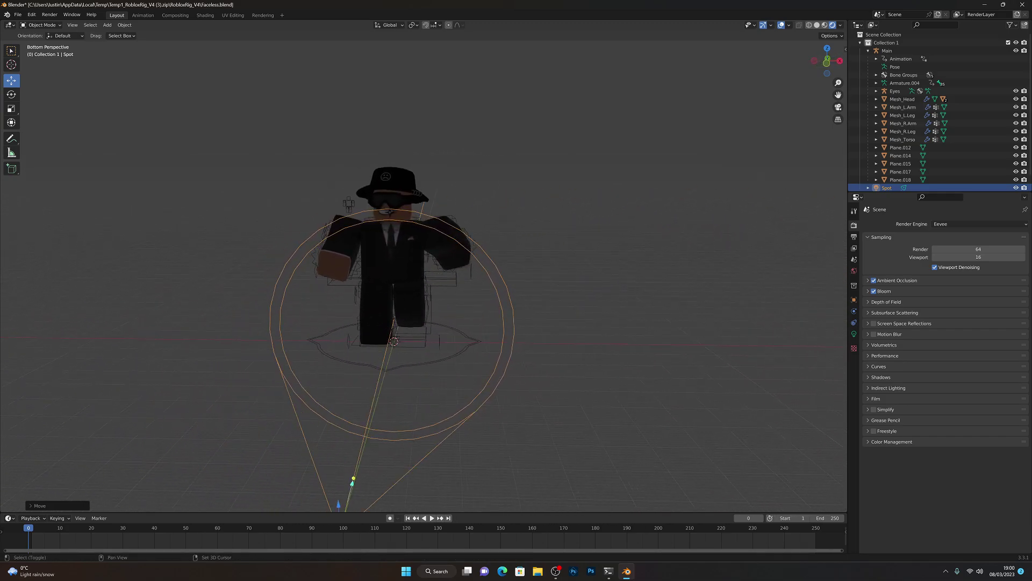
{"action": "key", "text": "shift+grave"}
{"action": "key", "text": "a"}
{"action": "left_click", "coordinate": [608, 353]}
{"action": "left_click_drag", "start_coordinate": [612, 352], "coordinate": [624, 250]}
Check the spot light's aim from around the character and increase its power to about 2119
{"action": "key", "text": "shift+grave"}
{"action": "key", "text": "a"}
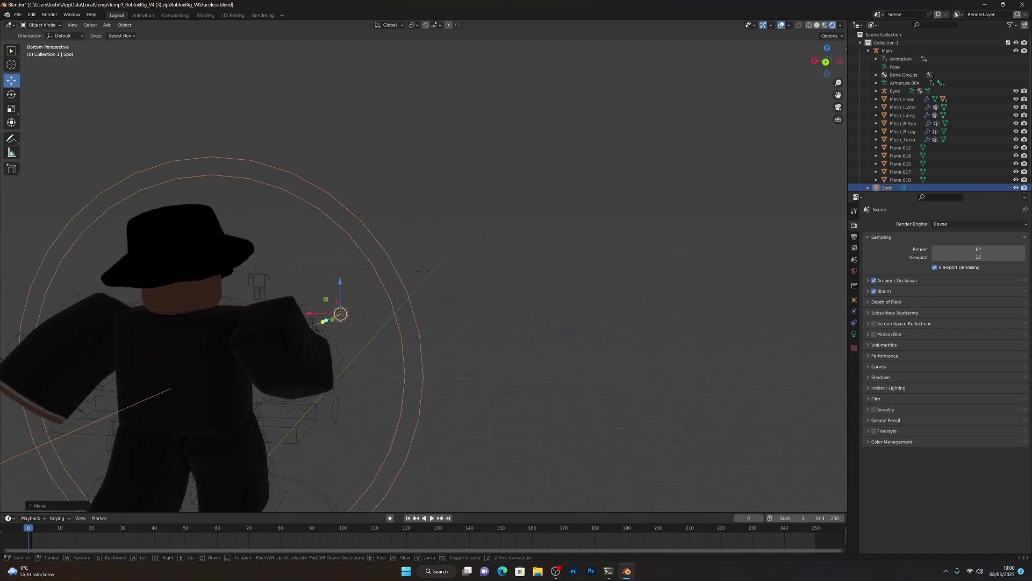
{"action": "key", "text": "d"}
{"action": "key", "text": "a"}
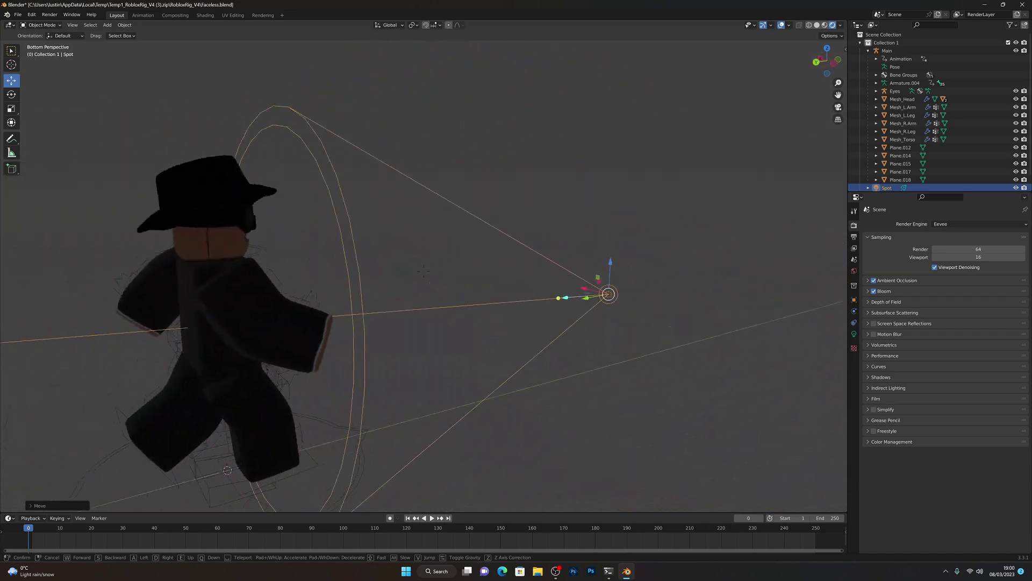
{"action": "key", "text": "d"}
{"action": "key", "text": "a"}
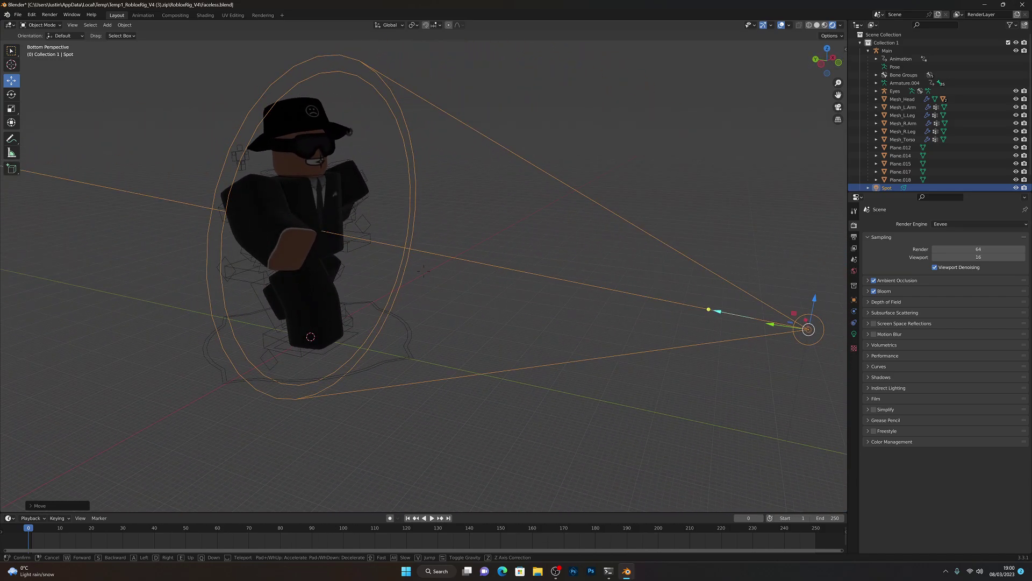
{"action": "key", "text": "d"}
{"action": "left_click", "coordinate": [619, 254]}
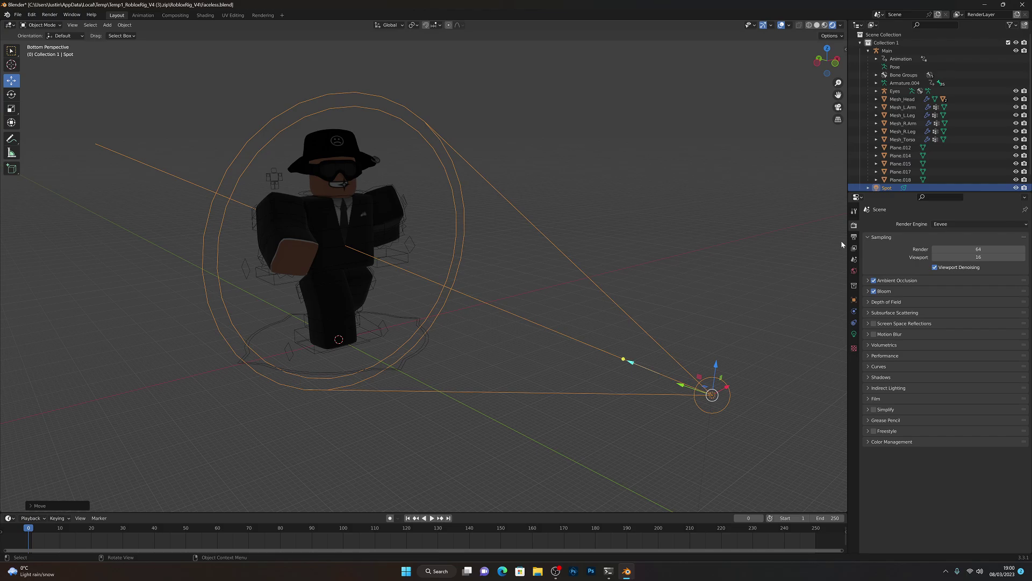
{"action": "left_click", "coordinate": [854, 335]}
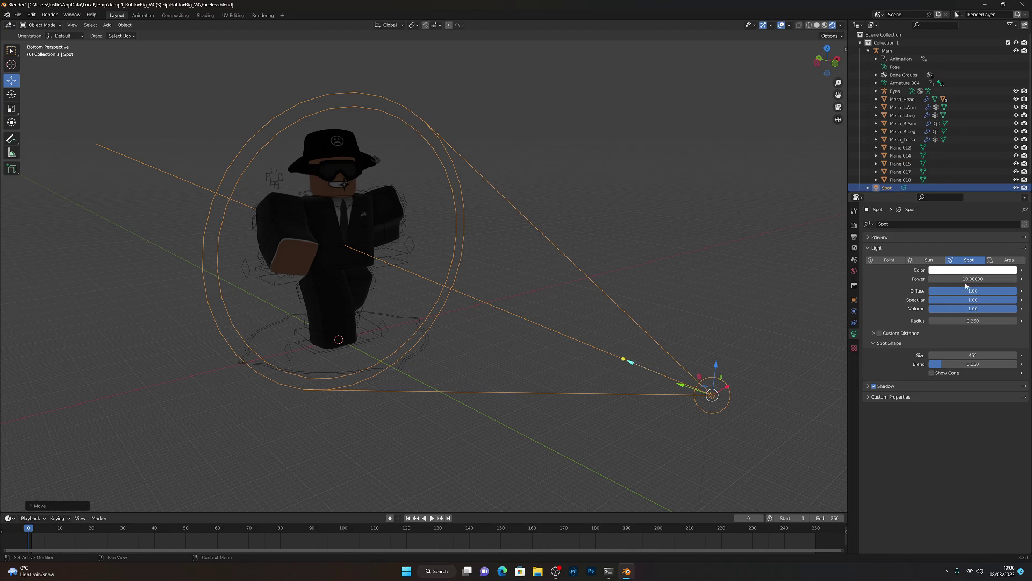
{"action": "left_click_drag", "start_coordinate": [966, 280], "coordinate": [1023, 279]}
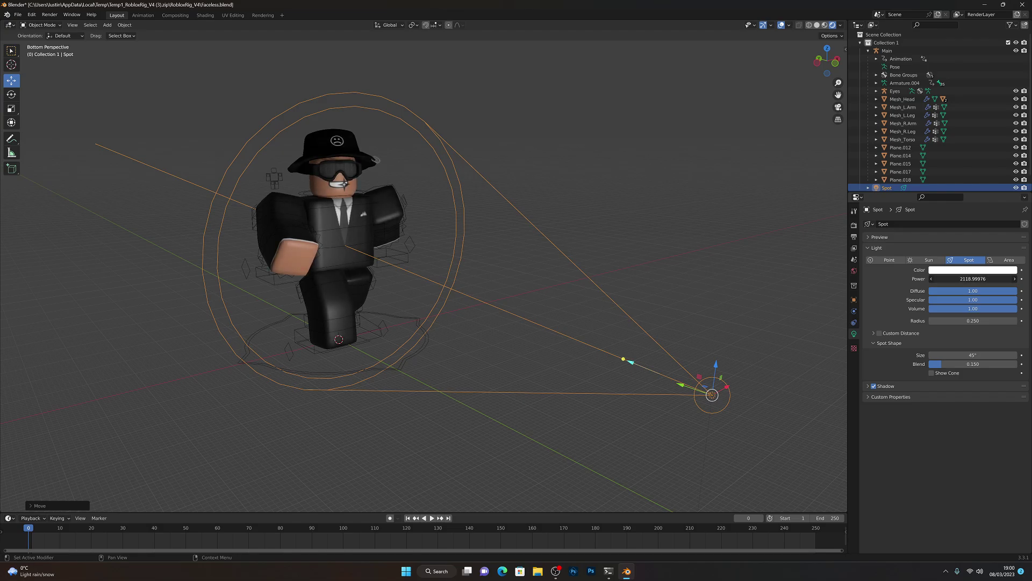
Duplicate the spot light in place and turn off shadow casting for the copy
{"action": "key", "text": "shift+d"}
{"action": "right_click", "coordinate": [509, 211]}
{"action": "key", "text": "shift+grave"}
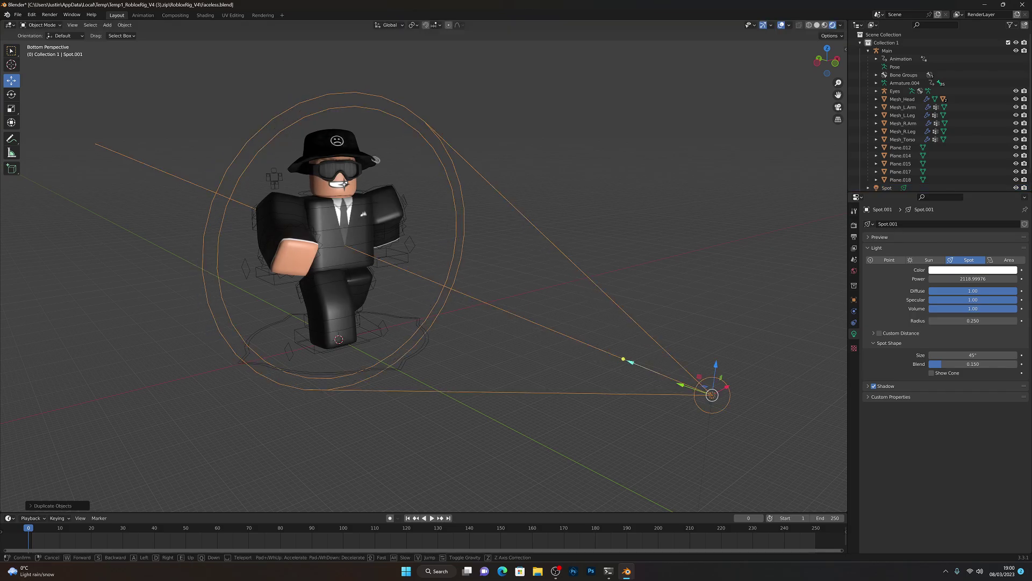
{"action": "key", "text": "d"}
{"action": "key", "text": "w"}
{"action": "key", "text": "s"}
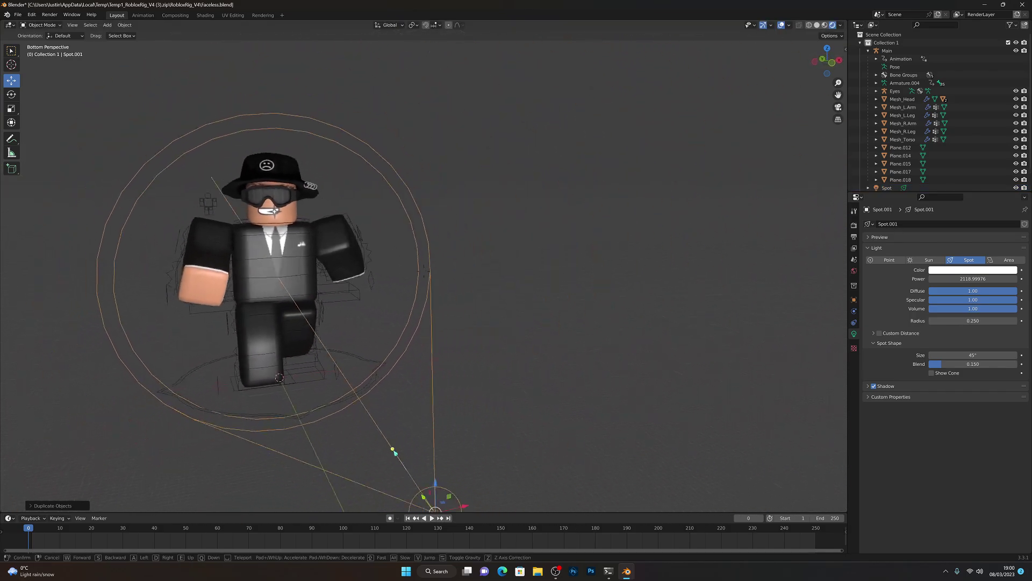
{"action": "key", "text": "a"}
{"action": "key", "text": "d"}
{"action": "key", "text": "a"}
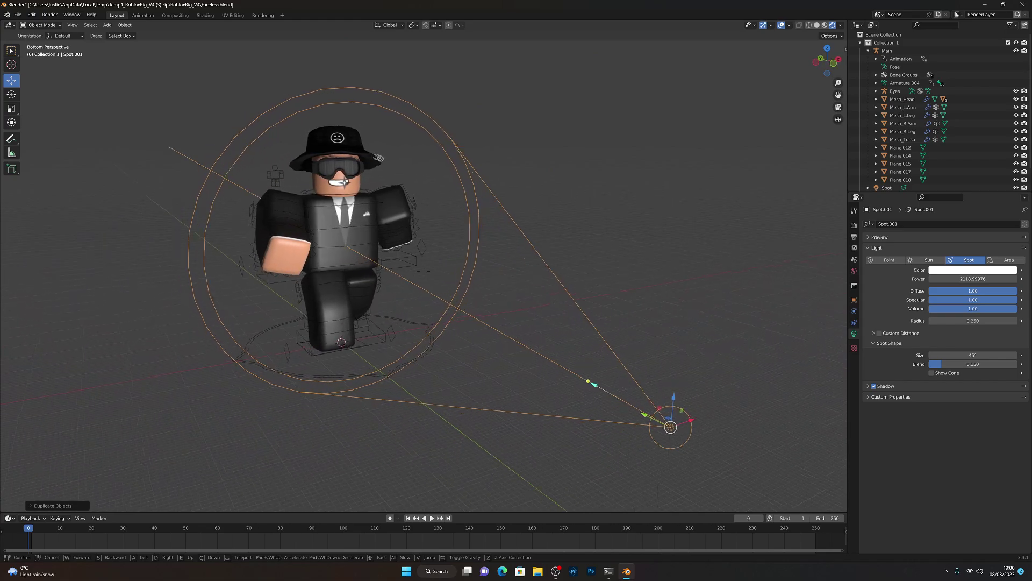
{"action": "key", "text": "a"}
{"action": "key", "text": "d"}
{"action": "key", "text": "a"}
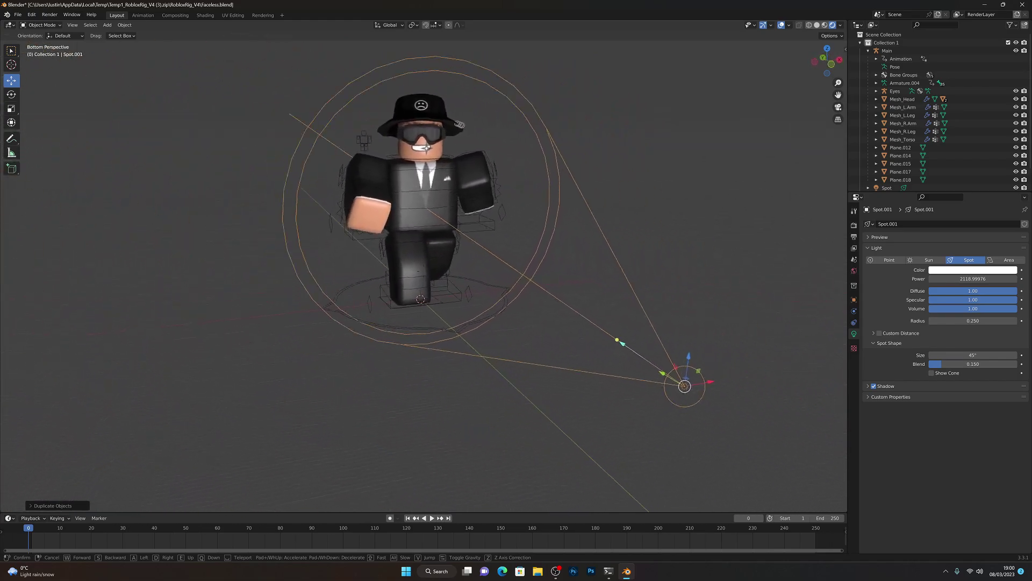
{"action": "left_click", "coordinate": [434, 215]}
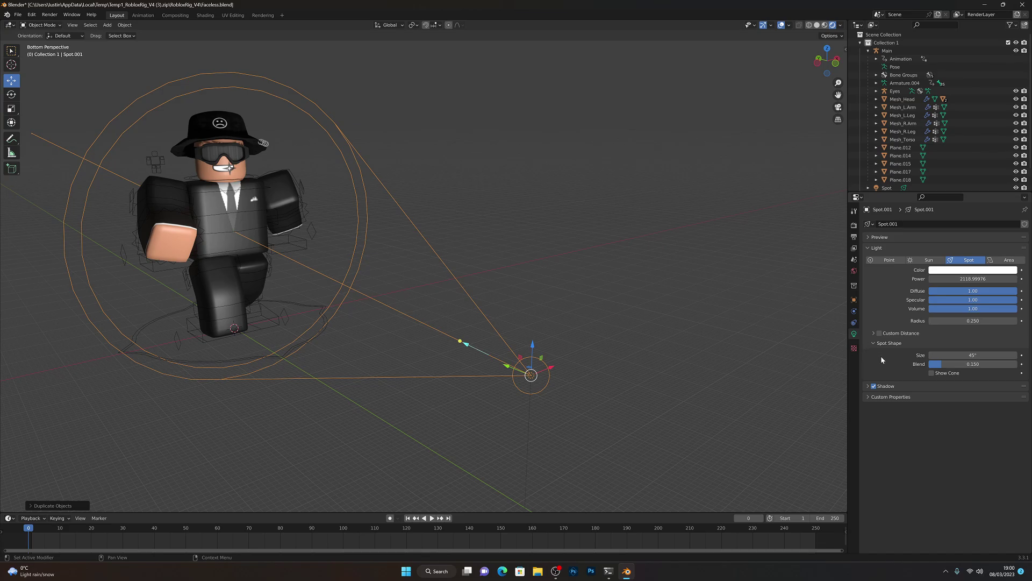
{"action": "left_click", "coordinate": [874, 386]}
Duplicate the shadowless spot light once more in place, and delete both copies
{"action": "key", "text": "shift+d"}
{"action": "right_click", "coordinate": [462, 230]}
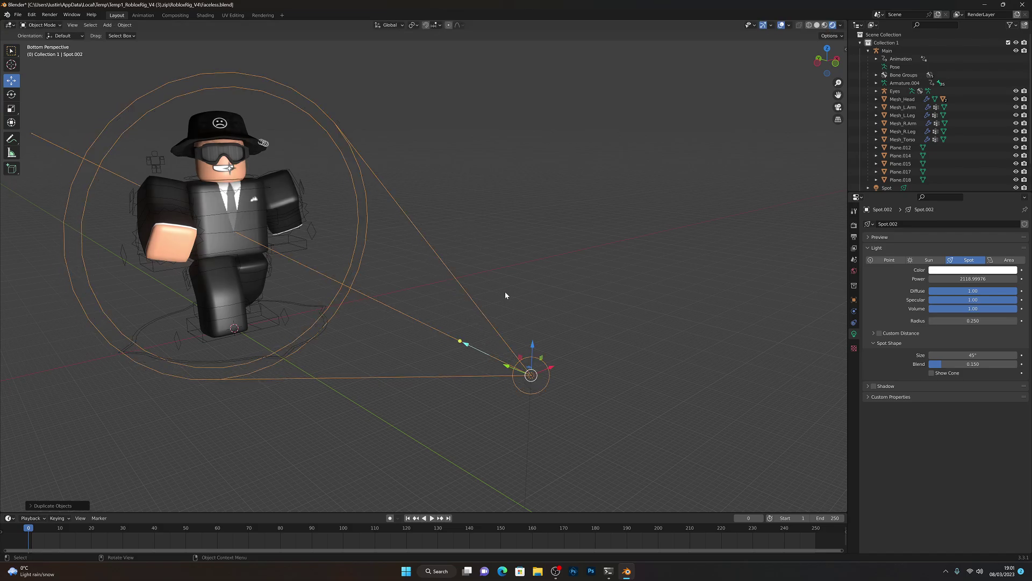
{"action": "key", "text": "Delete"}
{"action": "key", "text": "shift+grave"}
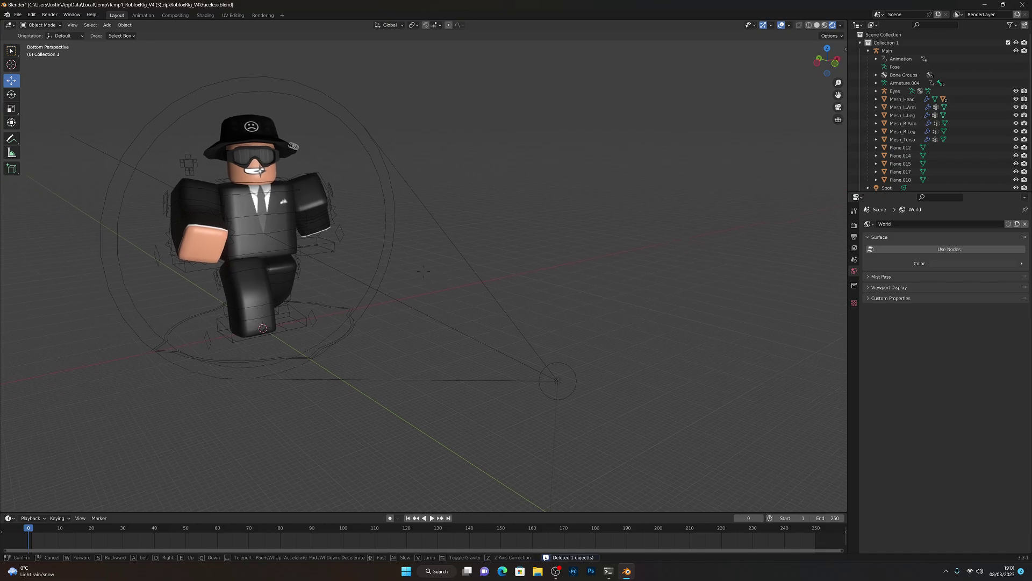
{"action": "key", "text": "w"}
{"action": "key", "text": "s"}
{"action": "left_click", "coordinate": [536, 326]}
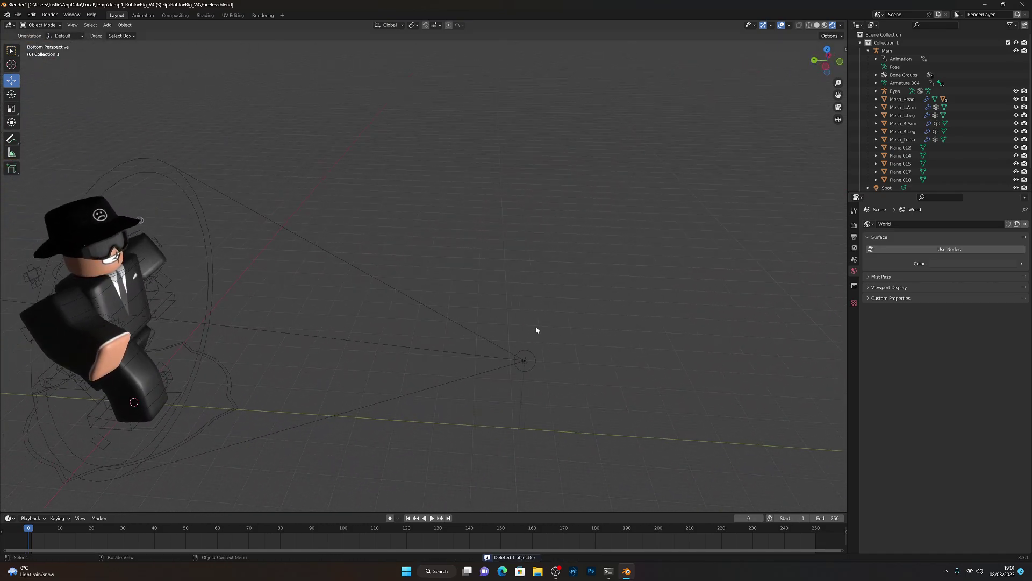
{"action": "left_click", "coordinate": [528, 366]}
{"action": "key", "text": "Delete"}
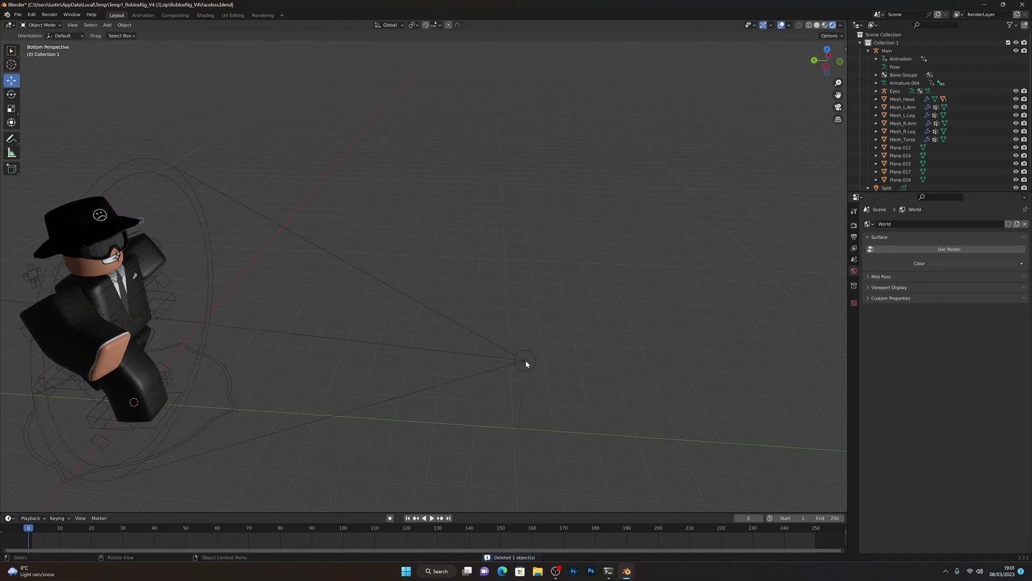
Duplicate the original spot light in place, keeping the copy at the same position
{"action": "key", "text": "shift+grave"}
{"action": "key", "text": "w"}
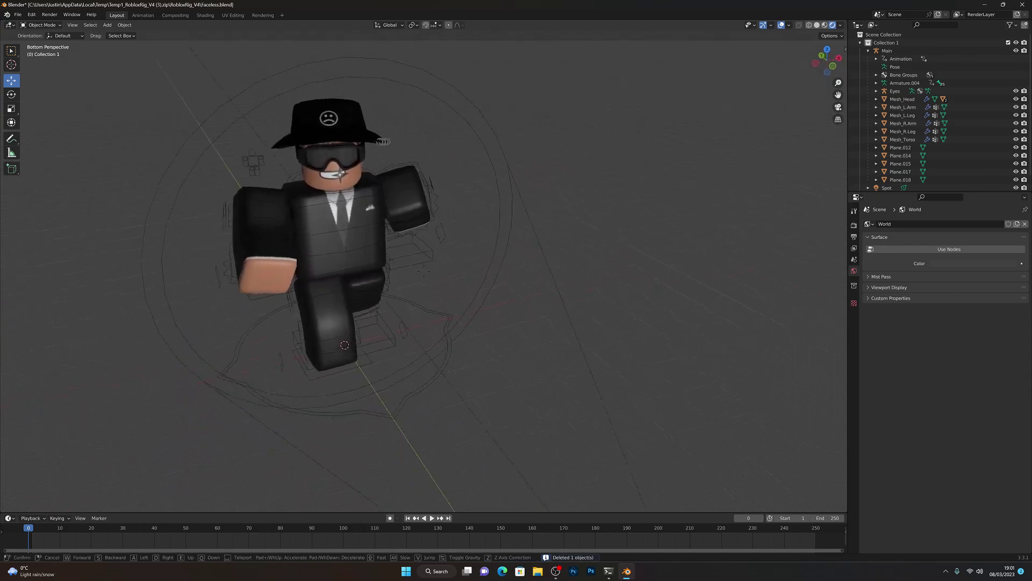
{"action": "key", "text": "a"}
{"action": "left_click", "coordinate": [580, 334]}
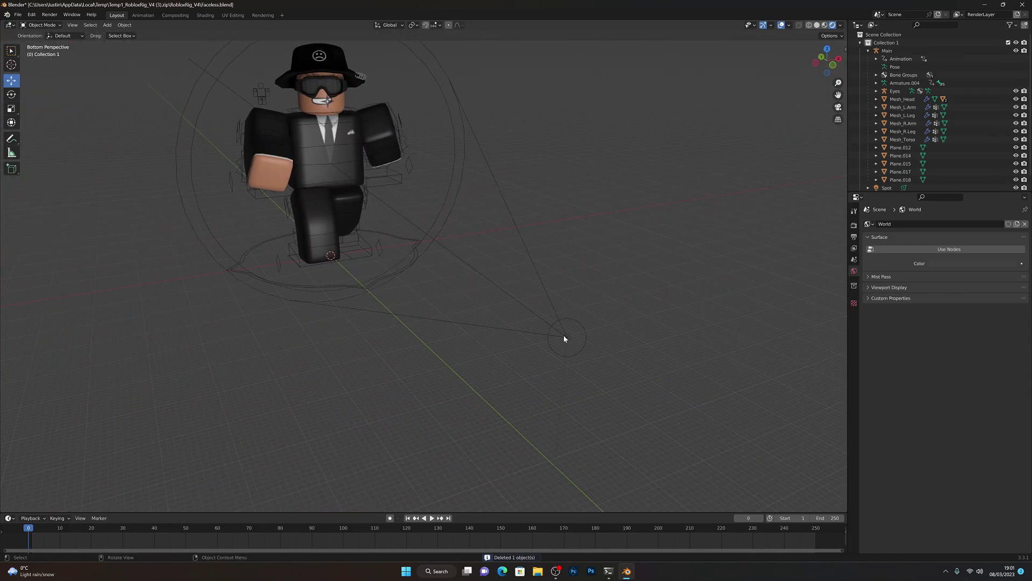
{"action": "left_click", "coordinate": [564, 336]}
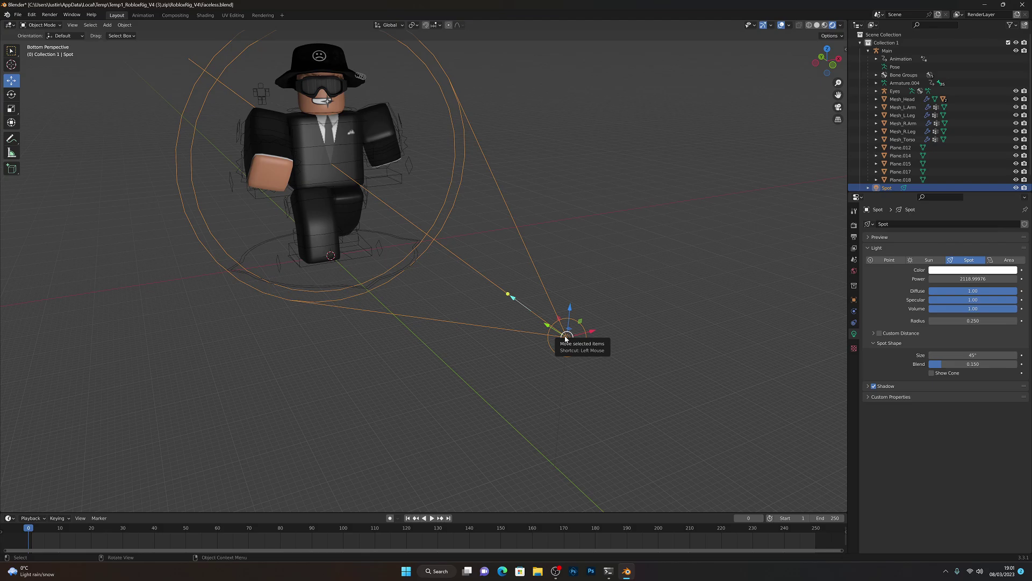
{"action": "key", "text": "shift+d"}
{"action": "key", "text": "Escape"}
{"action": "left_click", "coordinate": [693, 207]}
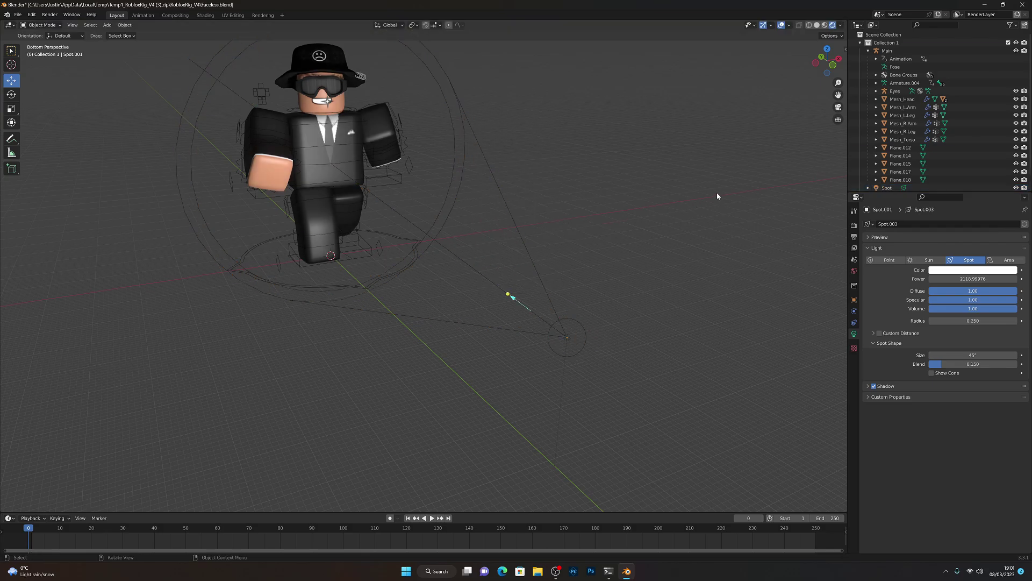
Duplicate the new spot light in place, turn off the copy's shadow and delete that copy
{"action": "key", "text": "a"}
{"action": "left_click", "coordinate": [643, 253]}
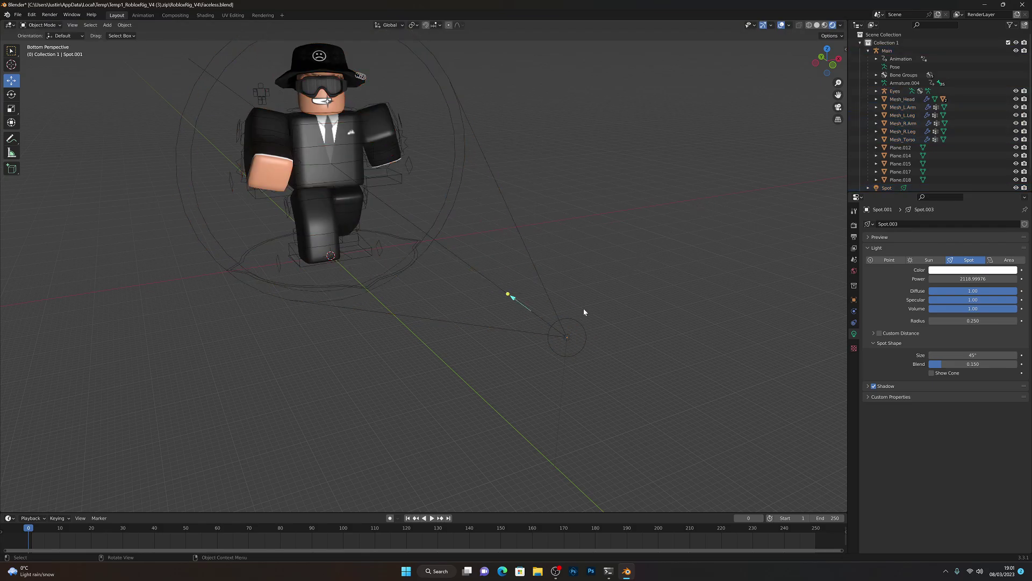
{"action": "left_click", "coordinate": [564, 336]}
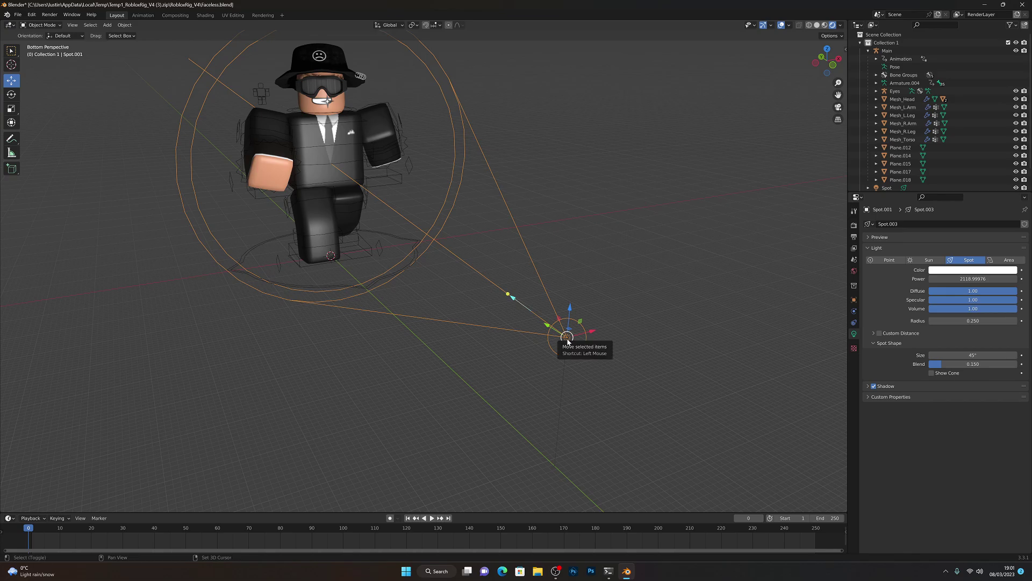
{"action": "key", "text": "shift+d"}
{"action": "key", "text": "Escape"}
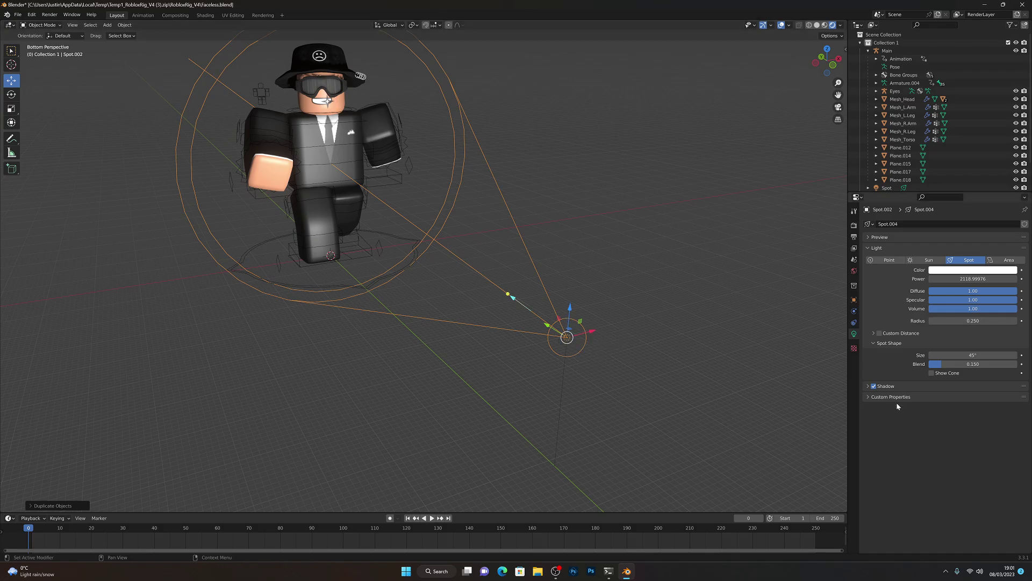
{"action": "left_click", "coordinate": [873, 387]}
{"action": "key", "text": "Delete"}
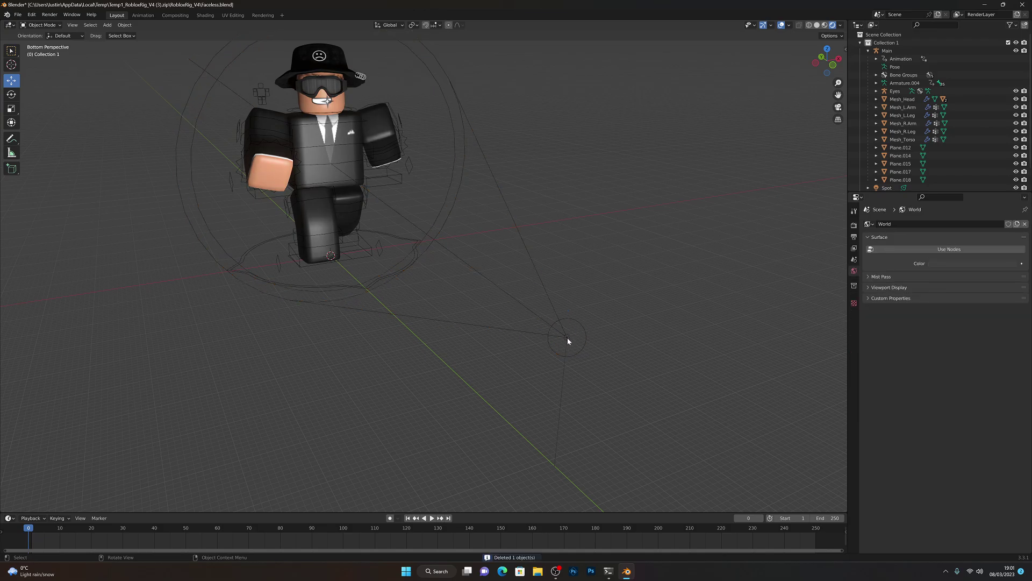
Turn off shadows for the overlapping spot lights, delete the original one and select the remaining light
{"action": "left_click", "coordinate": [874, 386]}
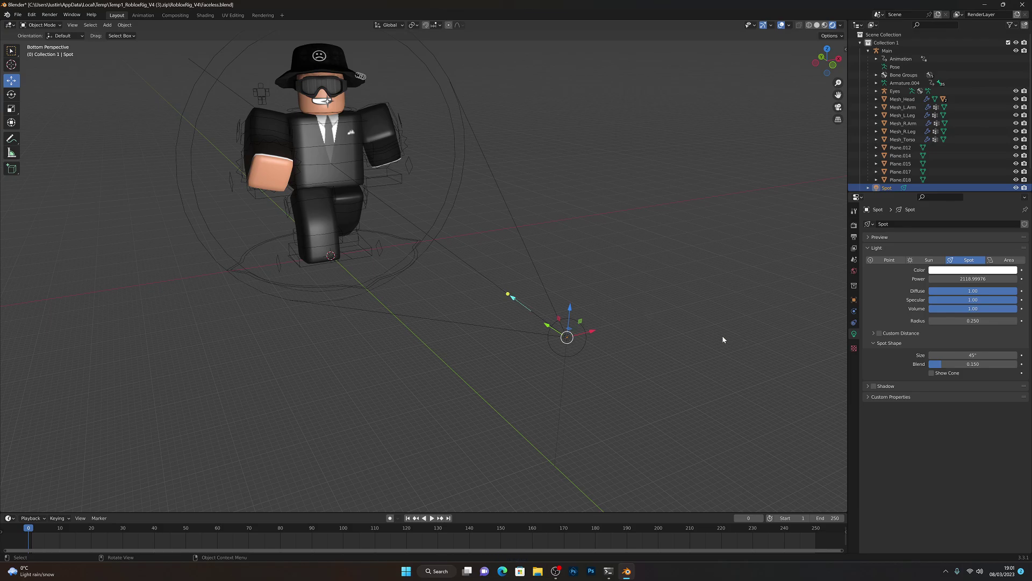
{"action": "key", "text": "Delete"}
{"action": "left_click", "coordinate": [570, 340]}
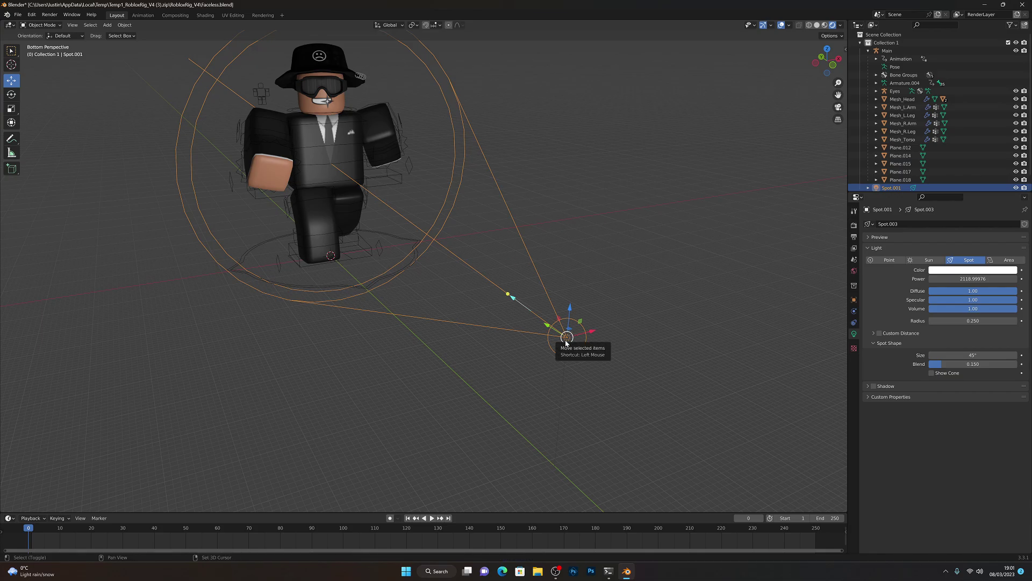
Duplicate the shadowless spot light twice in place, leaving the newest copy selected
{"action": "key", "text": "shift+d"}
{"action": "right_click", "coordinate": [566, 343]}
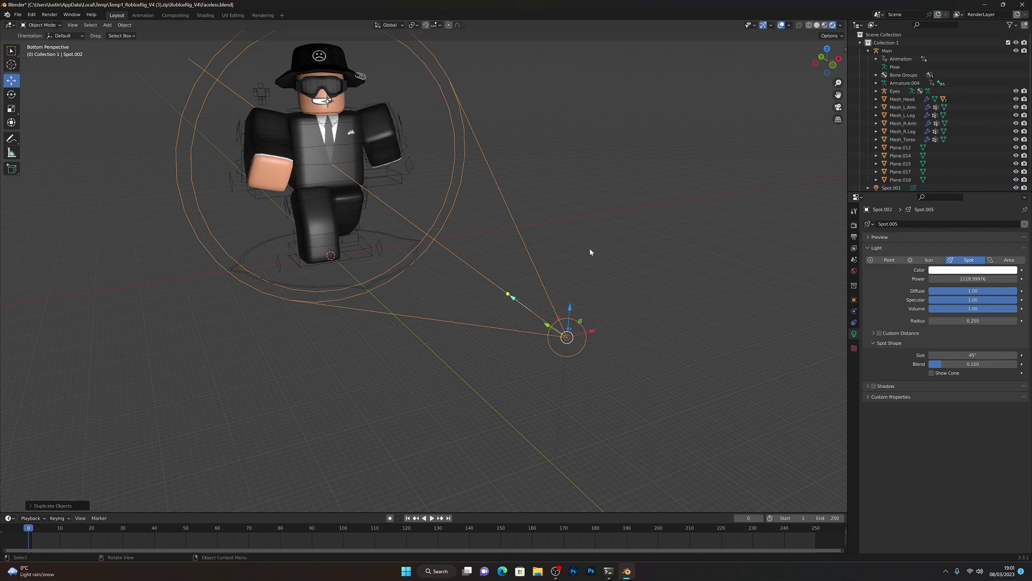
{"action": "key", "text": "shift+grave"}
{"action": "key", "text": "w"}
{"action": "left_click", "coordinate": [592, 265]}
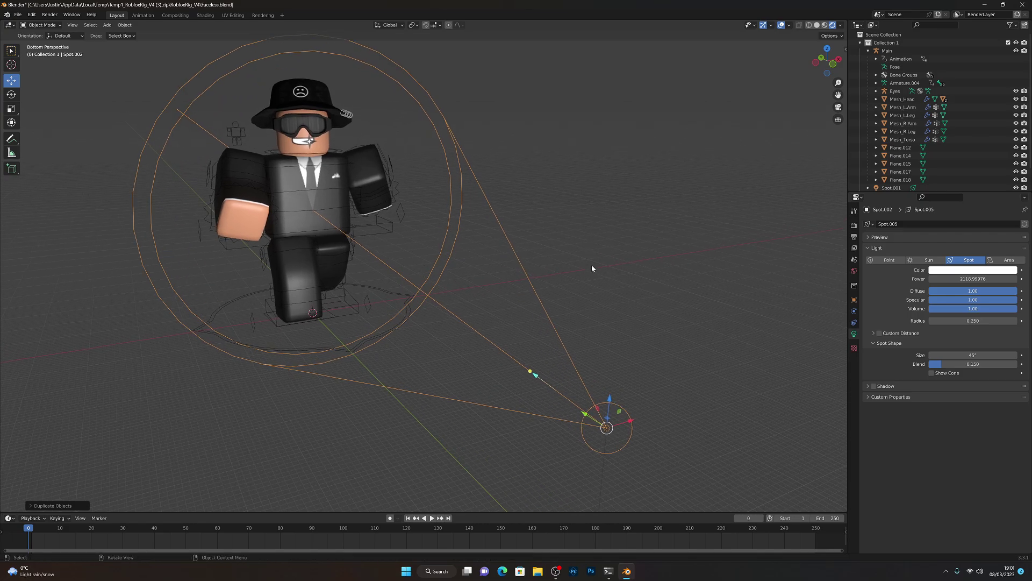
{"action": "key", "text": "shift+d"}
{"action": "right_click", "coordinate": [606, 428]}
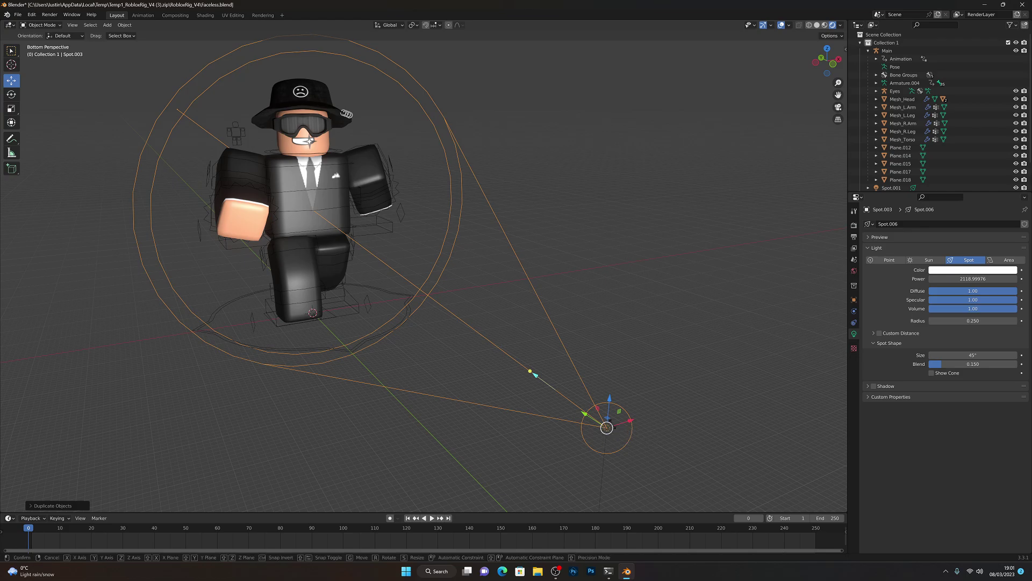
Rotate the newest spot light around the global Z axis so its cone points sideways past the character
{"action": "key", "text": "r"}
{"action": "key", "text": "z"}
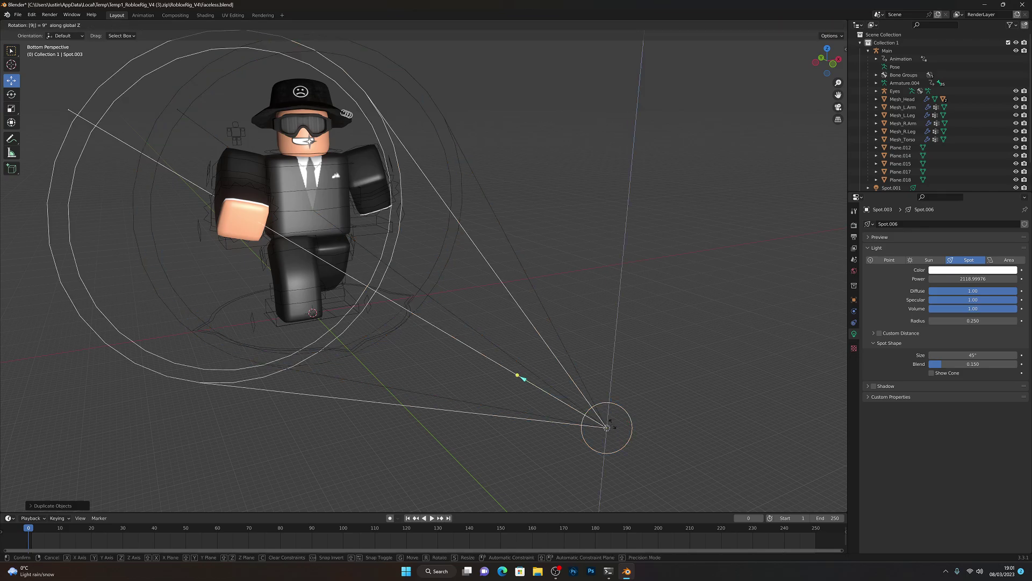
{"action": "left_click", "coordinate": [619, 430]}
Move the rotated spot light along the positive X axis to the character's side
{"action": "key", "text": "shift+grave"}
{"action": "key", "text": "s"}
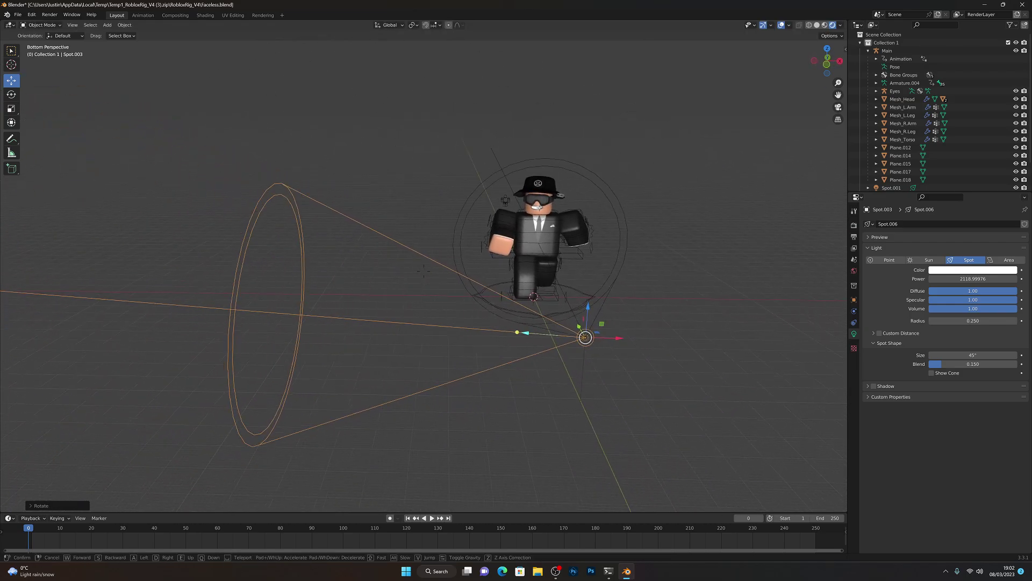
{"action": "left_click", "coordinate": [615, 427]}
{"action": "key", "text": "shift+grave"}
{"action": "key", "text": "a"}
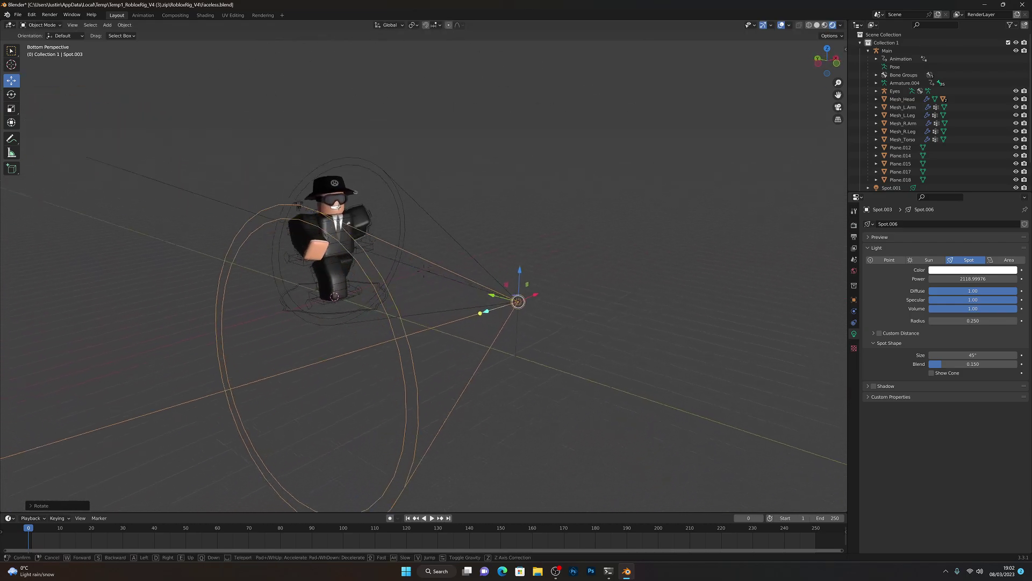
{"action": "key", "text": "d"}
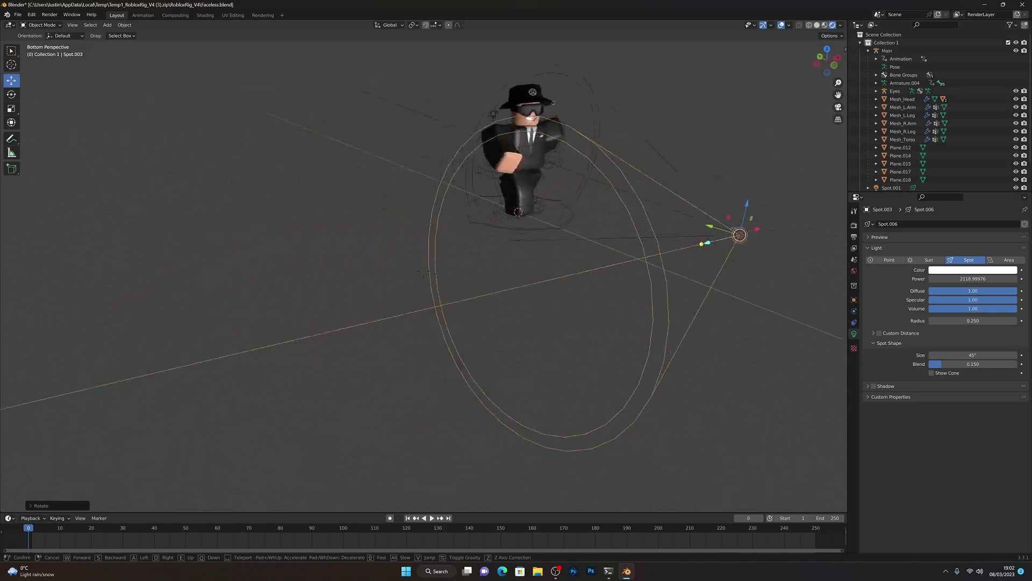
{"action": "left_click", "coordinate": [443, 334]}
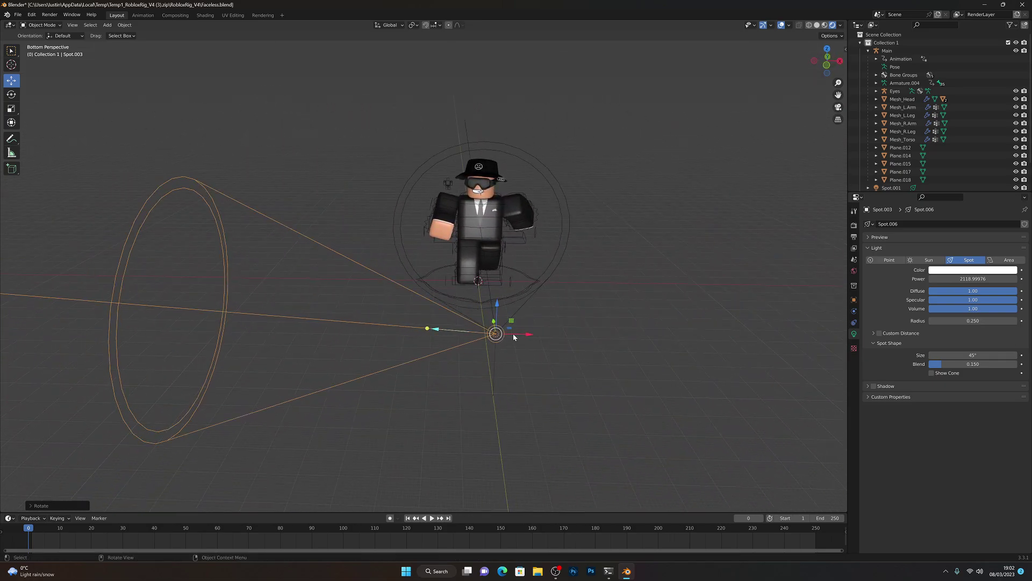
{"action": "left_click_drag", "start_coordinate": [516, 335], "coordinate": [118, 350]}
{"action": "key", "text": "shift+grave"}
{"action": "key", "text": "a"}
{"action": "key", "text": "d"}
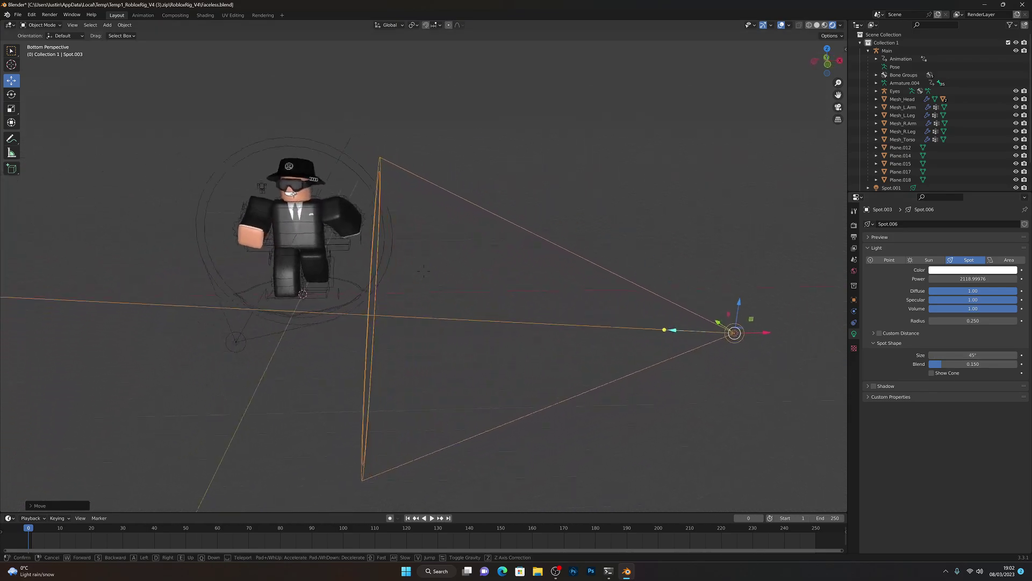
Move the sideways-facing spot light along the positive Y axis until its cone points at the character
{"action": "left_click", "coordinate": [120, 352]}
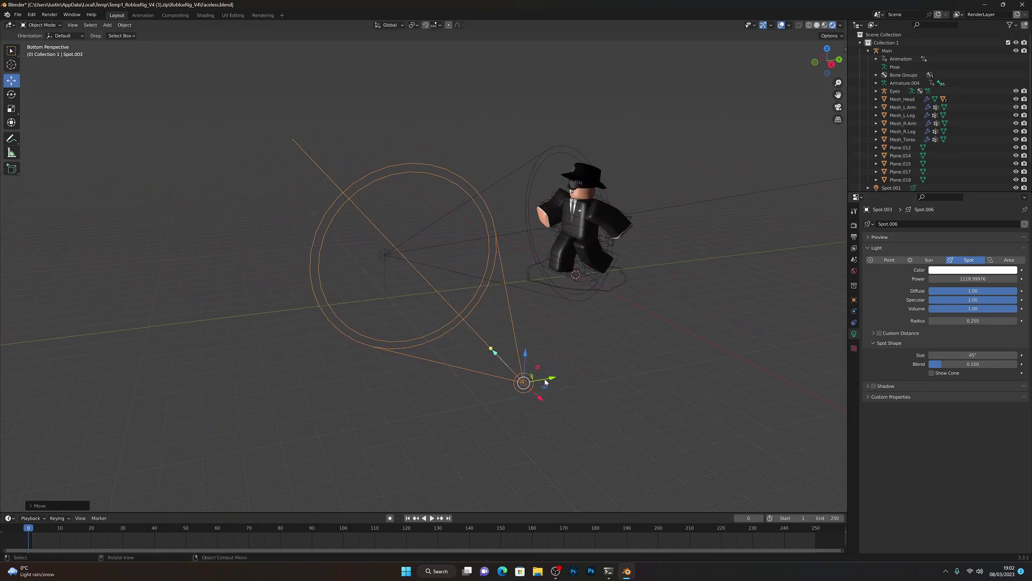
{"action": "left_click_drag", "start_coordinate": [545, 380], "coordinate": [826, 329]}
{"action": "key", "text": "shift+grave"}
{"action": "key", "text": "a"}
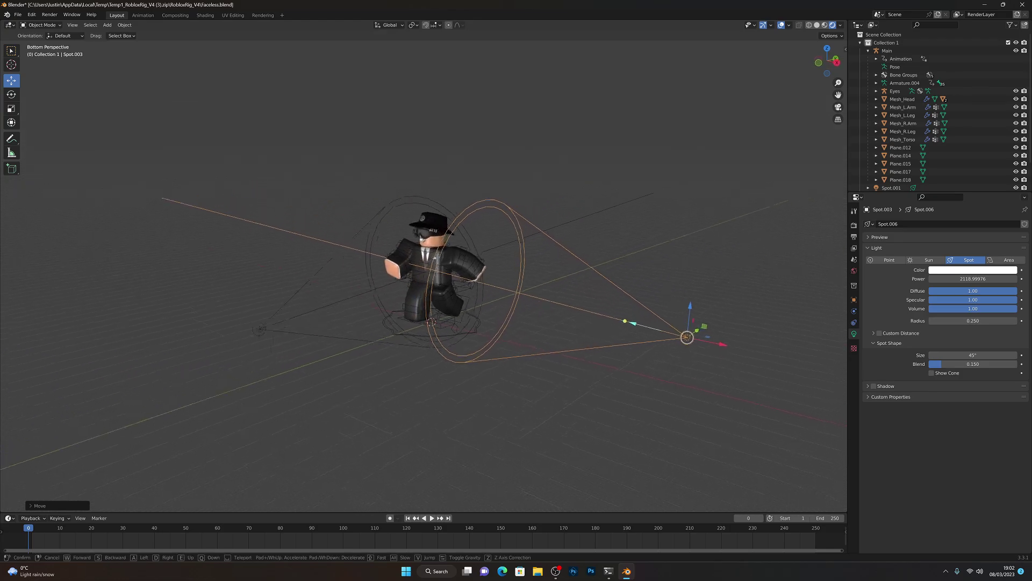
{"action": "key", "text": "w"}
{"action": "key", "text": "d"}
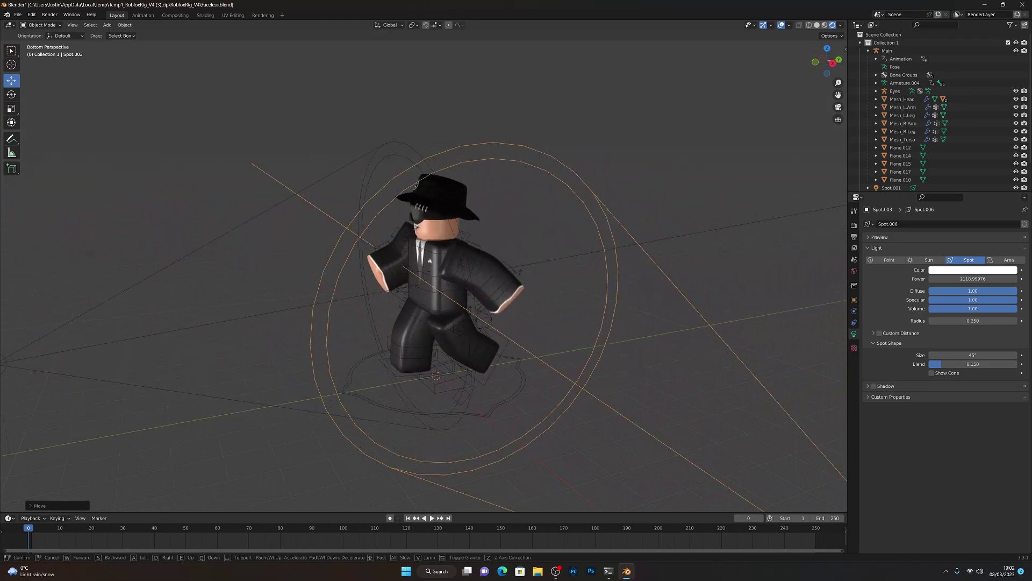
{"action": "key", "text": "a"}
{"action": "key", "text": "d"}
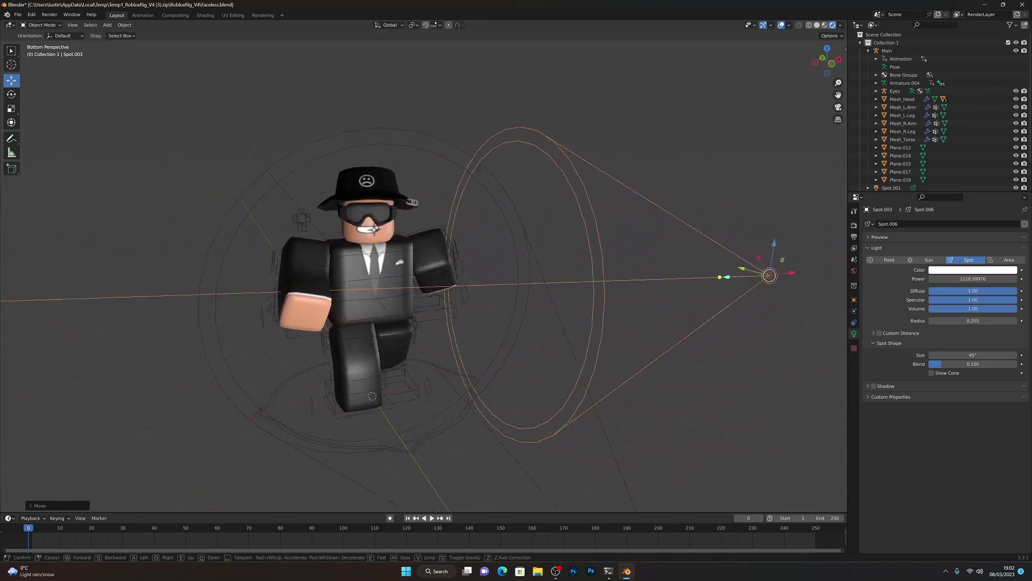
{"action": "left_click", "coordinate": [424, 271]}
Nudge the side spot light slightly further along the positive Y axis to line it up with the character's body
{"action": "key", "text": "shift+grave"}
{"action": "key", "text": "d"}
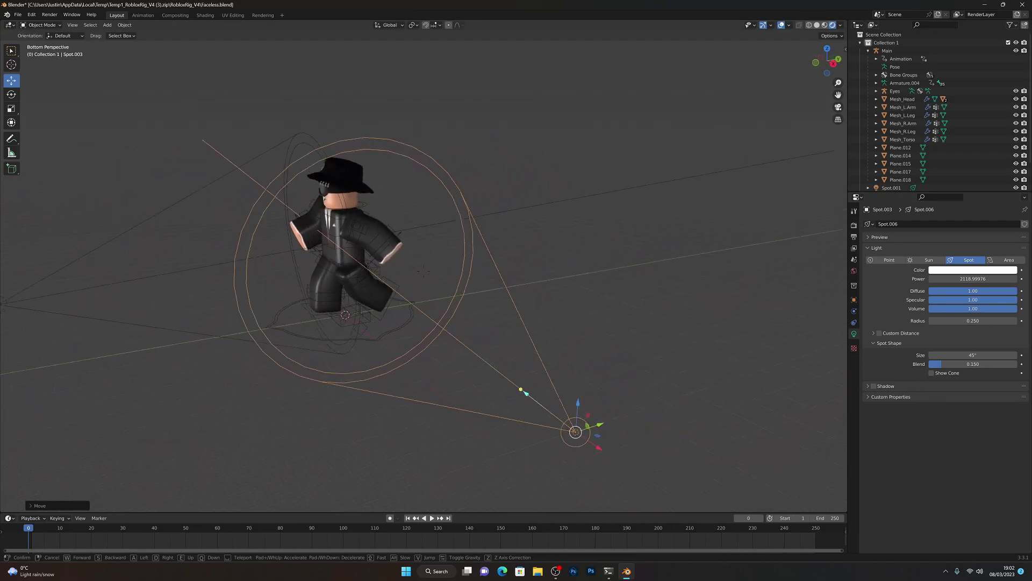
{"action": "left_click", "coordinate": [423, 271]}
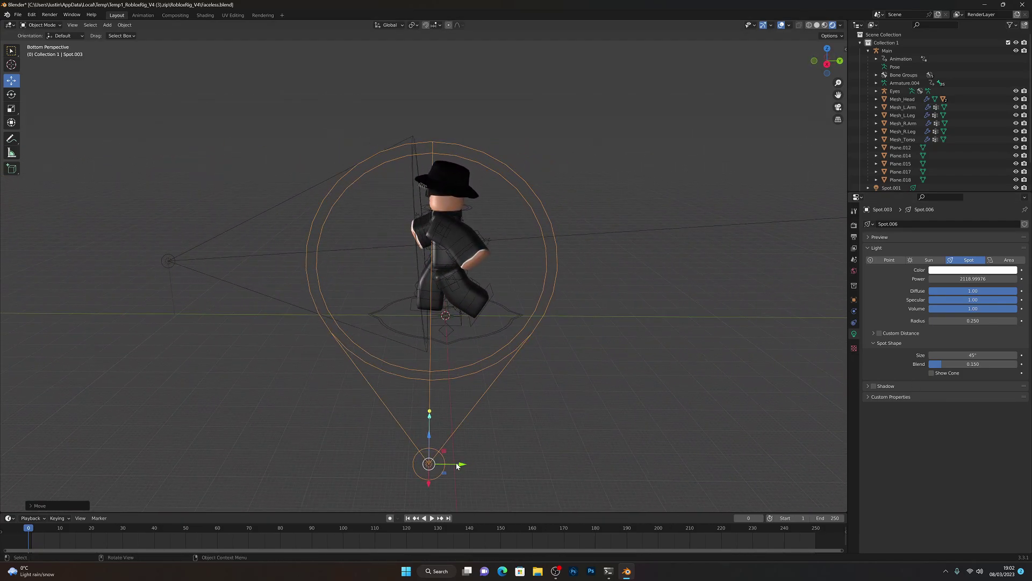
{"action": "left_click_drag", "start_coordinate": [457, 466], "coordinate": [463, 439]}
{"action": "key", "text": "shift+a"}
{"action": "key", "text": "shift+grave"}
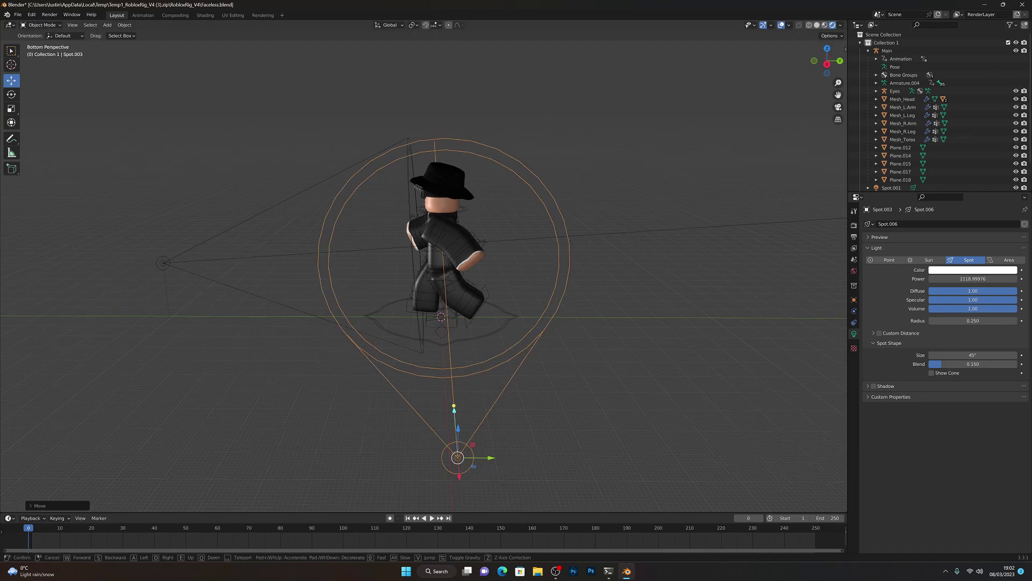
{"action": "key", "text": "a"}
{"action": "key", "text": "d"}
{"action": "left_click", "coordinate": [633, 349]}
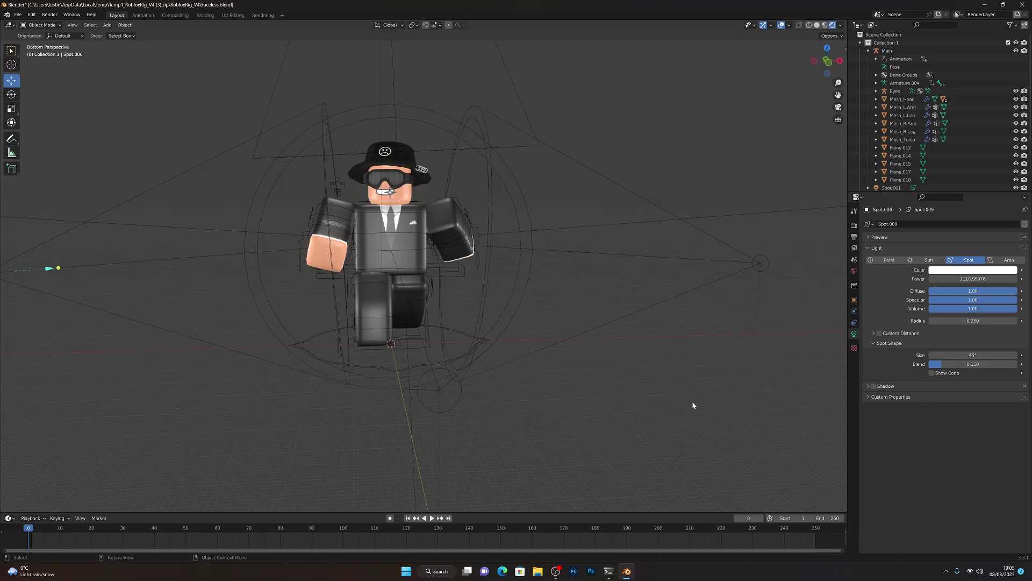
Examine the arrangement of spot lights above, in front of and on both sides of the character
{"action": "key", "text": "shift+grave"}
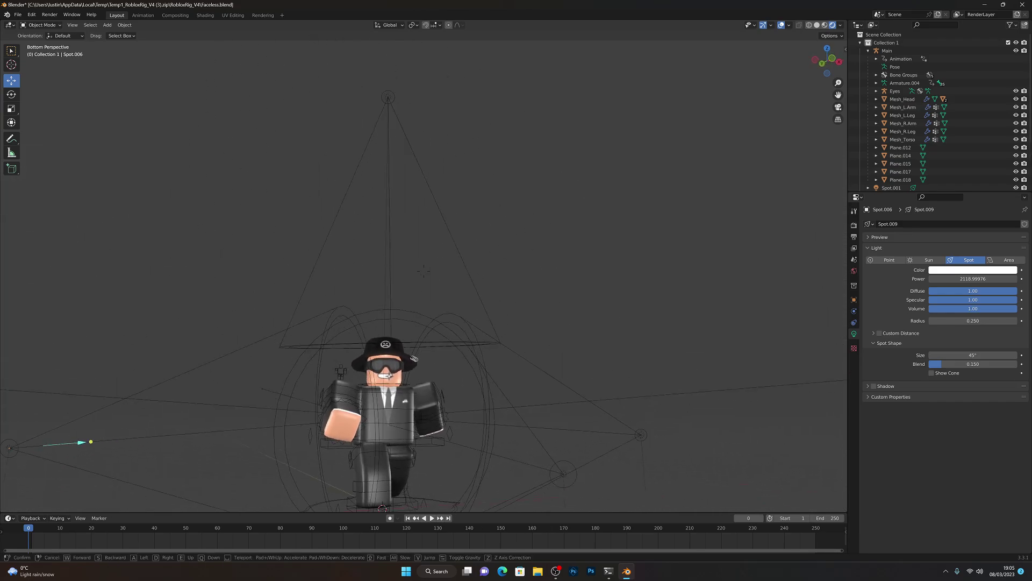
{"action": "key", "text": "s"}
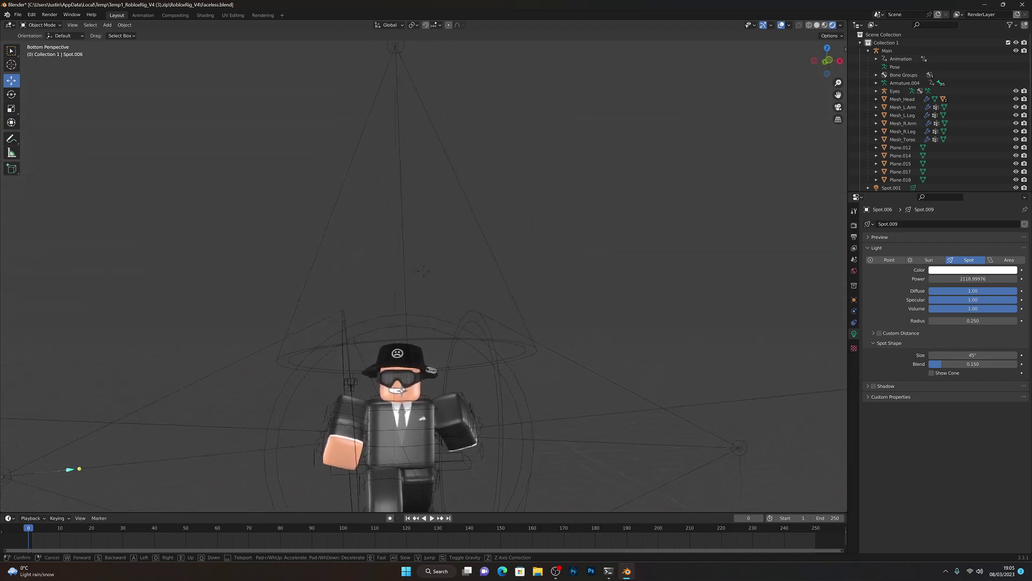
{"action": "left_click", "coordinate": [661, 377]}
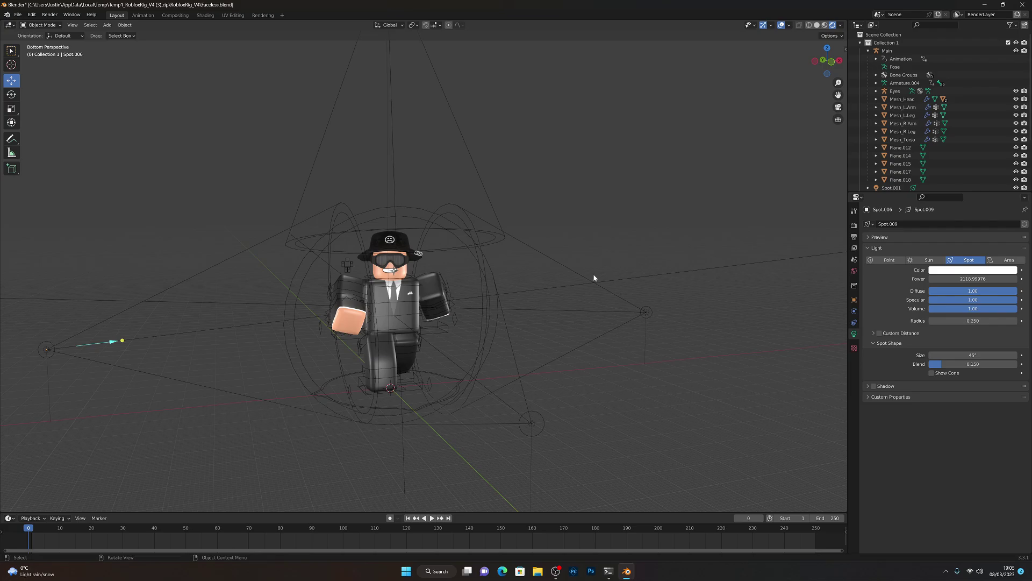
{"action": "middle_click_drag", "start_coordinate": [587, 242], "coordinate": [600, 230]}
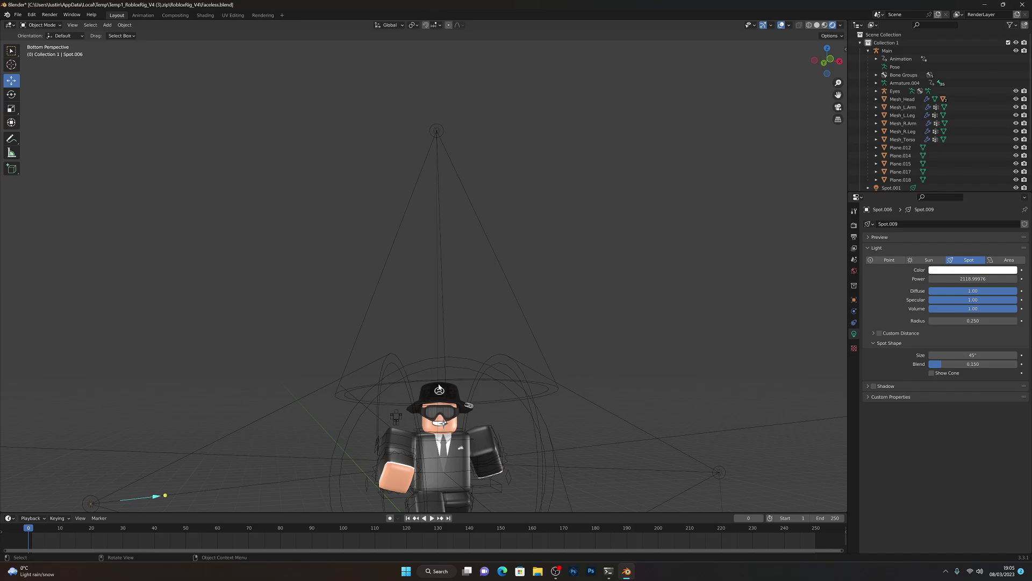
{"action": "key", "text": "shift+grave"}
{"action": "key", "text": "w"}
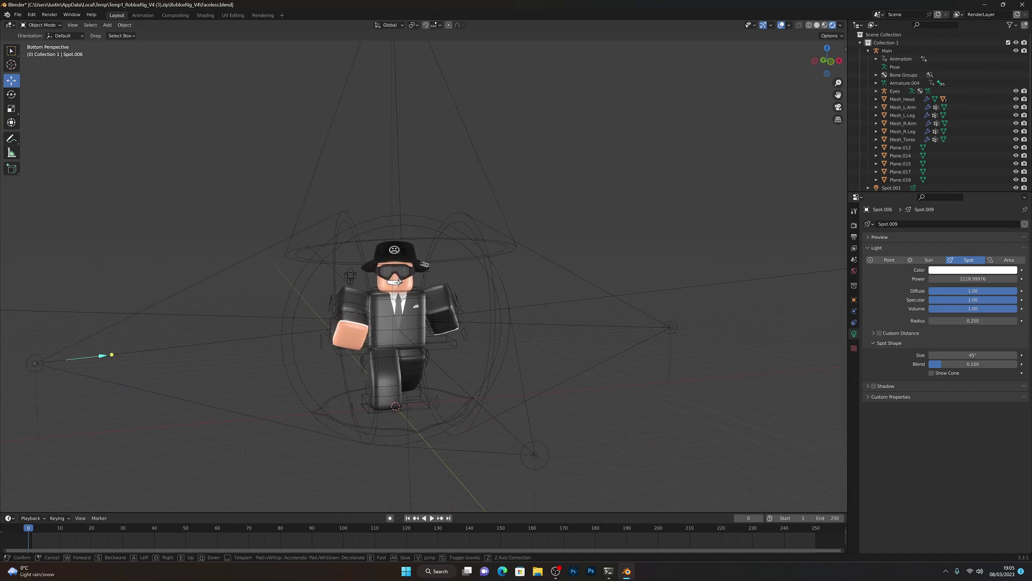
{"action": "left_click", "coordinate": [454, 344]}
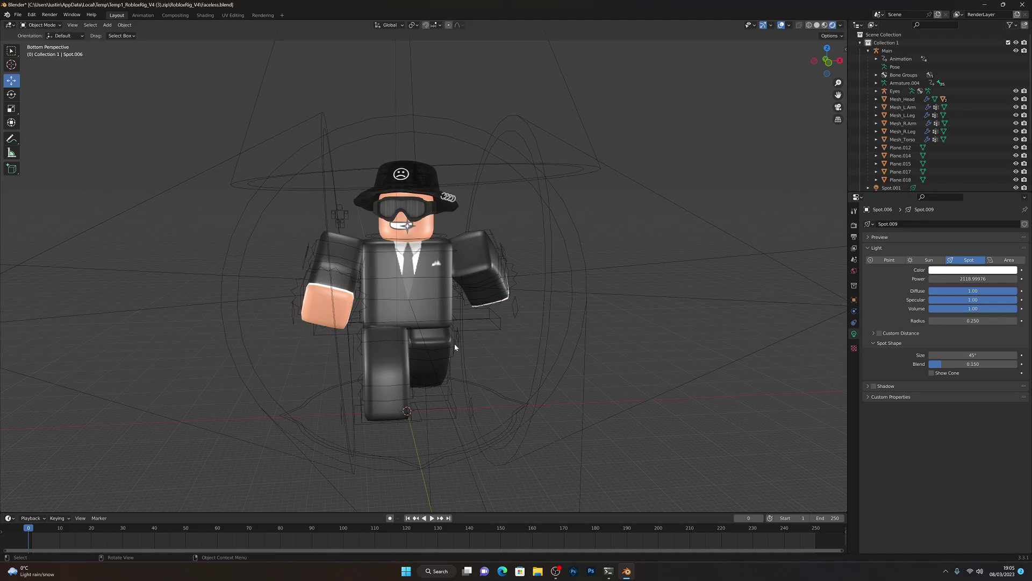
Select the torso mesh, show its material settings and raise Roughness to about 0.798
{"action": "left_click", "coordinate": [408, 271]}
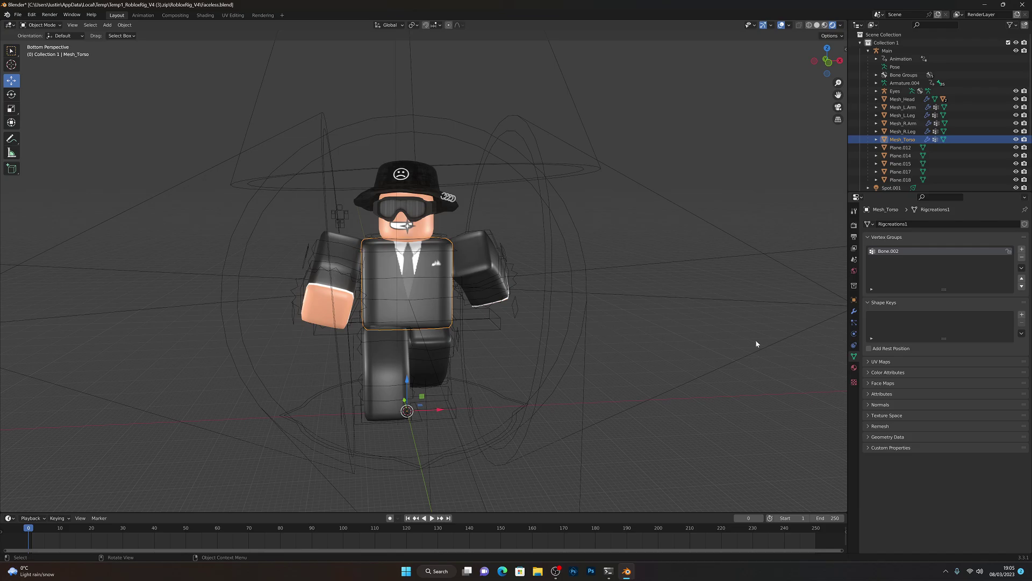
{"action": "left_click", "coordinate": [853, 367]}
{"action": "scroll", "coordinate": [909, 382], "scroll_direction": "down", "scroll_amount": 5}
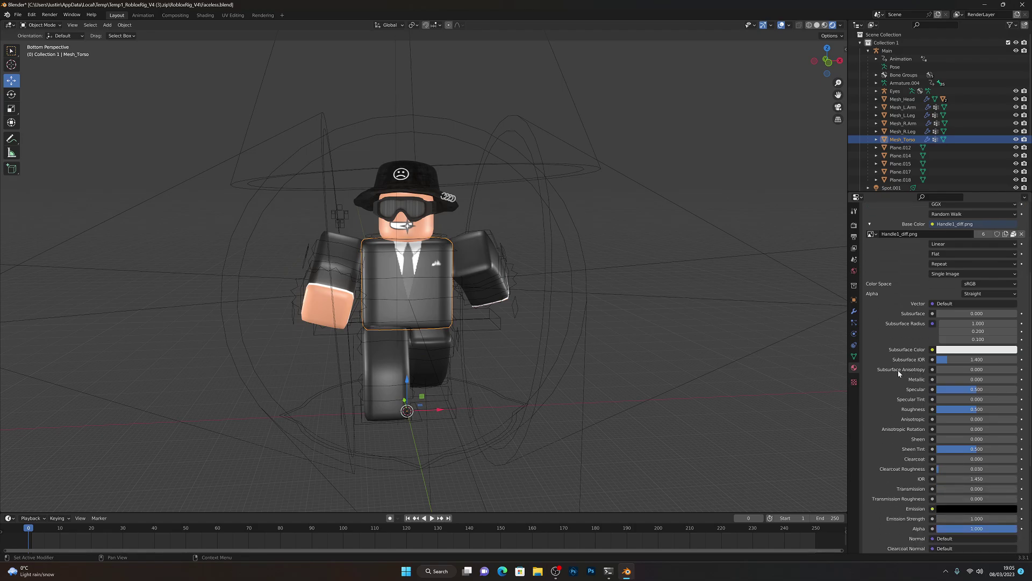
{"action": "scroll", "coordinate": [920, 369], "scroll_direction": "down", "scroll_amount": 1}
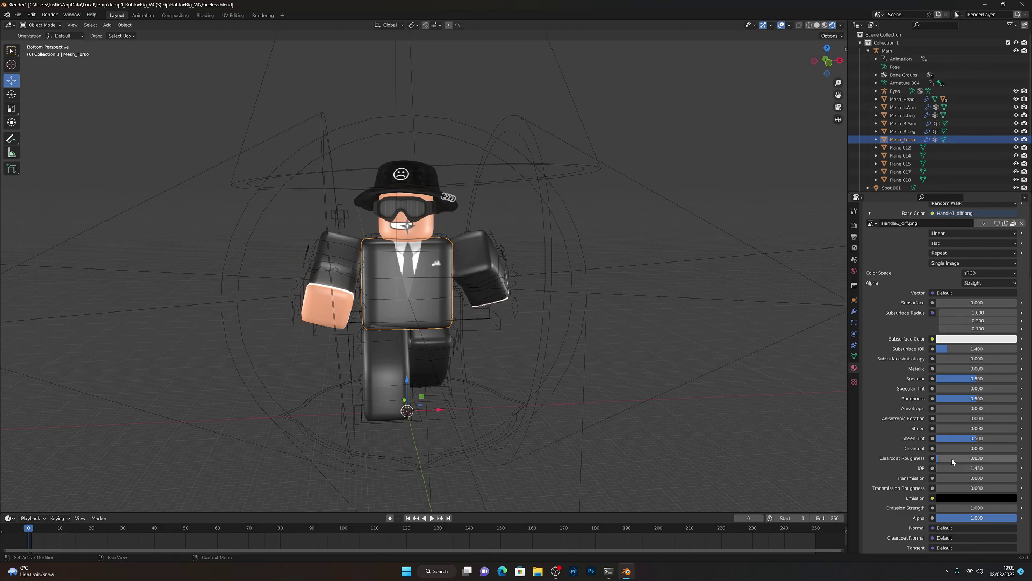
{"action": "left_click_drag", "start_coordinate": [974, 400], "coordinate": [1009, 399]}
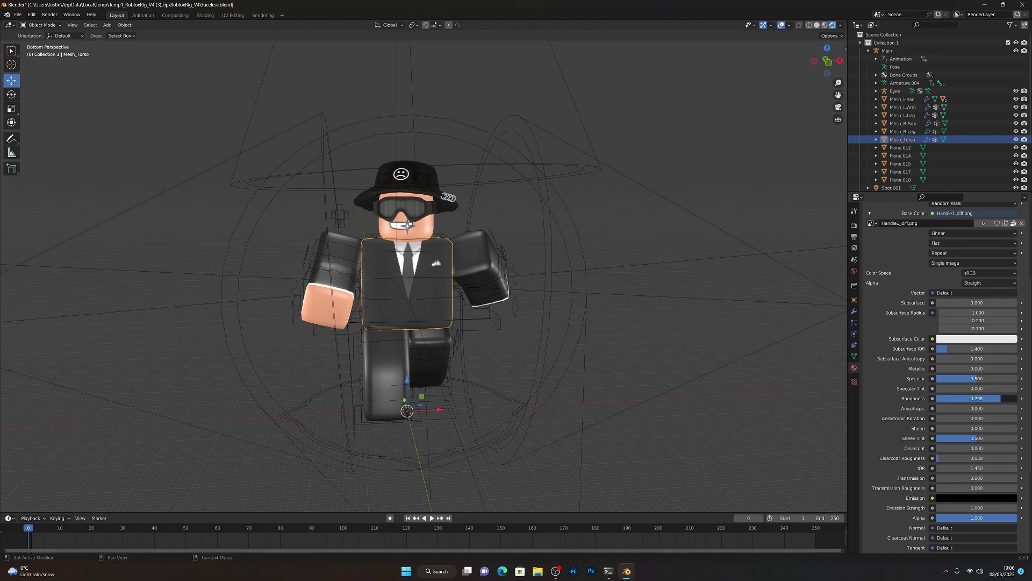
Set the torso material's Roughness to exactly 0.8
{"action": "left_click", "coordinate": [977, 398]}
{"action": "left_click", "coordinate": [961, 399]}
{"action": "key", "text": "BackSpace"}
{"action": "key", "text": "BackSpace"}
{"action": "key", "text": "BackSpace"}
{"action": "key", "text": "BackSpace"}
{"action": "key", "text": "BackSpace"}
{"action": "key", "text": "BackSpace"}
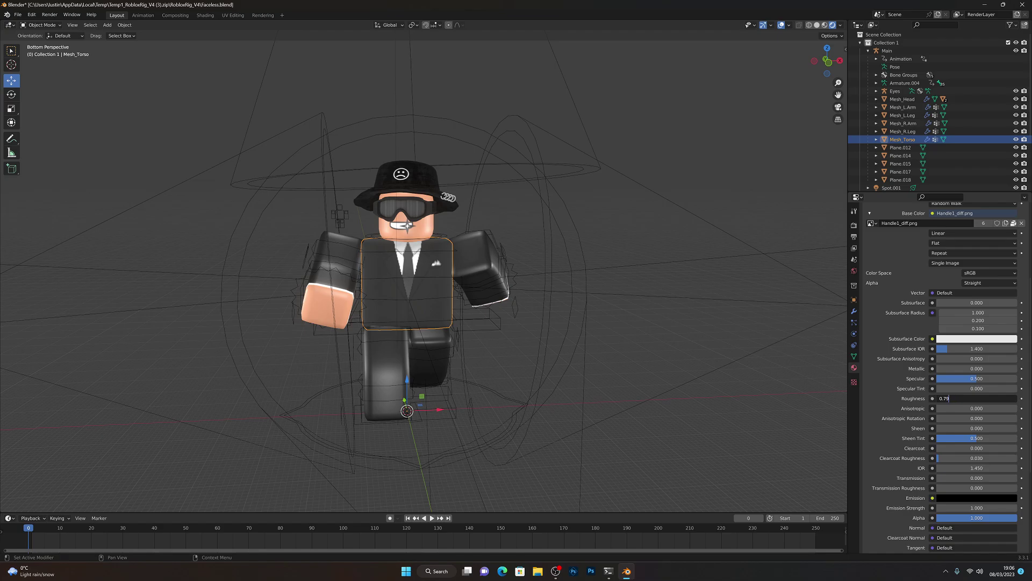
{"action": "type", "text": "5"}
{"action": "key", "text": "Return"}
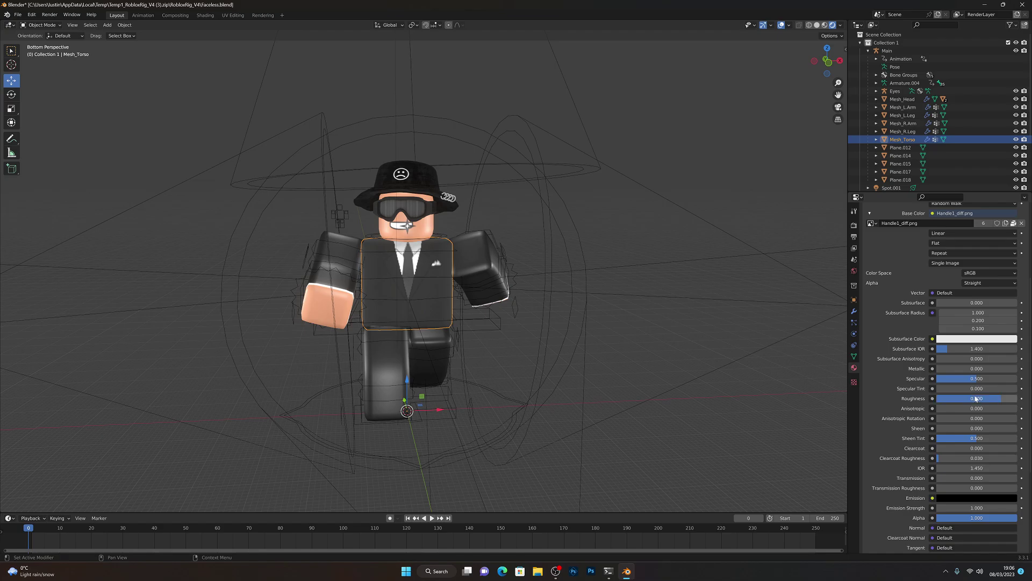
Select the left arm mesh and set its material's Roughness to 0.8
{"action": "left_click", "coordinate": [473, 291]}
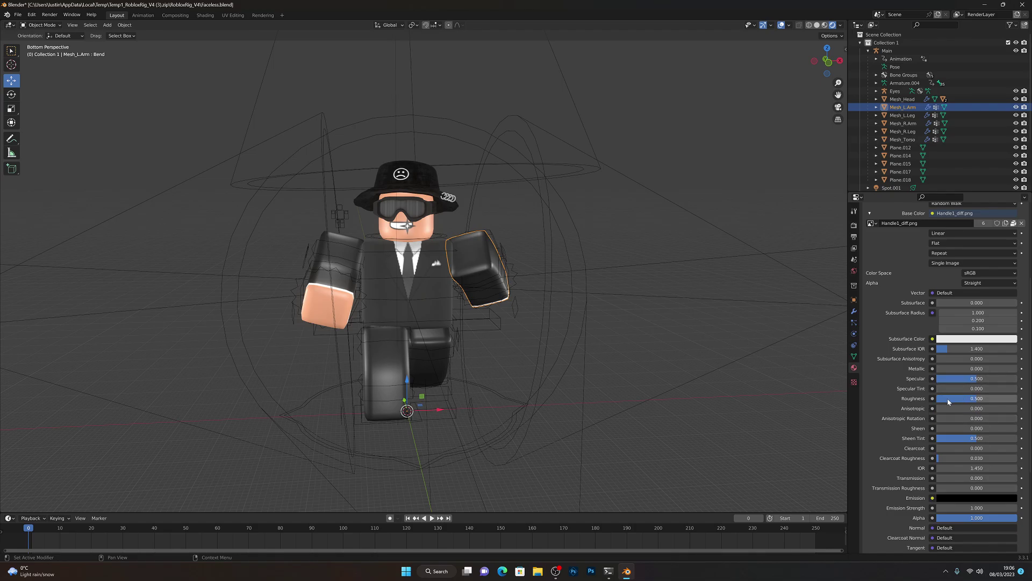
{"action": "left_click_drag", "start_coordinate": [975, 405], "coordinate": [984, 400]}
{"action": "left_click", "coordinate": [984, 401]}
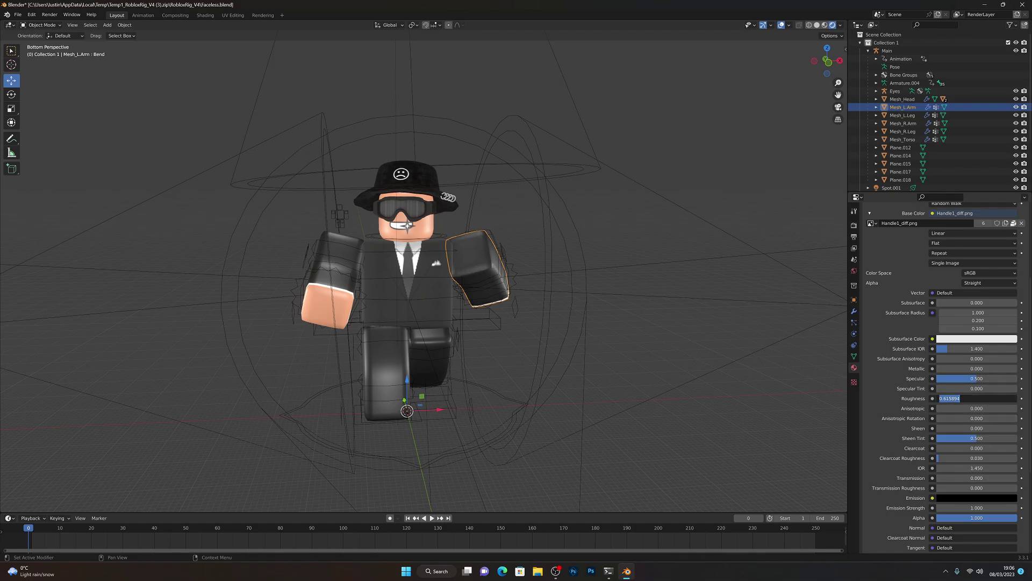
{"action": "key", "text": "BackSpace"}
{"action": "type", "text": "0.8"}
{"action": "key", "text": "BackSpace"}
{"action": "type", "text": "9"}
{"action": "key", "text": "Return"}
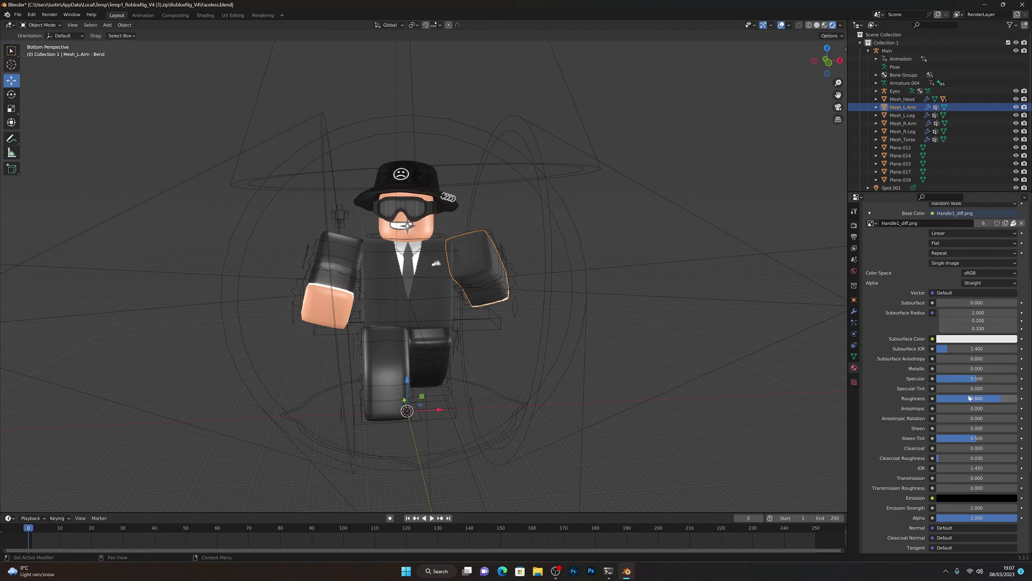
Select the right arm mesh and set its material's Roughness to 0.9
{"action": "left_click", "coordinate": [356, 247]}
{"action": "scroll", "coordinate": [975, 455], "scroll_direction": "down", "scroll_amount": 4}
{"action": "left_click", "coordinate": [975, 453]}
{"action": "type", "text": "0.9"}
{"action": "key", "text": "Return"}
Set the right leg material's Roughness to 0.8 and select the left leg mesh
{"action": "left_click", "coordinate": [393, 355]}
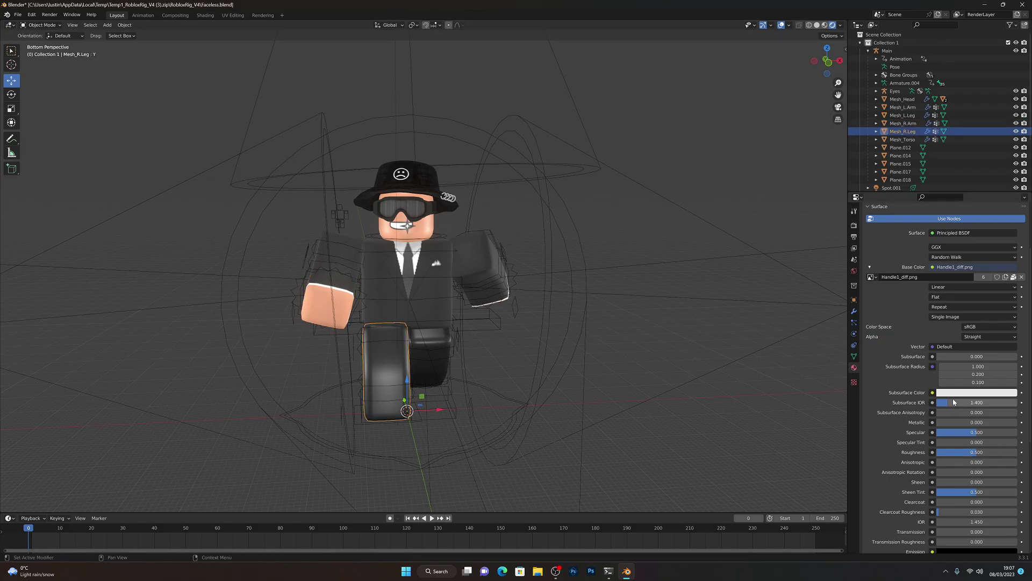
{"action": "left_click", "coordinate": [974, 452]}
{"action": "type", "text": "0.8"}
{"action": "key", "text": "Return"}
{"action": "left_click", "coordinate": [430, 356]}
{"action": "scroll", "coordinate": [999, 406], "scroll_direction": "down", "scroll_amount": 4}
{"action": "left_click", "coordinate": [977, 433]}
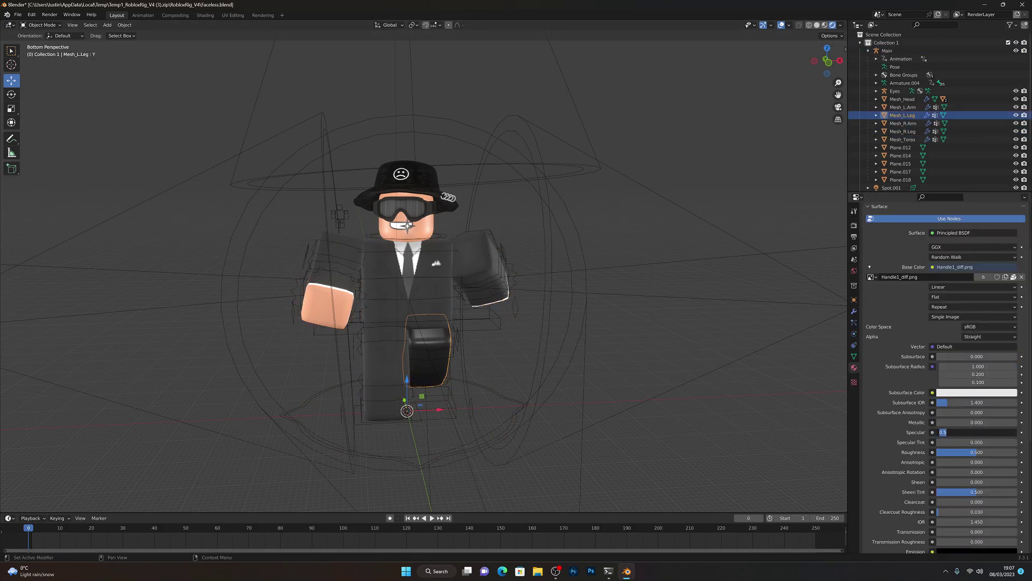
{"action": "type", "text": "0.8"}
{"action": "key", "text": "Return"}
{"action": "key", "text": "ctrl+z"}
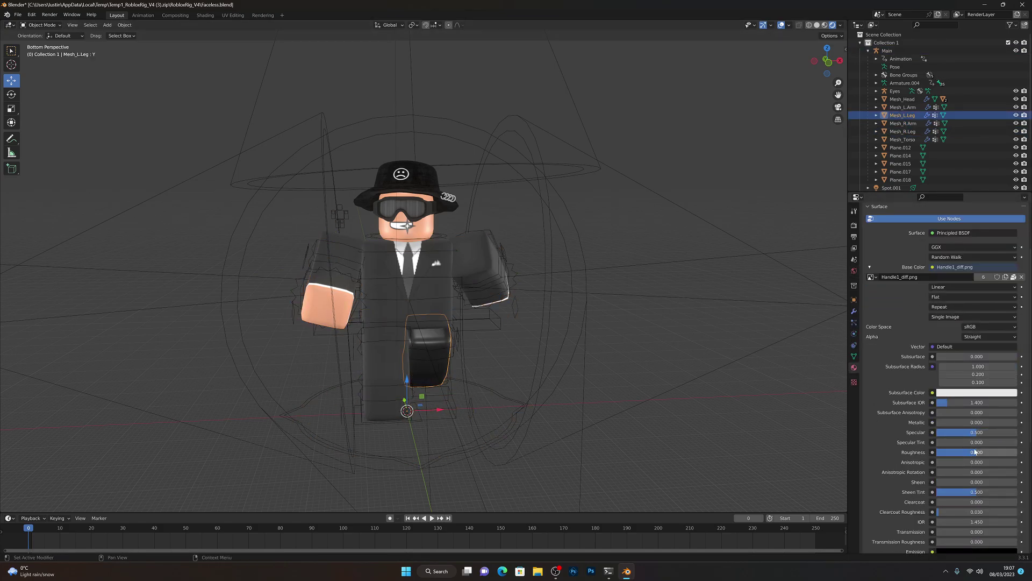
Set the left leg material's Roughness to 0.8
{"action": "left_click", "coordinate": [975, 452]}
{"action": "type", "text": "0.8"}
{"action": "key", "text": "Return"}
Select the character's head and set its material's Roughness to 0.8
{"action": "left_click", "coordinate": [416, 226]}
{"action": "left_click", "coordinate": [975, 453]}
{"action": "type", "text": "0.8"}
{"action": "key", "text": "Return"}
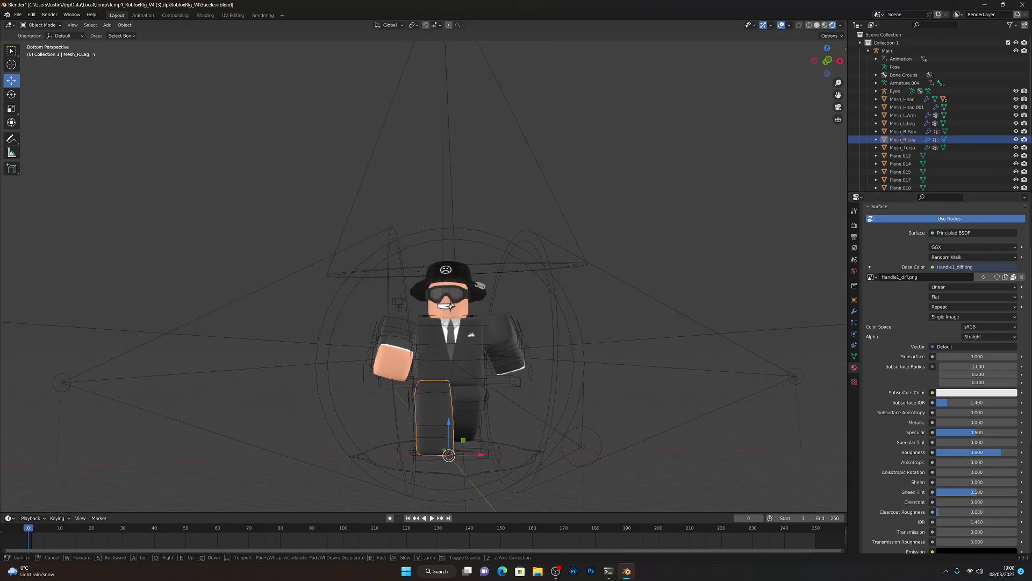
Duplicate the right leg mesh twice, leaving both copies in their original place
{"action": "key", "text": "w"}
{"action": "left_click", "coordinate": [625, 328]}
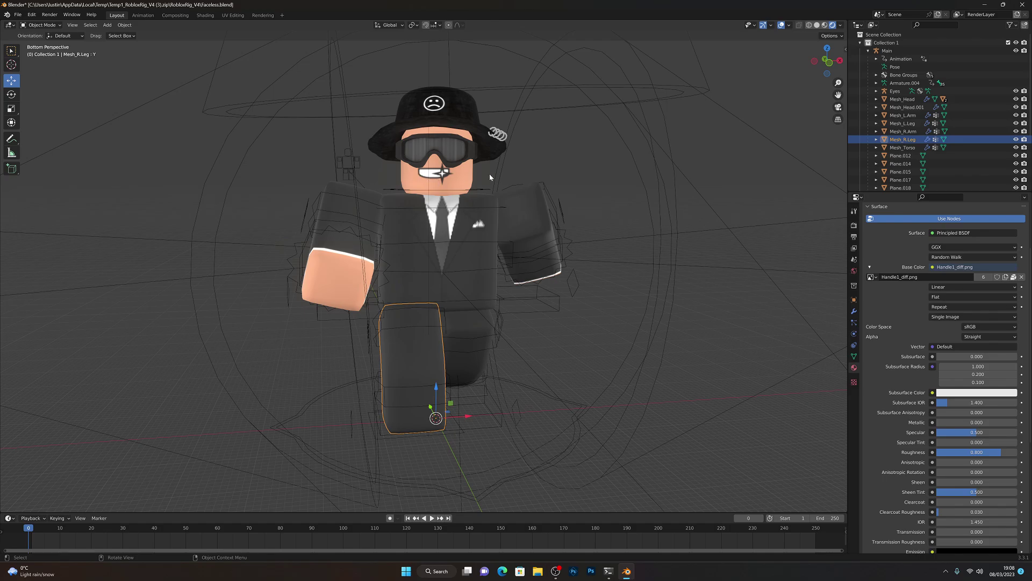
{"action": "key", "text": "shift+d"}
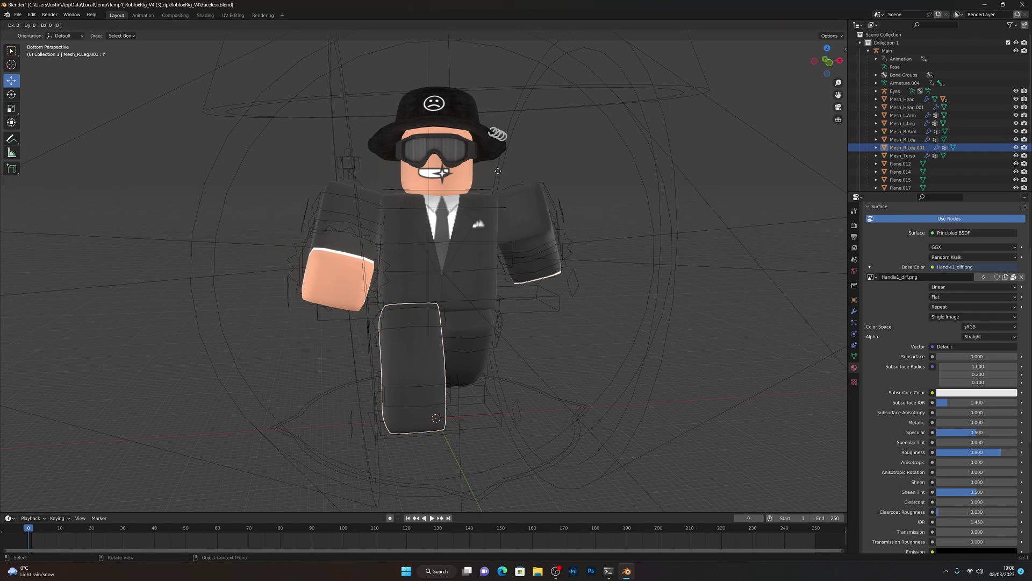
{"action": "key", "text": "Escape"}
{"action": "key", "text": "shift+d"}
{"action": "right_click", "coordinate": [490, 172]}
Examine the character's matte materials and lighting from the side, at an angle and from the front
{"action": "key", "text": "shift+grave"}
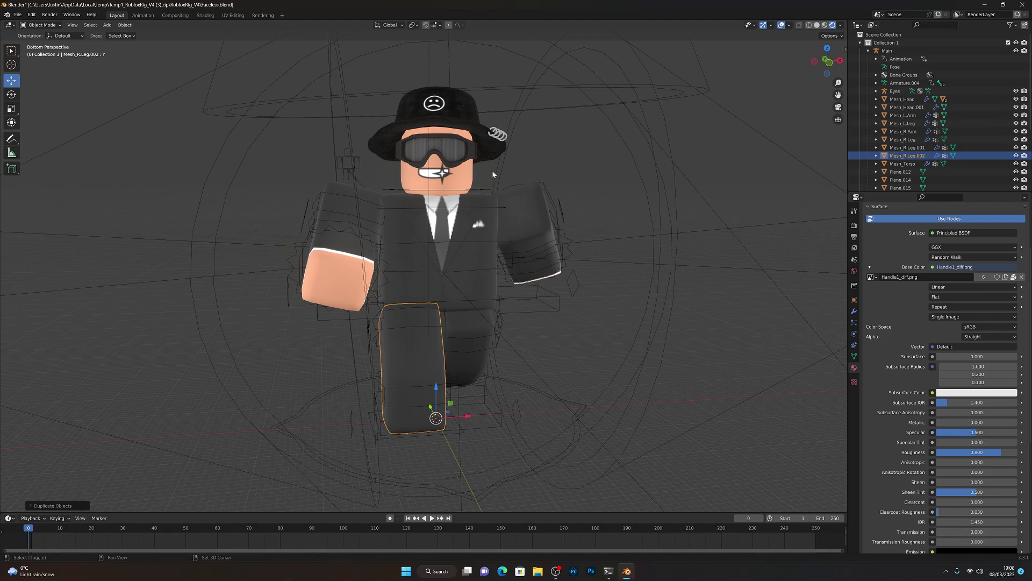
{"action": "key", "text": "d"}
{"action": "key", "text": "a"}
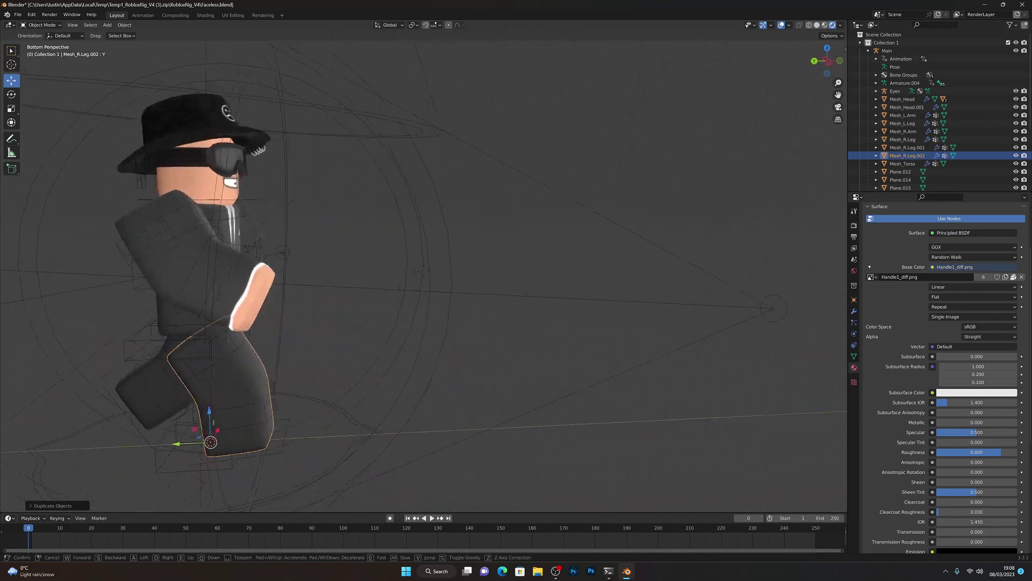
{"action": "key", "text": "s"}
{"action": "key", "text": "d"}
{"action": "key", "text": "a"}
{"action": "key", "text": "w"}
{"action": "key", "text": "d"}
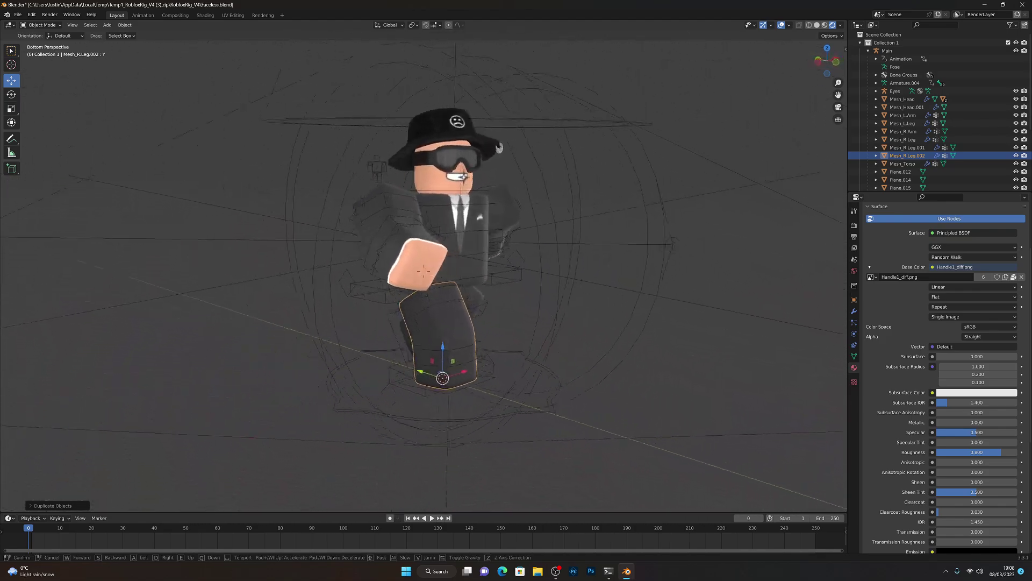
{"action": "key", "text": "a"}
{"action": "key", "text": "w"}
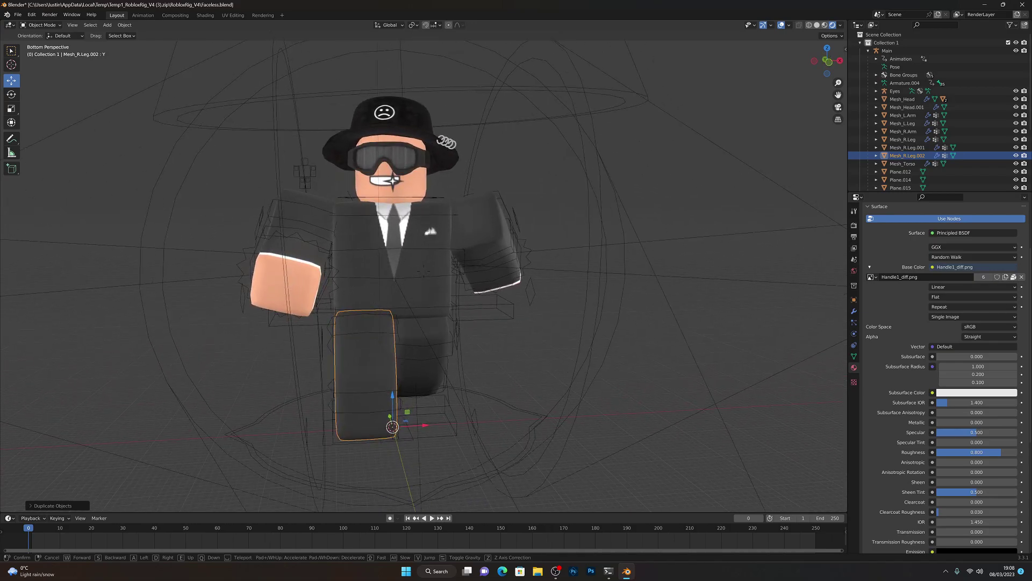
{"action": "left_click", "coordinate": [493, 172]}
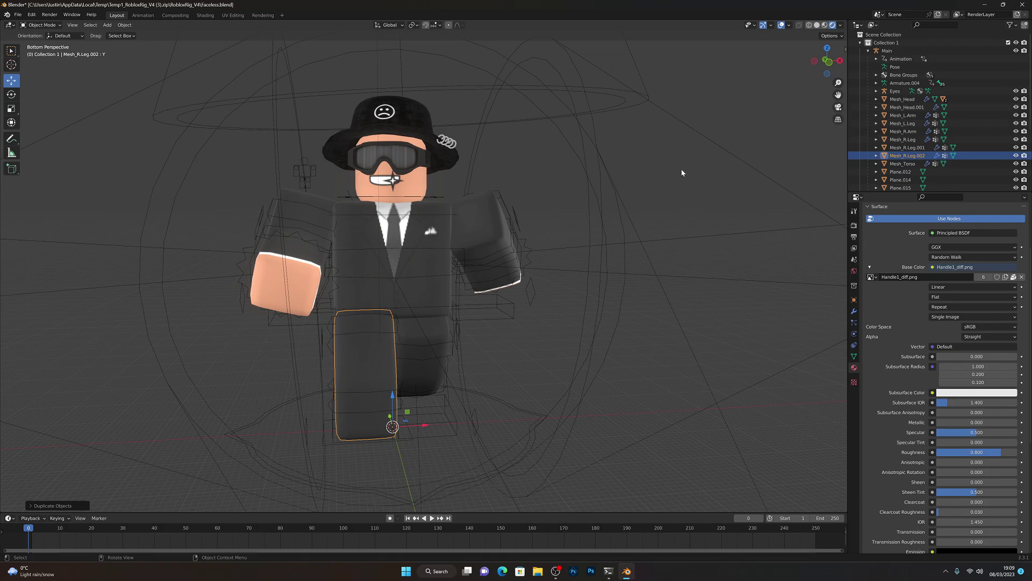
Add a camera to the scene and switch the viewport to look through it
{"action": "key", "text": "shift+a"}
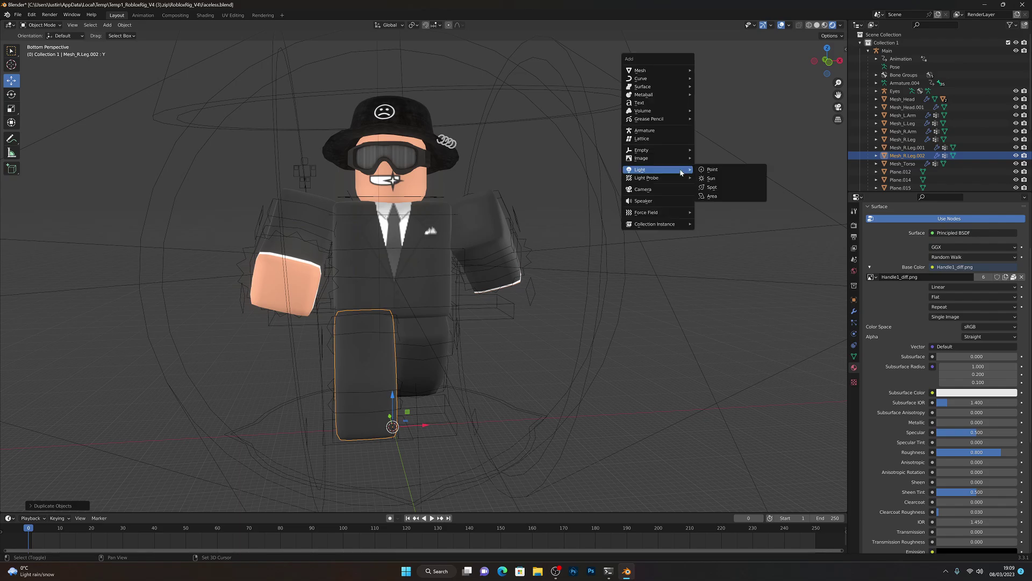
{"action": "left_click", "coordinate": [661, 193]}
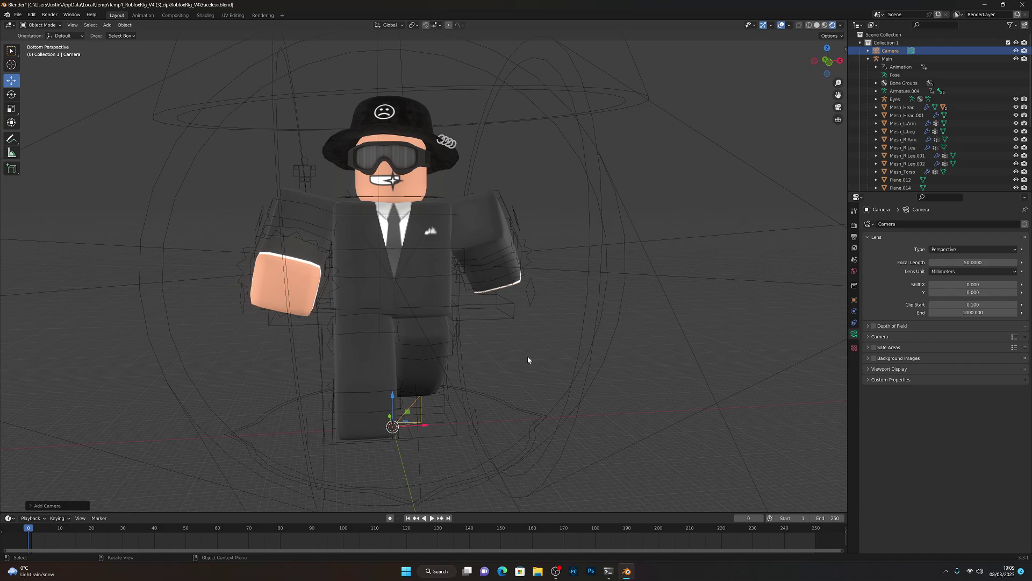
{"action": "left_click", "coordinate": [840, 108]}
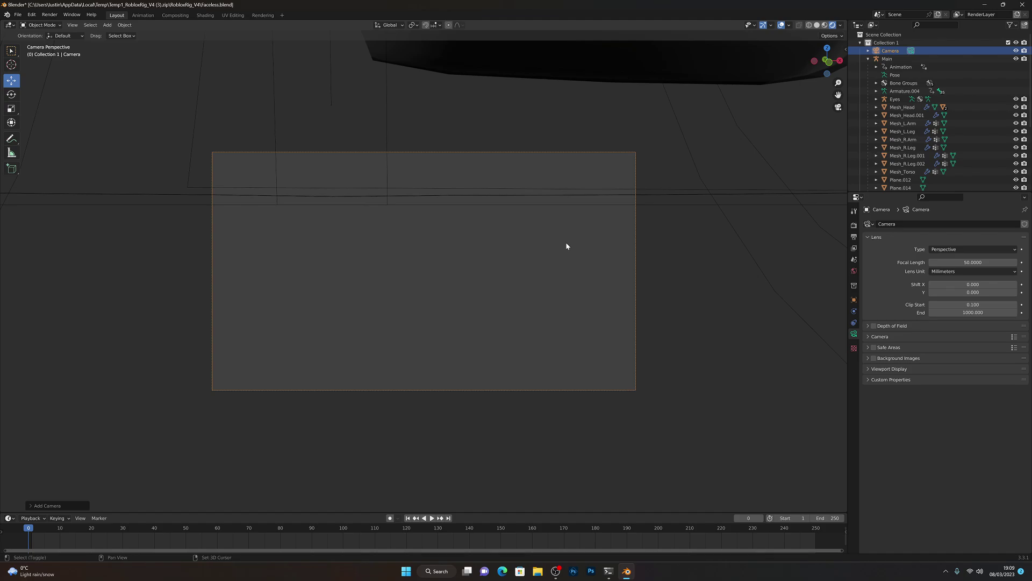
Fly the camera back and sideways until the whole character is centred in the frame
{"action": "key", "text": "shift+grave"}
{"action": "key", "text": "s"}
{"action": "key", "text": "w"}
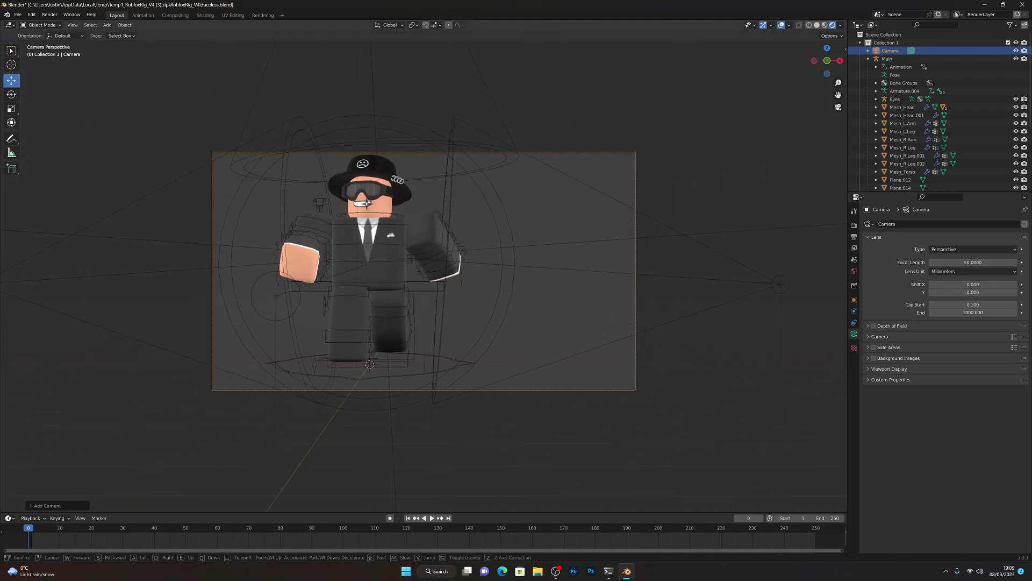
{"action": "key", "text": "a"}
{"action": "key", "text": "w"}
{"action": "key", "text": "s"}
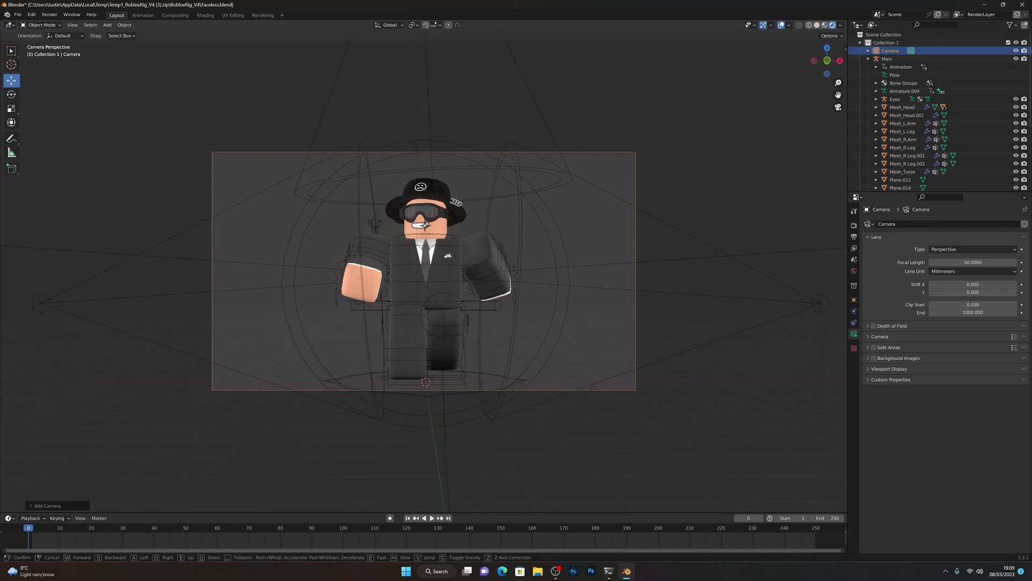
{"action": "left_click", "coordinate": [566, 243]}
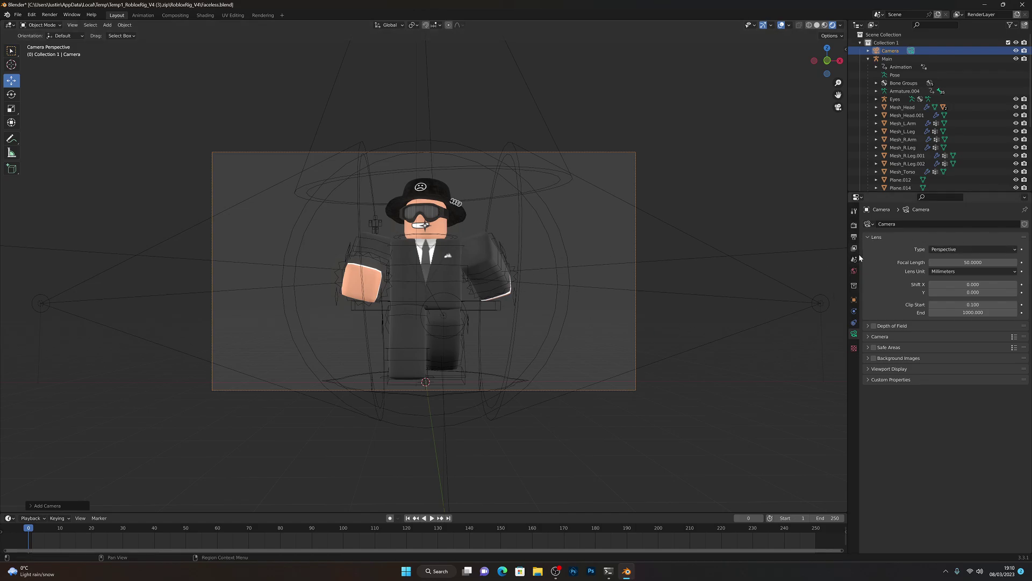
Set the output resolution to 1000 px in X and 1000 px in Y
{"action": "left_click", "coordinate": [854, 226]}
{"action": "left_click", "coordinate": [854, 236]}
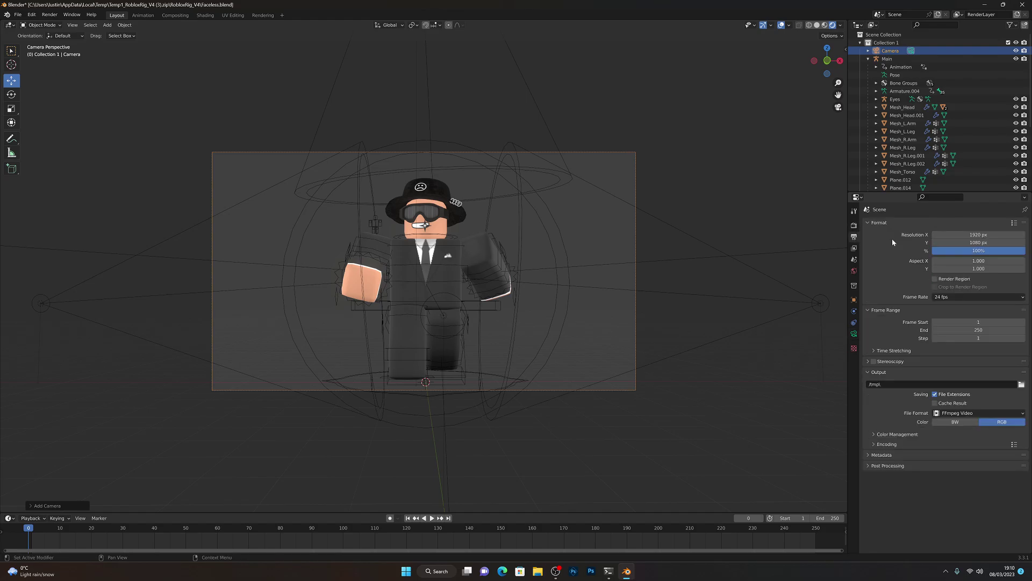
{"action": "left_click", "coordinate": [980, 235]}
{"action": "type", "text": "1080"}
{"action": "key", "text": "Return"}
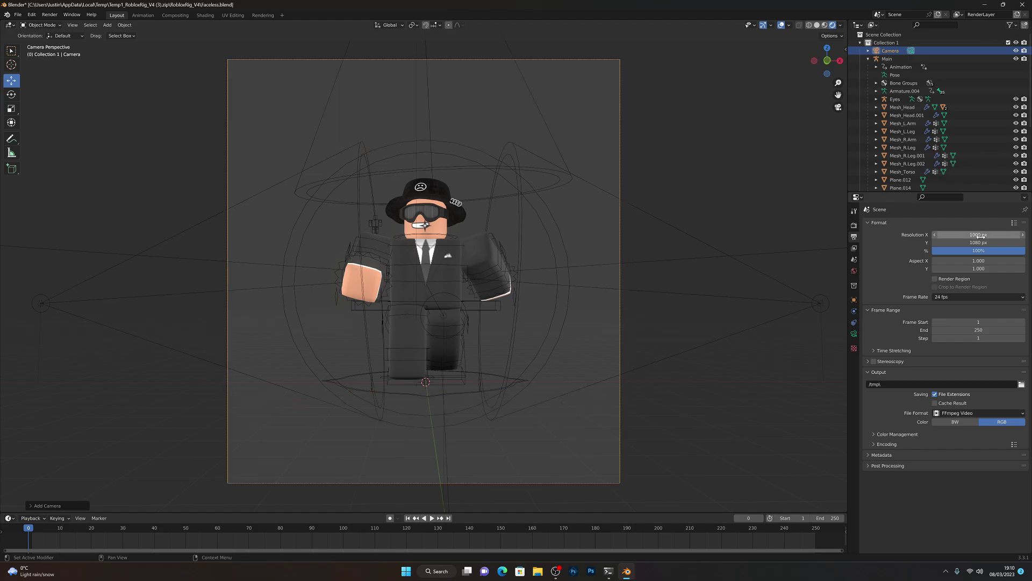
{"action": "left_click", "coordinate": [966, 242]}
{"action": "type", "text": "1000"}
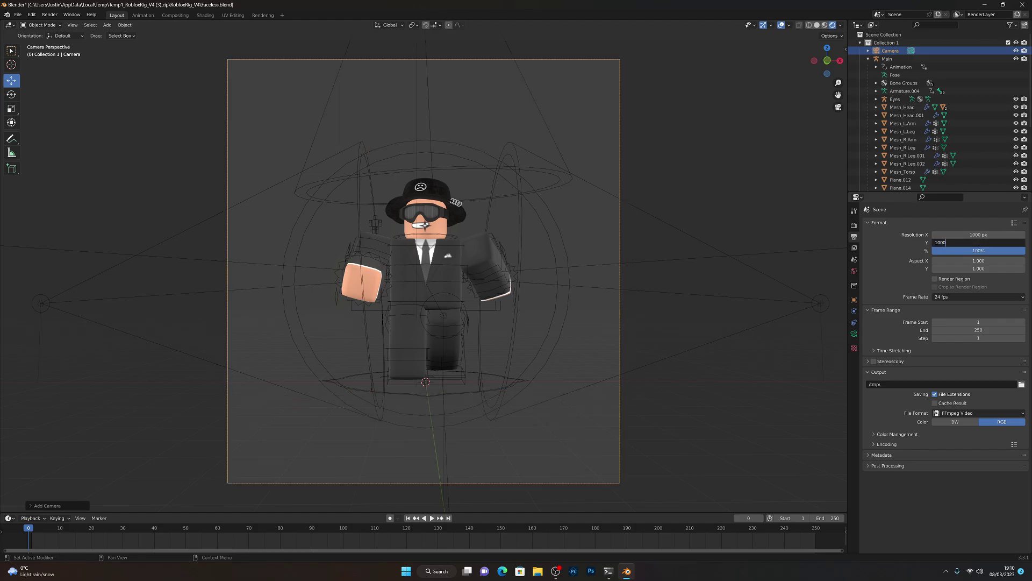
{"action": "key", "text": "Return"}
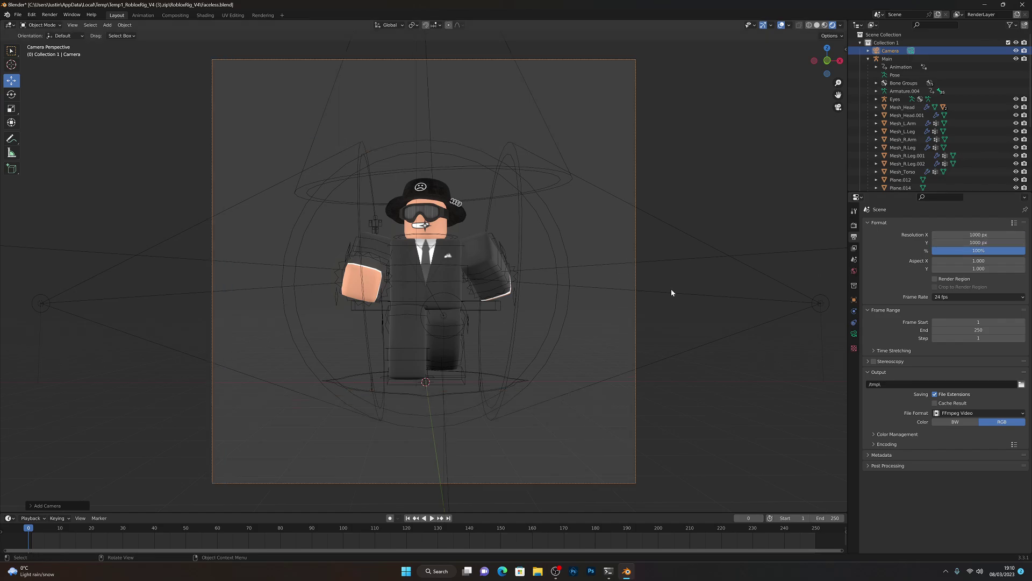
Fly the camera closer so the character fills more of the square frame, facing it from the front
{"action": "key", "text": "shift+grave"}
{"action": "key", "text": "w"}
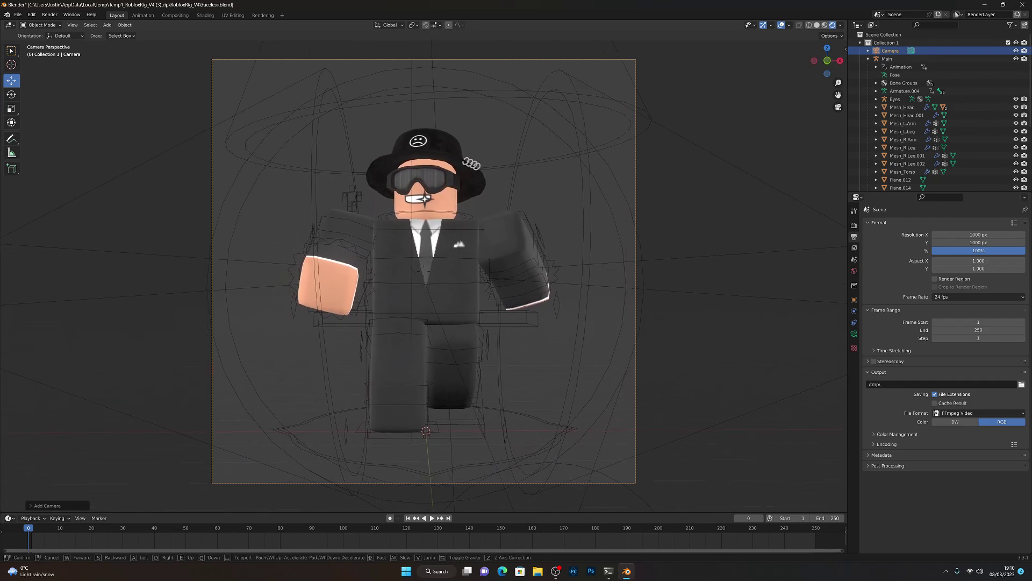
{"action": "key", "text": "s"}
{"action": "key", "text": "w"}
{"action": "left_click", "coordinate": [746, 284]}
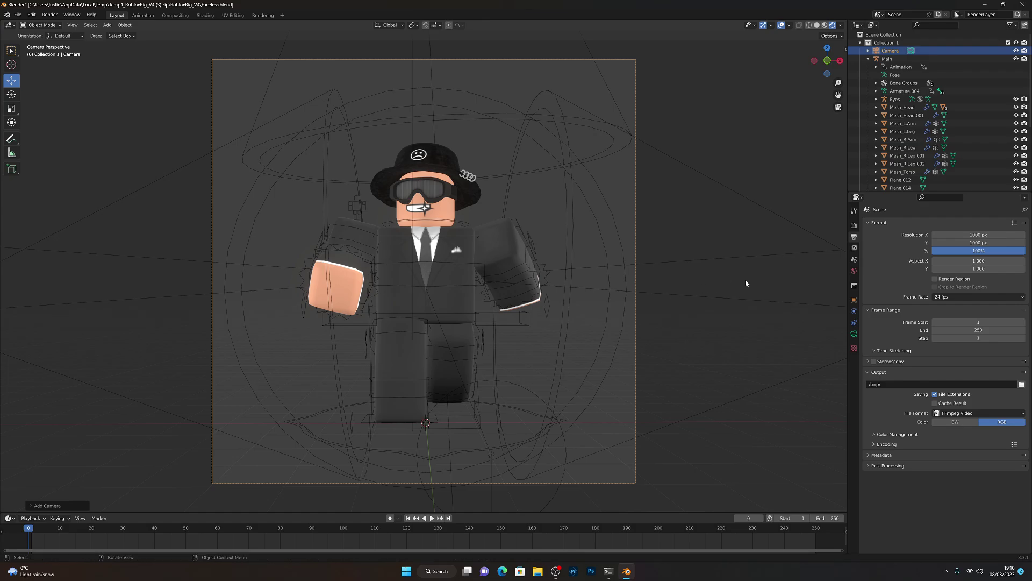
{"action": "key", "text": "shift+grave"}
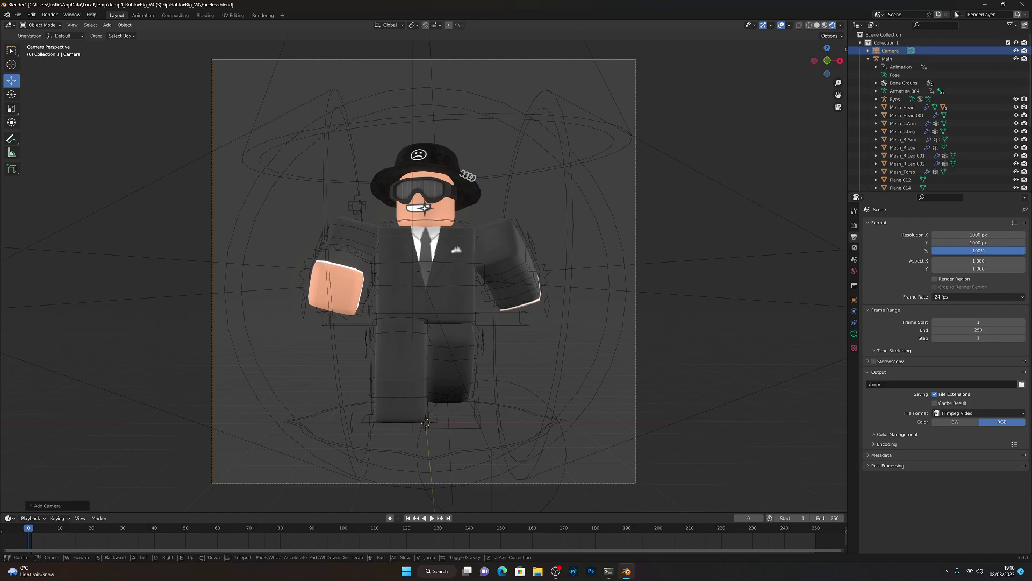
{"action": "left_click", "coordinate": [745, 284]}
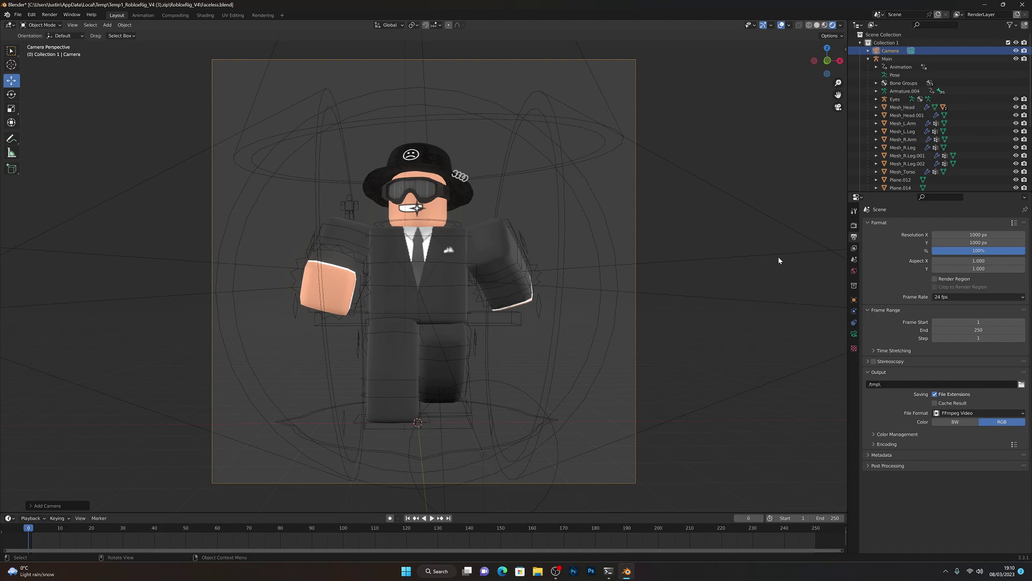
Make the render background transparent in the Film settings
{"action": "left_click", "coordinate": [854, 225]}
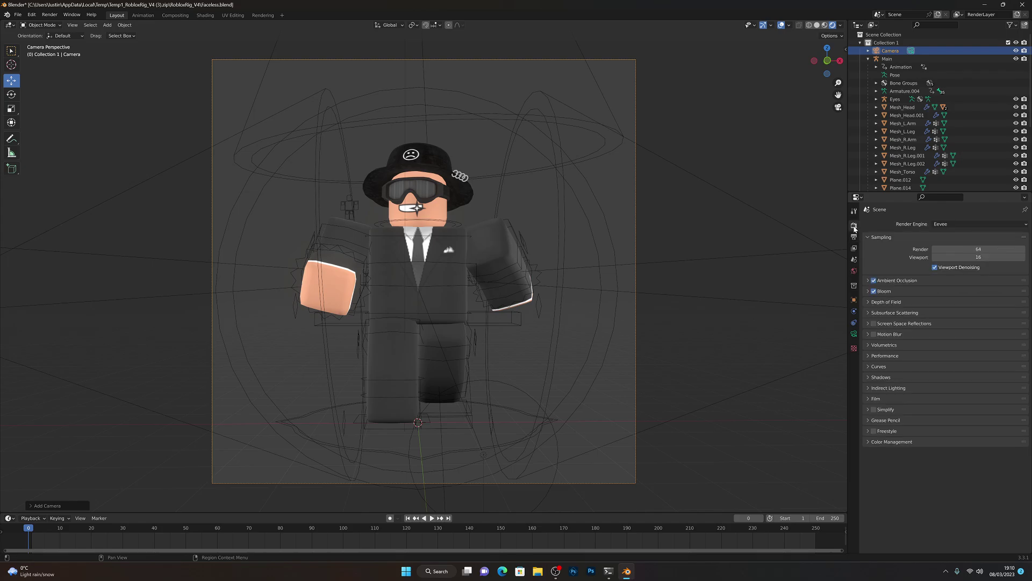
{"action": "left_click", "coordinate": [872, 400]}
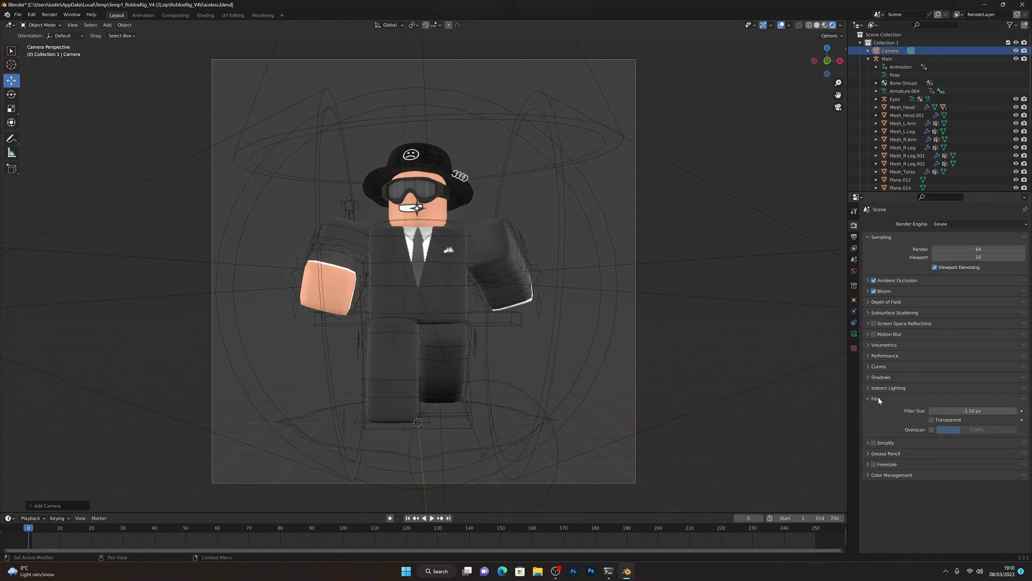
{"action": "left_click", "coordinate": [932, 420]}
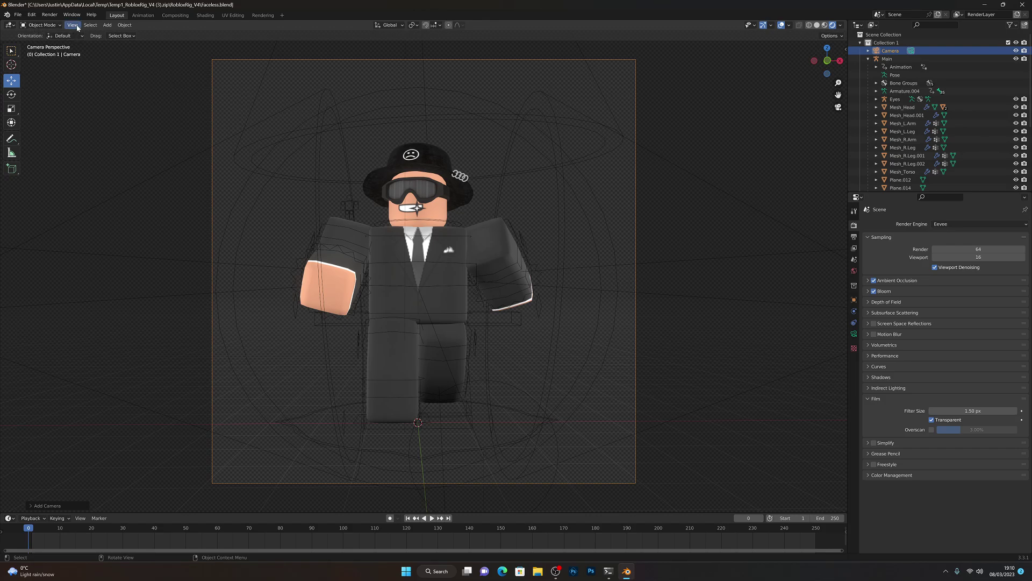
Render a test image from the camera and close the result window
{"action": "left_click", "coordinate": [49, 15]}
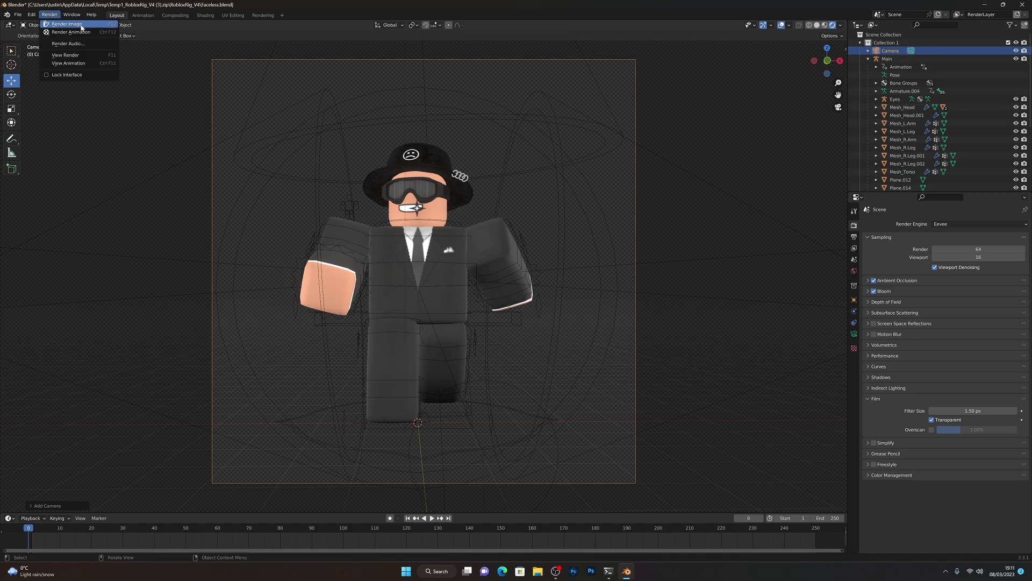
{"action": "left_click", "coordinate": [67, 25]}
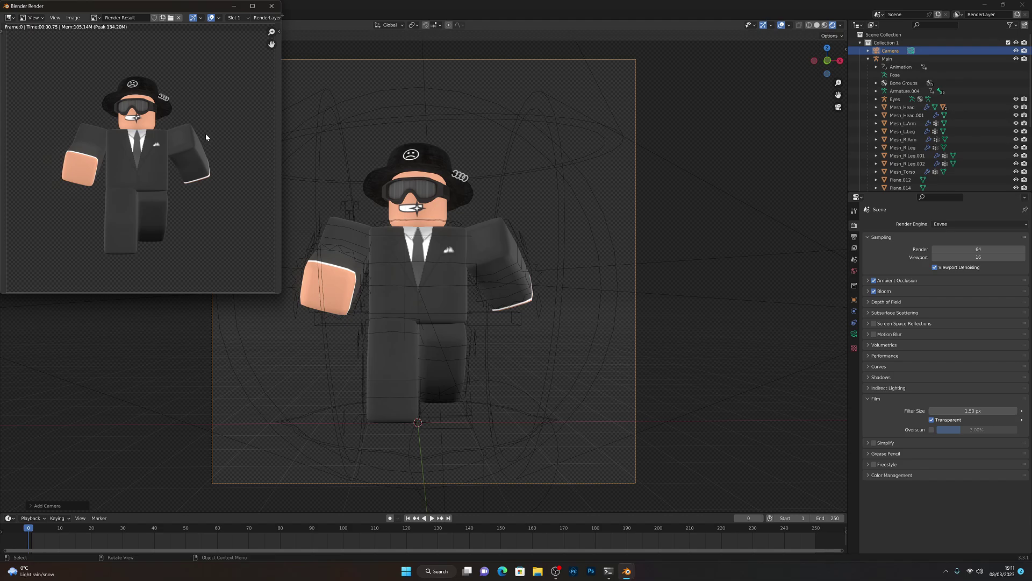
{"action": "left_click", "coordinate": [271, 6]}
Fly the camera to a slightly higher angle on the character, keeping the full body inside the frame
{"action": "key", "text": "shift+grave"}
{"action": "key", "text": "w"}
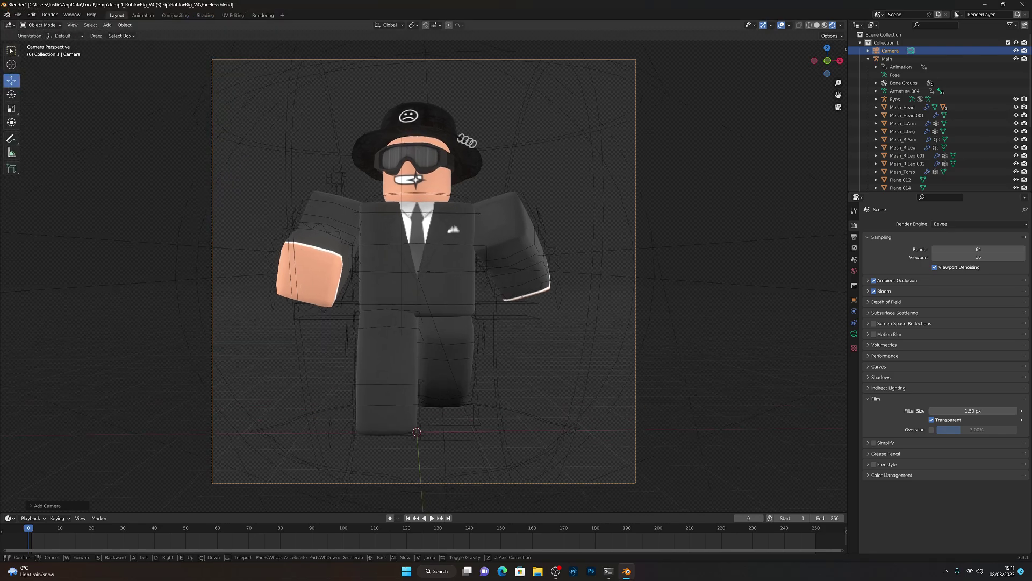
{"action": "key", "text": "w"}
{"action": "key", "text": "s"}
{"action": "key", "text": "w"}
{"action": "key", "text": "s"}
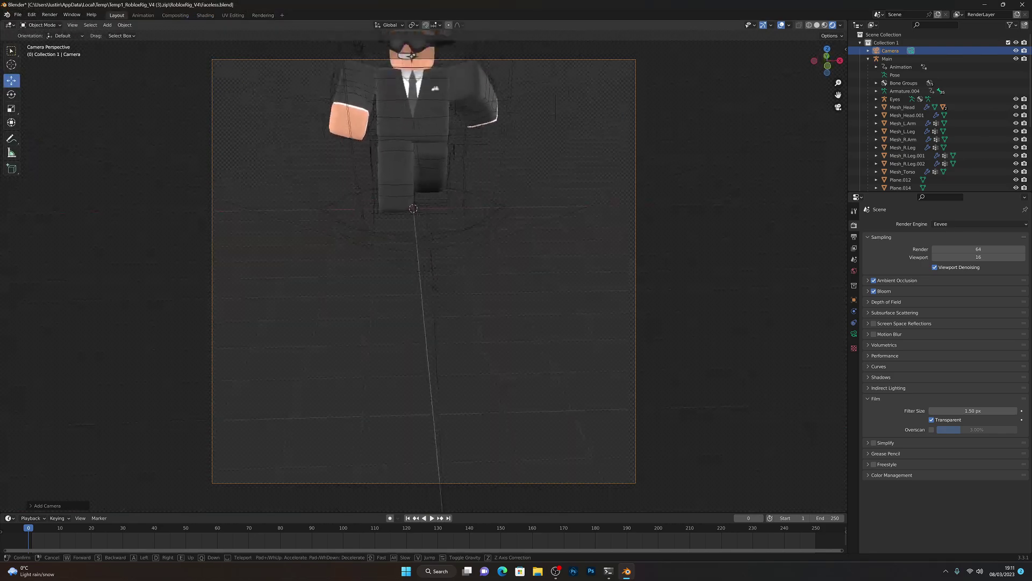
{"action": "key", "text": "w"}
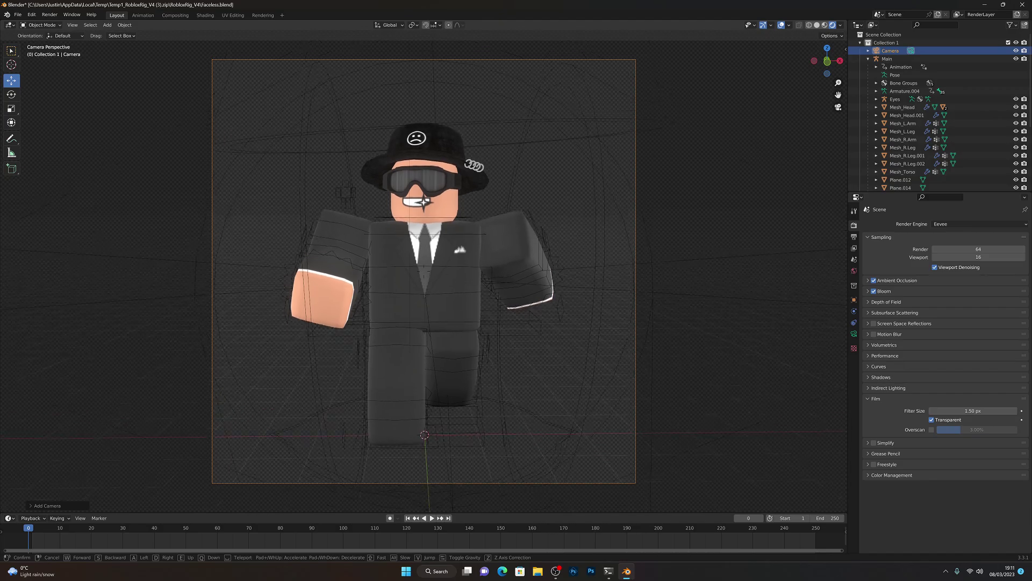
{"action": "key", "text": "s"}
{"action": "key", "text": "w"}
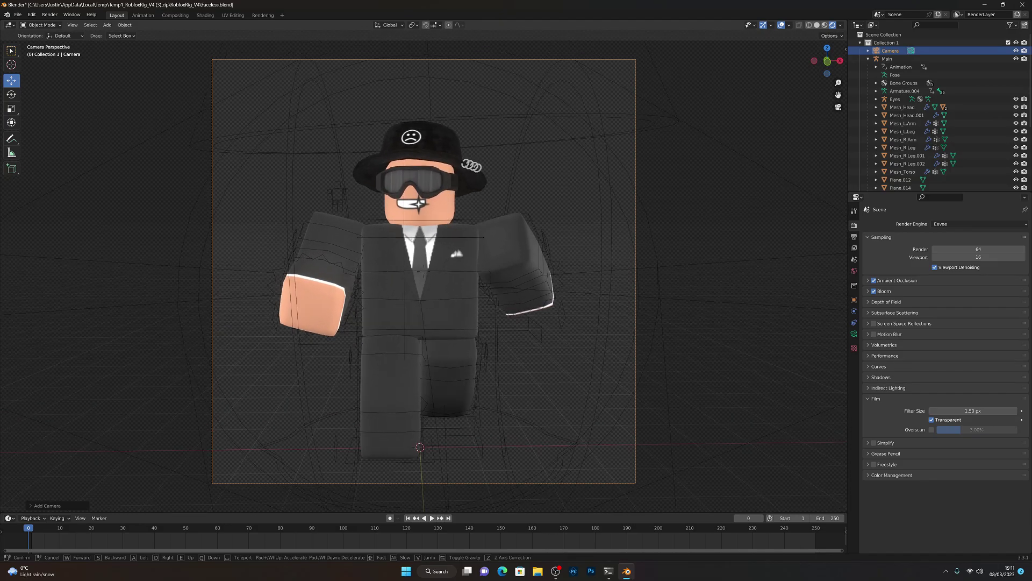
{"action": "key", "text": "s"}
{"action": "left_click", "coordinate": [369, 164]}
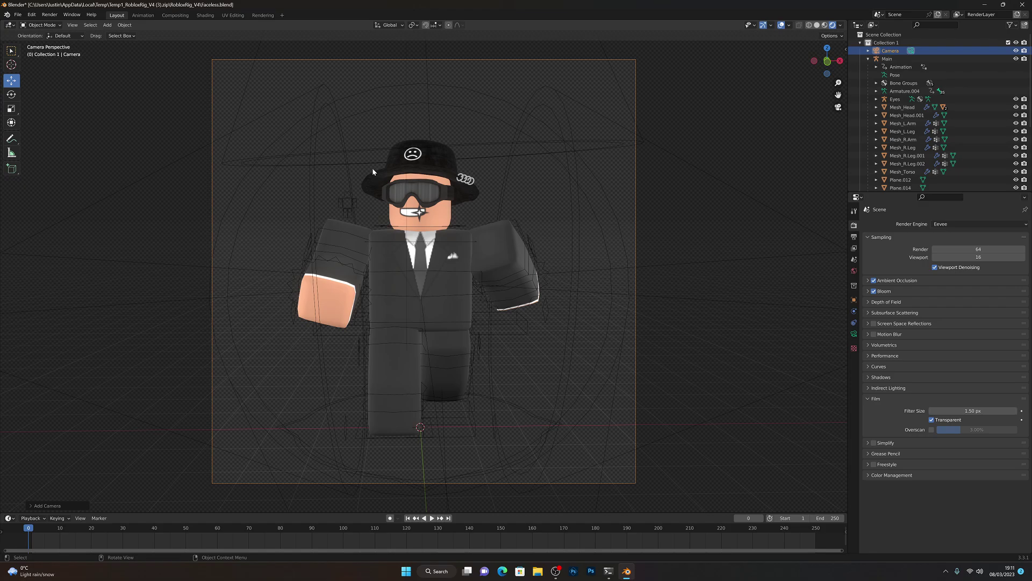
Render the image from the repositioned camera and maximize the result window
{"action": "left_click", "coordinate": [49, 14]}
{"action": "left_click", "coordinate": [55, 24]}
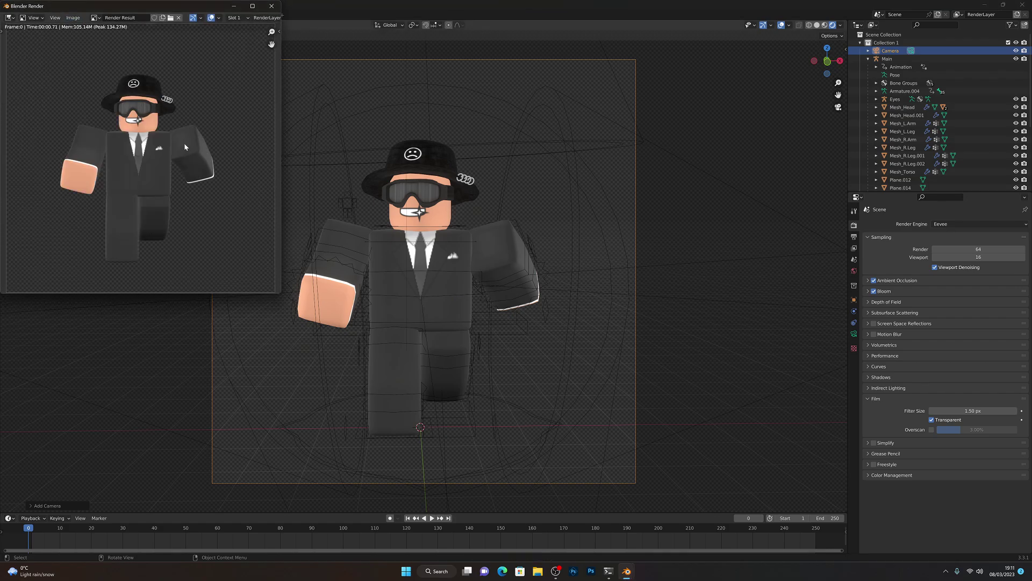
{"action": "left_click", "coordinate": [253, 6]}
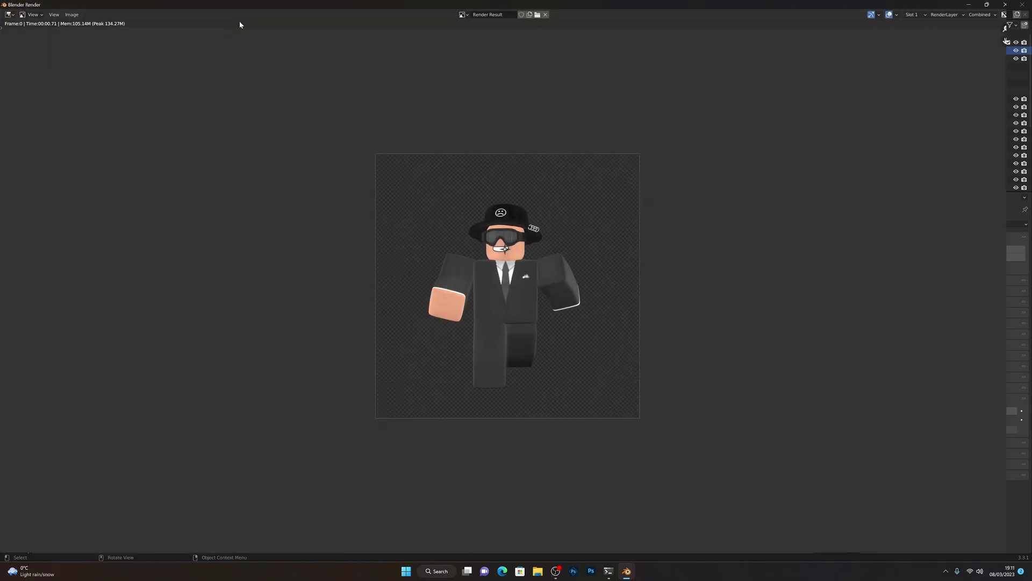
Open the save dialog for the render, choose the Saved Pictures folder and name the file "Avatar sample"
{"action": "left_click", "coordinate": [73, 16]}
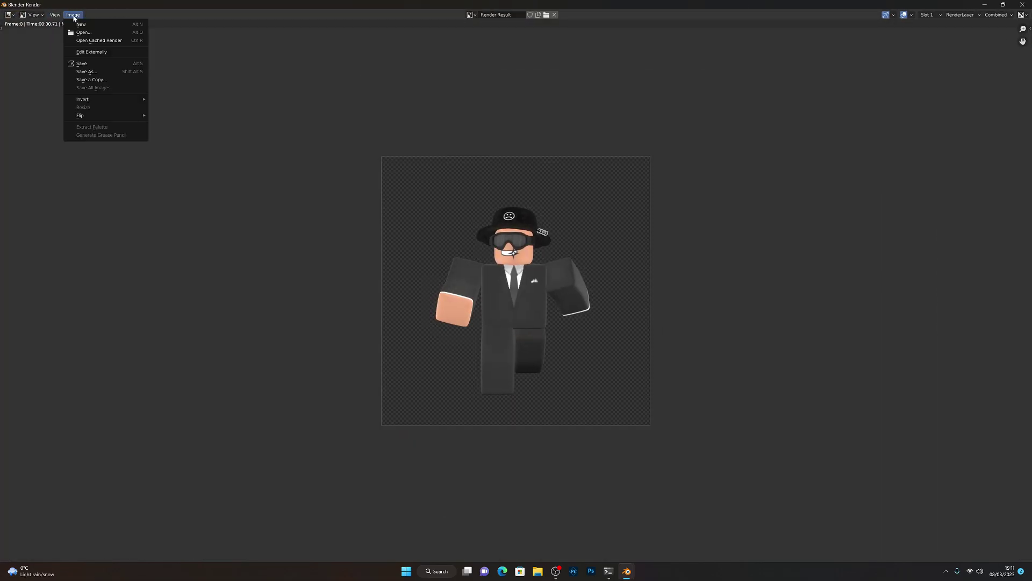
{"action": "left_click", "coordinate": [92, 72]}
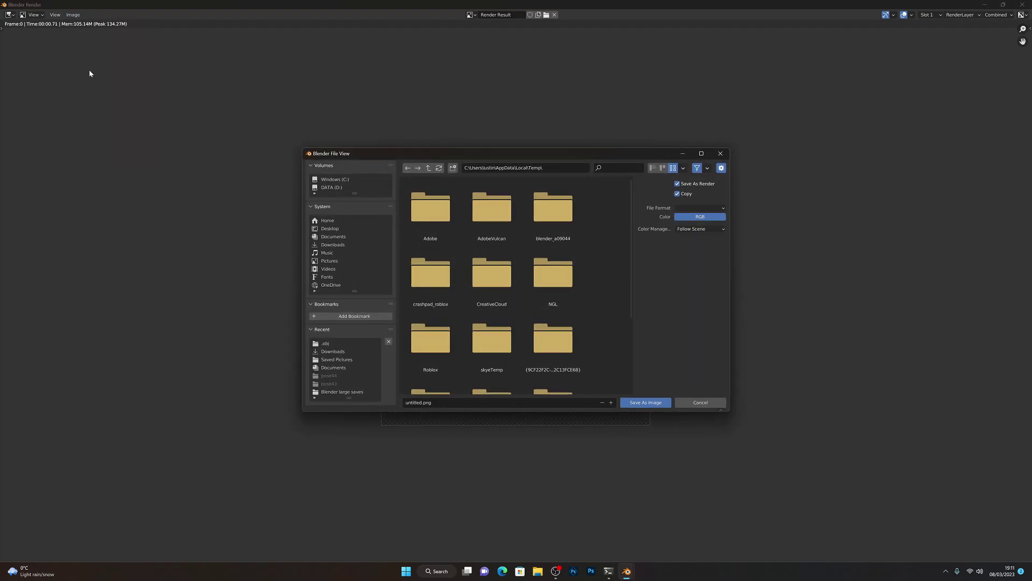
{"action": "left_click", "coordinate": [344, 361]}
{"action": "left_click", "coordinate": [435, 405]}
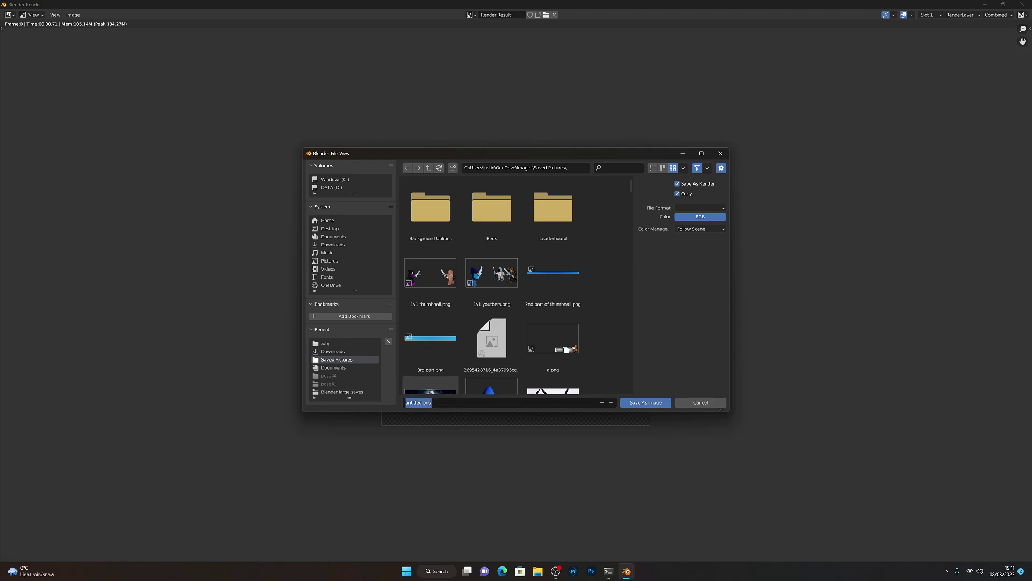
{"action": "key", "text": "BackSpace"}
{"action": "type", "text": "Avatar san"}
{"action": "key", "text": "BackSpace"}
{"action": "type", "text": "mple"}
{"action": "key", "text": "Return"}
Set the image's file format to PNG with RGBA color
{"action": "left_click", "coordinate": [707, 209]}
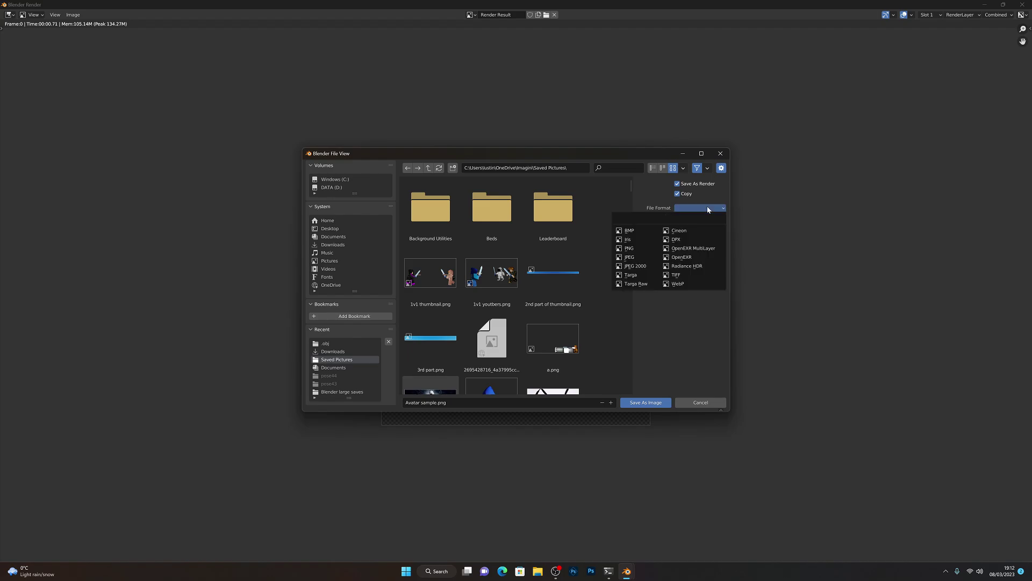
{"action": "left_click", "coordinate": [643, 250]}
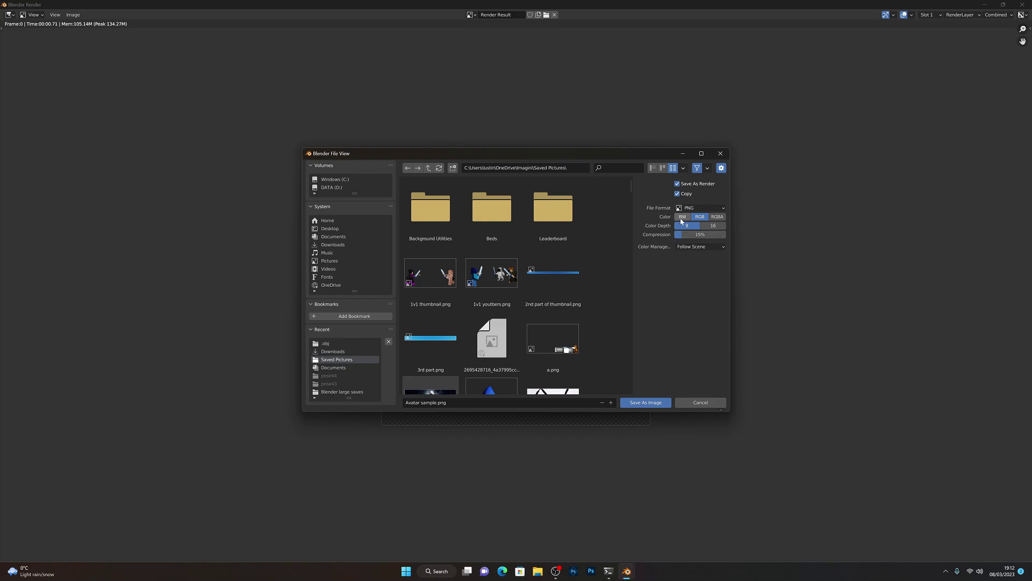
{"action": "left_click", "coordinate": [715, 218]}
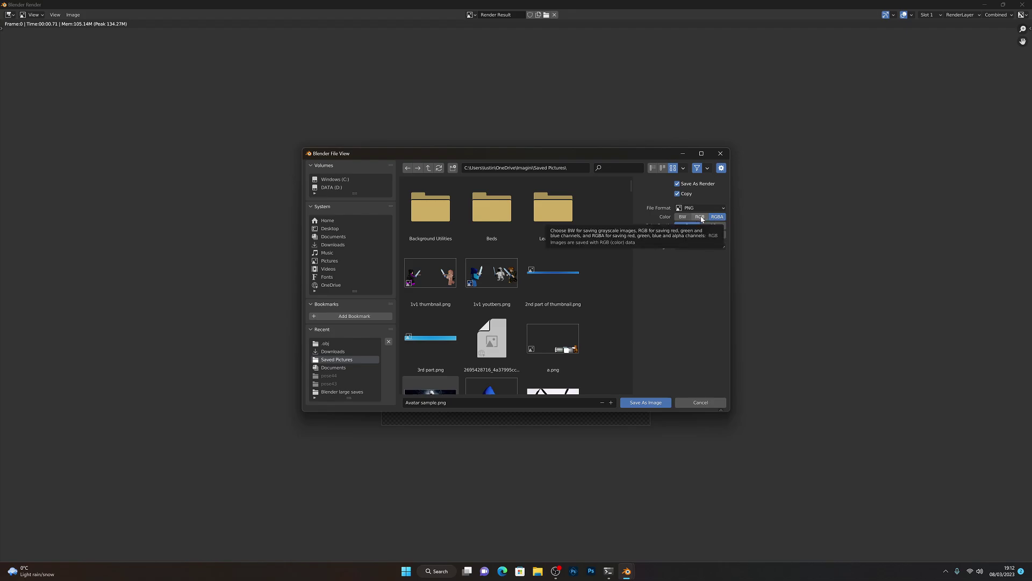
{"action": "left_click_drag", "start_coordinate": [608, 155], "coordinate": [658, 355]}
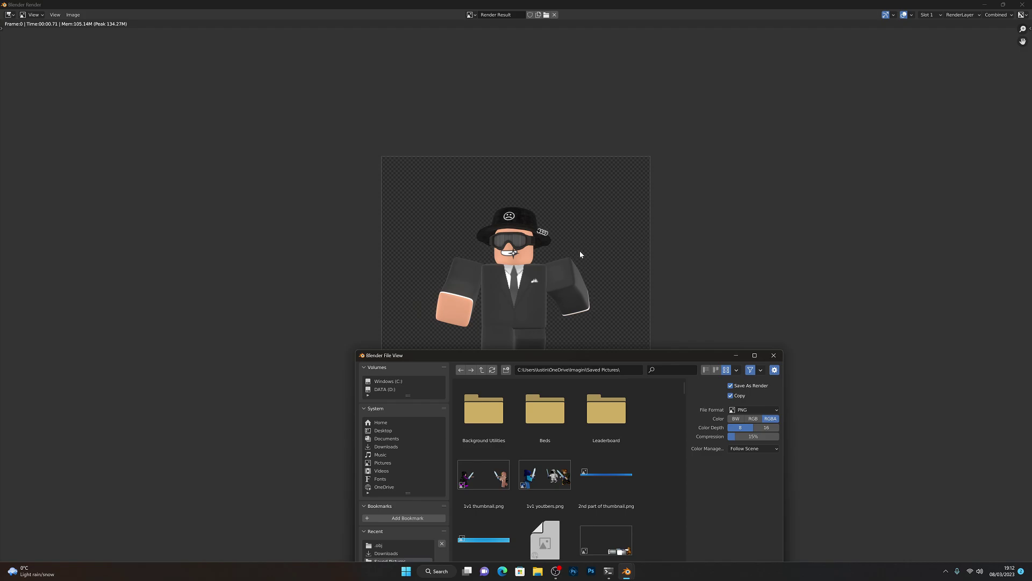
{"action": "left_click_drag", "start_coordinate": [601, 358], "coordinate": [608, 208]}
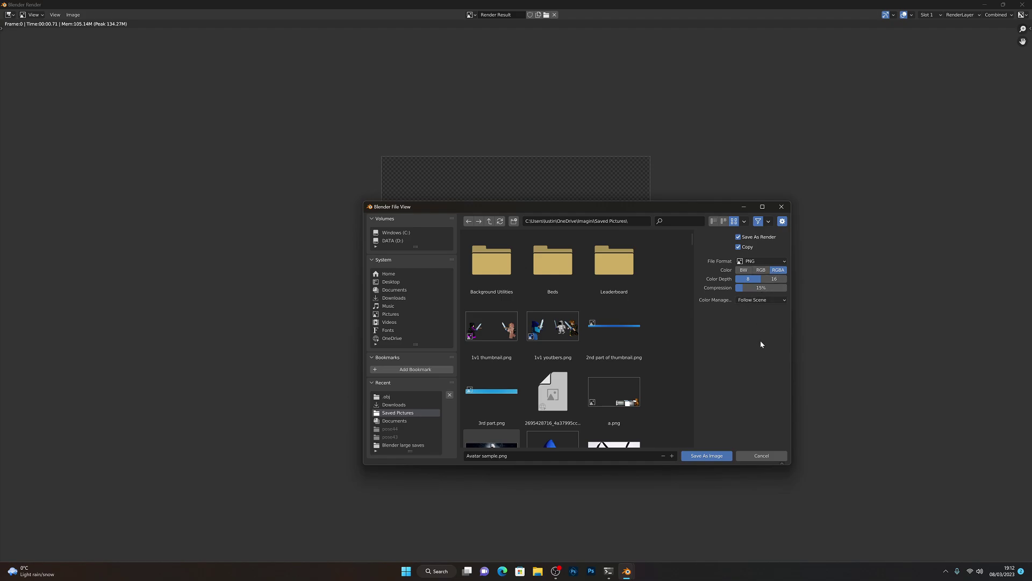
{"action": "left_click_drag", "start_coordinate": [618, 205], "coordinate": [582, 222]}
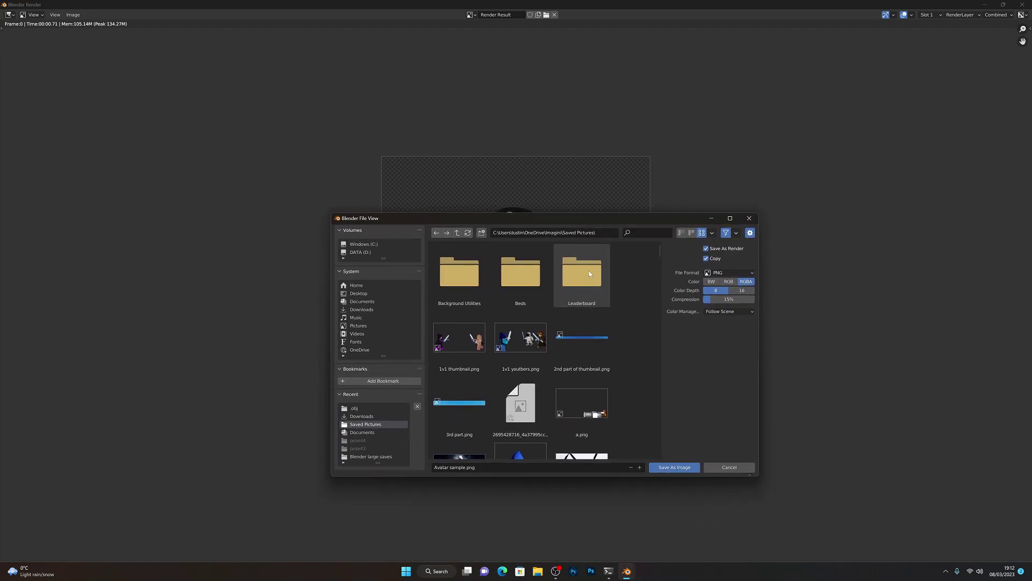
Save the rendered image as "Avatar sample.png" in the Saved Pictures folder
{"action": "left_click", "coordinate": [675, 467]}
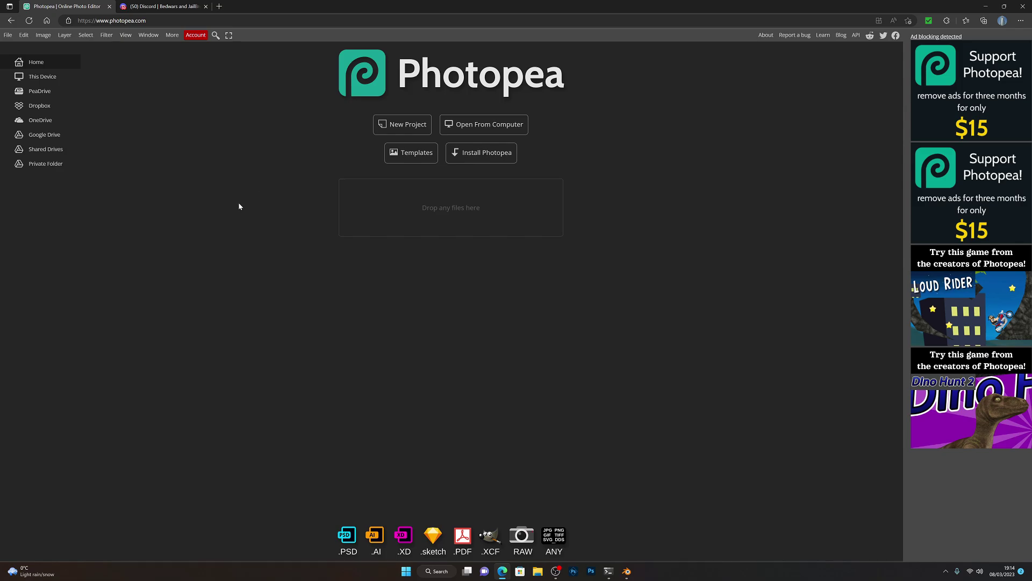
Start a new project in Photopea with a width of 1920 pixels and a height of 1080 pixels
{"action": "left_click", "coordinate": [396, 125]}
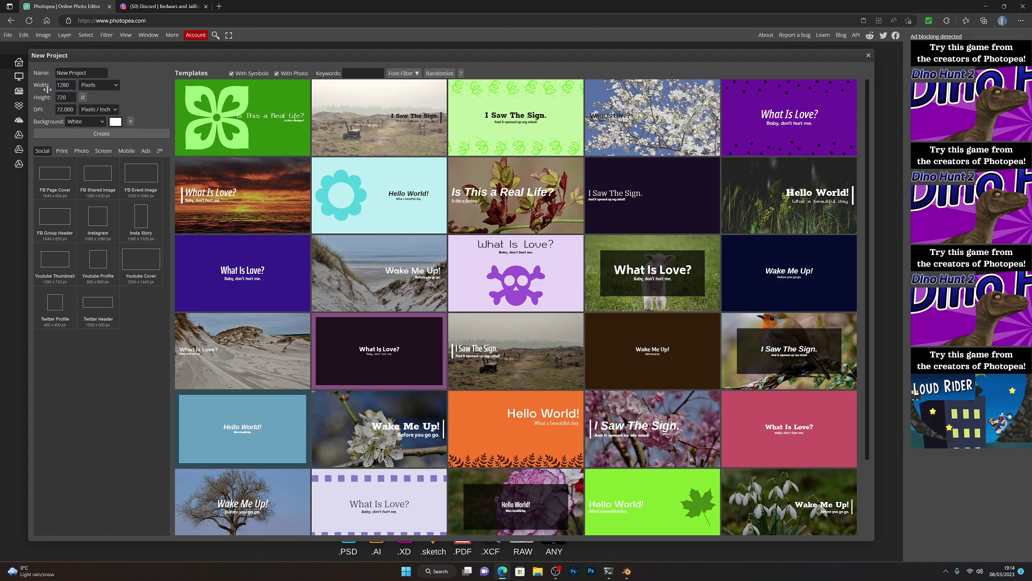
{"action": "left_click", "coordinate": [61, 74]}
{"action": "left_click", "coordinate": [38, 79]}
{"action": "left_click", "coordinate": [40, 124]}
{"action": "left_click", "coordinate": [67, 98]}
{"action": "left_click_drag", "start_coordinate": [70, 85], "coordinate": [55, 85]}
{"action": "type", "text": "1920"}
{"action": "left_click", "coordinate": [69, 97]}
{"action": "key", "text": "BackSpace"}
{"action": "key", "text": "BackSpace"}
{"action": "key", "text": "BackSpace"}
{"action": "type", "text": "1080"}
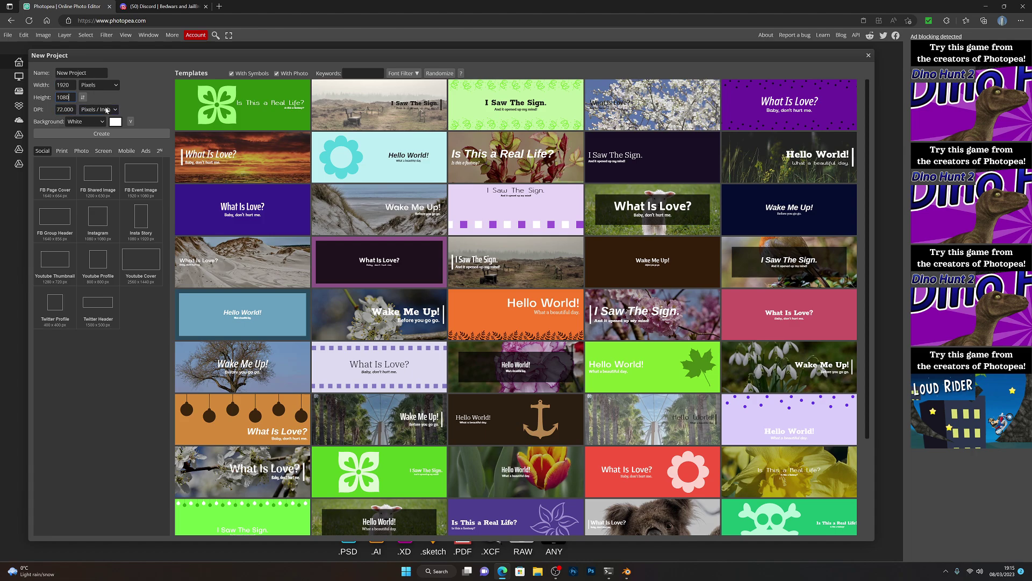
{"action": "left_click", "coordinate": [142, 103]}
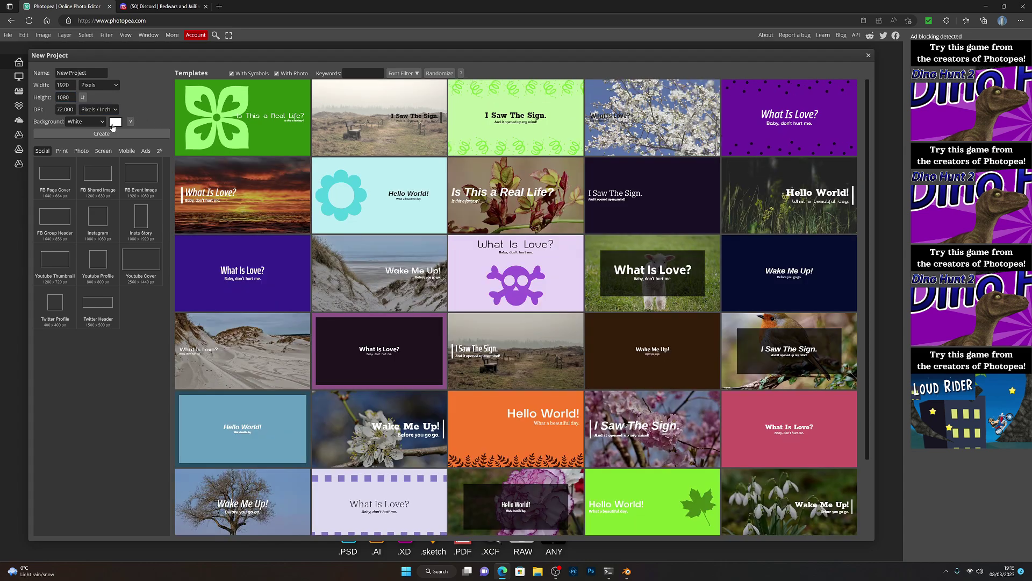
Set the new project's background to Transparent and create the project
{"action": "left_click", "coordinate": [80, 122]}
{"action": "left_click", "coordinate": [84, 147]}
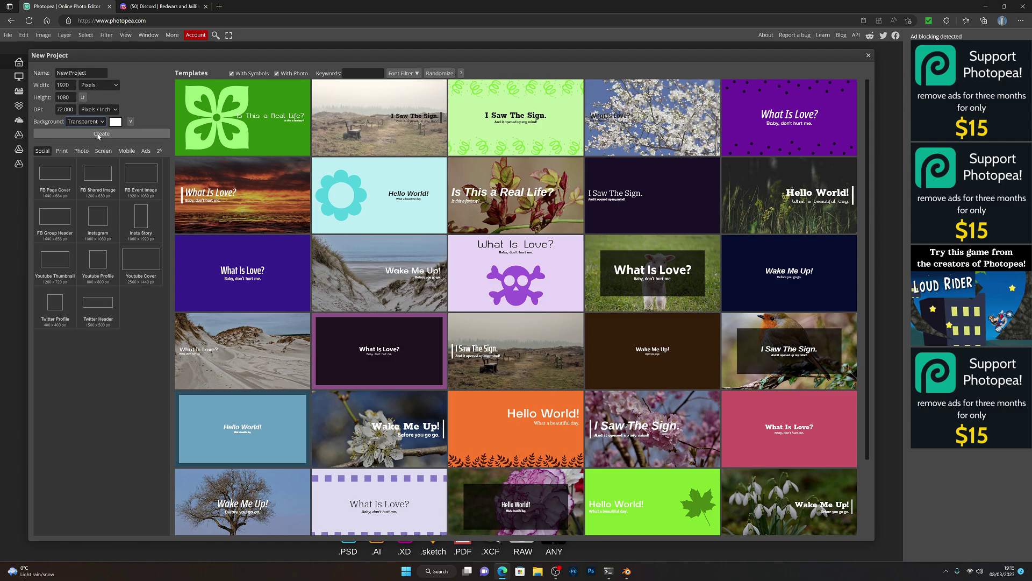
{"action": "left_click", "coordinate": [136, 134]}
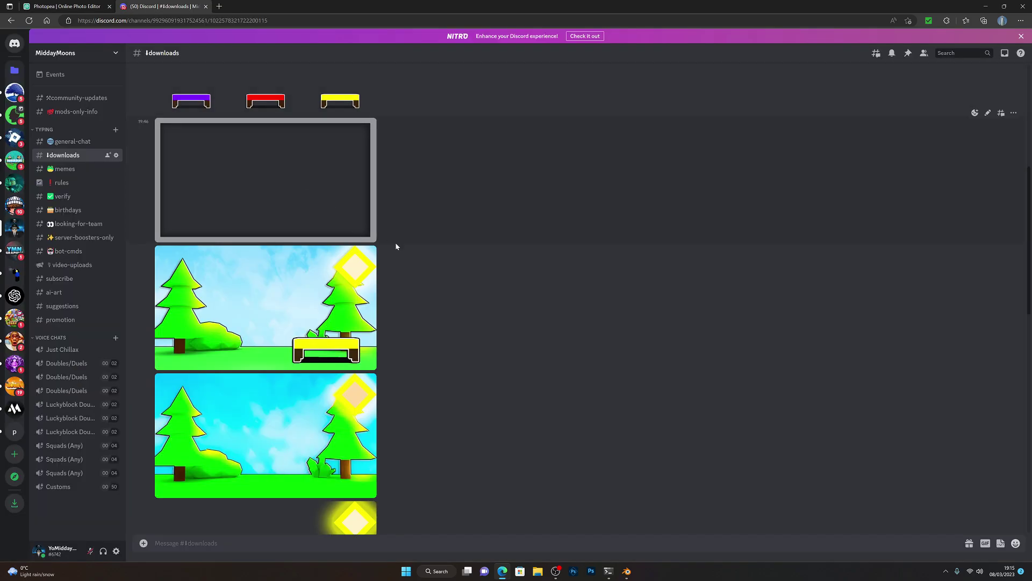
Switch to Discord and look through the downloads channel for thumbnail assets such as beds, background box, landscapes and sun
{"action": "scroll", "coordinate": [455, 259], "scroll_direction": "up", "scroll_amount": 6}
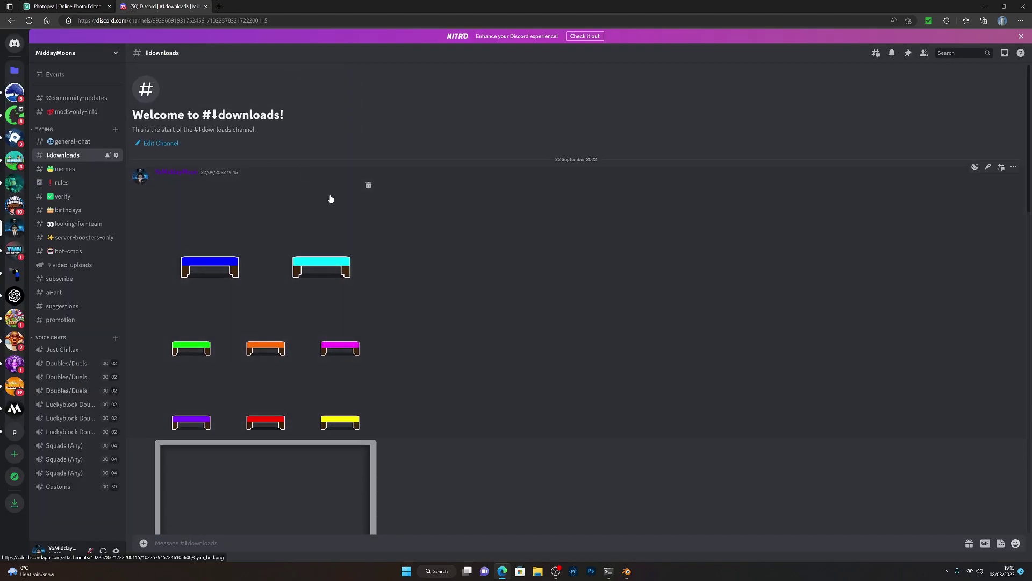
{"action": "scroll", "coordinate": [320, 203], "scroll_direction": "down", "scroll_amount": 3}
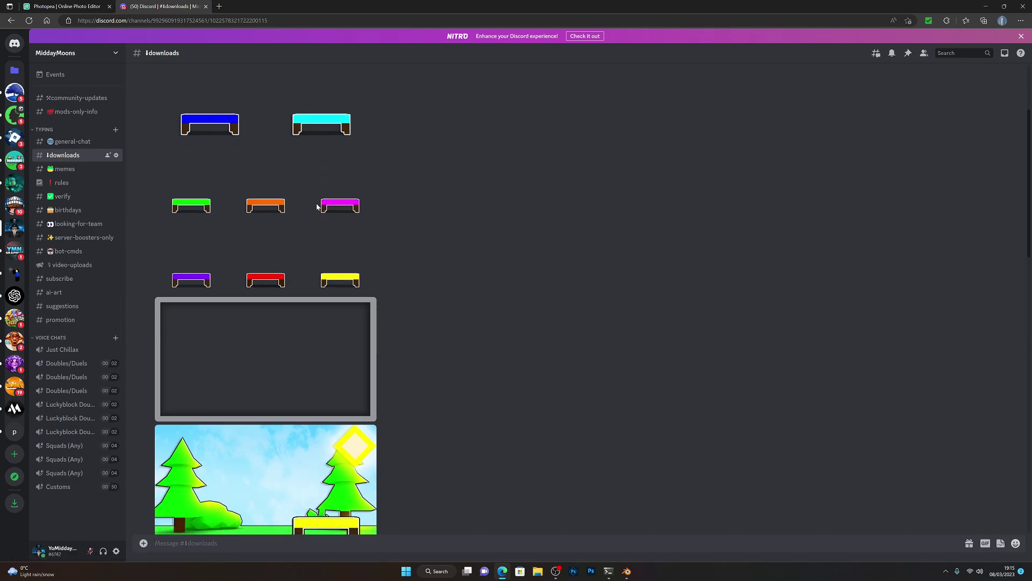
{"action": "scroll", "coordinate": [314, 200], "scroll_direction": "down", "scroll_amount": 6}
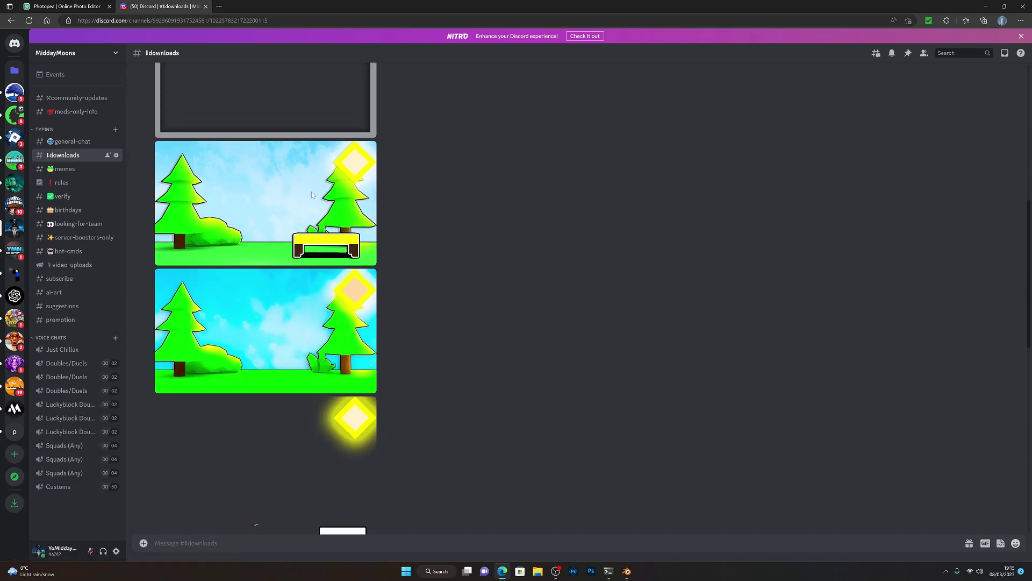
{"action": "scroll", "coordinate": [314, 226], "scroll_direction": "down", "scroll_amount": 2}
{"action": "scroll", "coordinate": [282, 263], "scroll_direction": "down", "scroll_amount": 3}
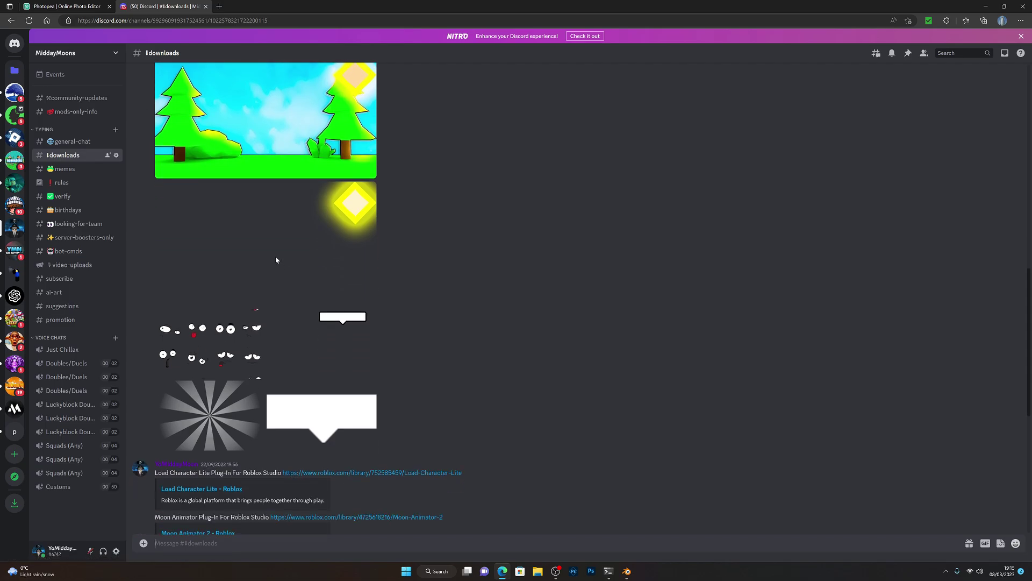
{"action": "scroll", "coordinate": [276, 260], "scroll_direction": "down", "scroll_amount": 2}
{"action": "scroll", "coordinate": [242, 335], "scroll_direction": "up", "scroll_amount": 4}
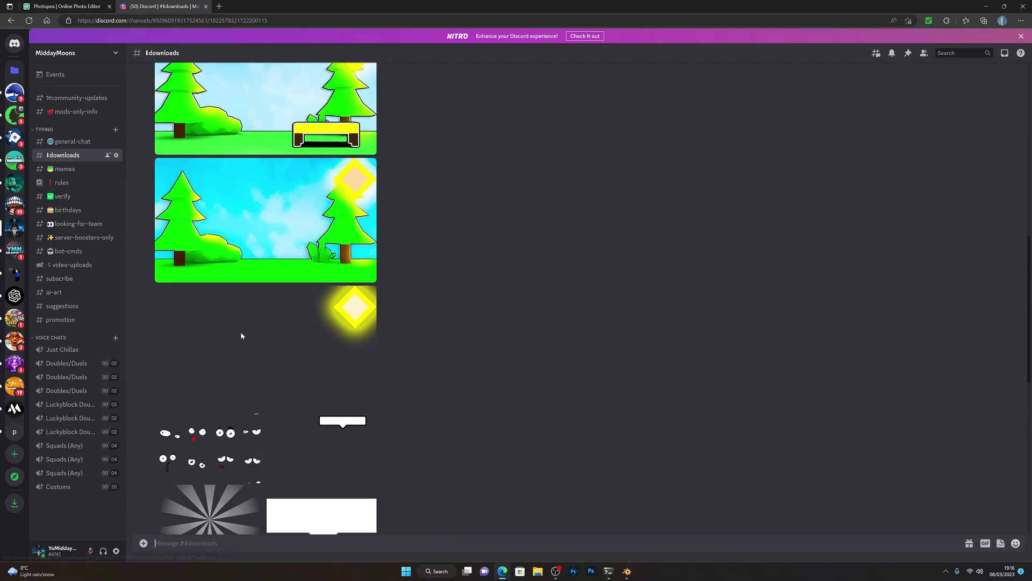
{"action": "scroll", "coordinate": [242, 336], "scroll_direction": "up", "scroll_amount": 3}
{"action": "scroll", "coordinate": [238, 325], "scroll_direction": "down", "scroll_amount": 11}
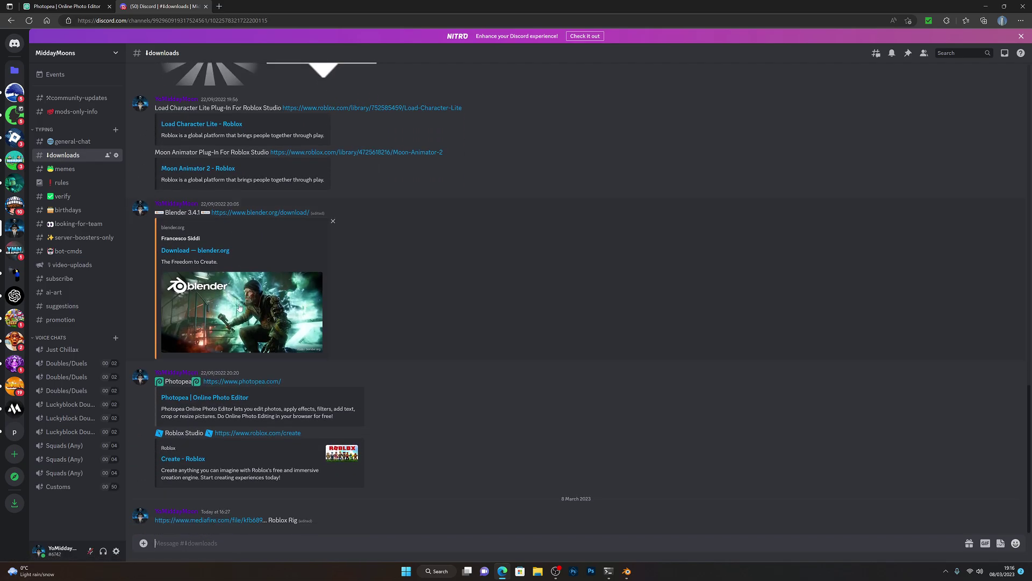
{"action": "scroll", "coordinate": [256, 321], "scroll_direction": "up", "scroll_amount": 3}
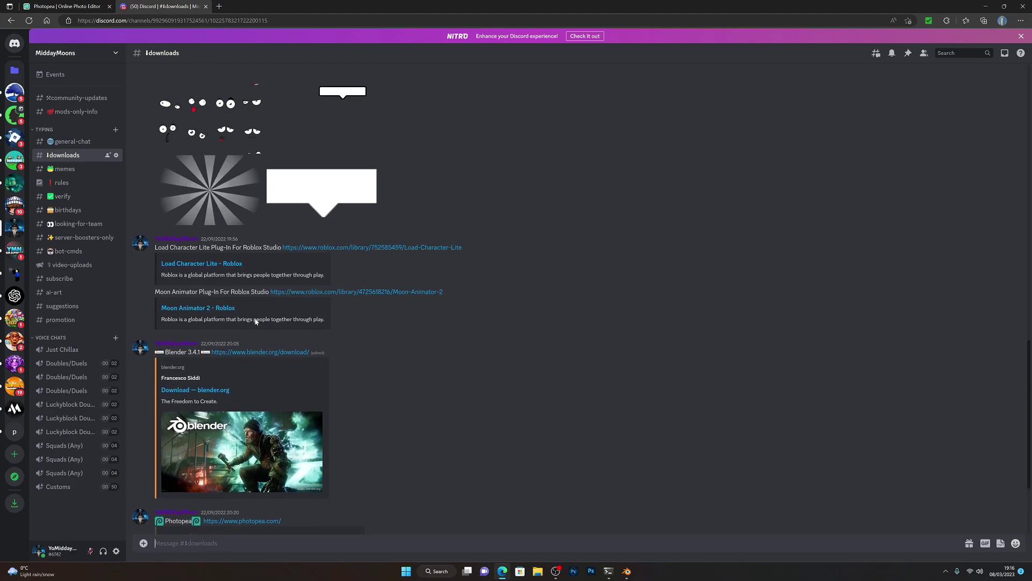
{"action": "scroll", "coordinate": [256, 312], "scroll_direction": "up", "scroll_amount": 10}
{"action": "scroll", "coordinate": [320, 256], "scroll_direction": "down", "scroll_amount": 2}
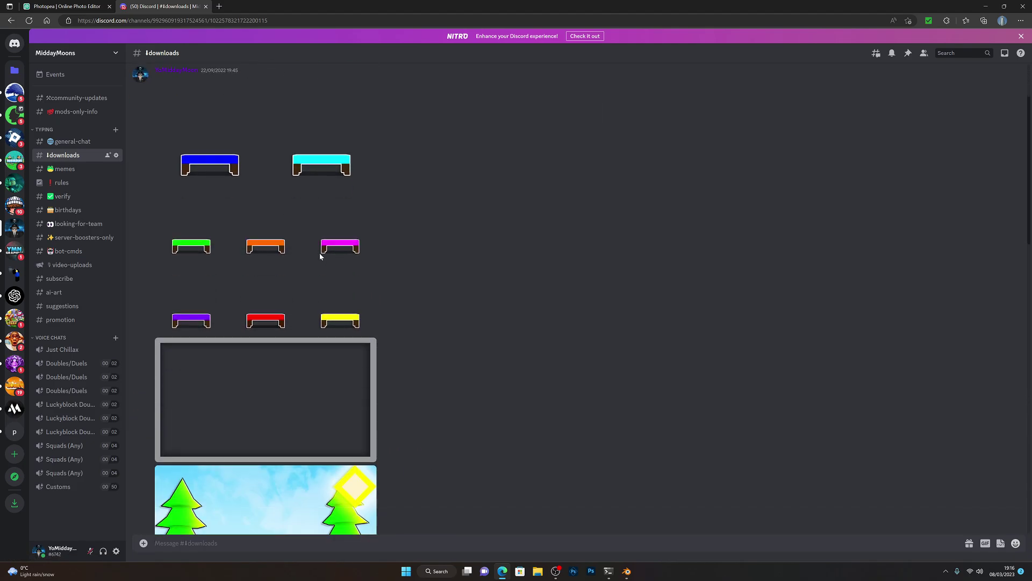
{"action": "scroll", "coordinate": [320, 257], "scroll_direction": "down", "scroll_amount": 3}
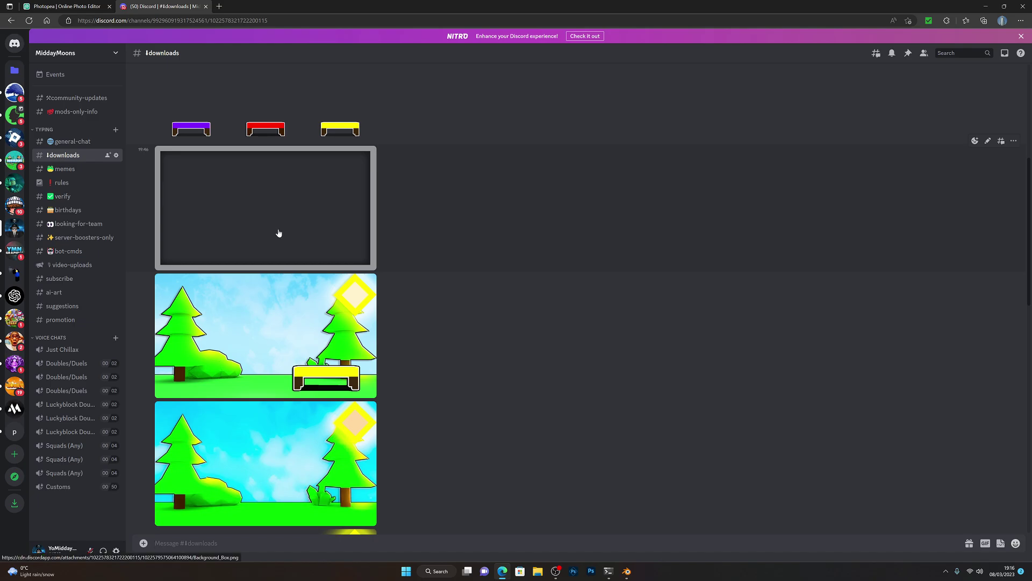
{"action": "scroll", "coordinate": [247, 317], "scroll_direction": "down", "scroll_amount": 1}
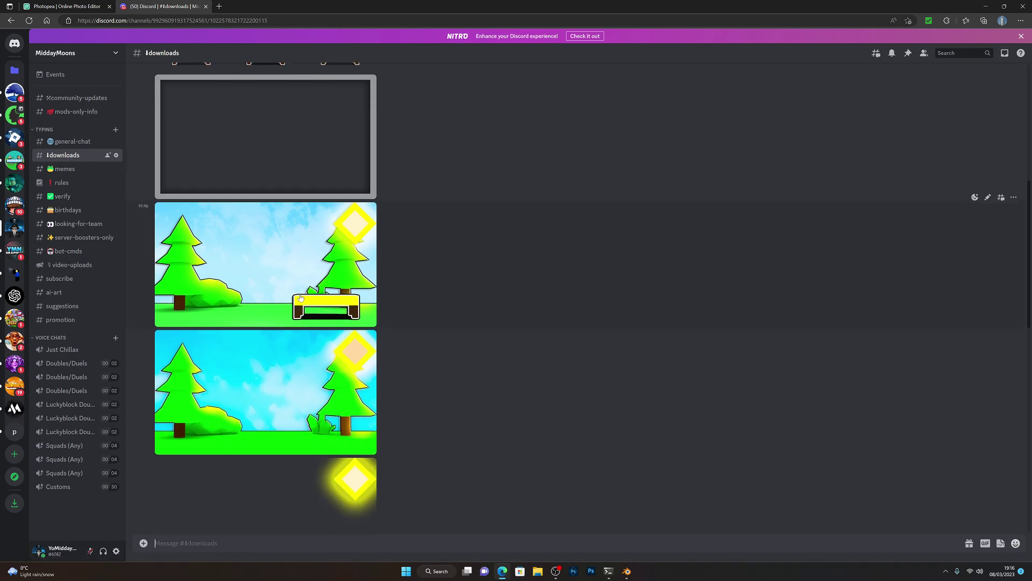
{"action": "scroll", "coordinate": [253, 280], "scroll_direction": "down", "scroll_amount": 2}
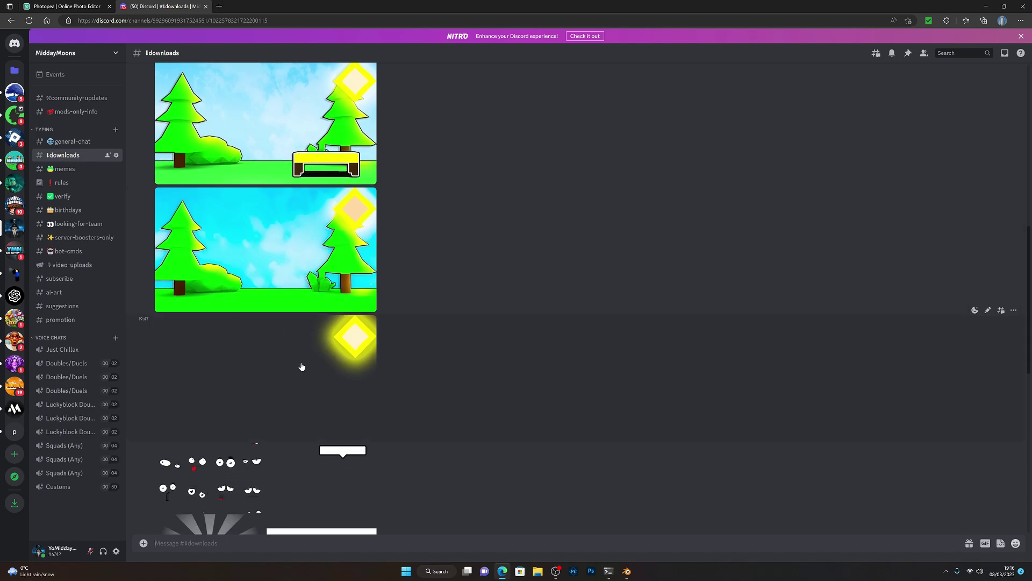
{"action": "scroll", "coordinate": [263, 274], "scroll_direction": "down", "scroll_amount": 1}
{"action": "scroll", "coordinate": [285, 296], "scroll_direction": "down", "scroll_amount": 1}
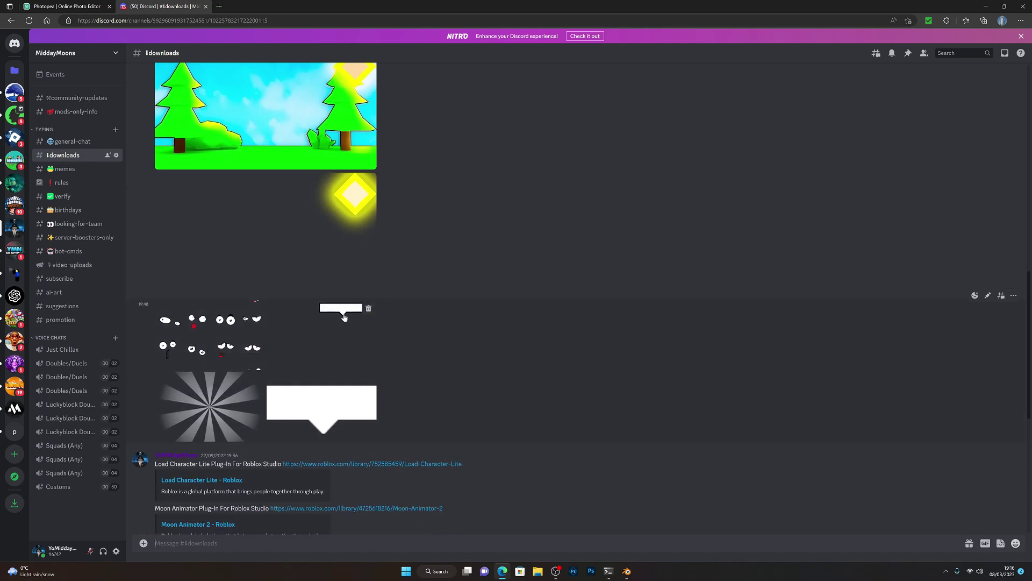
Preview the speech bubble, facial expressions and swirl images in the downloads channel, and review the other shared assets
{"action": "left_click", "coordinate": [342, 309]}
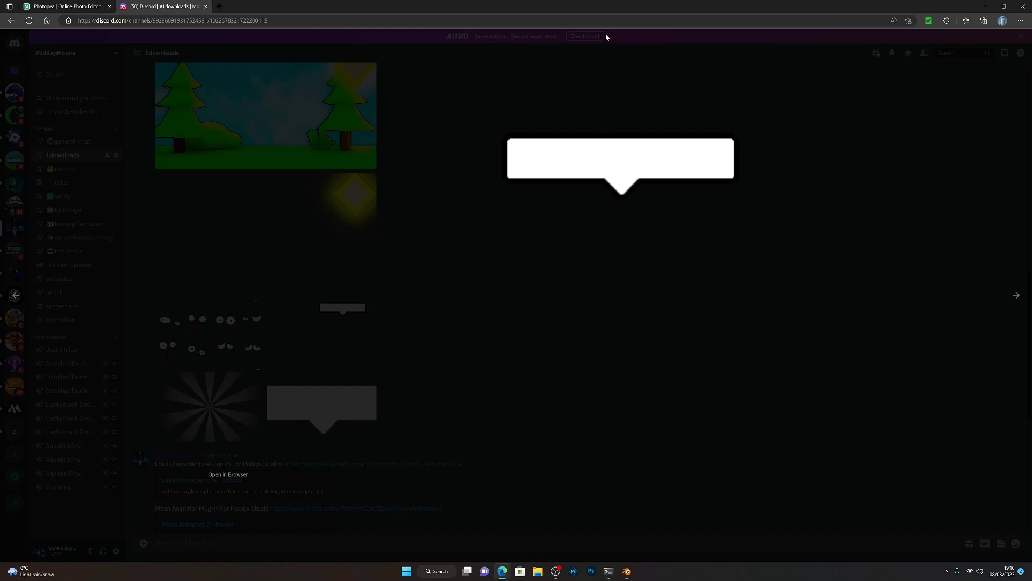
{"action": "left_click", "coordinate": [609, 58]}
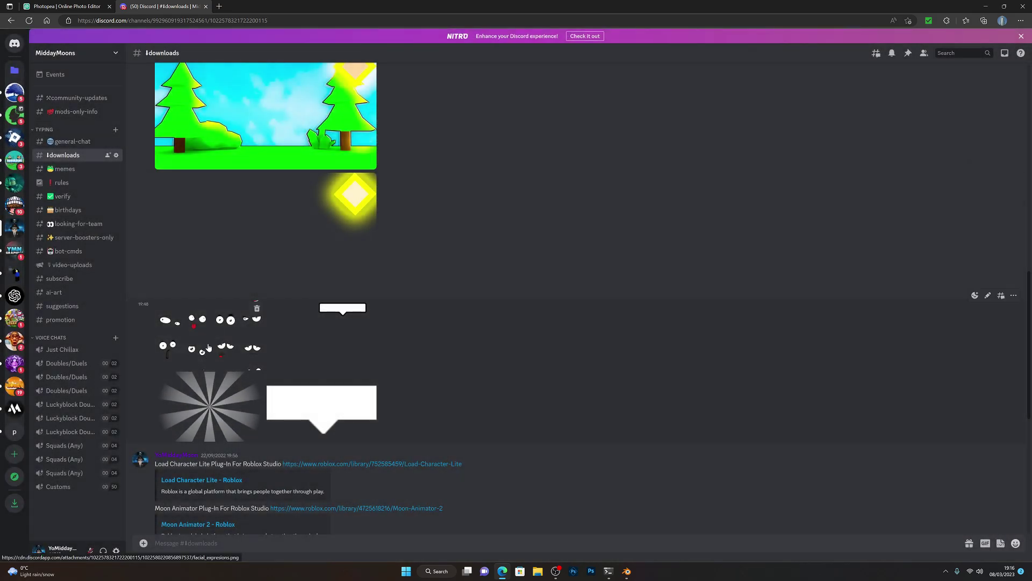
{"action": "left_click", "coordinate": [204, 349]}
{"action": "left_click", "coordinate": [213, 297]}
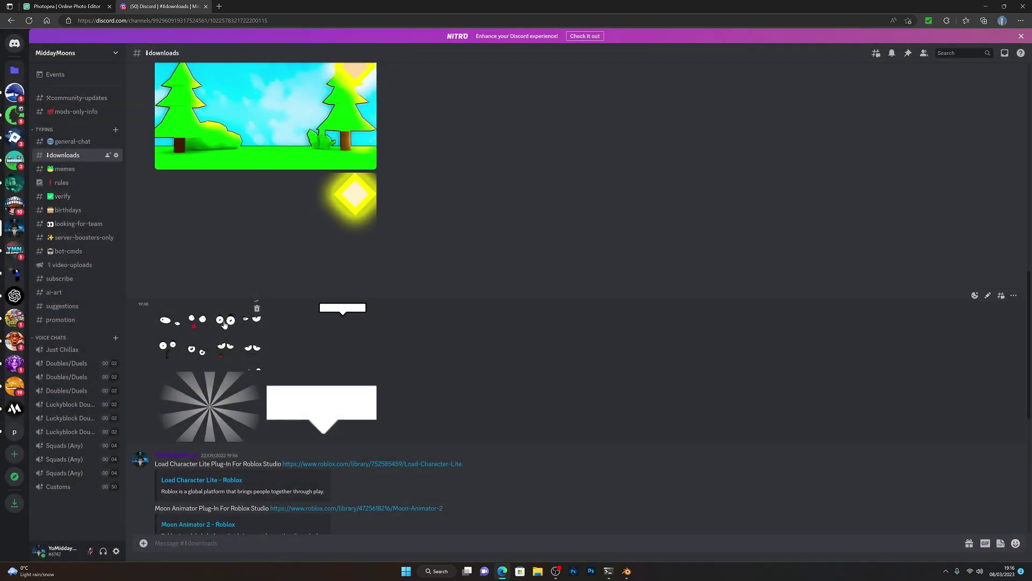
{"action": "left_click", "coordinate": [218, 300]}
{"action": "left_click", "coordinate": [218, 301]}
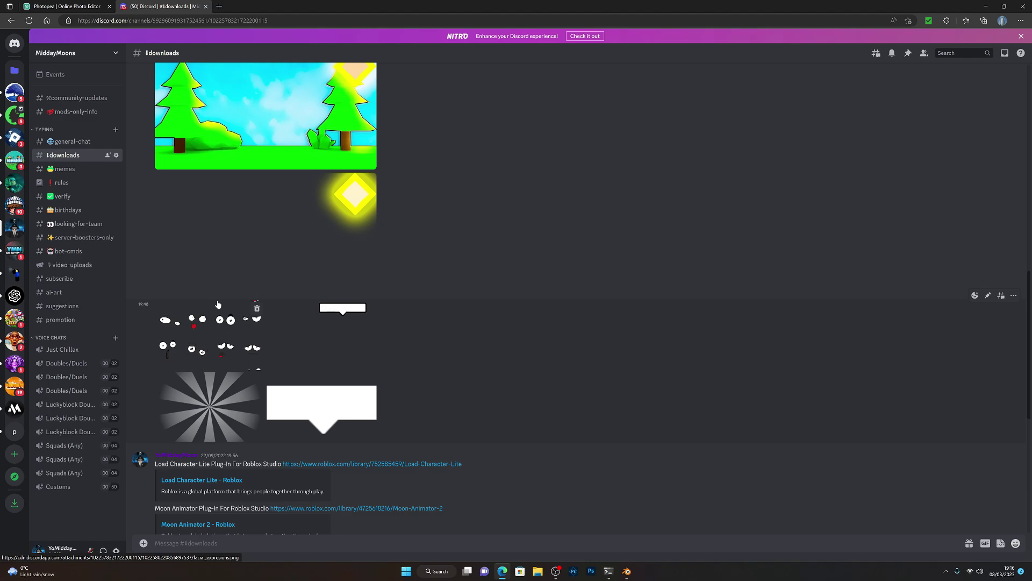
{"action": "left_click", "coordinate": [215, 378]}
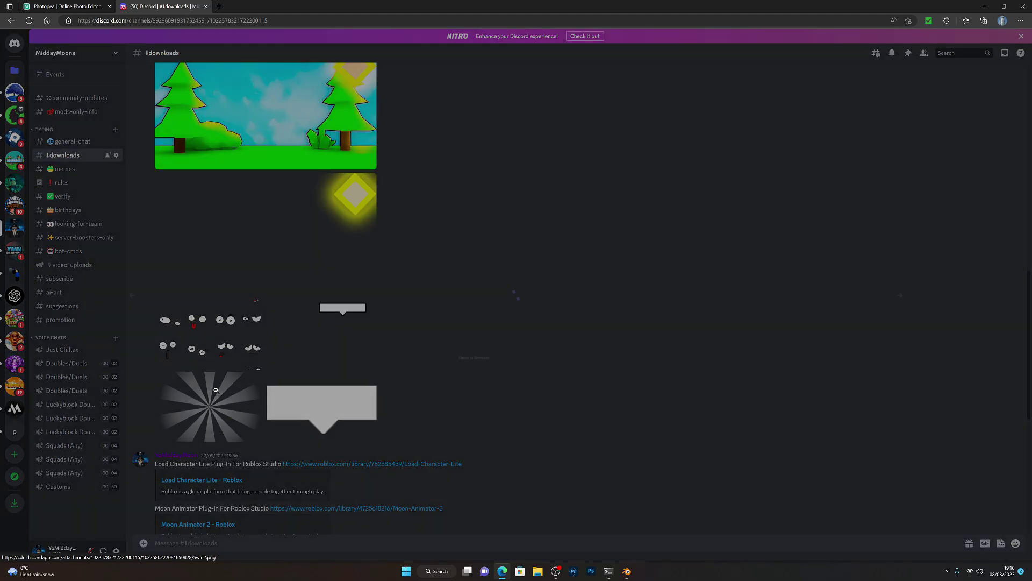
{"action": "left_click", "coordinate": [210, 370]}
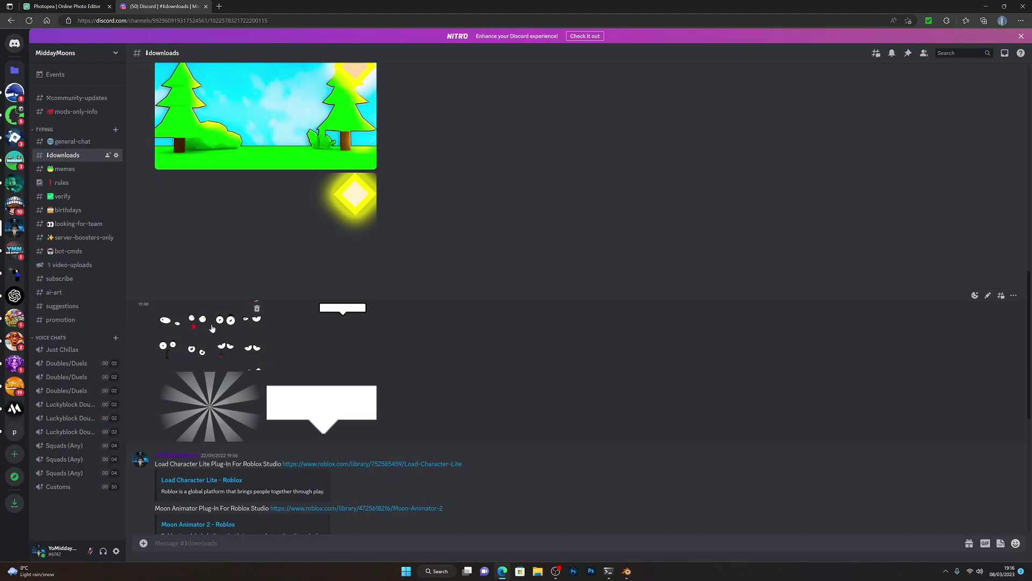
{"action": "left_click", "coordinate": [211, 324]}
{"action": "left_click", "coordinate": [191, 324]}
{"action": "left_click", "coordinate": [236, 379]}
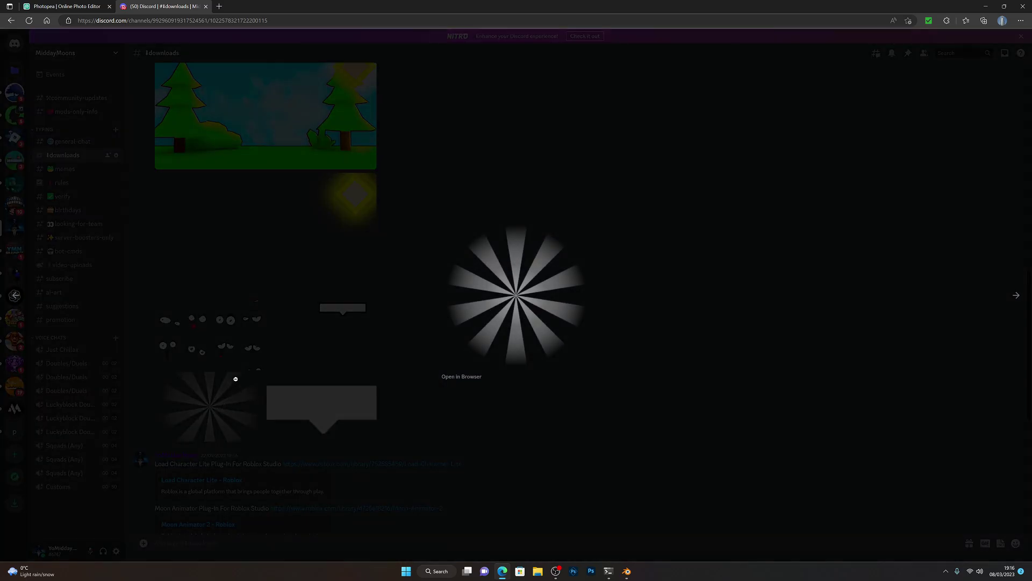
{"action": "left_click", "coordinate": [232, 377]}
{"action": "left_click", "coordinate": [297, 398]}
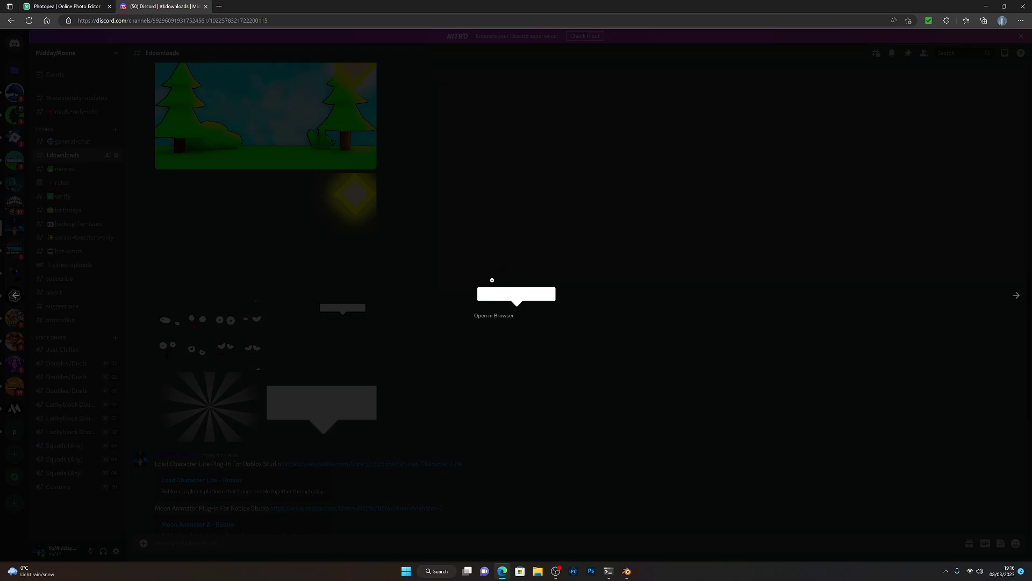
{"action": "left_click", "coordinate": [192, 347]}
{"action": "scroll", "coordinate": [211, 325], "scroll_direction": "down", "scroll_amount": 2}
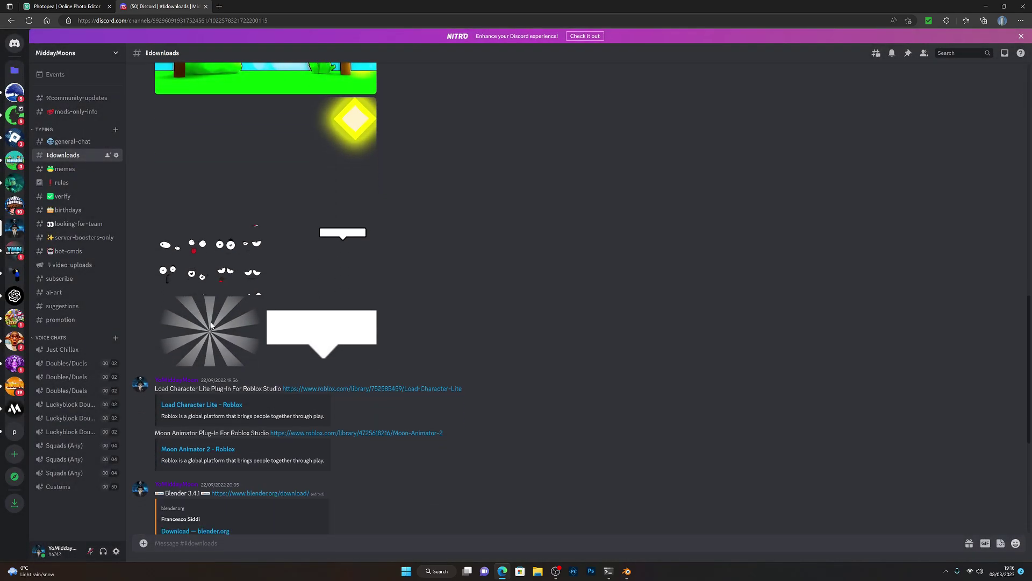
{"action": "scroll", "coordinate": [211, 325], "scroll_direction": "down", "scroll_amount": 2}
{"action": "scroll", "coordinate": [210, 323], "scroll_direction": "up", "scroll_amount": 8}
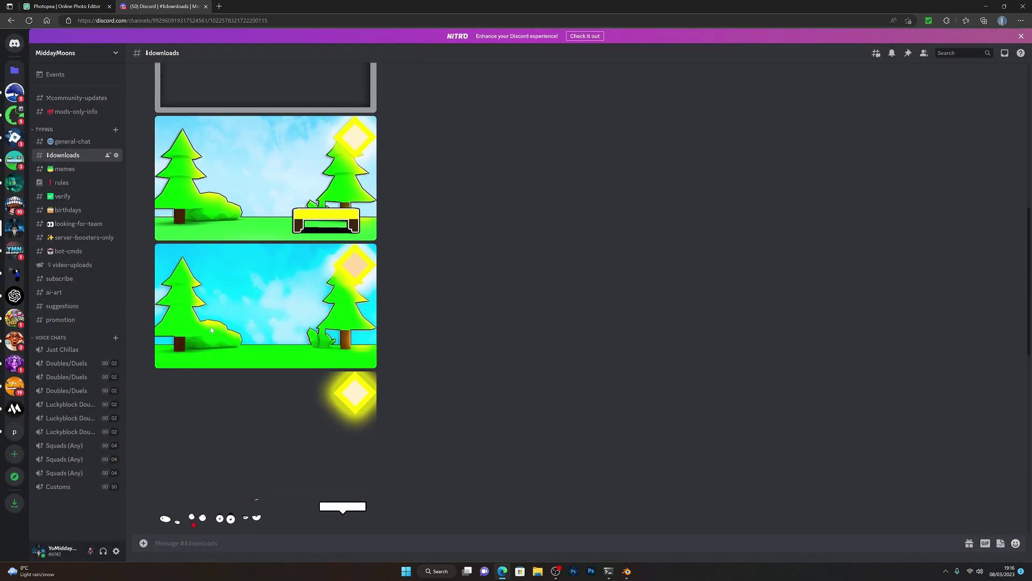
Return to the Photopea project and place the Background image from the Background Utilities folder in Saved Pictures onto the canvas
{"action": "left_click", "coordinate": [76, 6]}
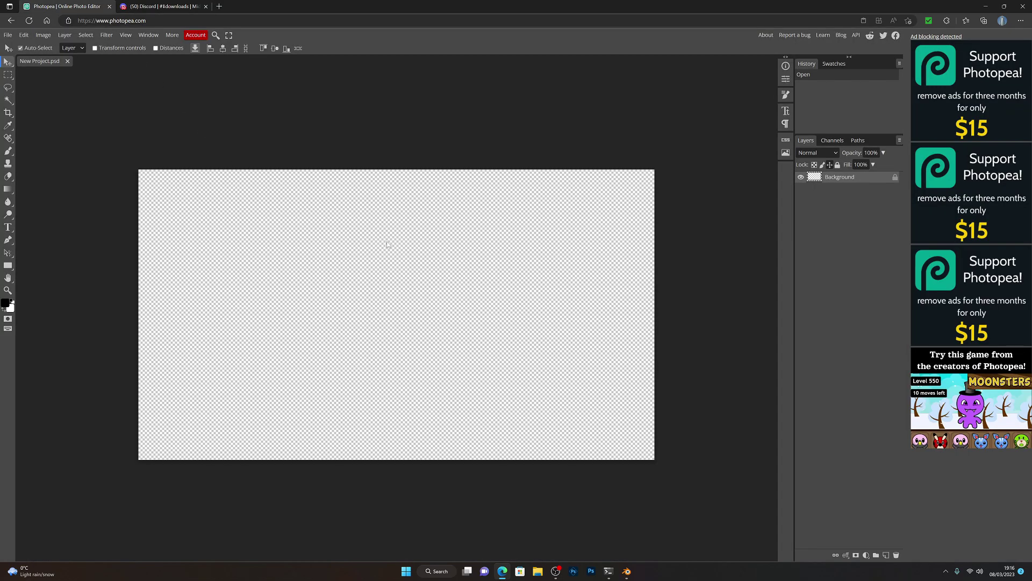
{"action": "left_click", "coordinate": [538, 571]}
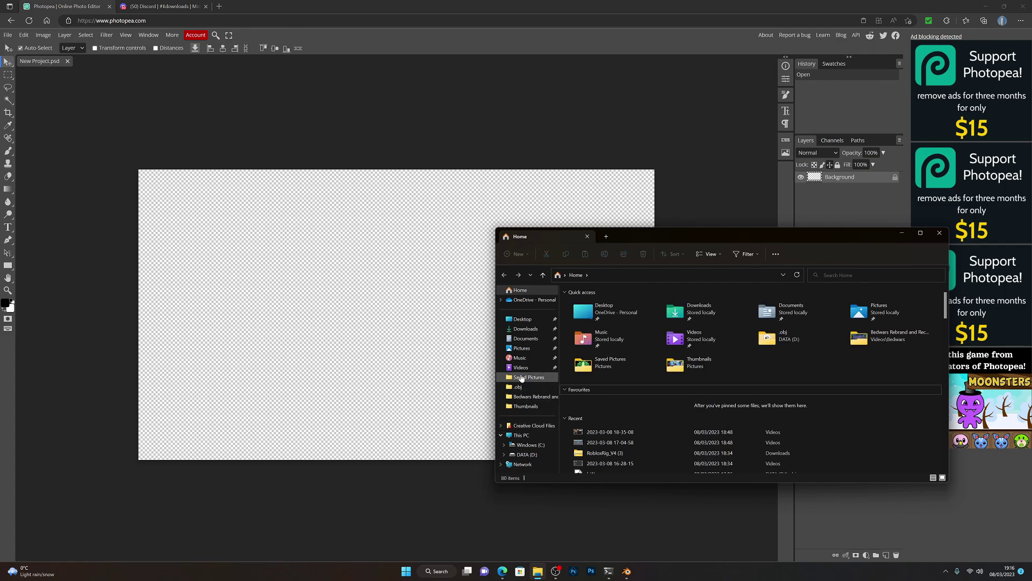
{"action": "left_click", "coordinate": [526, 376]}
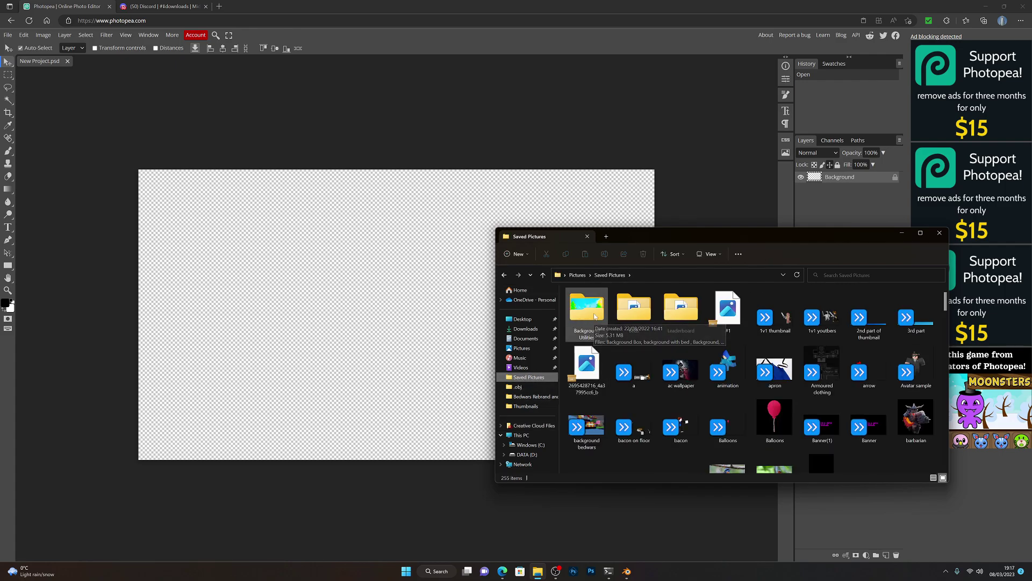
{"action": "double_click", "coordinate": [594, 315]}
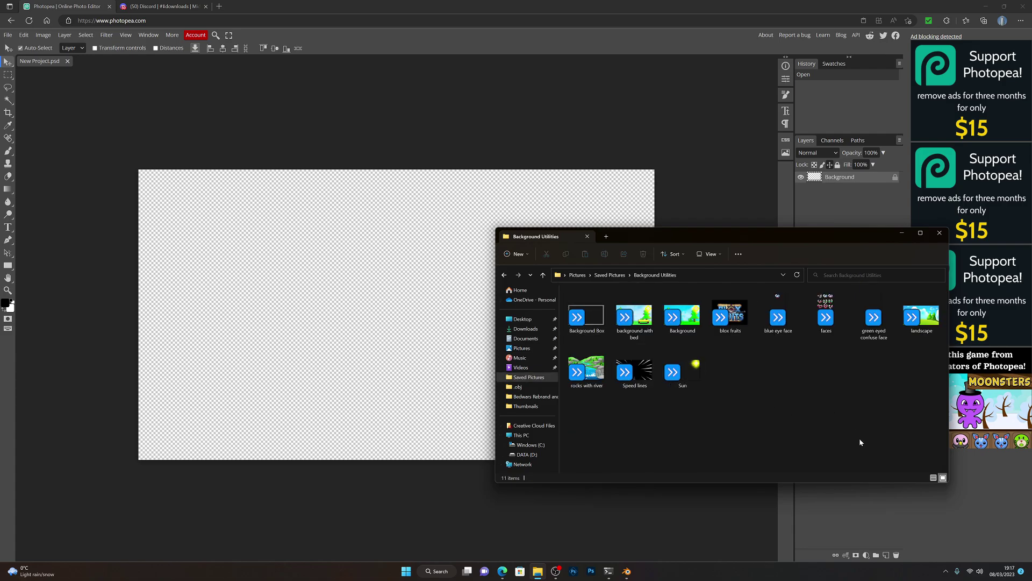
{"action": "left_click_drag", "start_coordinate": [687, 326], "coordinate": [442, 399]}
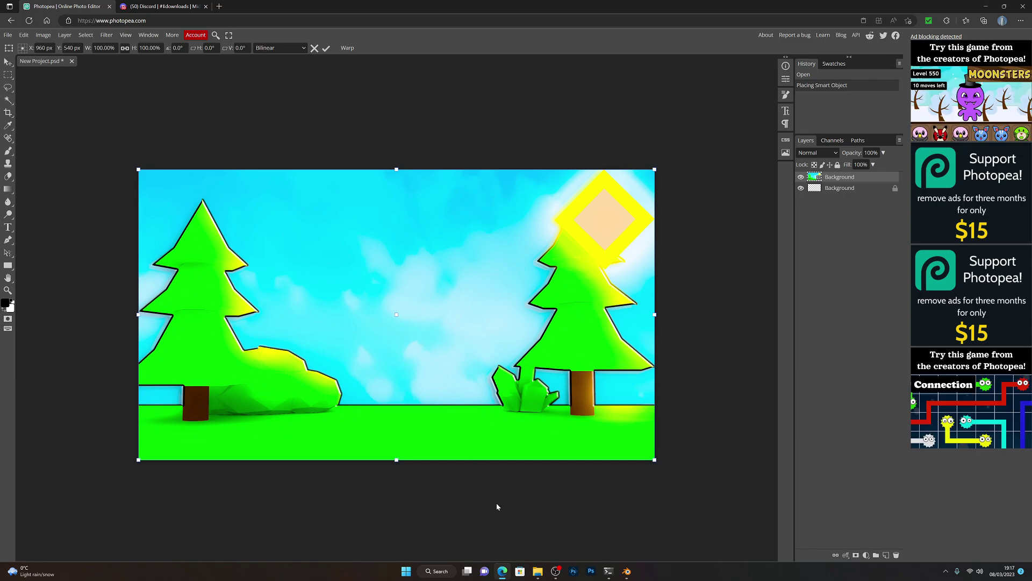
Place the Avatar sample image from Saved Pictures over the background and move it to about X 1022 px, Y 660 px
{"action": "left_click", "coordinate": [538, 571]}
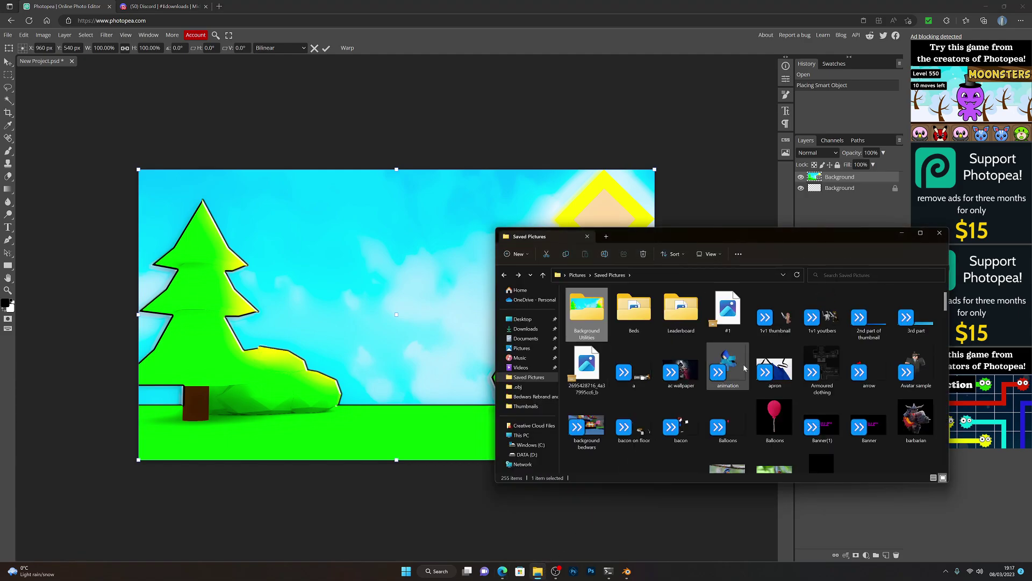
{"action": "left_click", "coordinate": [897, 361]}
{"action": "left_click_drag", "start_coordinate": [897, 361], "coordinate": [342, 350]}
{"action": "left_click_drag", "start_coordinate": [420, 372], "coordinate": [432, 379]}
{"action": "mouse_move", "coordinate": [428, 339]}
{"action": "left_mouse_down"}
{"action": "mouse_move", "coordinate": [423, 320]}
{"action": "mouse_move", "coordinate": [415, 325]}
{"action": "left_mouse_up"}
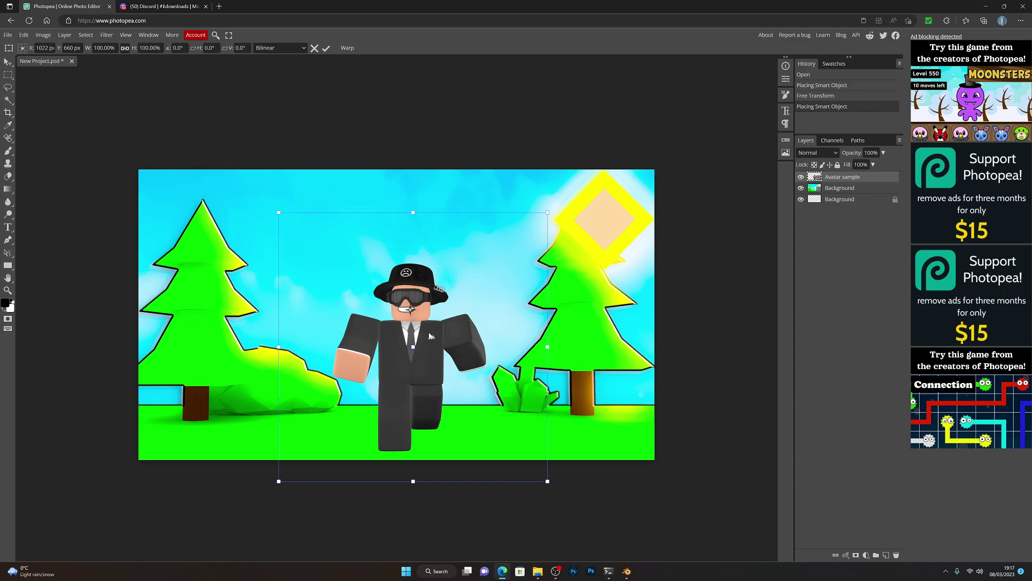
Shift the avatar to about X 1024 px, Y 668 px and apply the transform
{"action": "left_click_drag", "start_coordinate": [424, 339], "coordinate": [424, 341]}
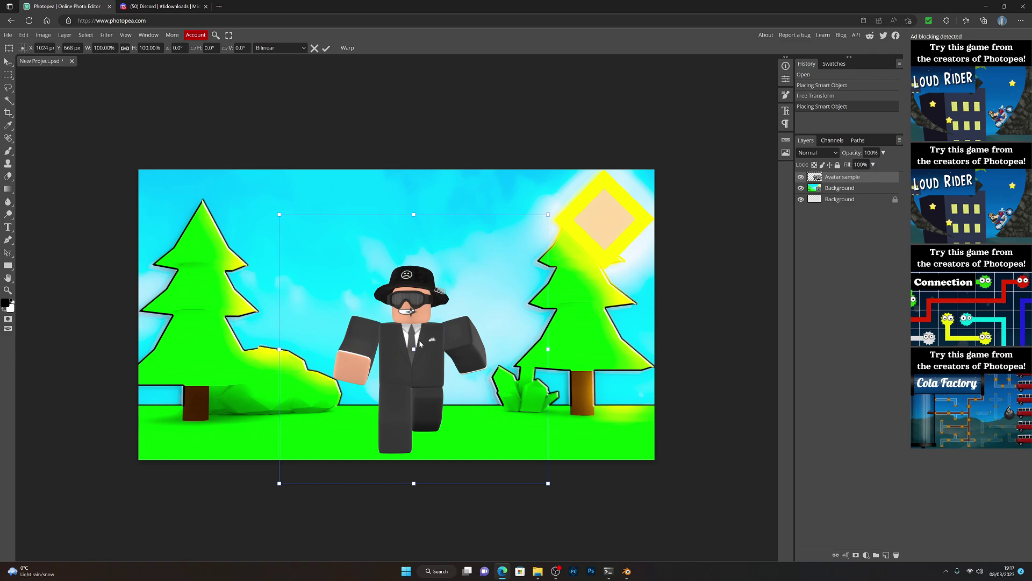
{"action": "left_click", "coordinate": [8, 228]}
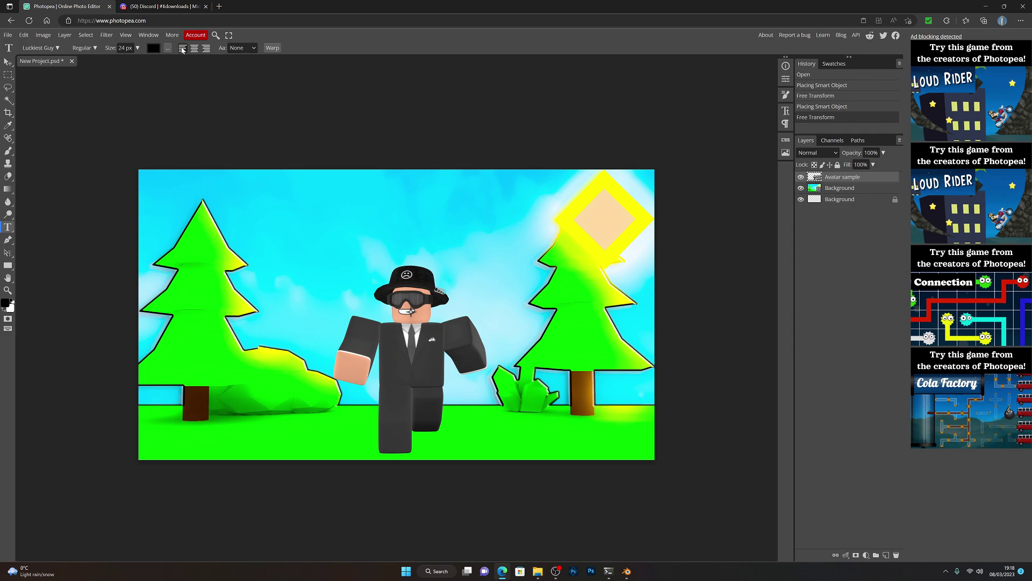
Add the text "How to make" in Luckiest Guy at 150 px above the avatar's head and lower it slightly
{"action": "left_click", "coordinate": [38, 47]}
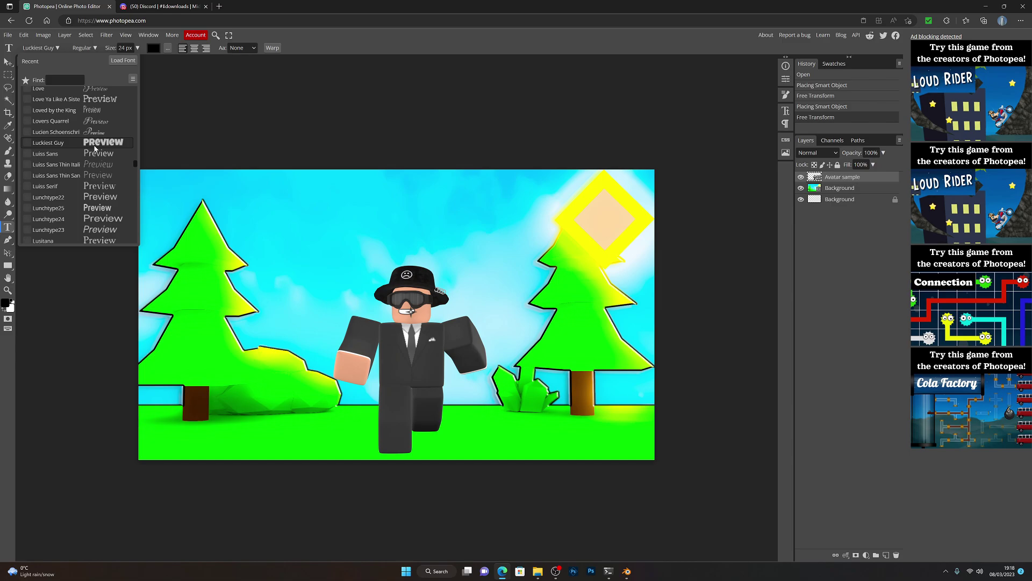
{"action": "left_click", "coordinate": [95, 148]}
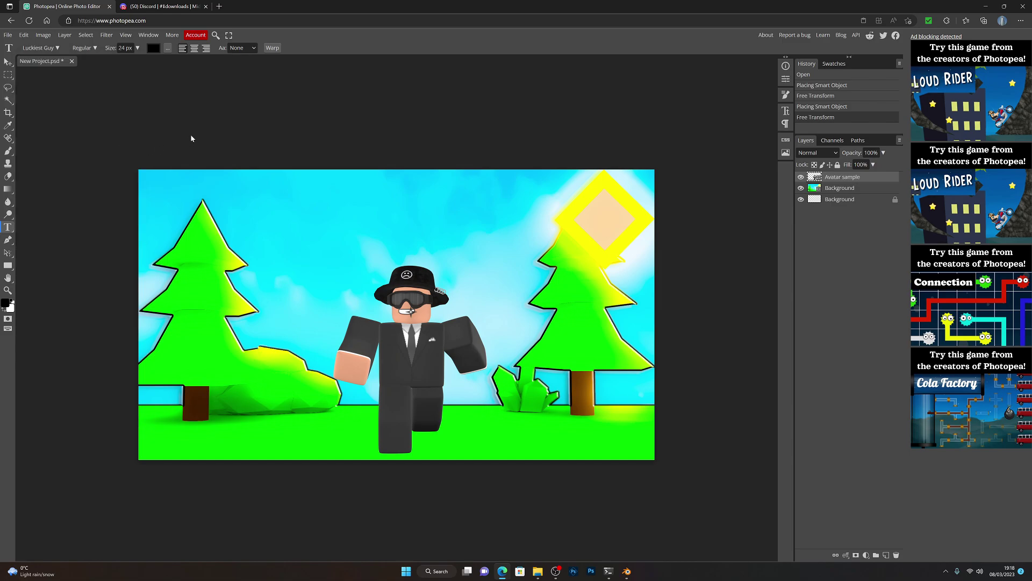
{"action": "left_click", "coordinate": [138, 50]}
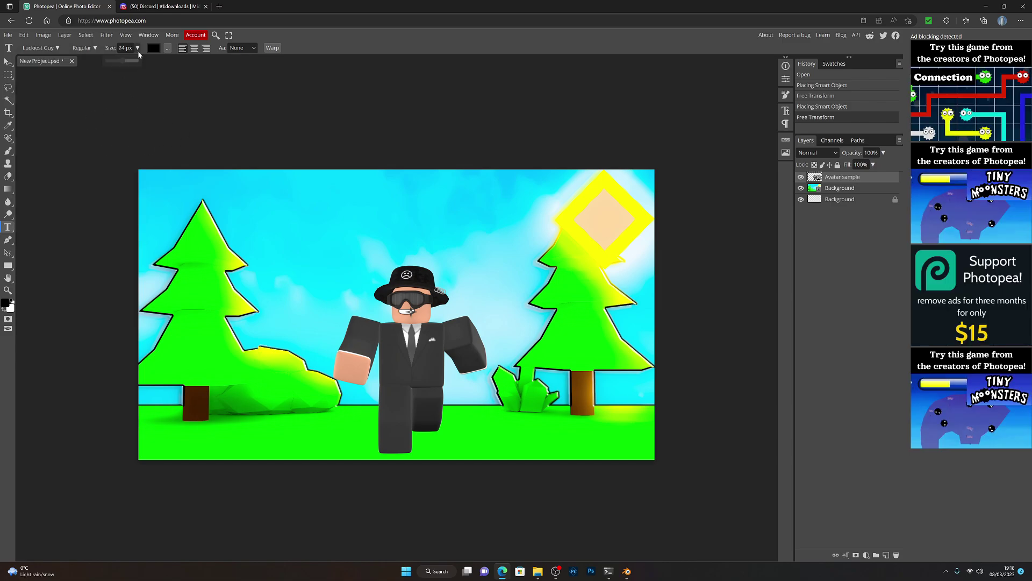
{"action": "left_click_drag", "start_coordinate": [127, 61], "coordinate": [131, 64]}
{"action": "left_click_drag", "start_coordinate": [131, 63], "coordinate": [136, 64]}
{"action": "left_click", "coordinate": [293, 216]}
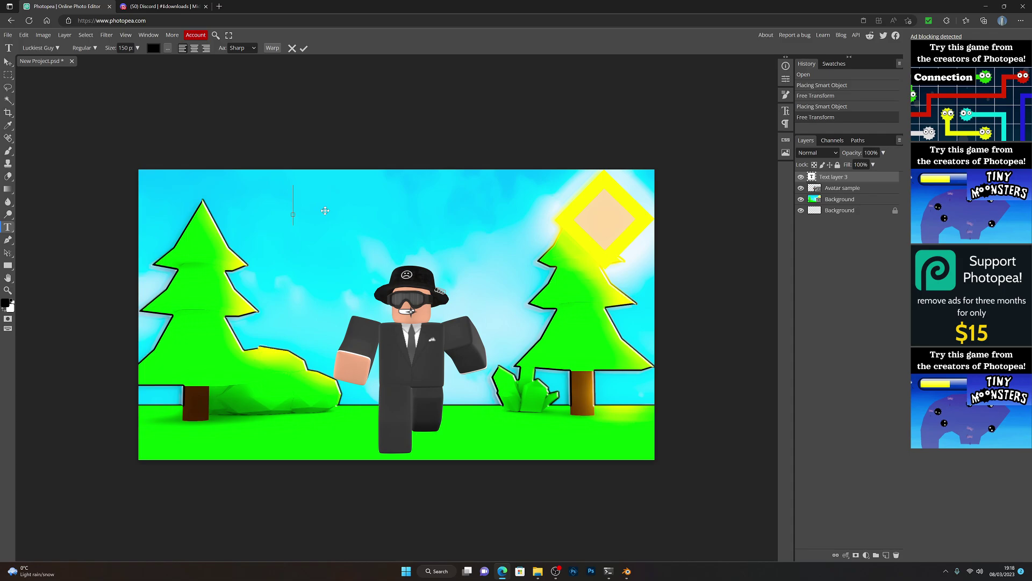
{"action": "type", "text": "HOW TO MAKE"}
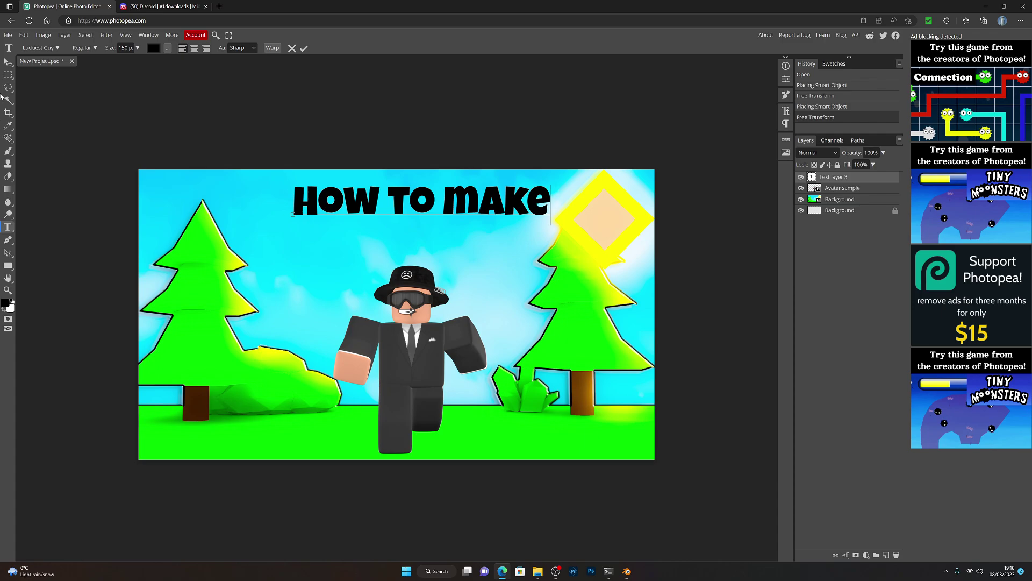
{"action": "left_click", "coordinate": [8, 62]}
{"action": "left_click_drag", "start_coordinate": [511, 203], "coordinate": [510, 211]}
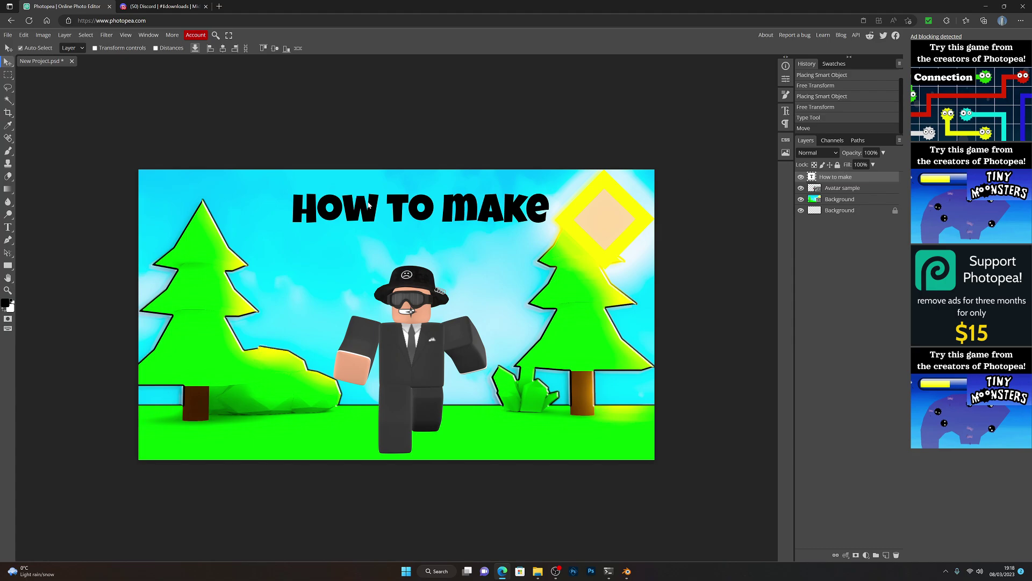
Try red and olive green fills on the "How to make" text and set it back to black, 000000
{"action": "left_click", "coordinate": [5, 228]}
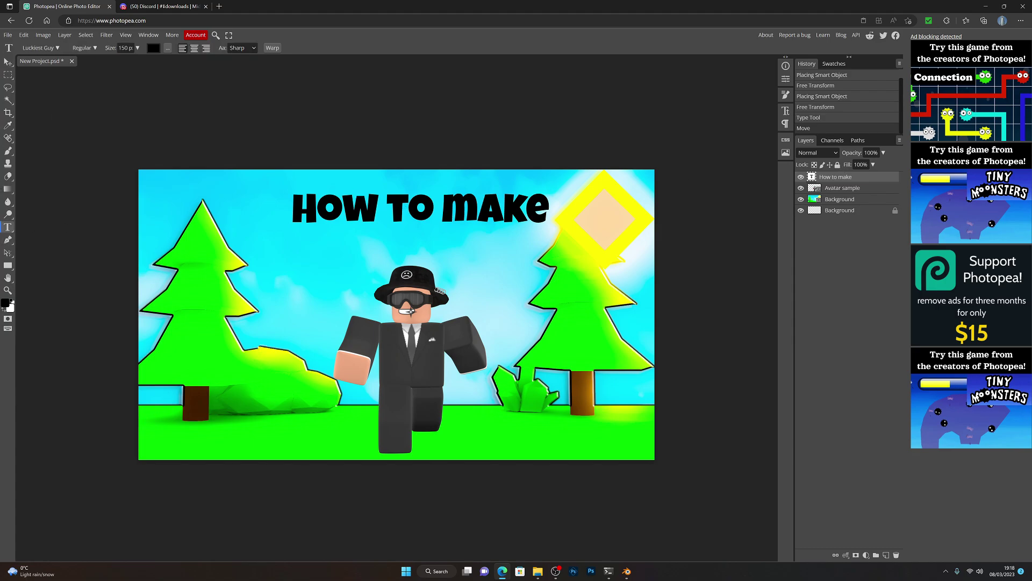
{"action": "left_click", "coordinate": [543, 217]}
{"action": "left_click_drag", "start_coordinate": [543, 217], "coordinate": [291, 220]}
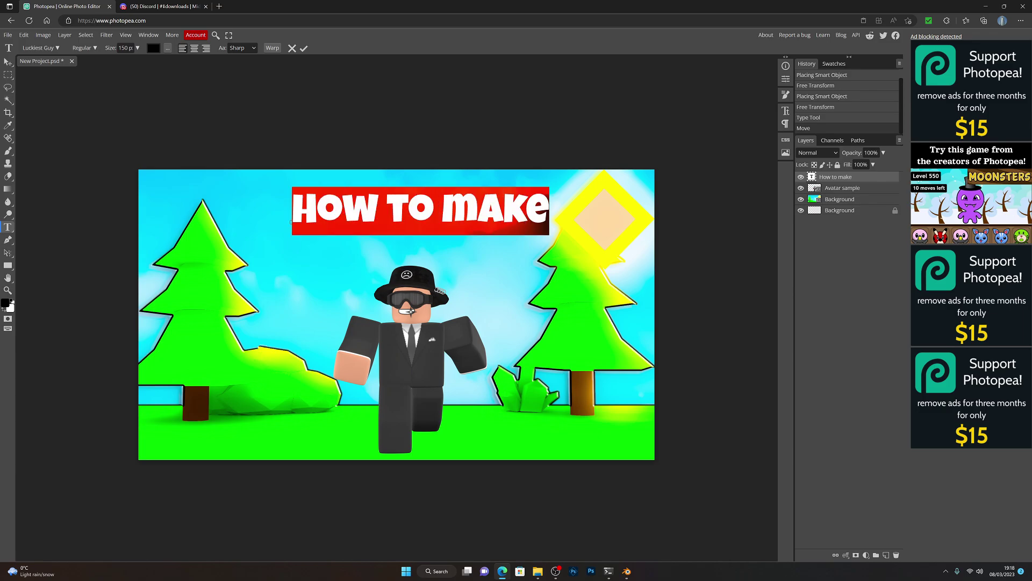
{"action": "left_click", "coordinate": [155, 48]}
{"action": "left_click", "coordinate": [138, 154]}
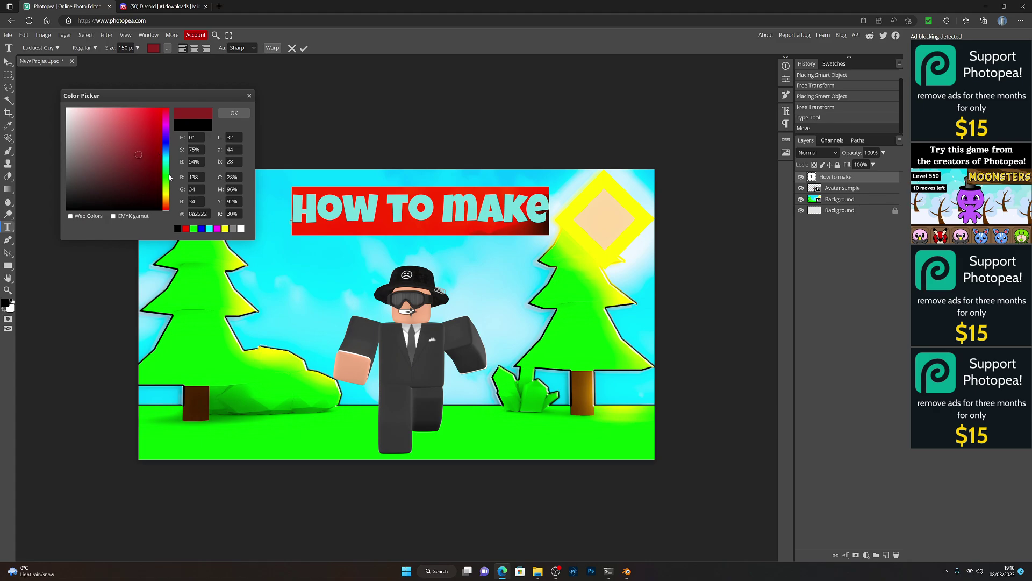
{"action": "mouse_move", "coordinate": [166, 183]}
{"action": "left_mouse_down"}
{"action": "mouse_move", "coordinate": [166, 196]}
{"action": "mouse_move", "coordinate": [166, 145]}
{"action": "mouse_move", "coordinate": [166, 188]}
{"action": "left_mouse_up"}
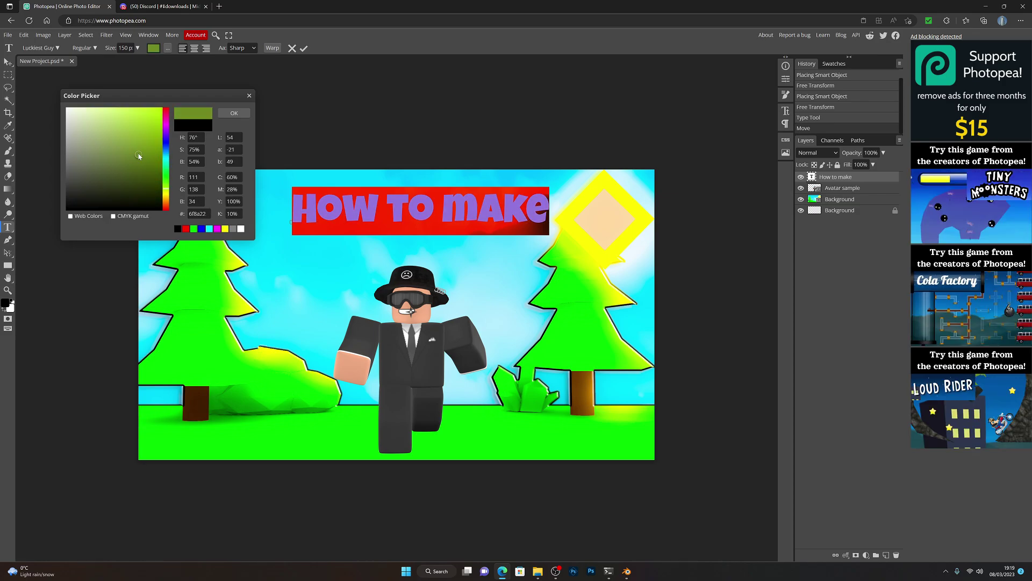
{"action": "left_click_drag", "start_coordinate": [138, 155], "coordinate": [65, 210]}
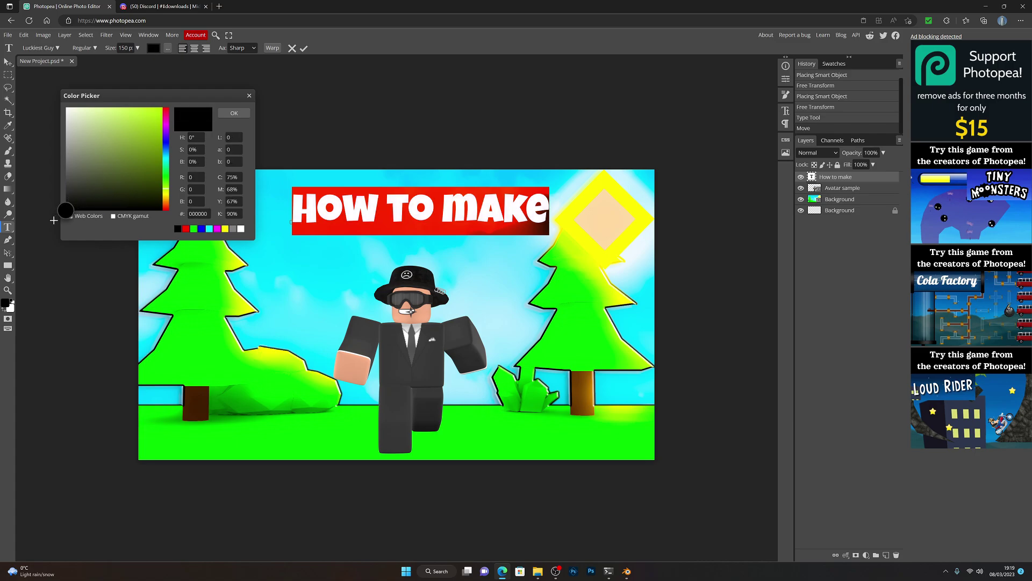
{"action": "left_click", "coordinate": [234, 113]}
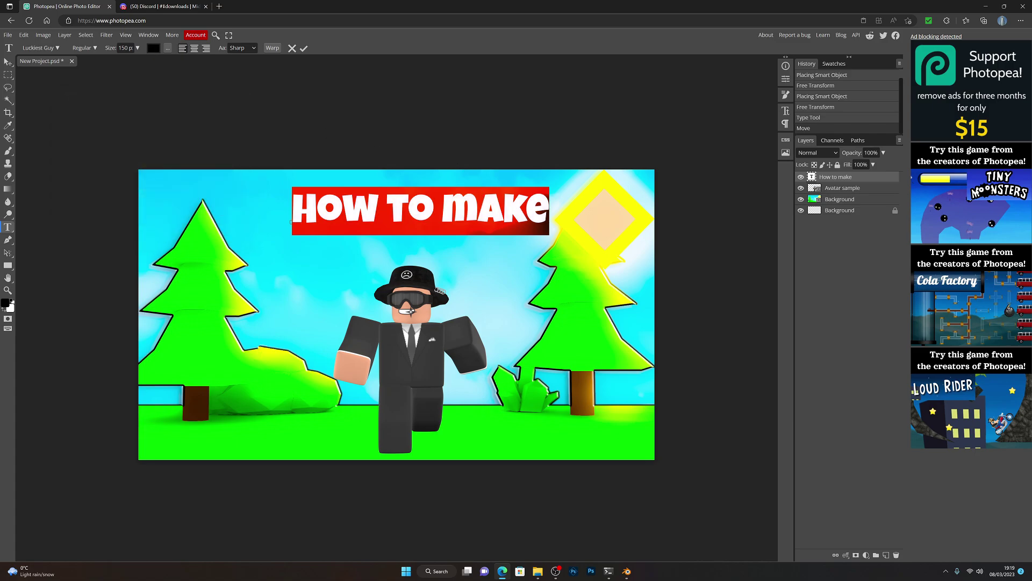
{"action": "left_click", "coordinate": [7, 61]}
Add a second text layer reading "Thumbanails" and place it below the first line, starting over the left tree
{"action": "left_click", "coordinate": [7, 227]}
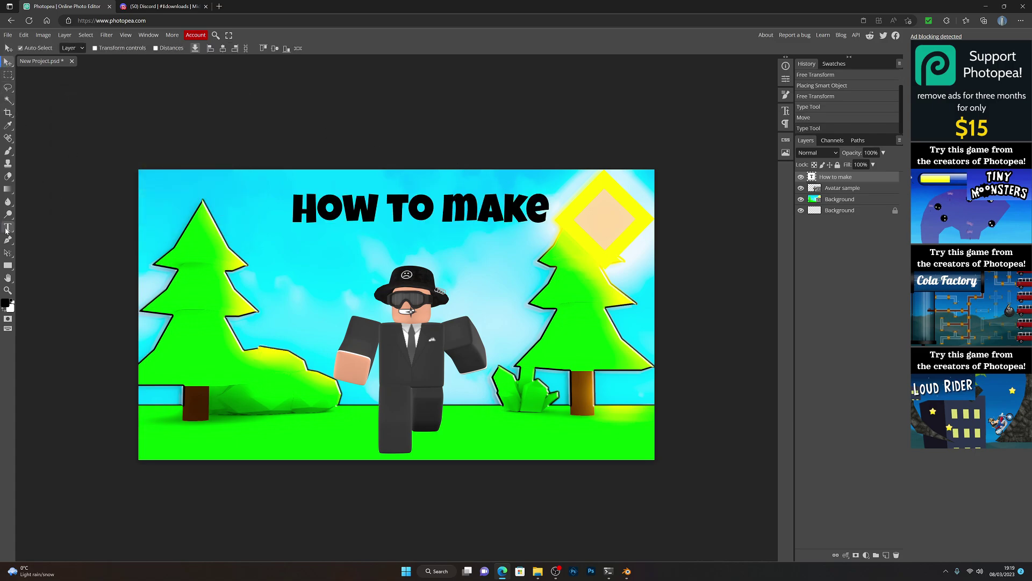
{"action": "left_click", "coordinate": [288, 249]}
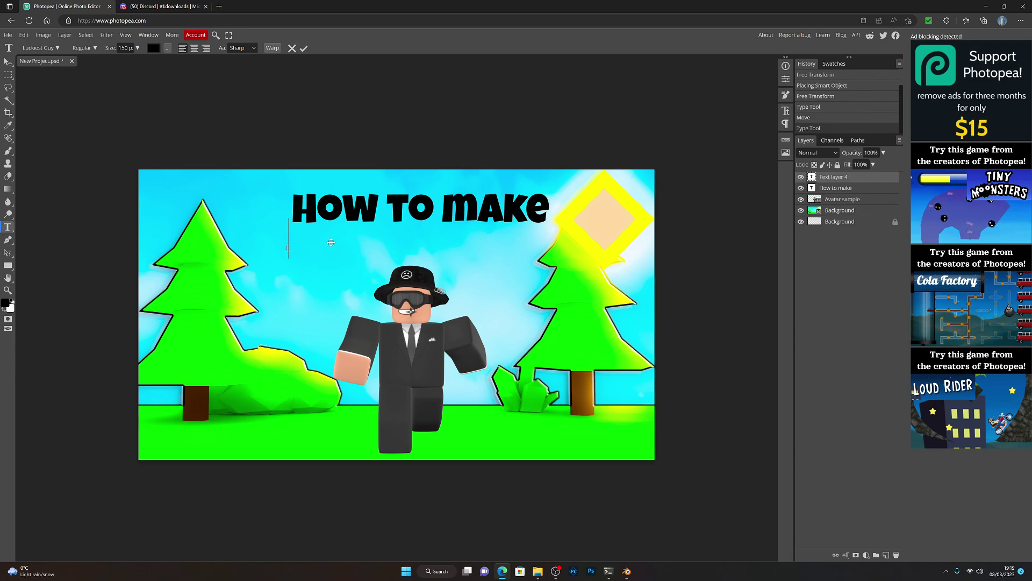
{"action": "type", "text": "TH"}
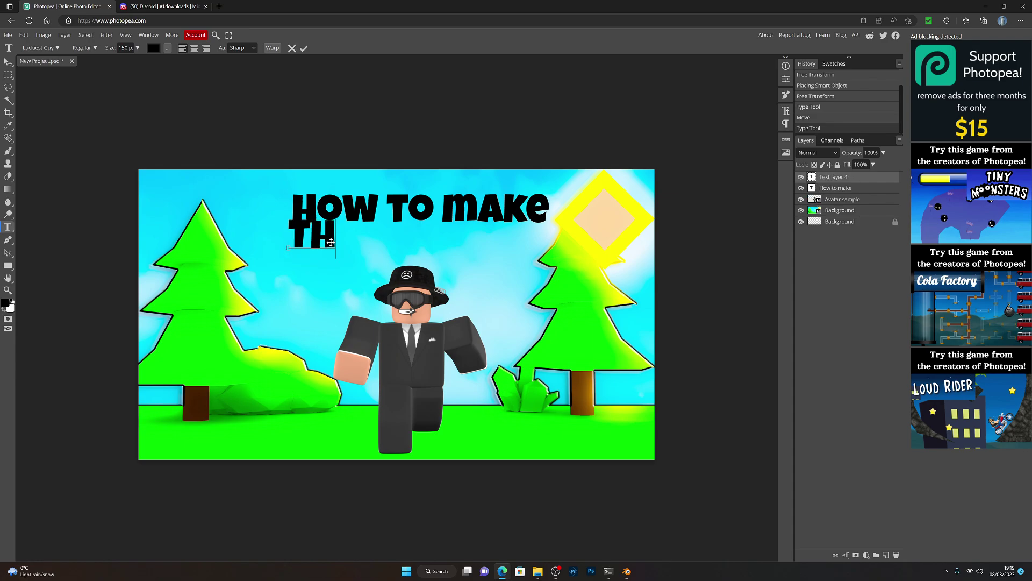
{"action": "type", "text": "umbaniks"}
{"action": "key", "text": "BackSpace"}
{"action": "key", "text": "BackSpace"}
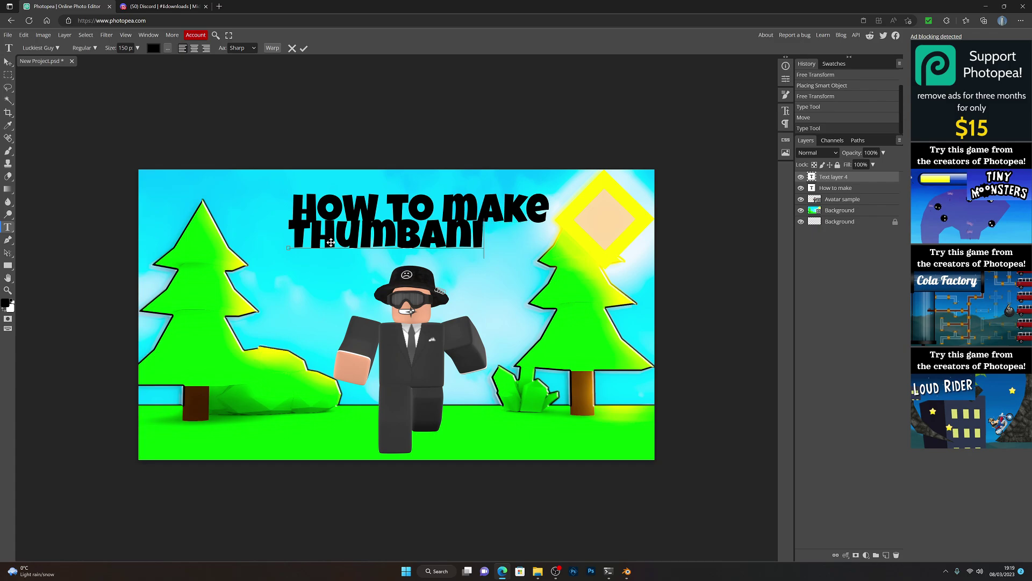
{"action": "key", "text": "BackSpace"}
{"action": "type", "text": "ails"}
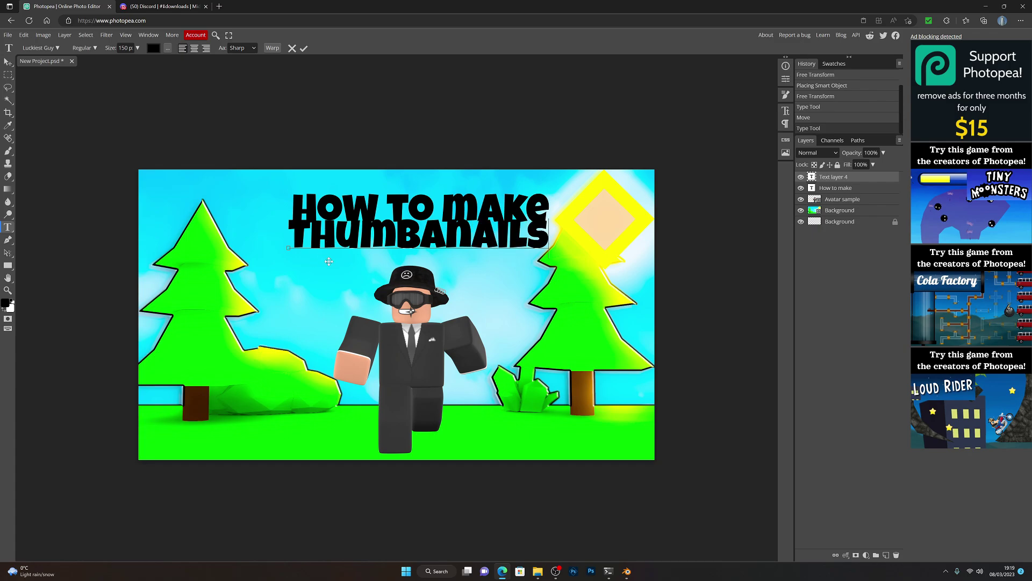
{"action": "left_click_drag", "start_coordinate": [489, 274], "coordinate": [355, 292]}
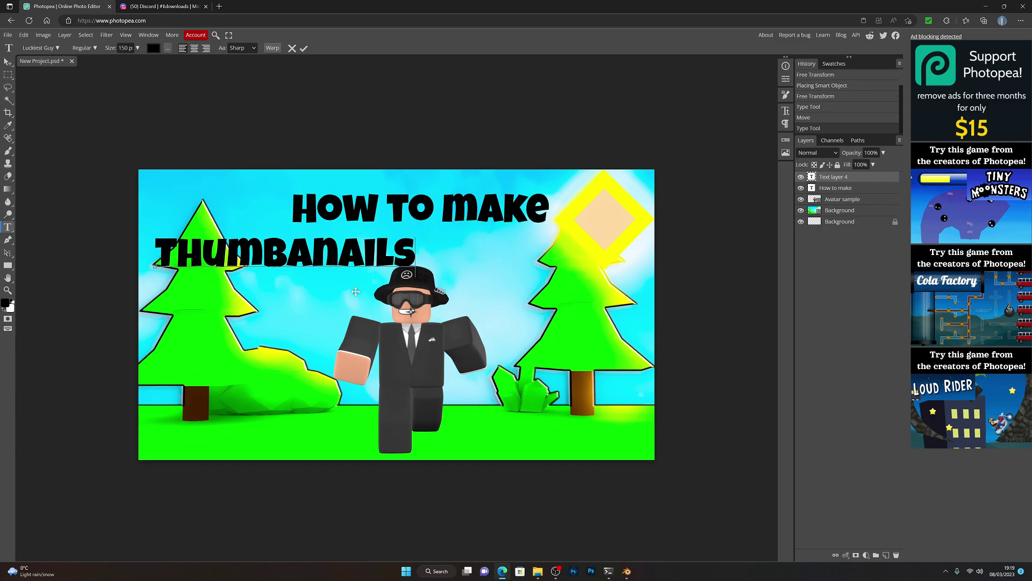
Recolour the whole "Thumbanails" text bright yellow
{"action": "left_click_drag", "start_coordinate": [414, 258], "coordinate": [153, 266]}
{"action": "left_click", "coordinate": [154, 49]}
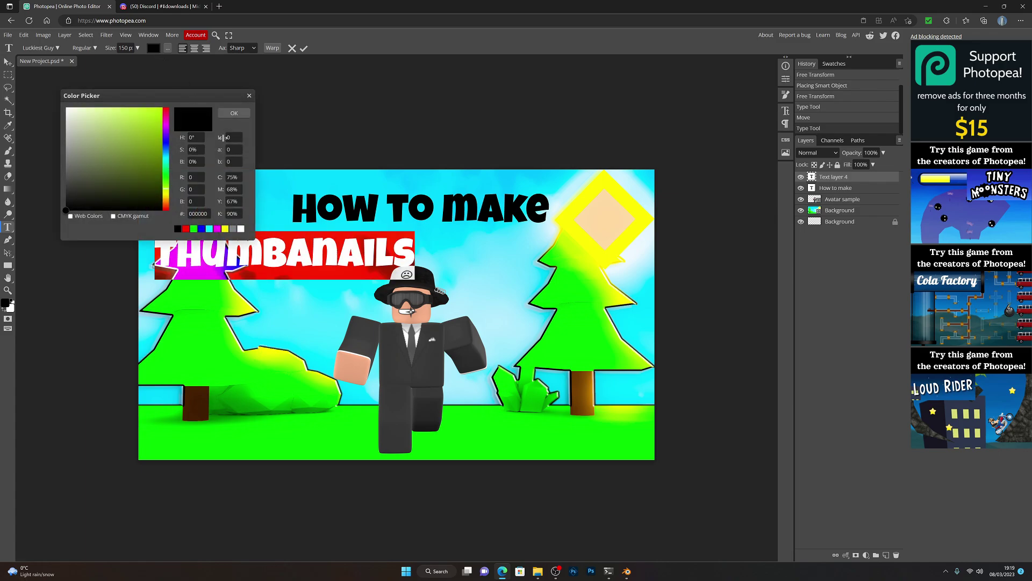
{"action": "left_click_drag", "start_coordinate": [168, 192], "coordinate": [166, 193]}
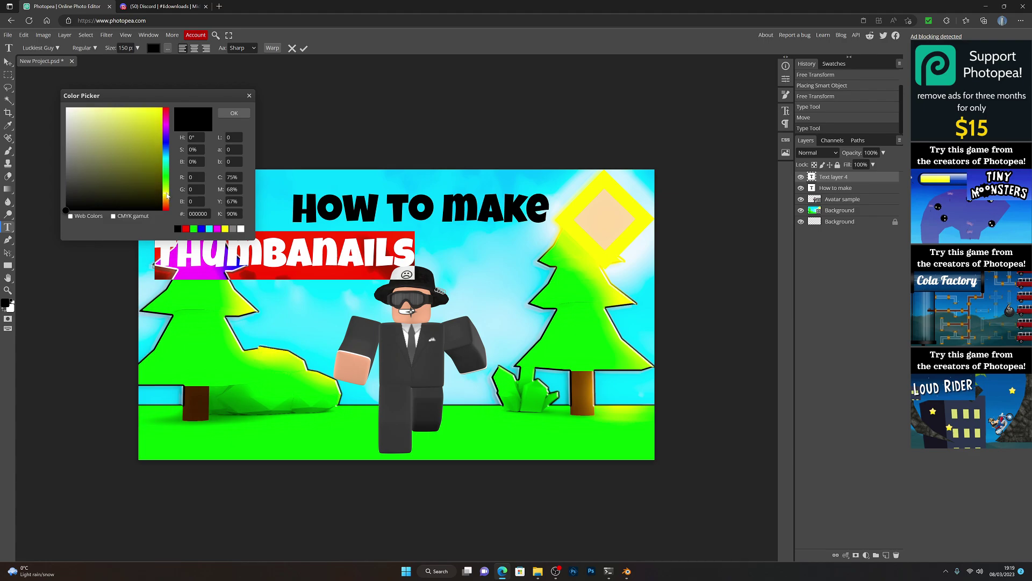
{"action": "left_click_drag", "start_coordinate": [152, 126], "coordinate": [196, 48]}
{"action": "left_click", "coordinate": [234, 113]}
{"action": "left_click", "coordinate": [8, 62]}
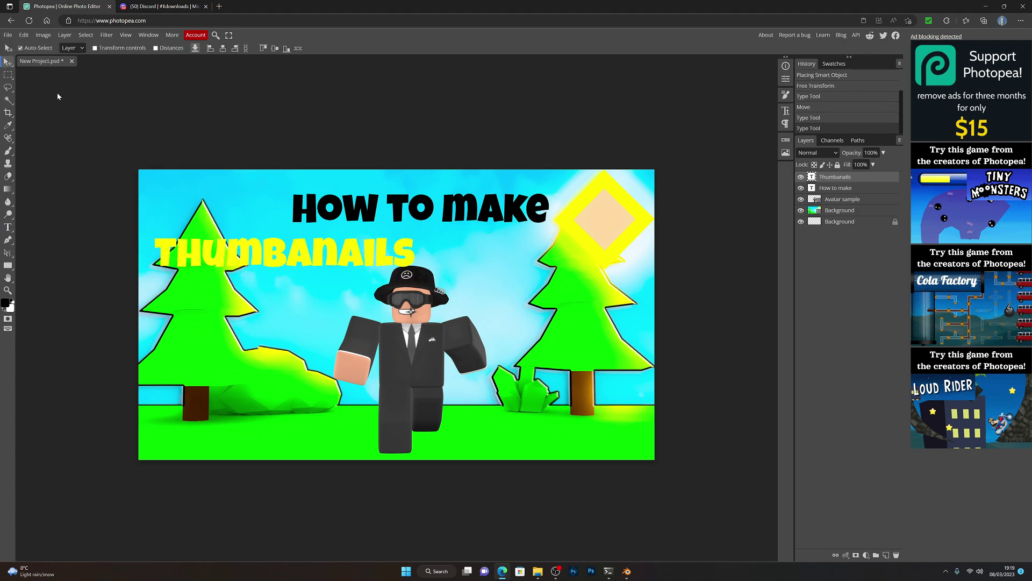
Stack the two text lines at mid-height in the canvas's left half and move the avatar in front of the right tree
{"action": "left_click_drag", "start_coordinate": [301, 257], "coordinate": [315, 261]}
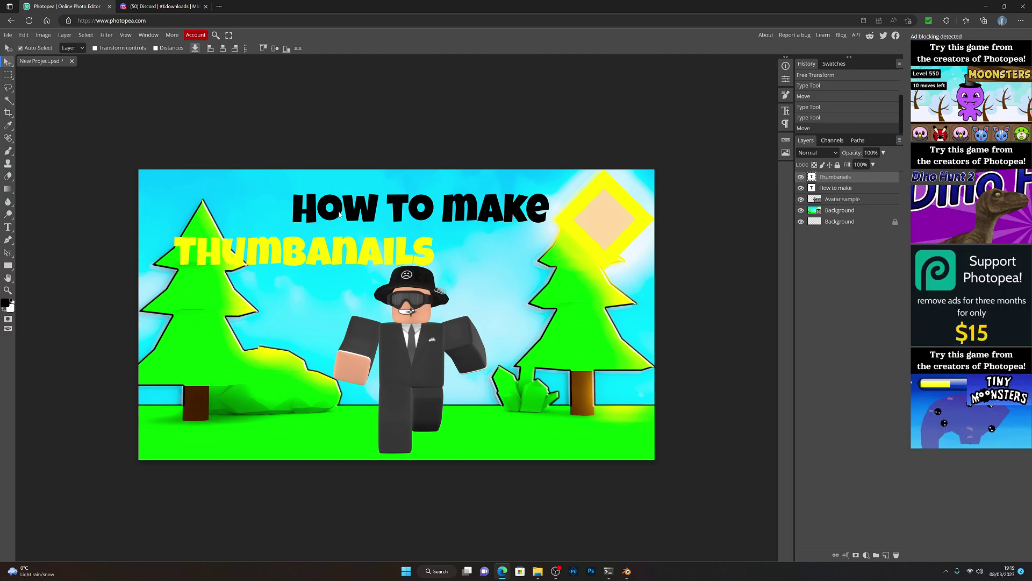
{"action": "left_click_drag", "start_coordinate": [339, 213], "coordinate": [243, 218]}
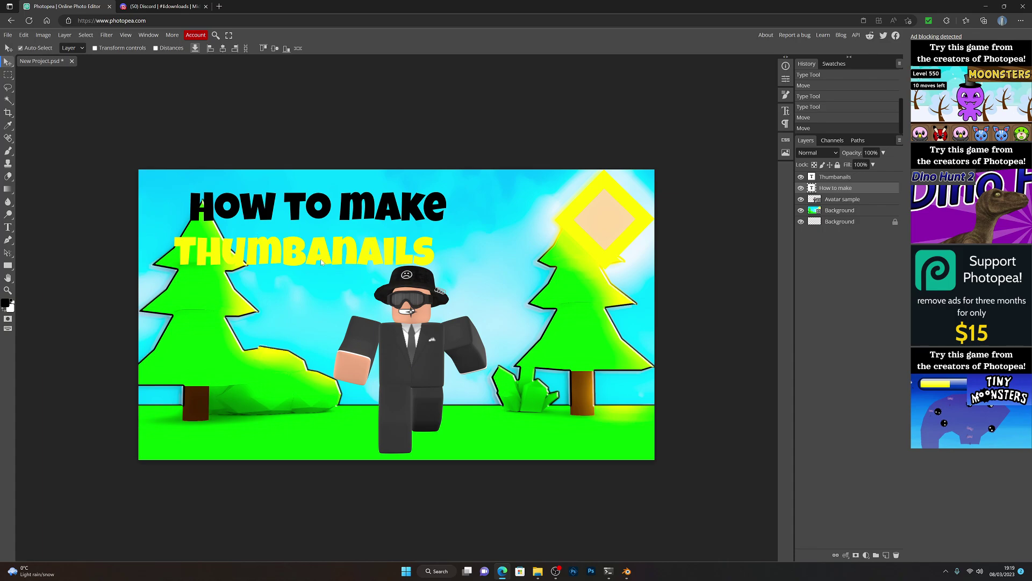
{"action": "left_click_drag", "start_coordinate": [321, 262], "coordinate": [371, 252]}
{"action": "left_click_drag", "start_coordinate": [413, 335], "coordinate": [541, 330]}
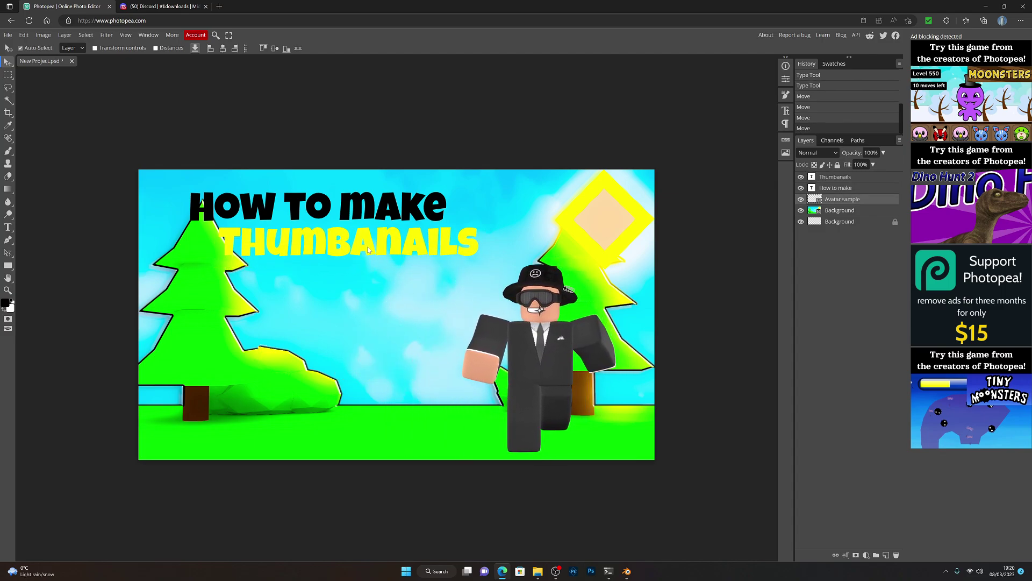
{"action": "left_click_drag", "start_coordinate": [368, 250], "coordinate": [337, 322]}
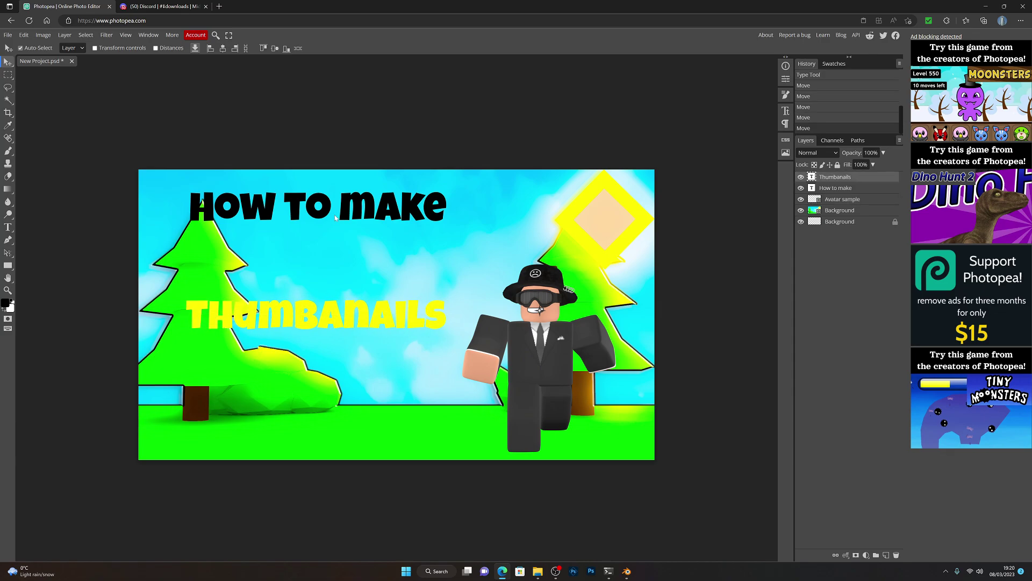
{"action": "left_click_drag", "start_coordinate": [327, 211], "coordinate": [323, 271]}
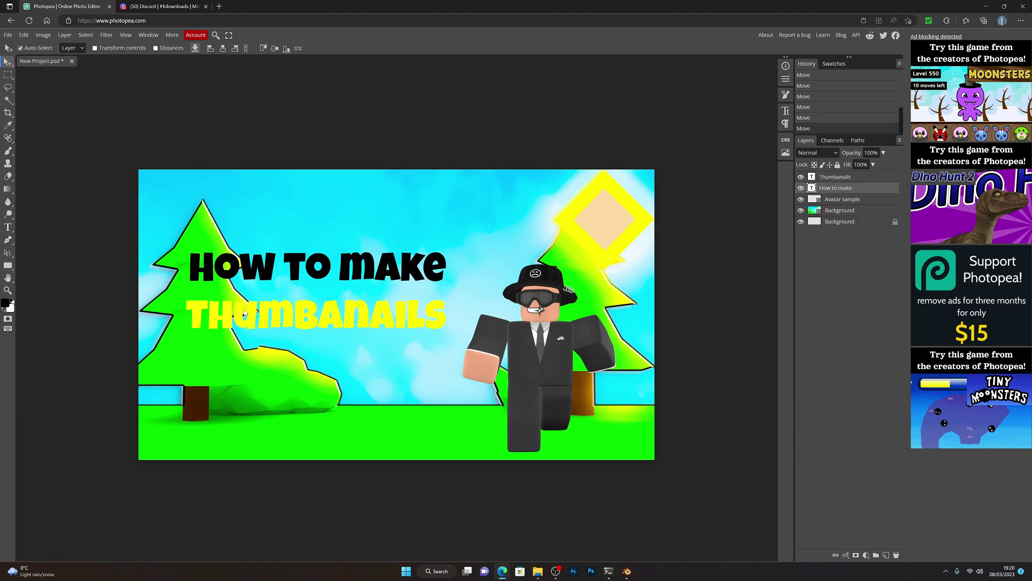
Correct the yellow text to "Thumbnails" and nudge it slightly right under "How to make"
{"action": "left_click", "coordinate": [374, 318]}
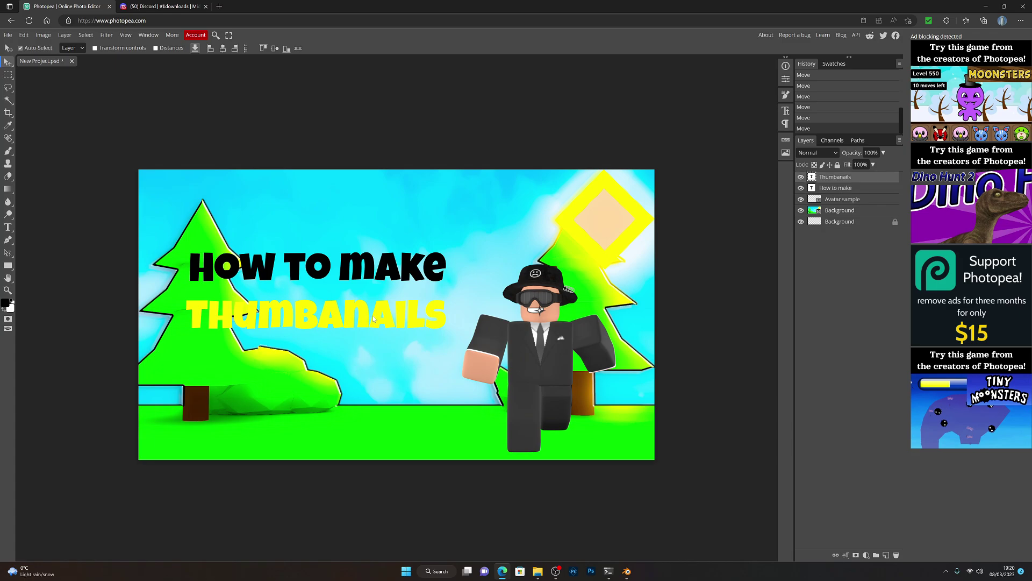
{"action": "right_click", "coordinate": [395, 318]}
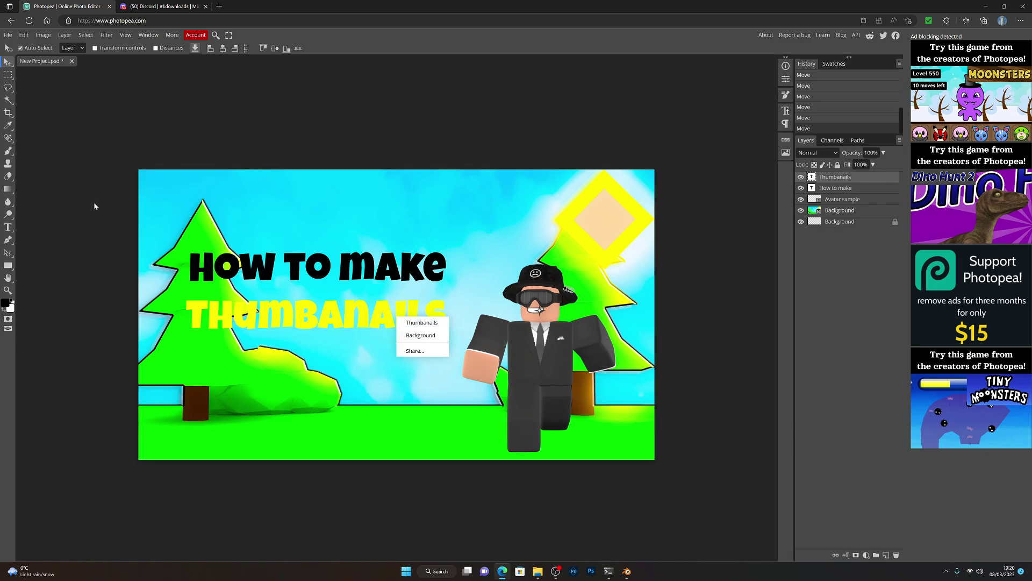
{"action": "left_click", "coordinate": [8, 227]}
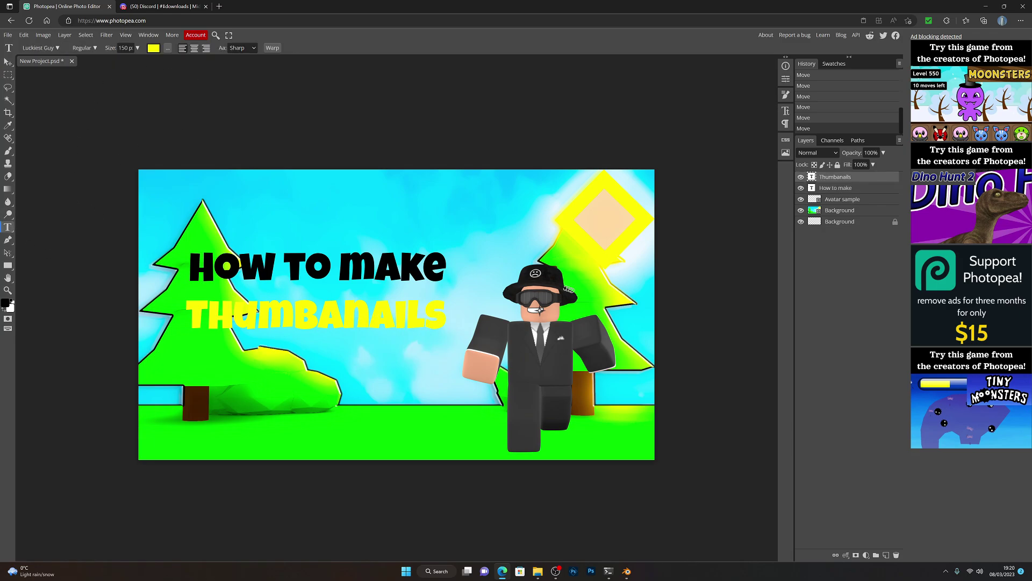
{"action": "left_click", "coordinate": [343, 318]}
{"action": "key", "text": "BackSpace"}
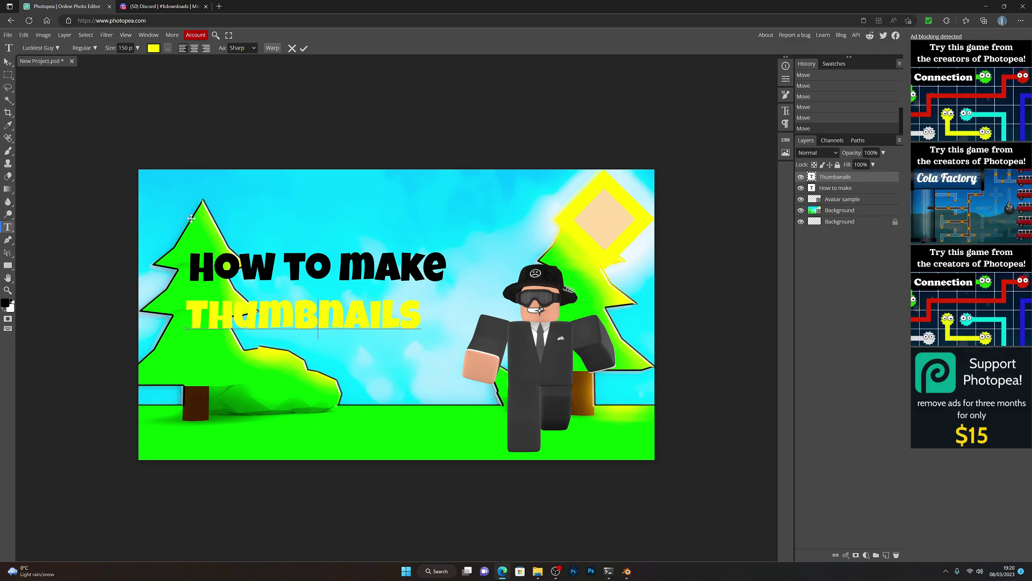
{"action": "left_click", "coordinate": [8, 63]}
{"action": "left_click_drag", "start_coordinate": [358, 318], "coordinate": [363, 318]}
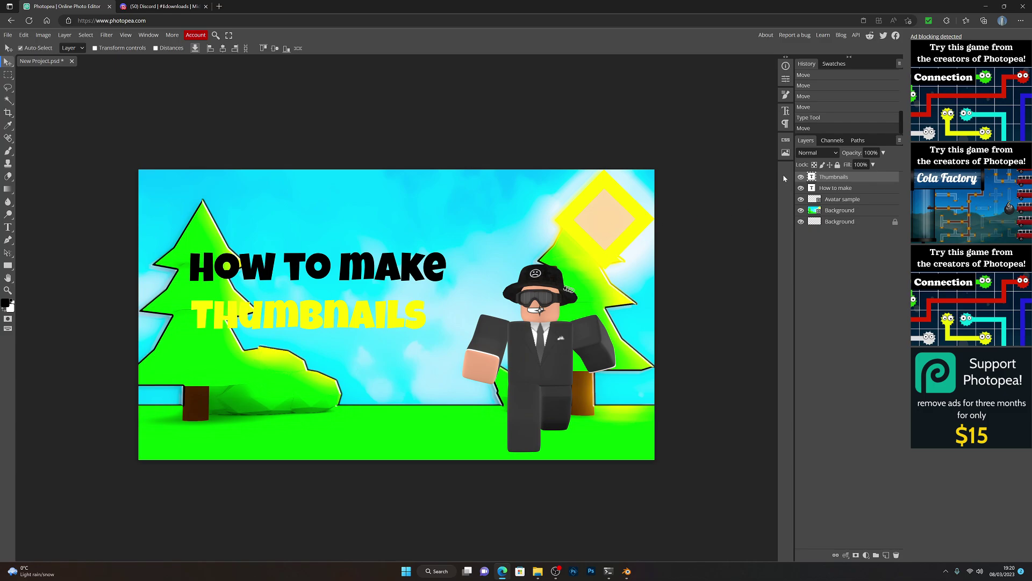
Add a white outside stroke of 5 px to the "How to make" text layer
{"action": "right_click", "coordinate": [833, 178]}
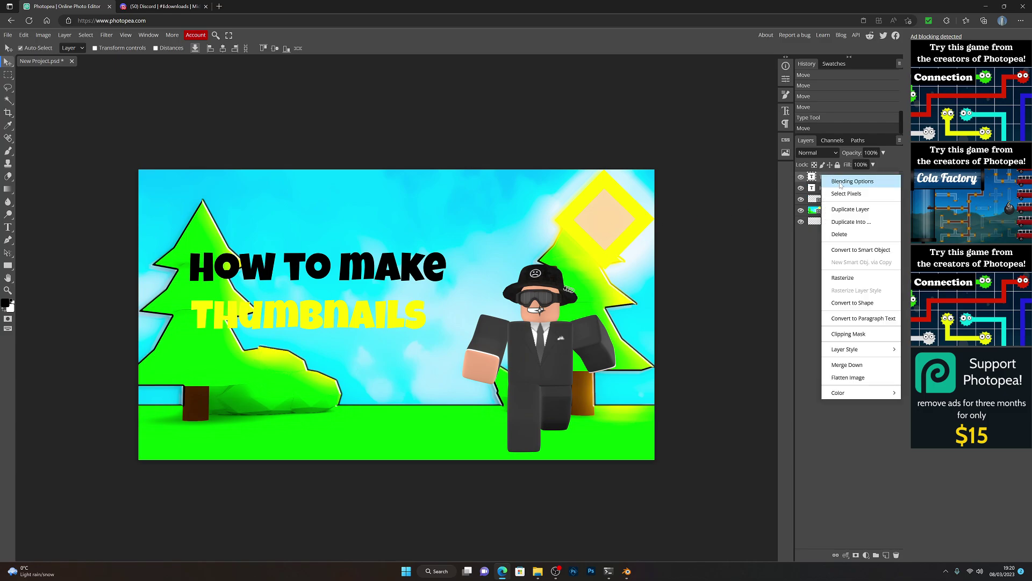
{"action": "left_click", "coordinate": [801, 234]}
{"action": "left_click", "coordinate": [839, 188]}
{"action": "right_click", "coordinate": [839, 188]}
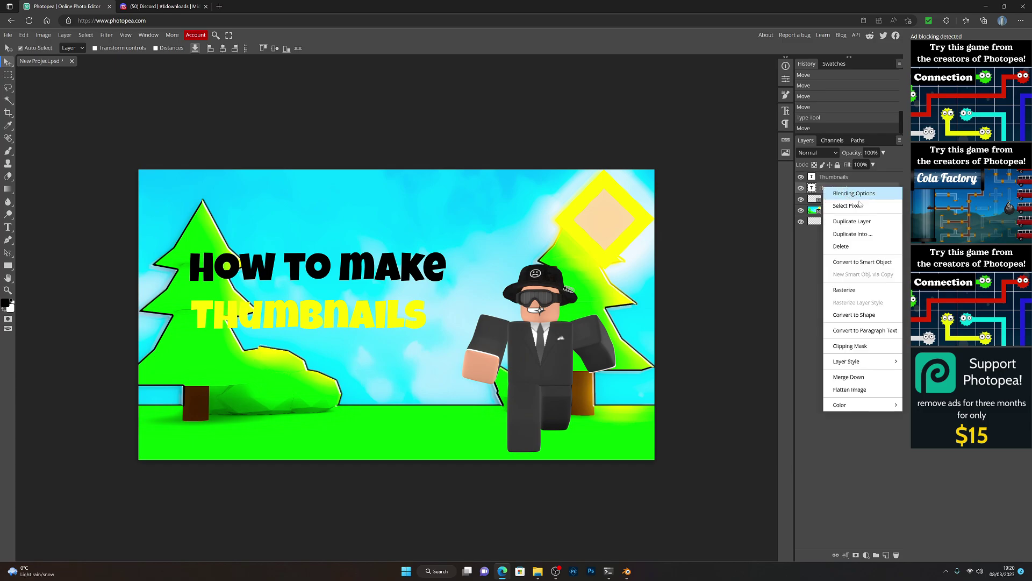
{"action": "left_click", "coordinate": [854, 193]}
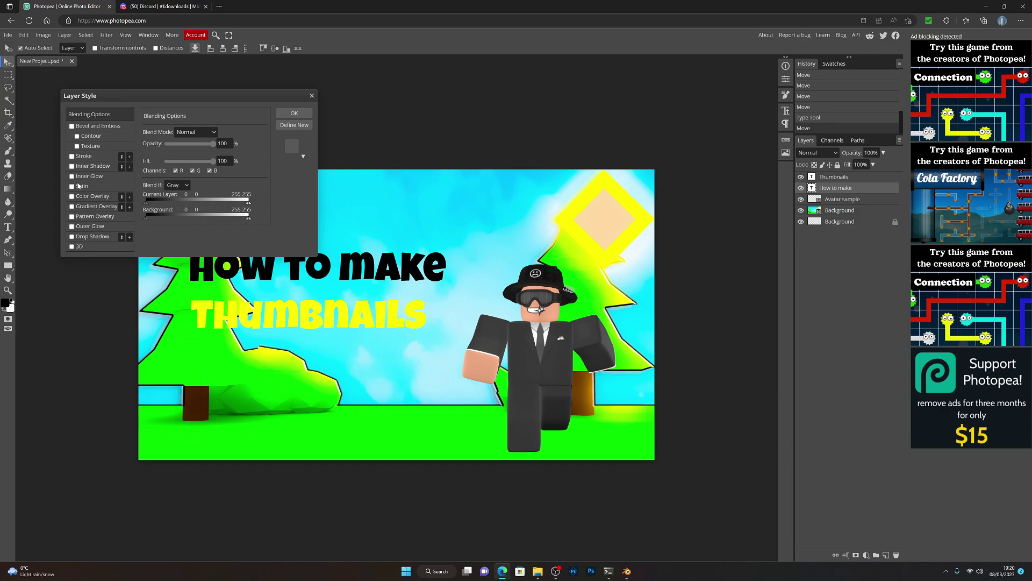
{"action": "left_click", "coordinate": [71, 156]}
{"action": "left_click", "coordinate": [85, 156]}
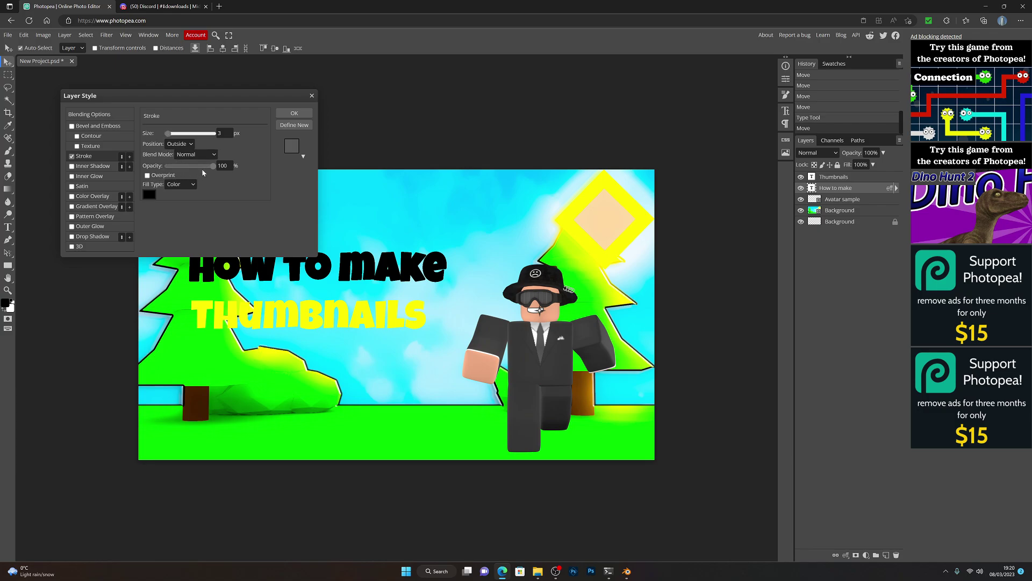
{"action": "left_click", "coordinate": [152, 193]}
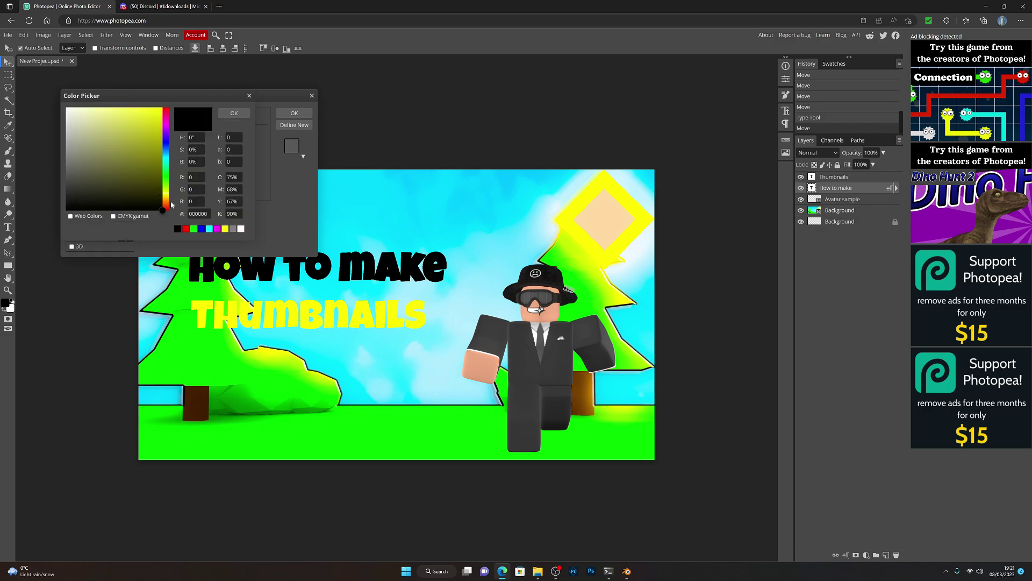
{"action": "mouse_move", "coordinate": [149, 196]}
{"action": "left_mouse_down"}
{"action": "mouse_move", "coordinate": [101, 133]}
{"action": "mouse_move", "coordinate": [33, 81]}
{"action": "left_mouse_up"}
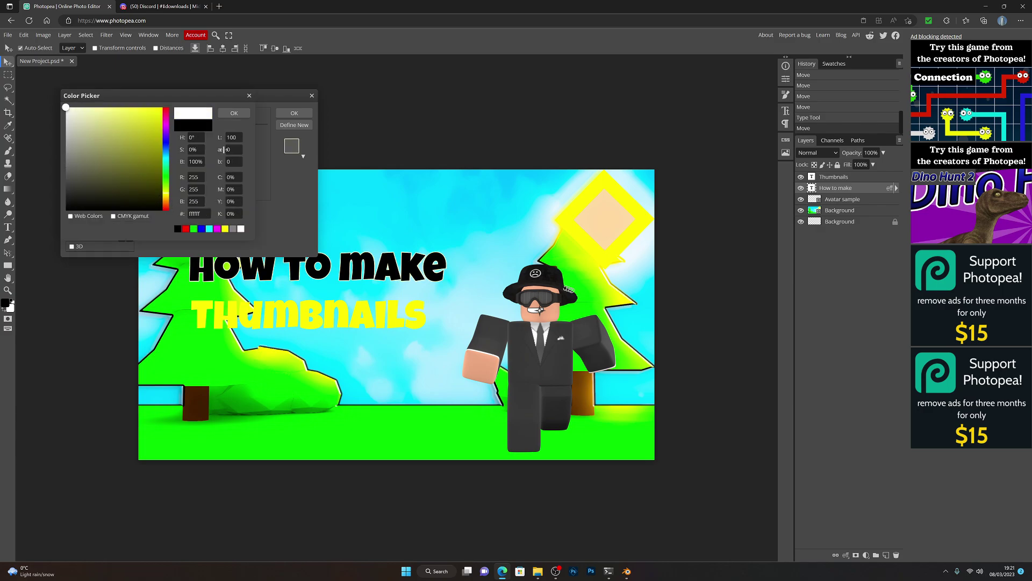
{"action": "left_click", "coordinate": [229, 115]}
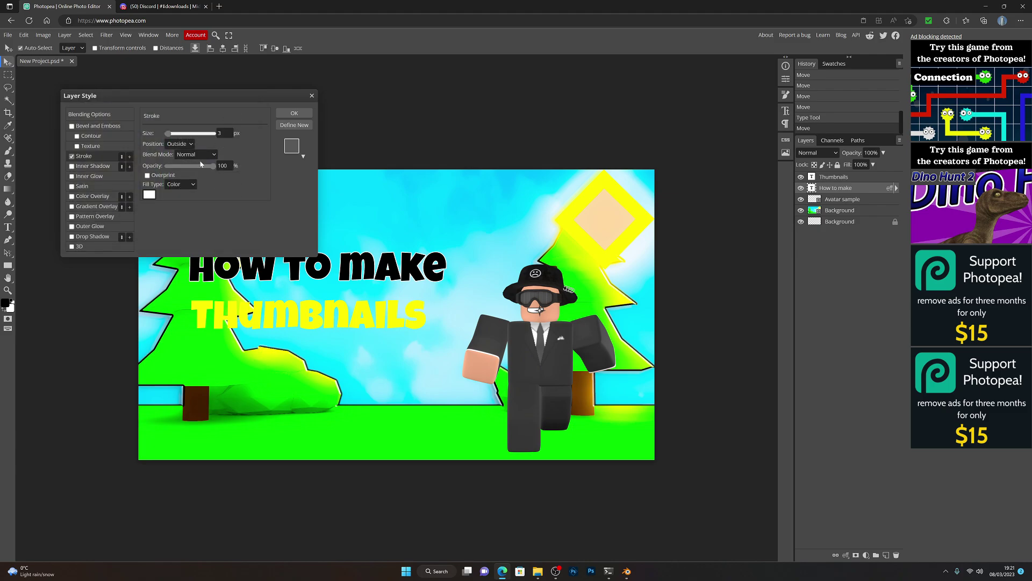
{"action": "left_click_drag", "start_coordinate": [168, 134], "coordinate": [168, 135]}
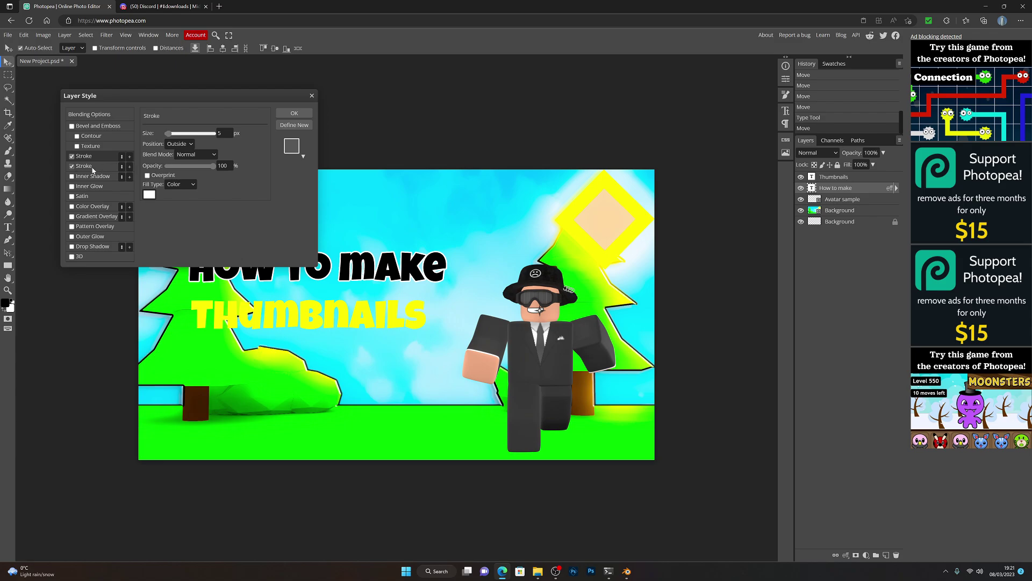
Give the "How to make" text a second outside stroke with a size of 8 px
{"action": "left_click", "coordinate": [93, 167]}
{"action": "left_click_drag", "start_coordinate": [169, 135], "coordinate": [169, 139]}
{"action": "left_click", "coordinate": [221, 133]}
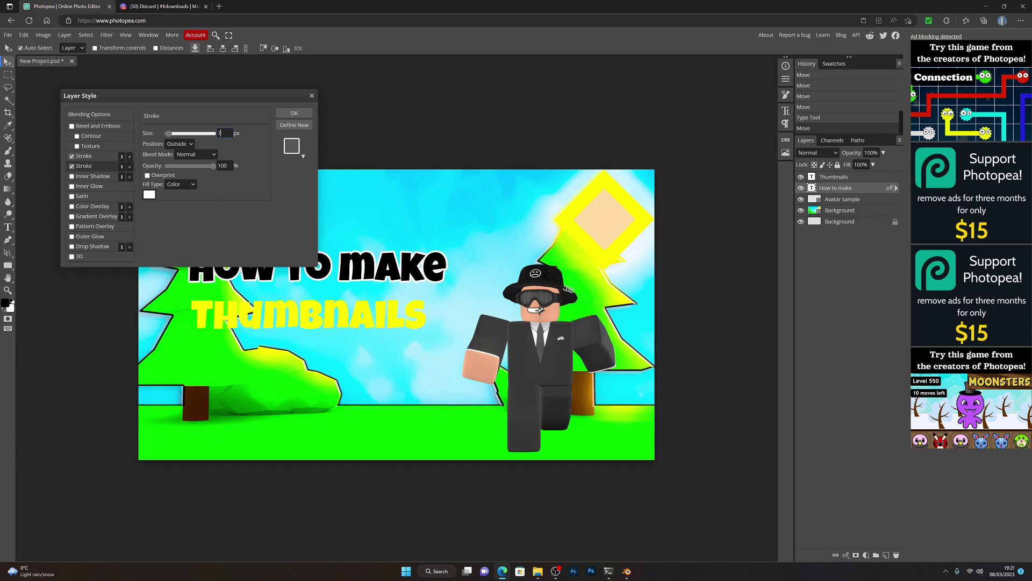
{"action": "key", "text": "BackSpace"}
{"action": "type", "text": "8"}
{"action": "key", "text": "Return"}
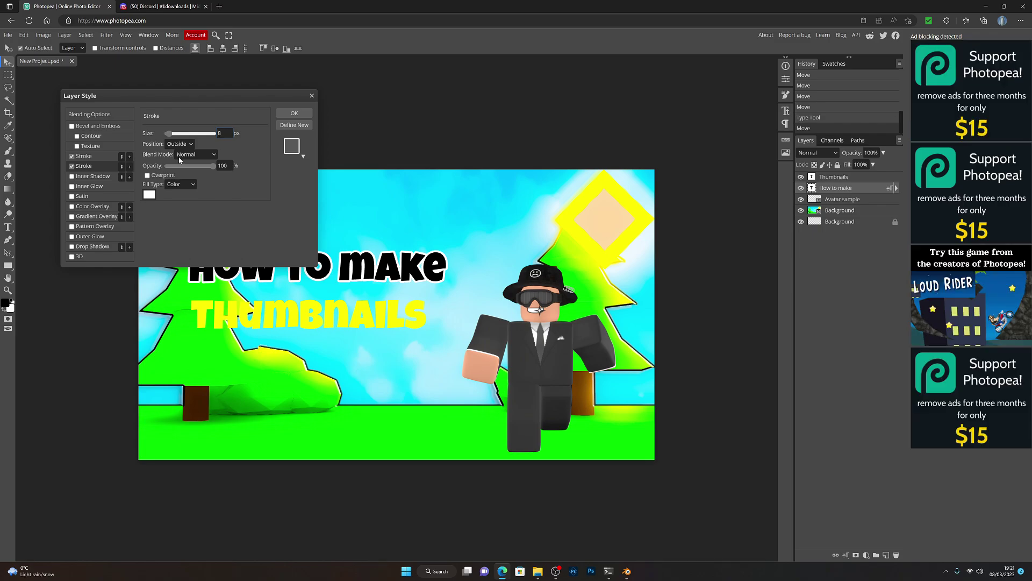
Colour the second stroke of "How to make" black
{"action": "left_click", "coordinate": [152, 195]}
{"action": "left_click_drag", "start_coordinate": [148, 184], "coordinate": [4, 236]}
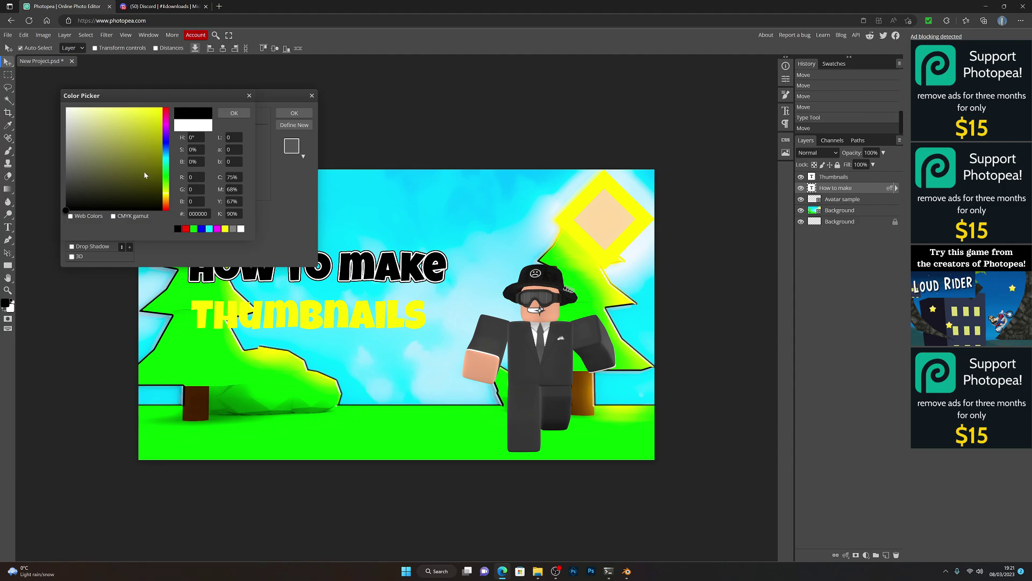
{"action": "left_click", "coordinate": [249, 95]}
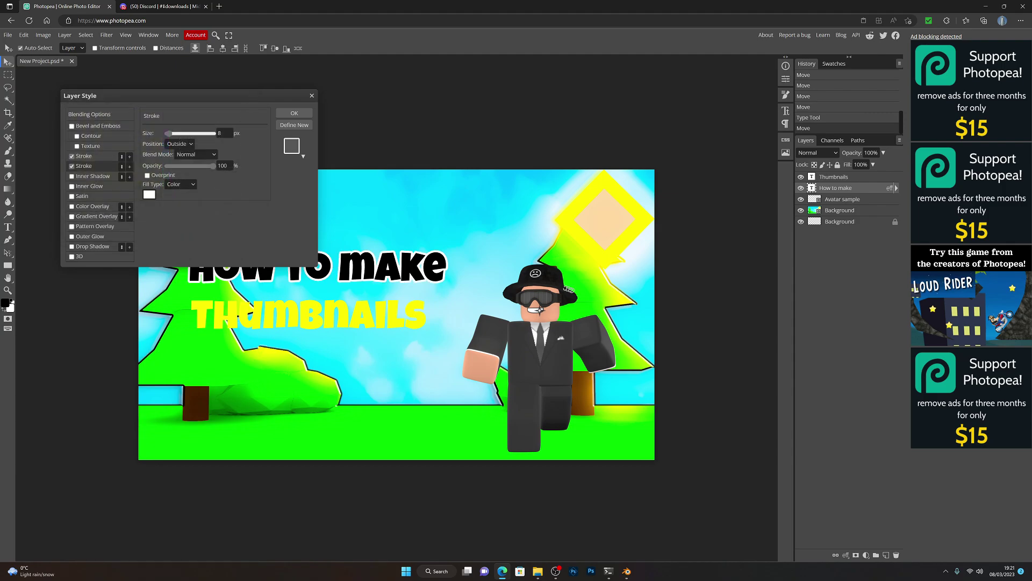
{"action": "left_click", "coordinate": [150, 194]}
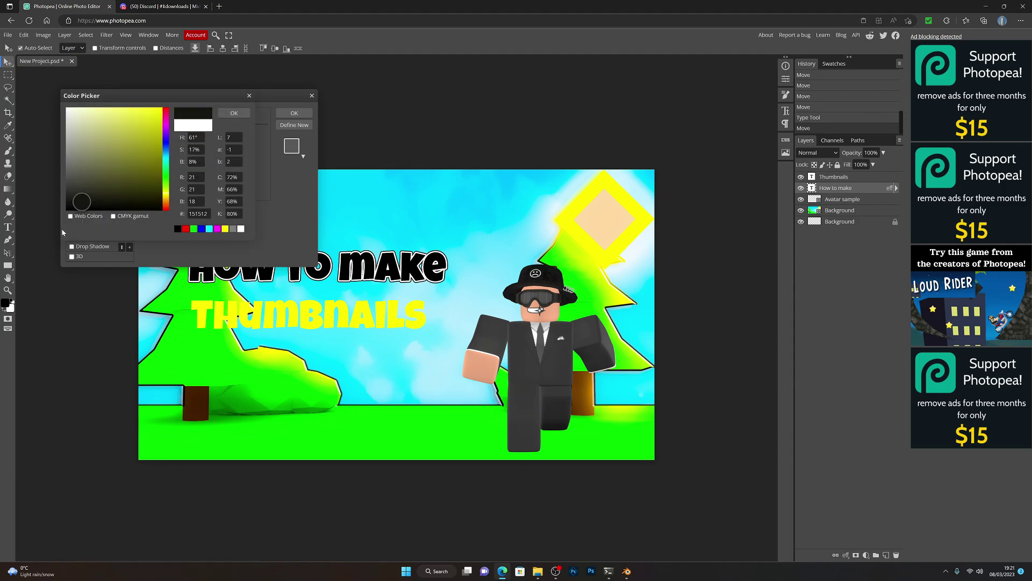
{"action": "left_click", "coordinate": [234, 113]}
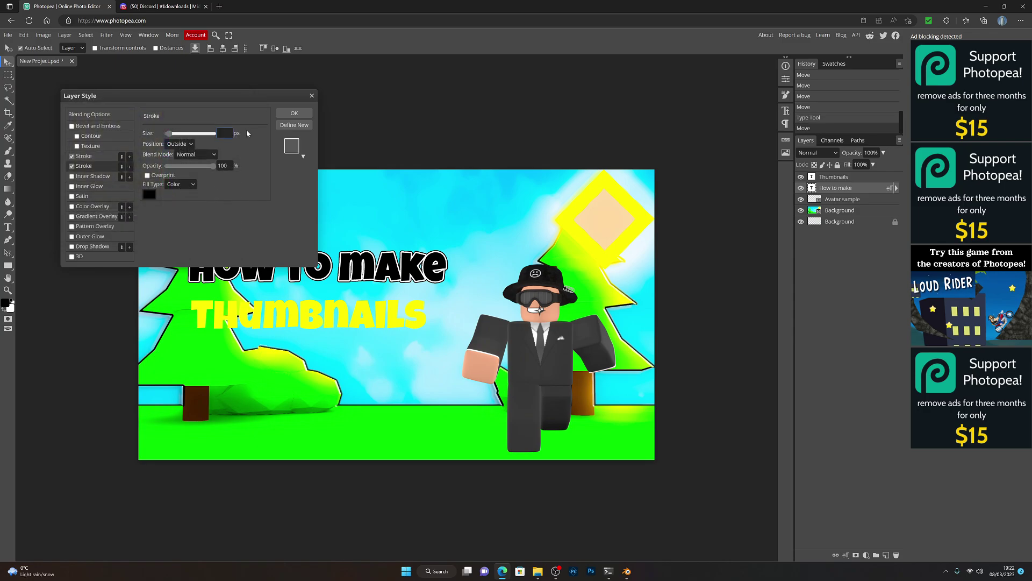
Set the white stroke of "How to make" to 4 px and its black stroke to 6 px, and apply the style
{"action": "left_click", "coordinate": [101, 157]}
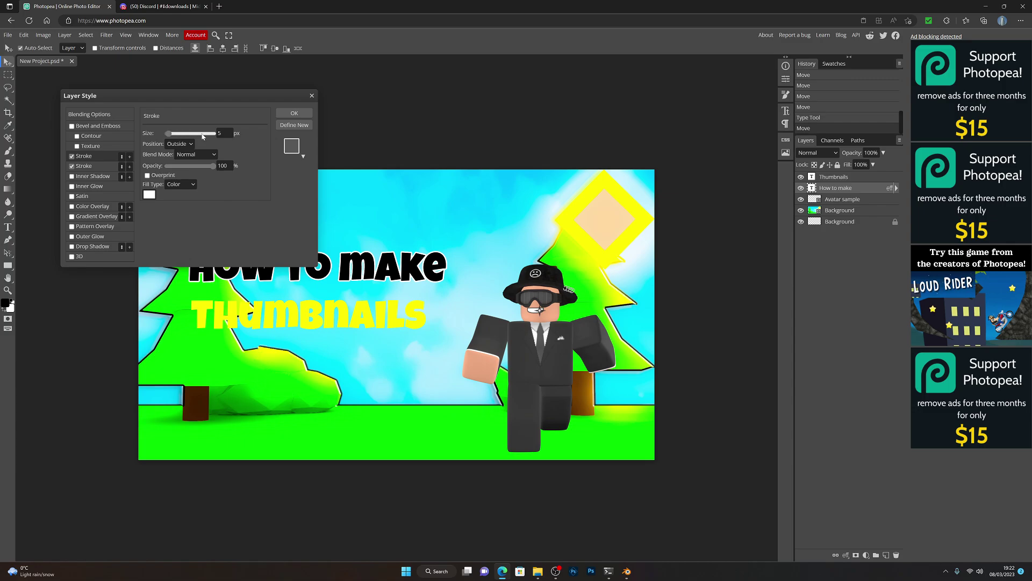
{"action": "left_click", "coordinate": [221, 133]}
{"action": "type", "text": "4"}
{"action": "left_click", "coordinate": [94, 167]}
{"action": "left_click_drag", "start_coordinate": [167, 134], "coordinate": [176, 134]}
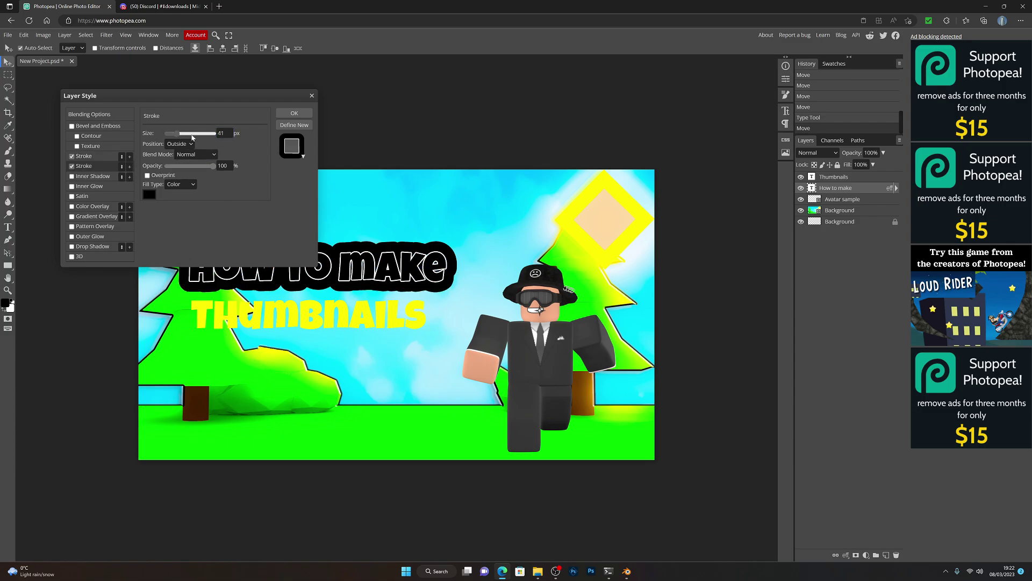
{"action": "left_click", "coordinate": [223, 133]}
{"action": "key", "text": "BackSpace"}
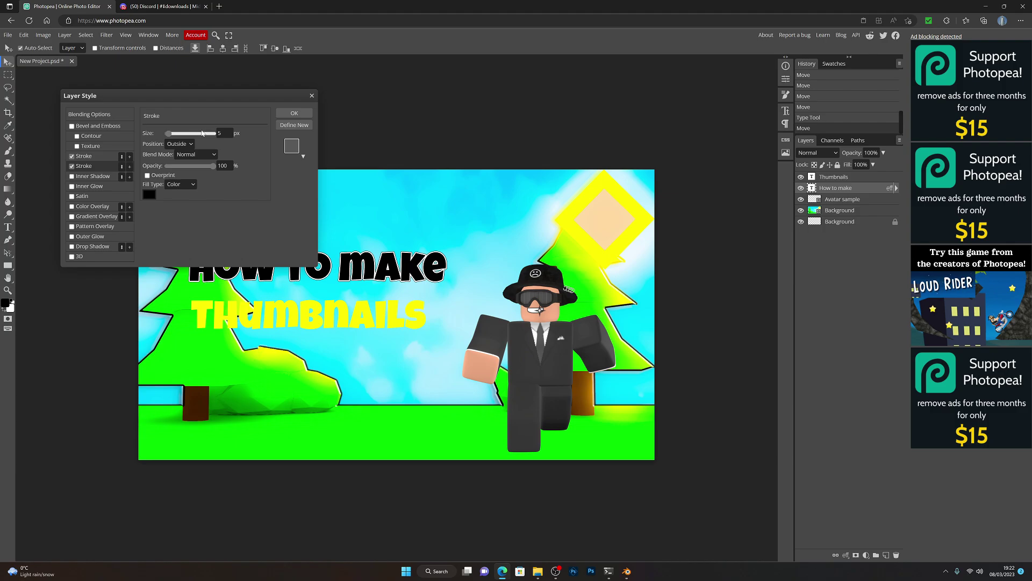
{"action": "key", "text": "Up"}
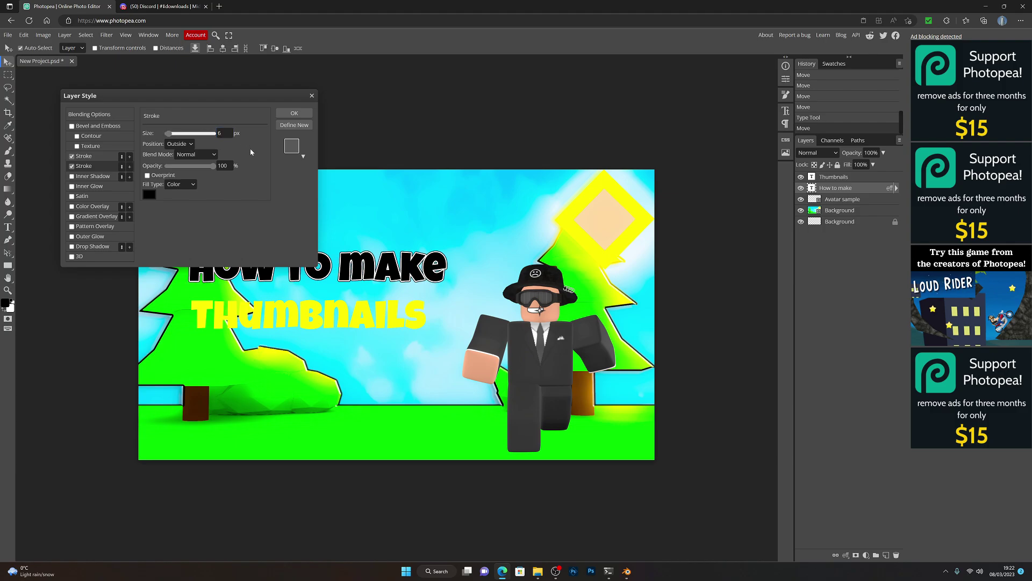
{"action": "left_click", "coordinate": [294, 113]}
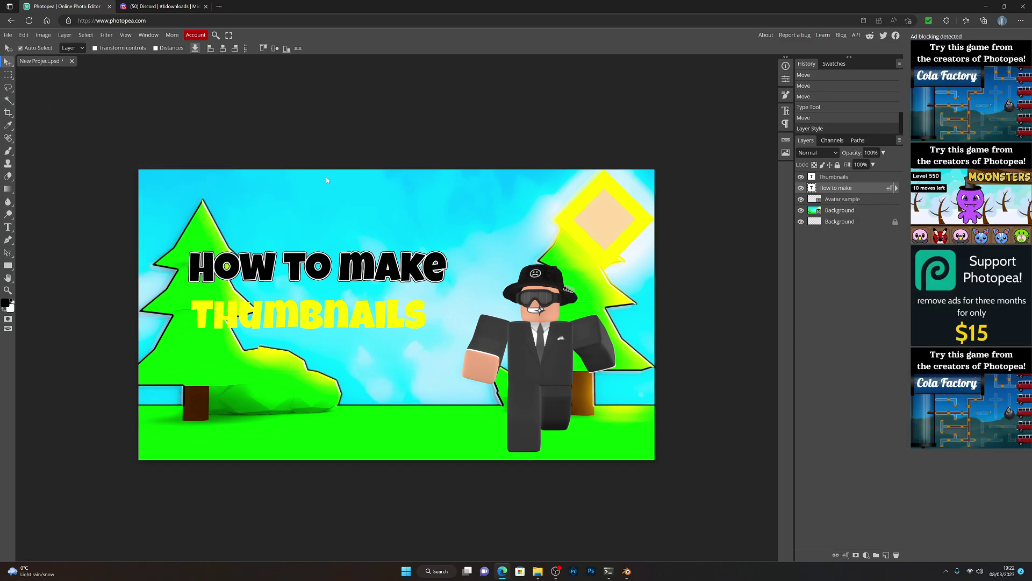
Add a black outside stroke of 5 px to the yellow "Thumbnails" text layer
{"action": "left_click", "coordinate": [345, 325]}
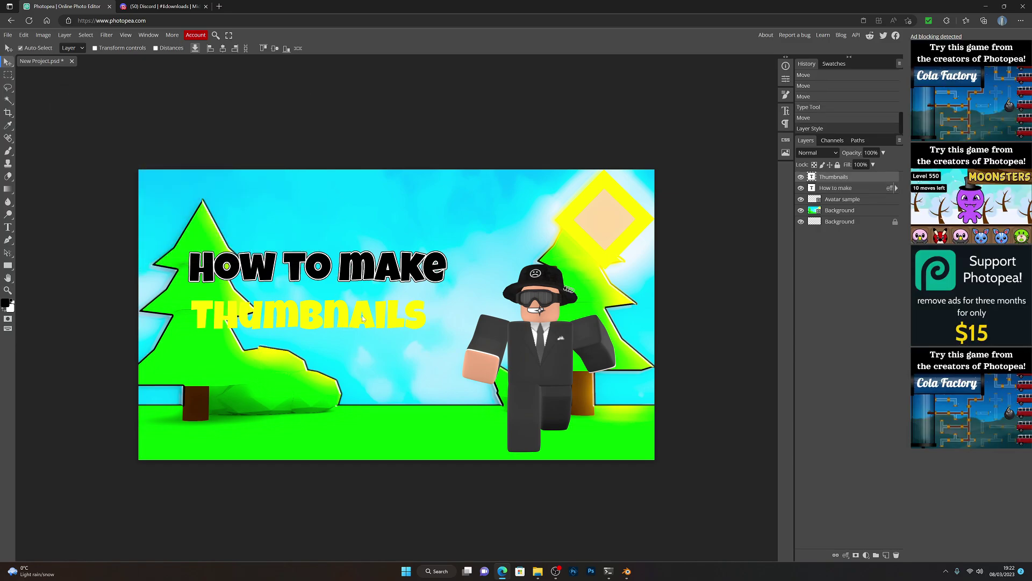
{"action": "right_click", "coordinate": [854, 186]}
{"action": "left_click", "coordinate": [851, 195]}
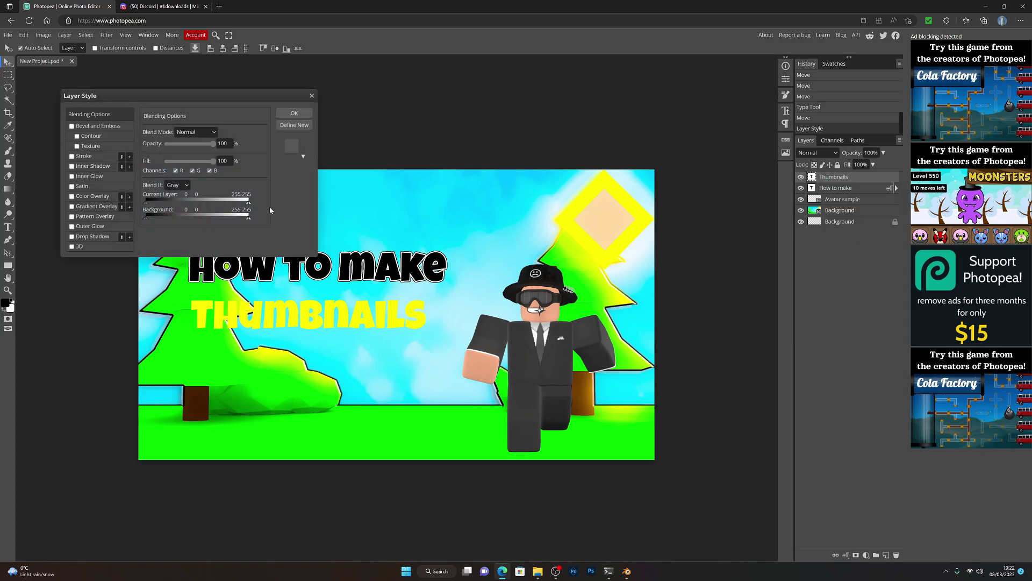
{"action": "left_click", "coordinate": [71, 156]}
{"action": "left_click", "coordinate": [95, 156]}
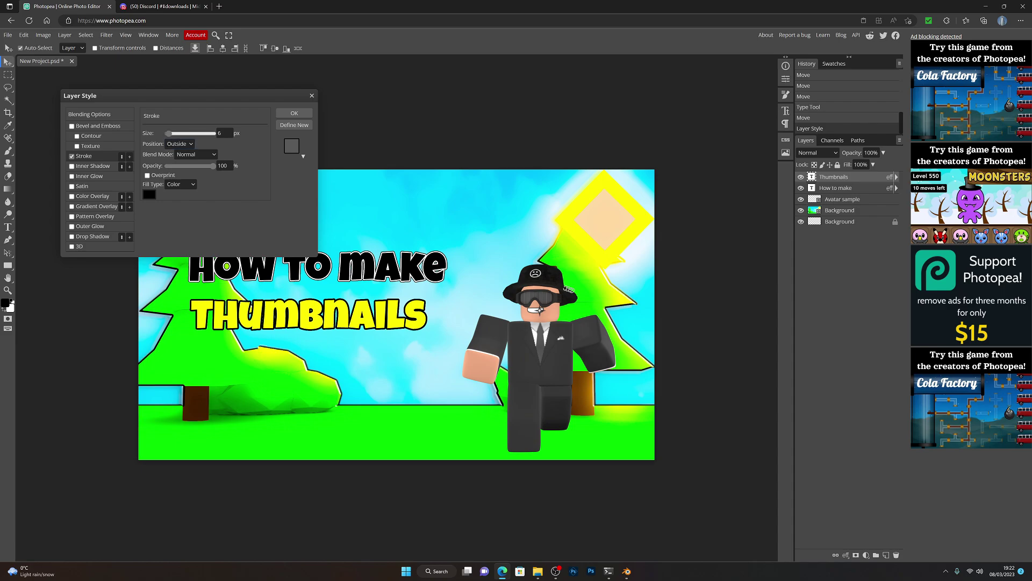
{"action": "left_click", "coordinate": [220, 133]}
{"action": "type", "text": "5"}
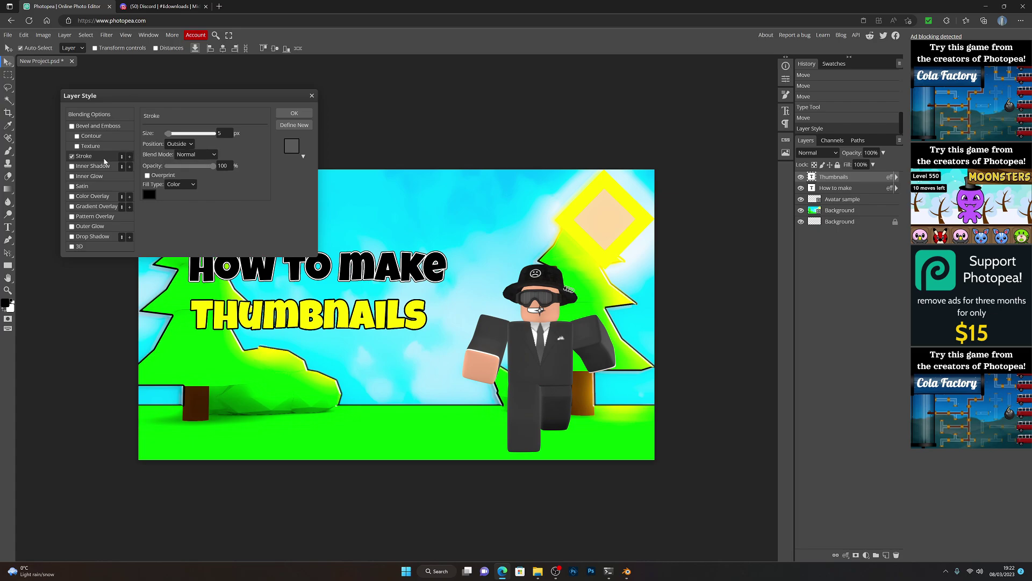
Try a second 7 px stroke on "Thumbnails", test white as its colour, and switch that stroke off
{"action": "left_click", "coordinate": [129, 155]}
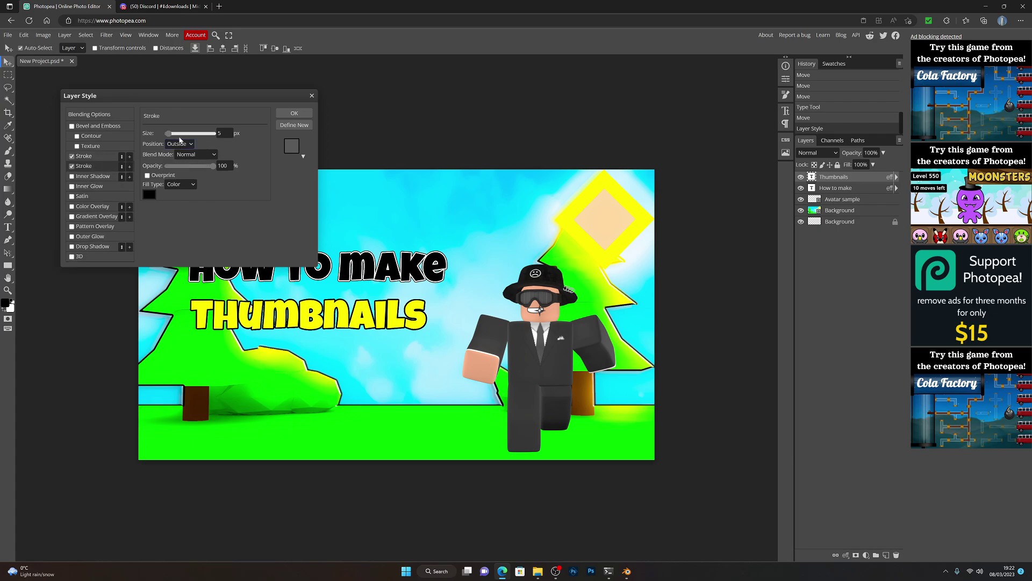
{"action": "left_click", "coordinate": [220, 132]}
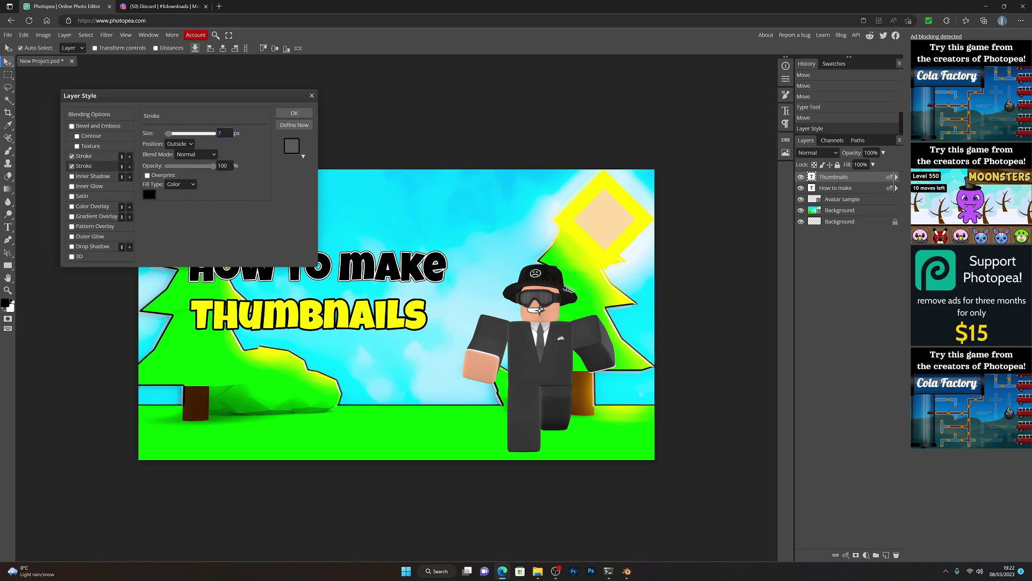
{"action": "left_click", "coordinate": [149, 195]}
{"action": "left_click", "coordinate": [113, 163]}
{"action": "left_click_drag", "start_coordinate": [103, 142], "coordinate": [64, 105]}
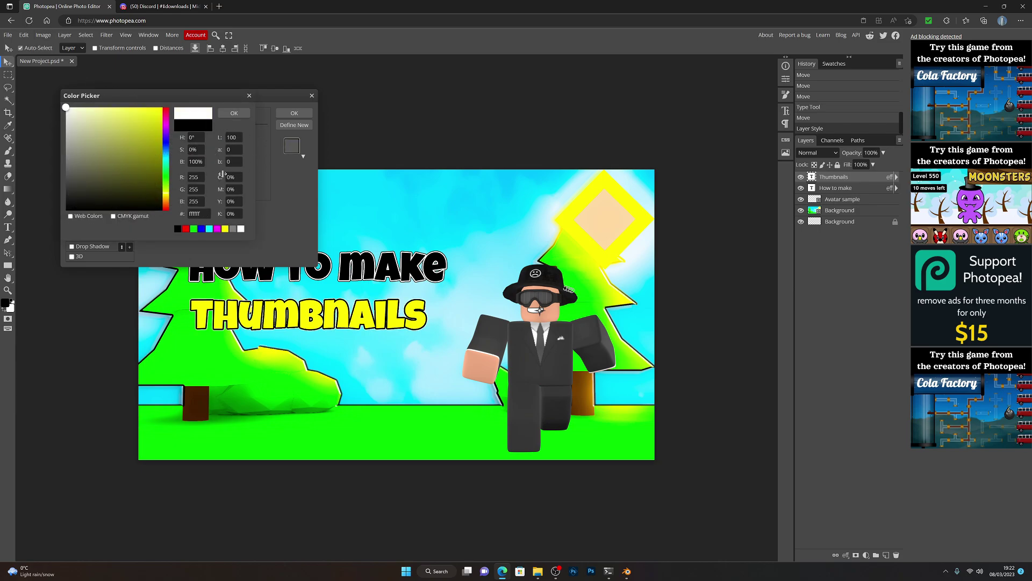
{"action": "left_click", "coordinate": [249, 95]}
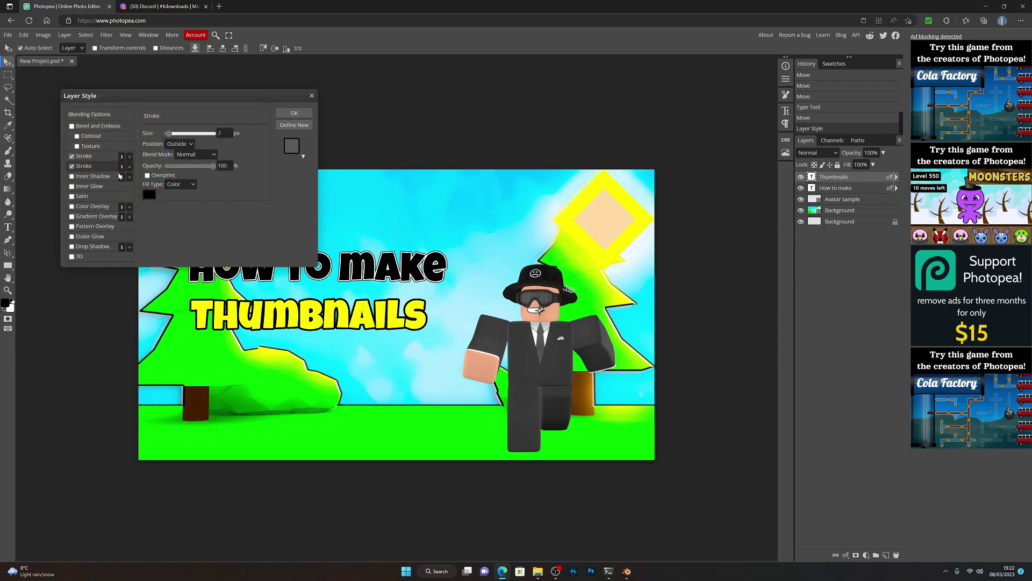
{"action": "left_click", "coordinate": [73, 167]}
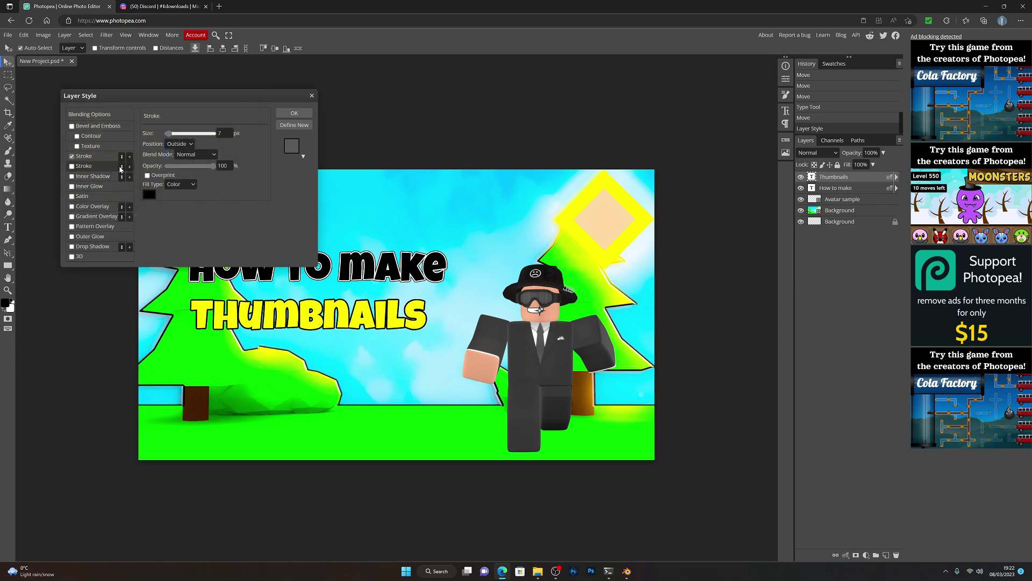
Set the remaining black stroke of "Thumbnails" to 4 px and apply the style
{"action": "left_click", "coordinate": [101, 159]}
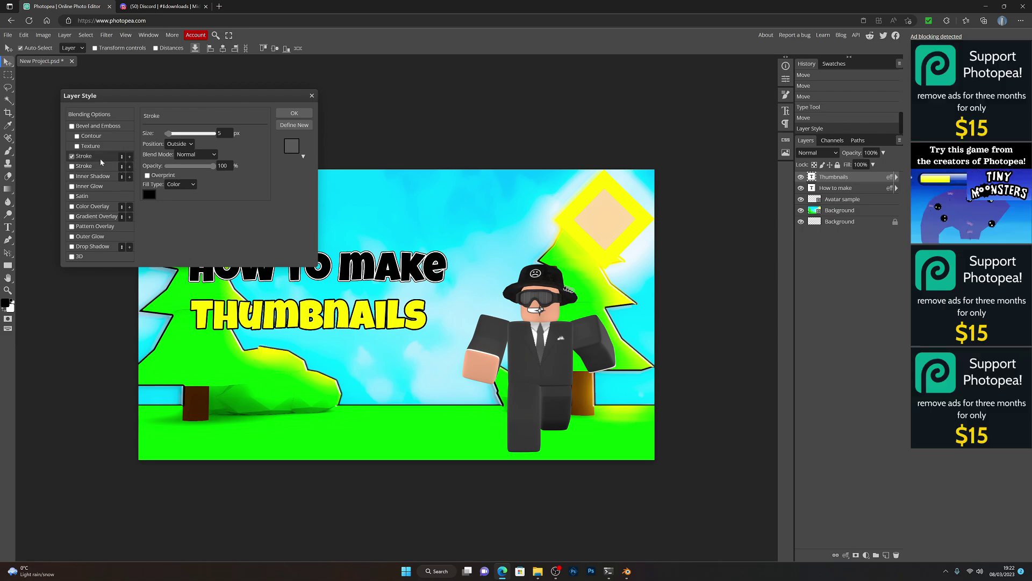
{"action": "type", "text": "4"}
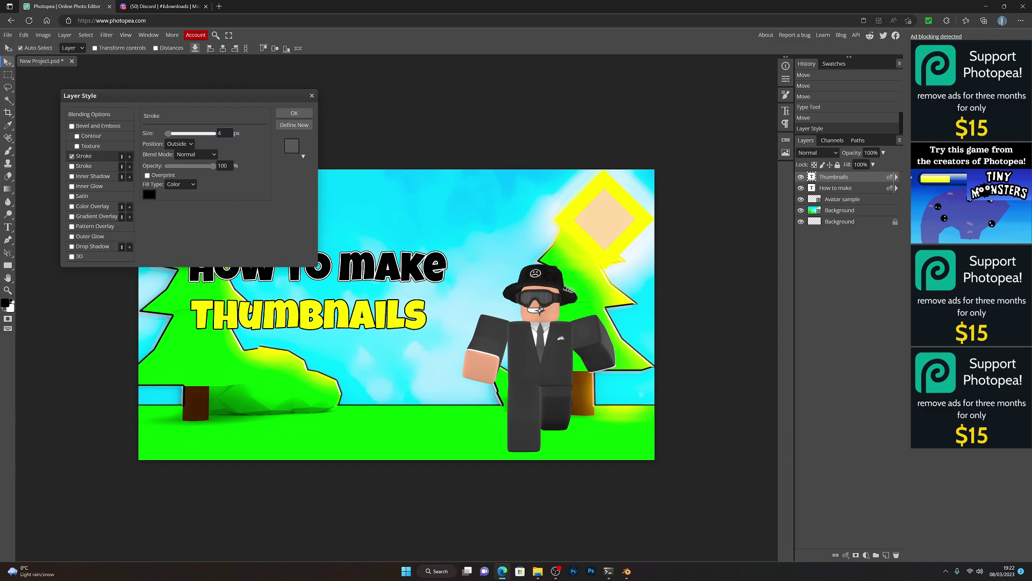
{"action": "left_click", "coordinate": [294, 113]}
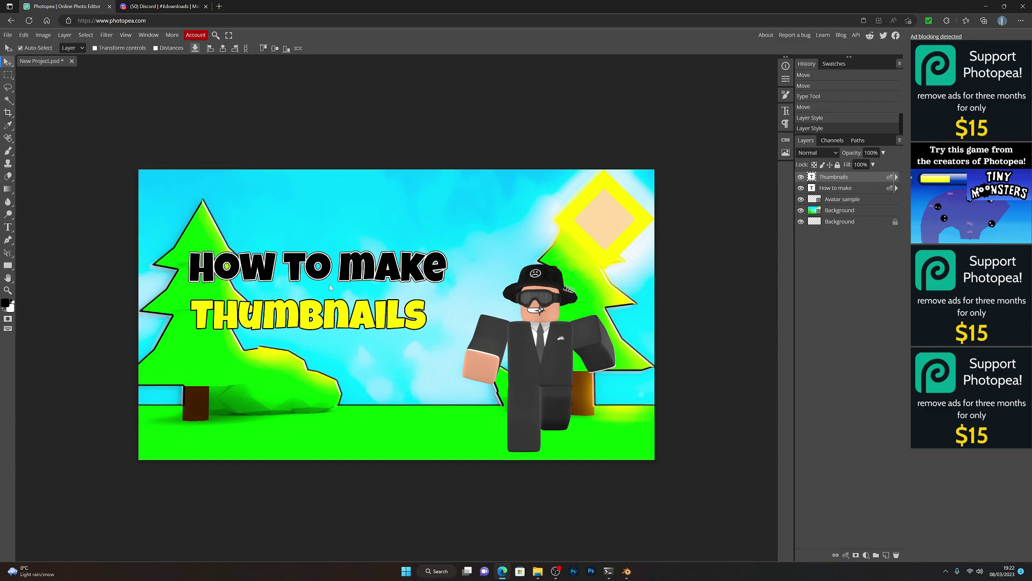
Move both text lines up and slightly left over the left tree's upper half, with a wider gap between them
{"action": "left_click_drag", "start_coordinate": [279, 276], "coordinate": [272, 268]}
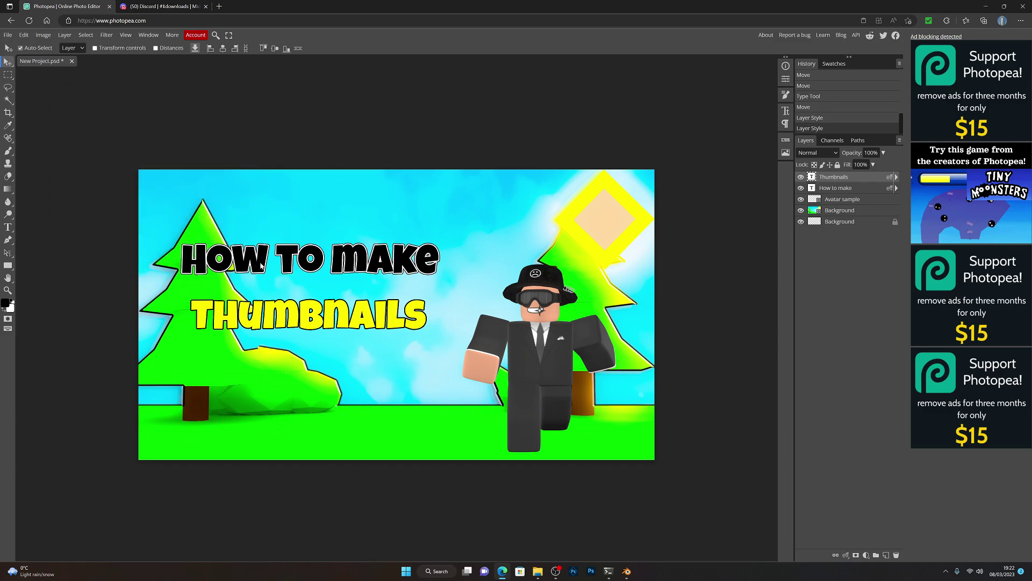
{"action": "left_click_drag", "start_coordinate": [276, 316], "coordinate": [269, 322]}
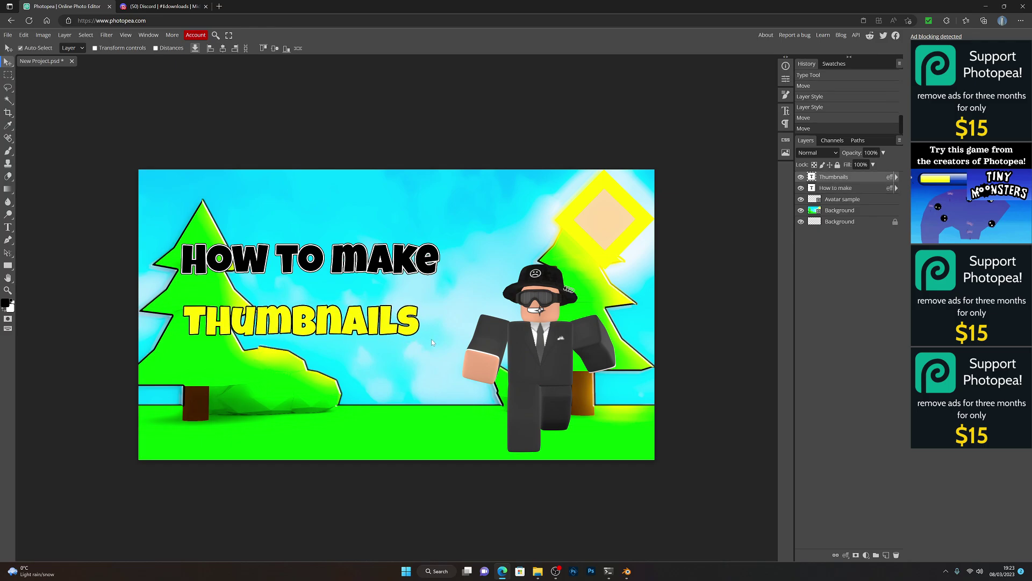
{"action": "left_click_drag", "start_coordinate": [332, 270], "coordinate": [329, 250]}
{"action": "left_click_drag", "start_coordinate": [330, 318], "coordinate": [330, 298]}
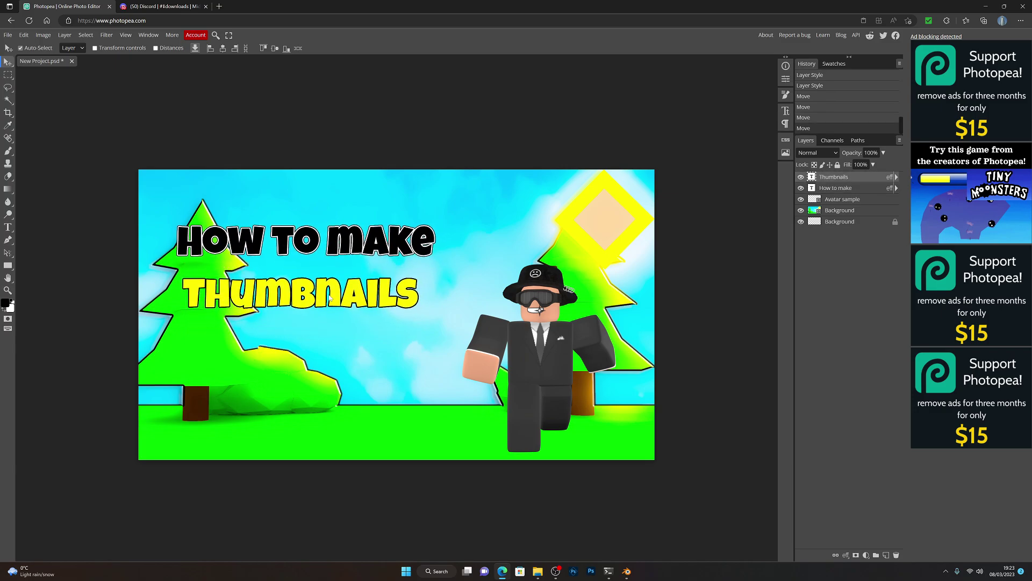
{"action": "left_click", "coordinate": [552, 336]}
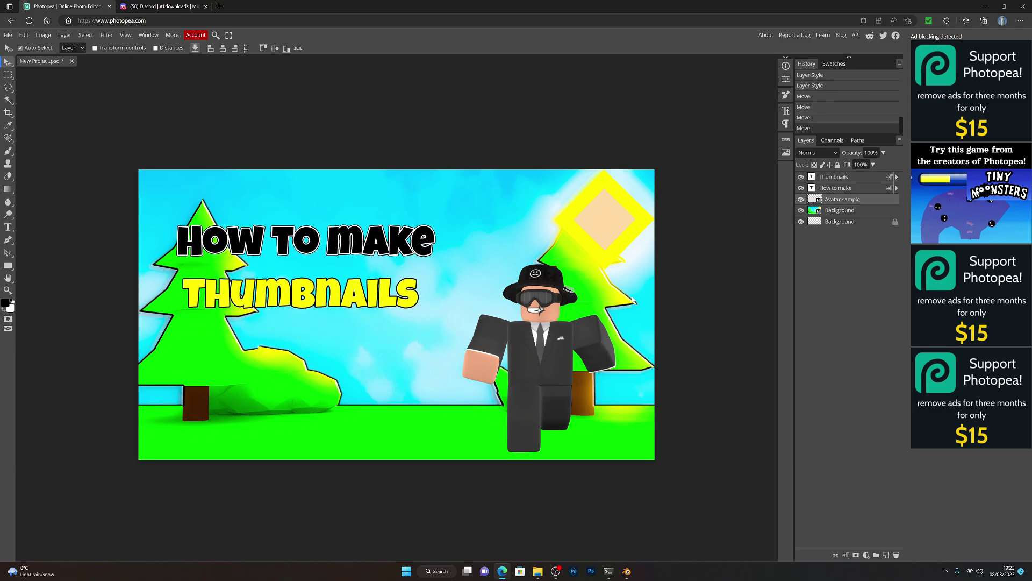
Add a black outside stroke of 4 px to the Avatar sample layer
{"action": "right_click", "coordinate": [845, 204]}
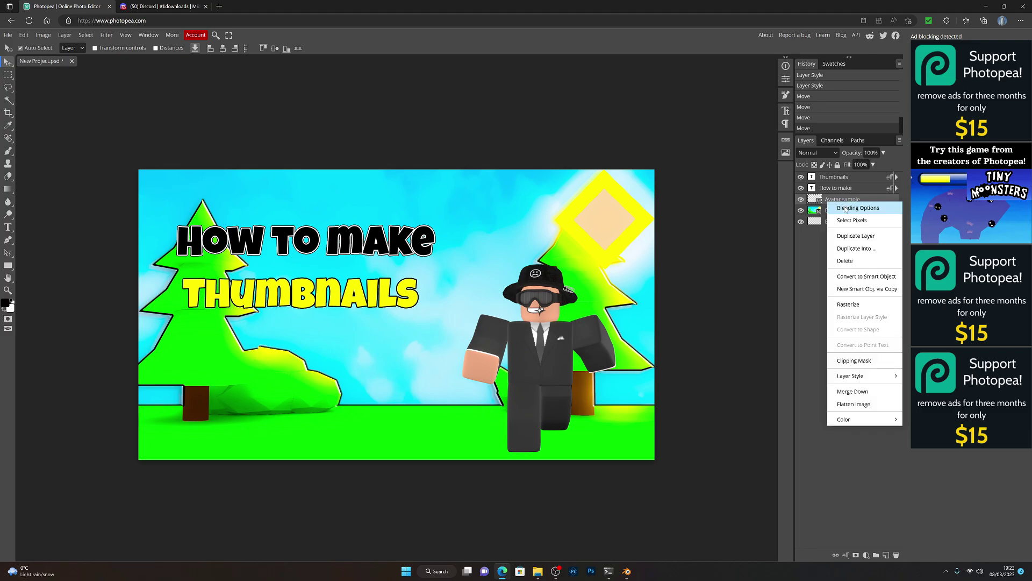
{"action": "left_click", "coordinate": [846, 208]}
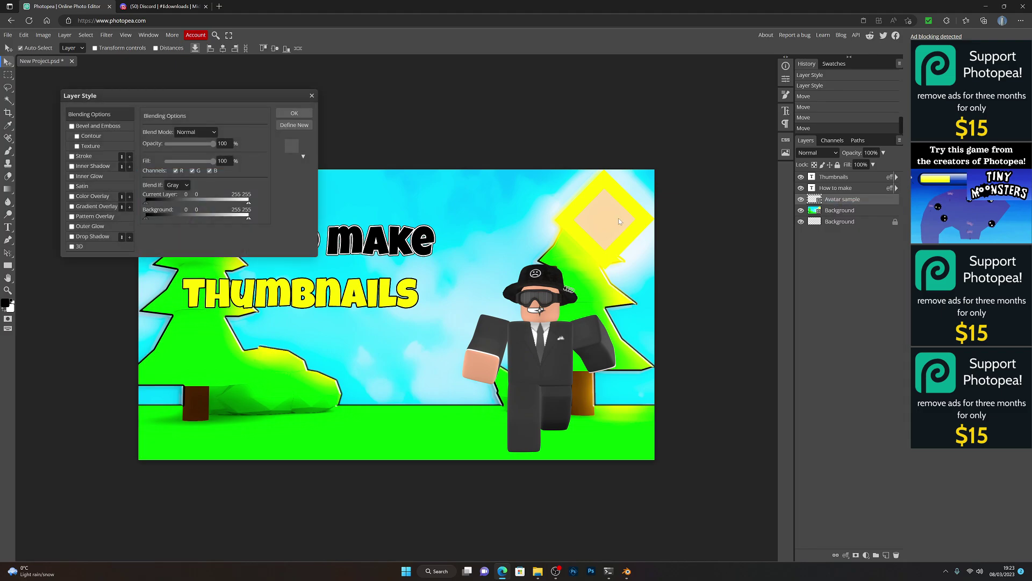
{"action": "left_click", "coordinate": [73, 156]}
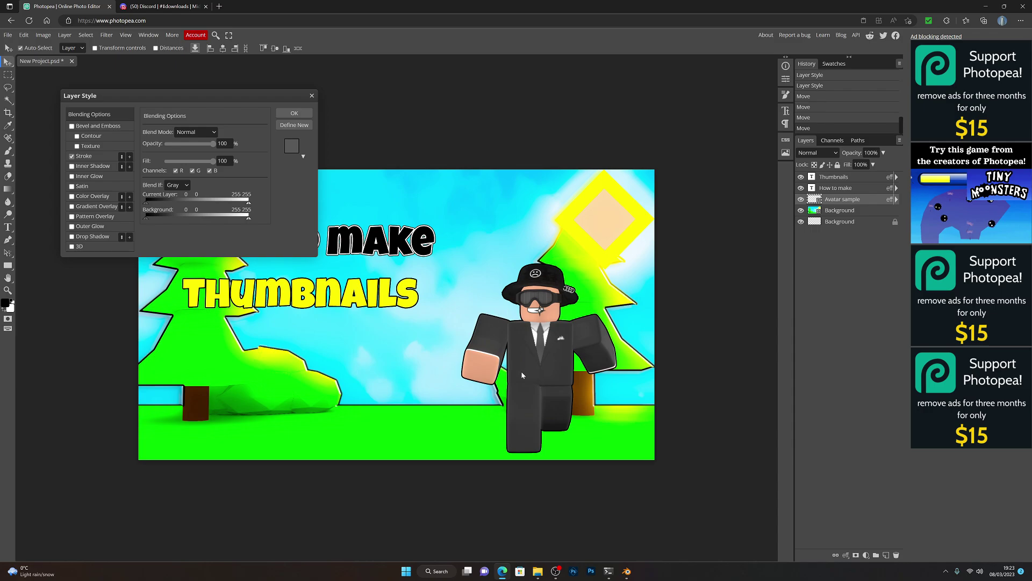
{"action": "left_click", "coordinate": [72, 157]}
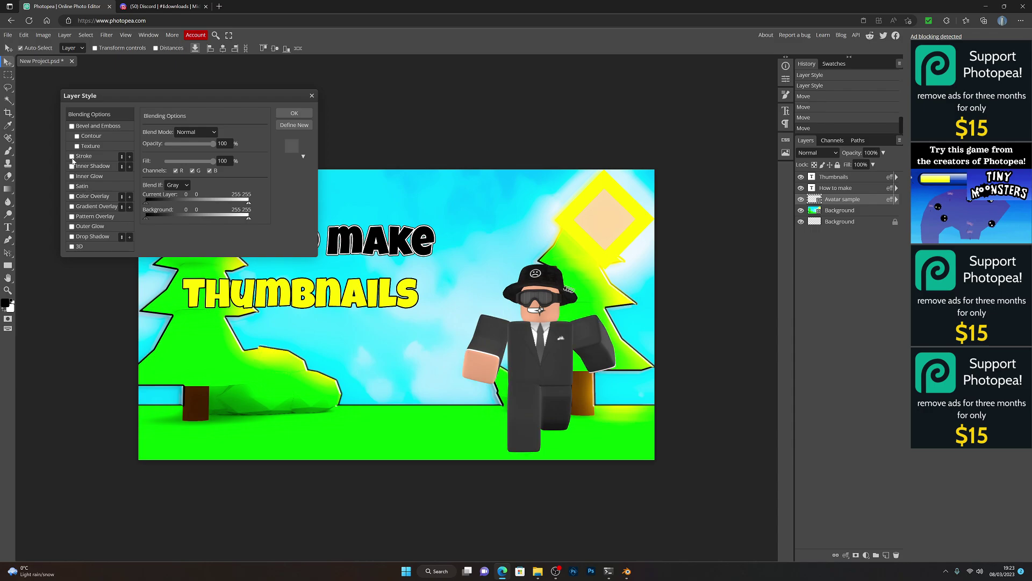
{"action": "left_click", "coordinate": [73, 159]}
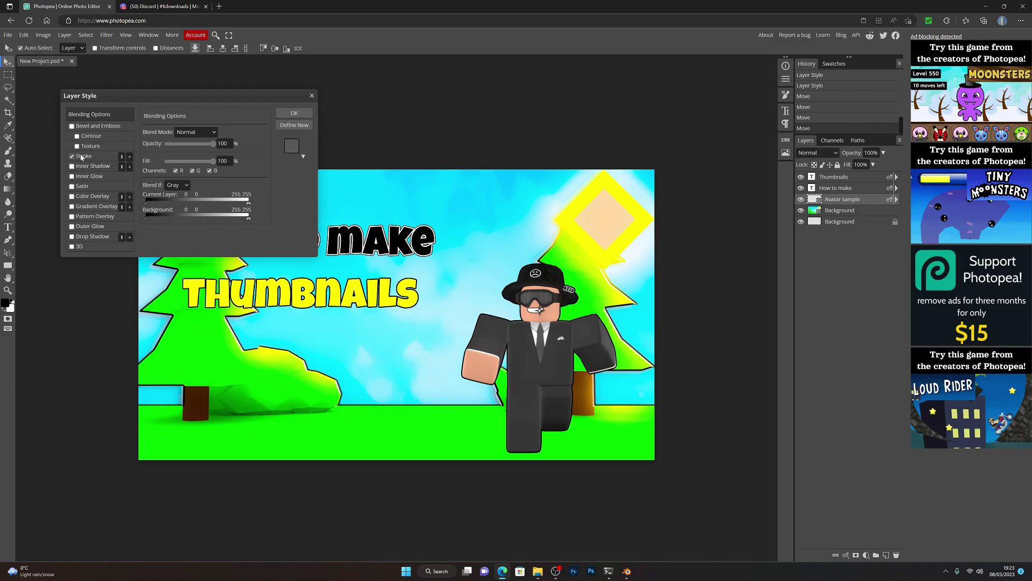
{"action": "left_click", "coordinate": [83, 156]}
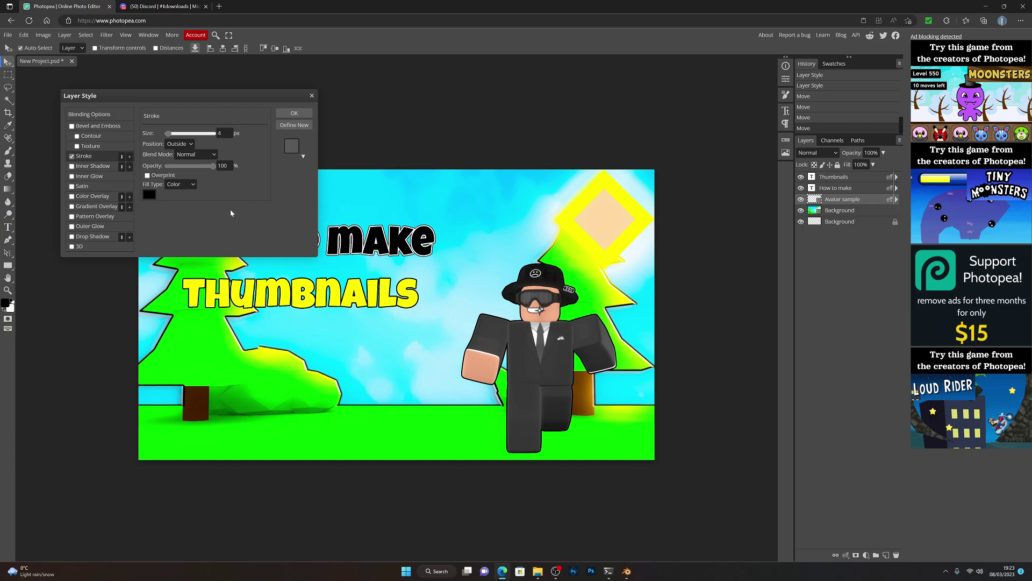
Add a second outside stroke to the Avatar sample layer in white at 6 px and apply the style
{"action": "left_click", "coordinate": [129, 156]}
{"action": "left_click", "coordinate": [147, 194]}
{"action": "left_click_drag", "start_coordinate": [70, 141], "coordinate": [39, 81]}
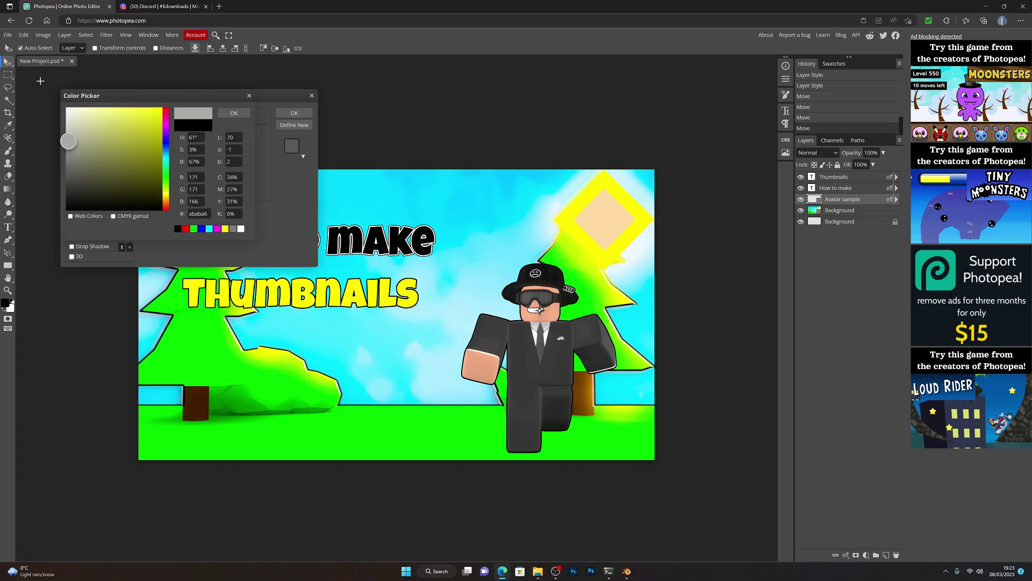
{"action": "left_click", "coordinate": [230, 114]}
{"action": "left_click", "coordinate": [220, 134]}
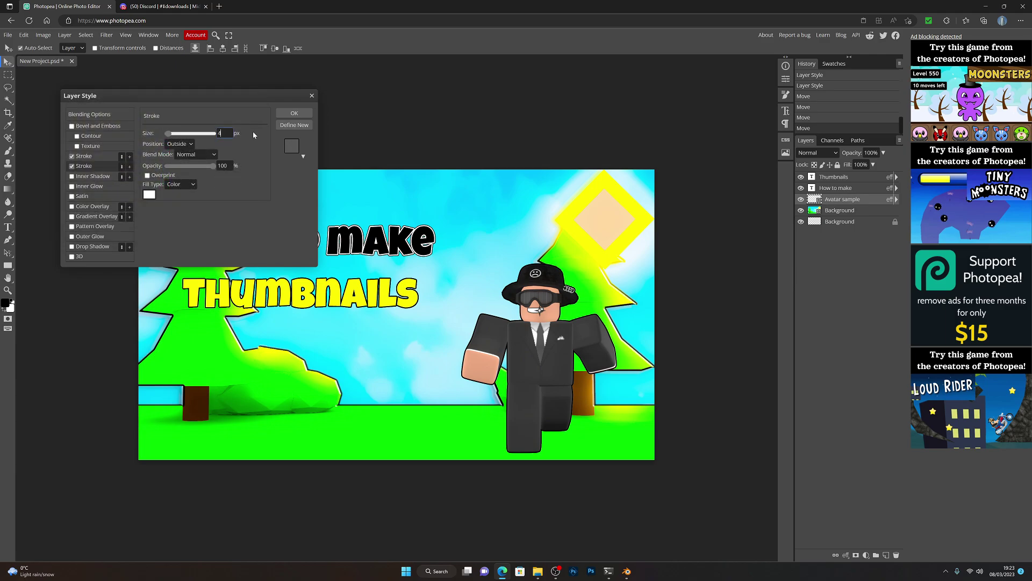
{"action": "type", "text": "6"}
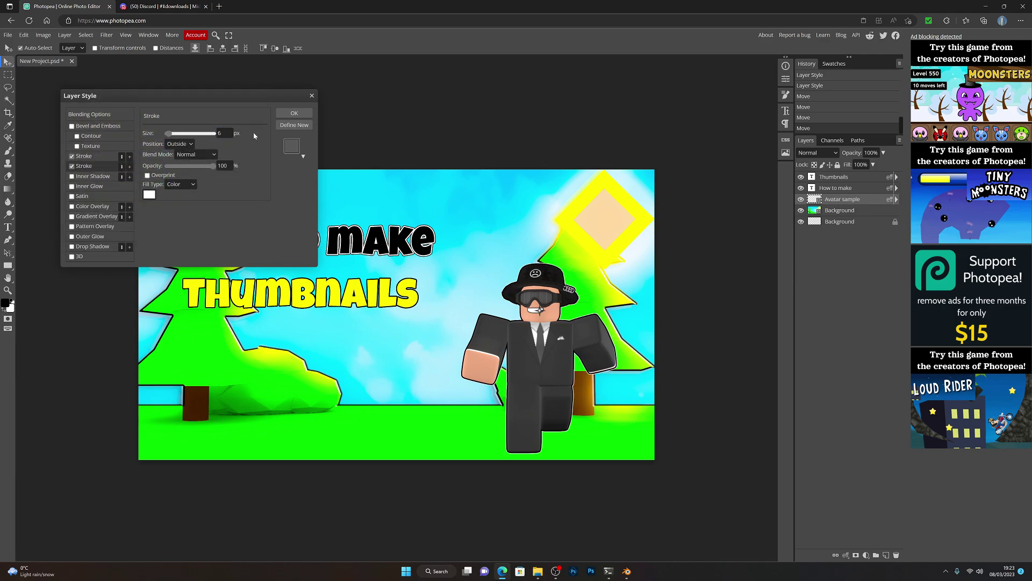
{"action": "left_click", "coordinate": [293, 116]}
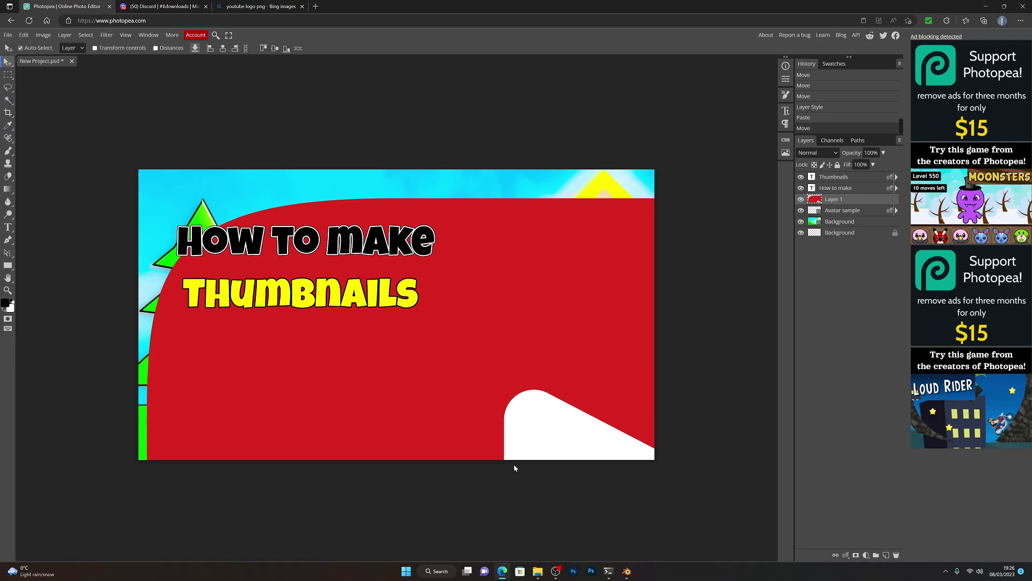
Scale the pasted YouTube logo on Layer 1 down to a small icon and place it in the canvas's lower-left corner
{"action": "mouse_move", "coordinate": [492, 386]}
{"action": "left_mouse_down"}
{"action": "mouse_move", "coordinate": [462, 383]}
{"action": "mouse_move", "coordinate": [502, 376]}
{"action": "mouse_move", "coordinate": [444, 356]}
{"action": "mouse_move", "coordinate": [483, 344]}
{"action": "mouse_move", "coordinate": [478, 382]}
{"action": "left_mouse_up"}
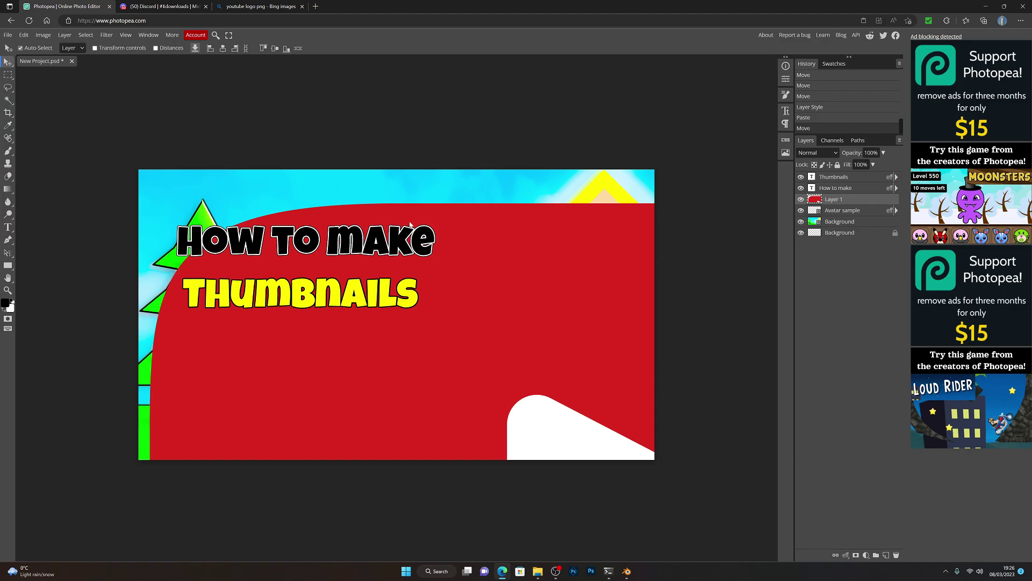
{"action": "left_click", "coordinate": [215, 35]}
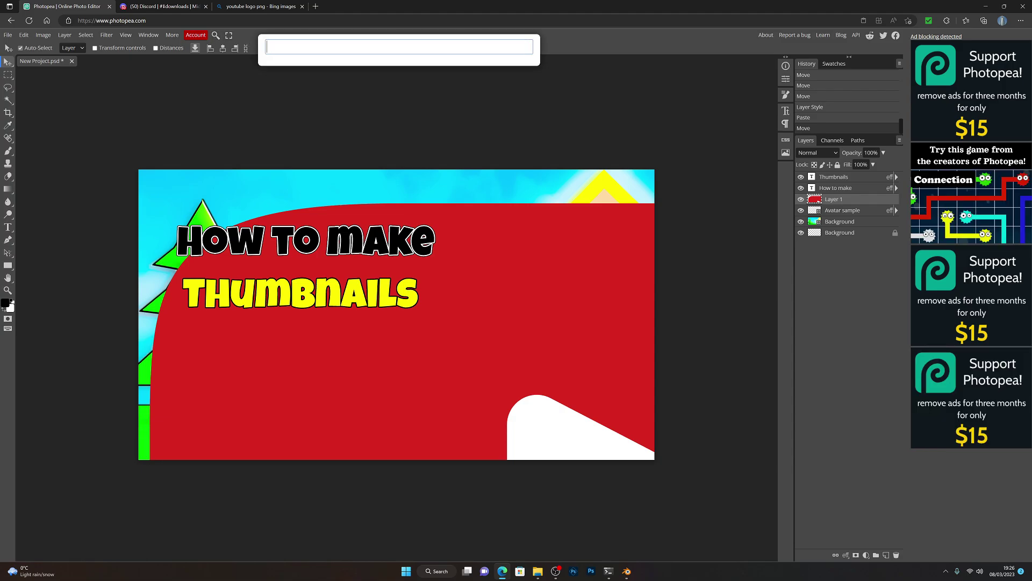
{"action": "type", "text": "scale"}
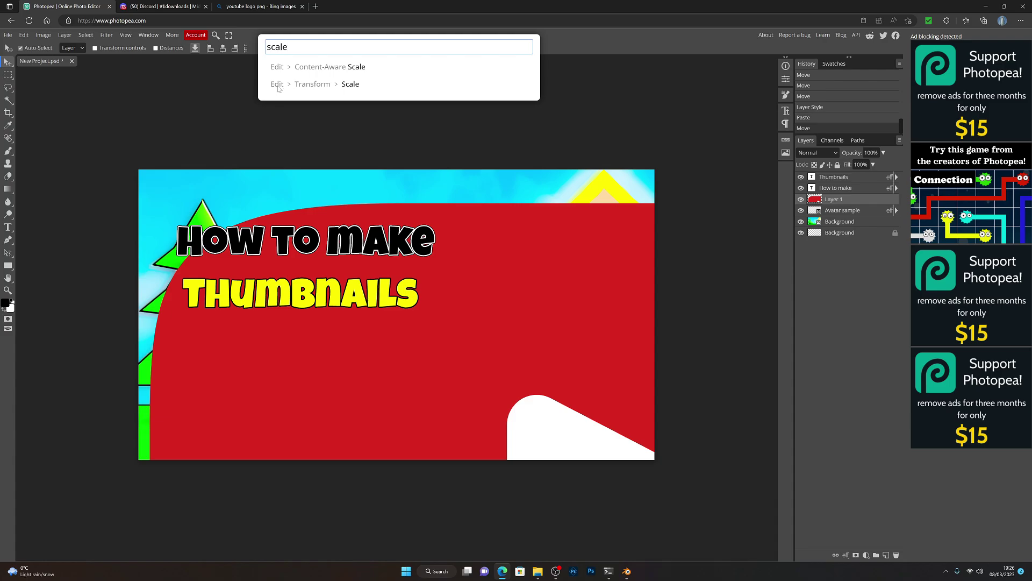
{"action": "left_click", "coordinate": [24, 35]}
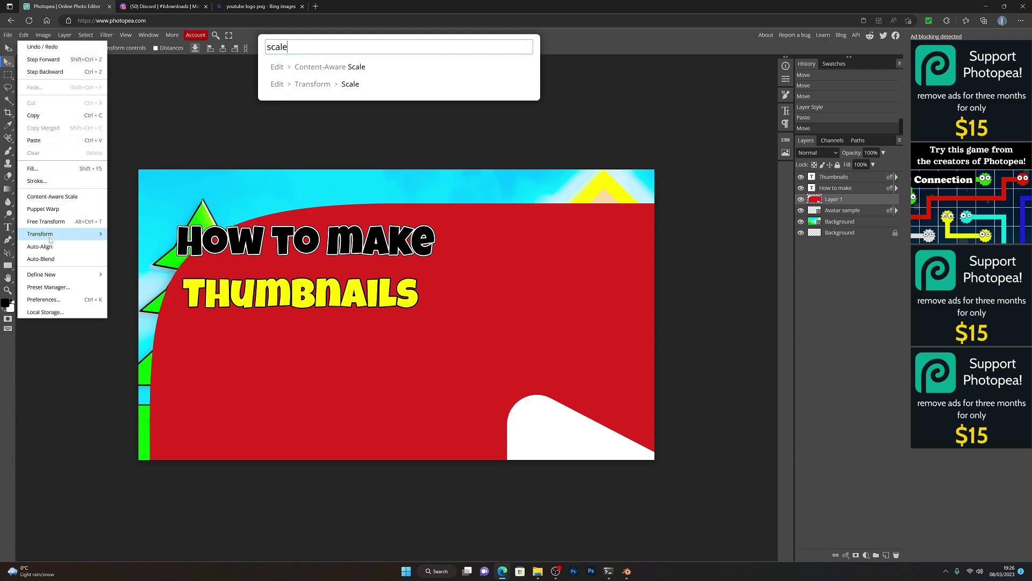
{"action": "left_click", "coordinate": [84, 237]}
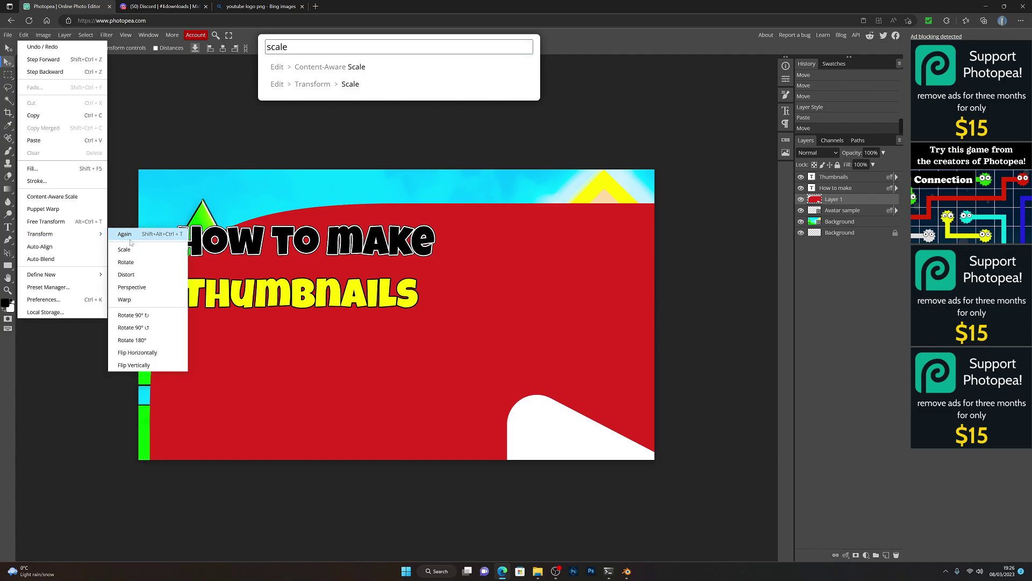
{"action": "left_click", "coordinate": [349, 85]}
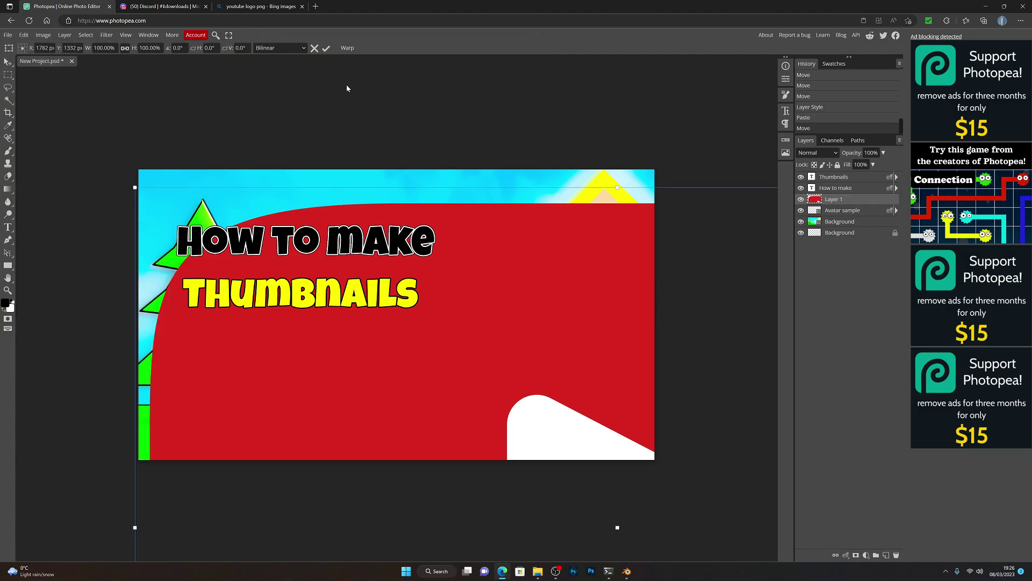
{"action": "left_click_drag", "start_coordinate": [143, 187], "coordinate": [479, 433]}
{"action": "left_click_drag", "start_coordinate": [482, 434], "coordinate": [205, 424]}
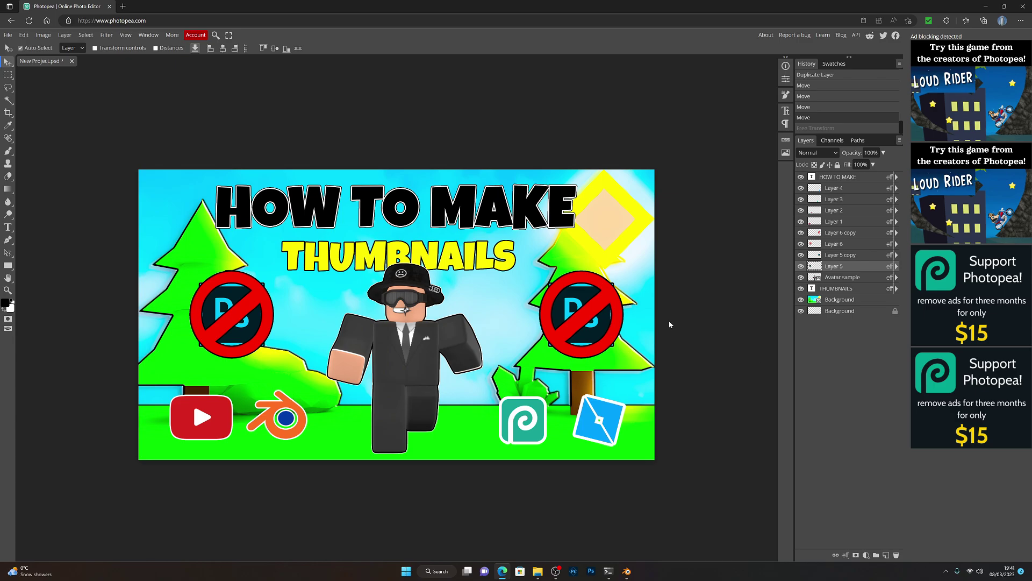
Place the Pngtree oval black shadow image from the Saved Pictures folder into the thumbnail
{"action": "left_click", "coordinate": [538, 571]}
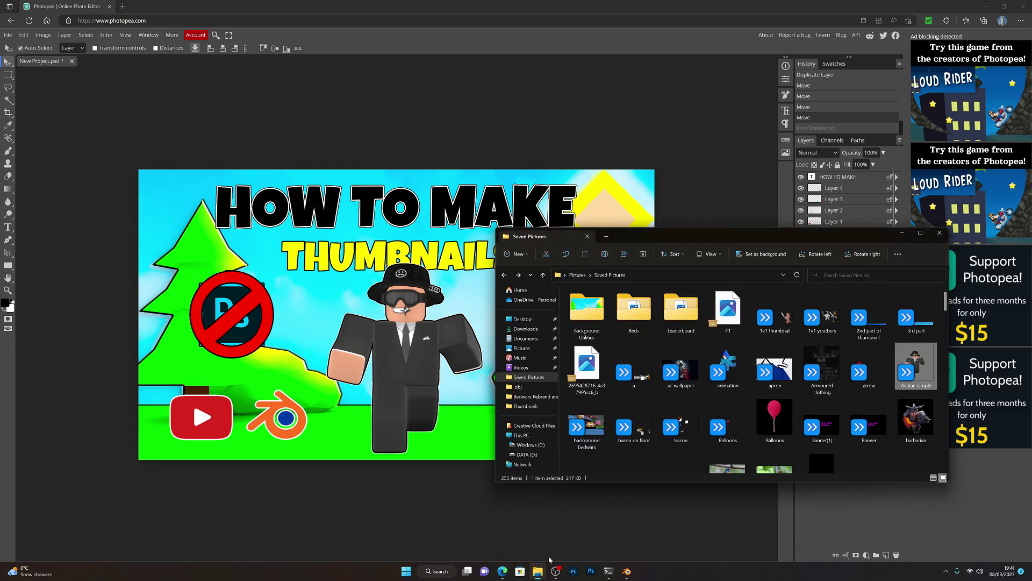
{"action": "scroll", "coordinate": [704, 404], "scroll_direction": "down", "scroll_amount": 15}
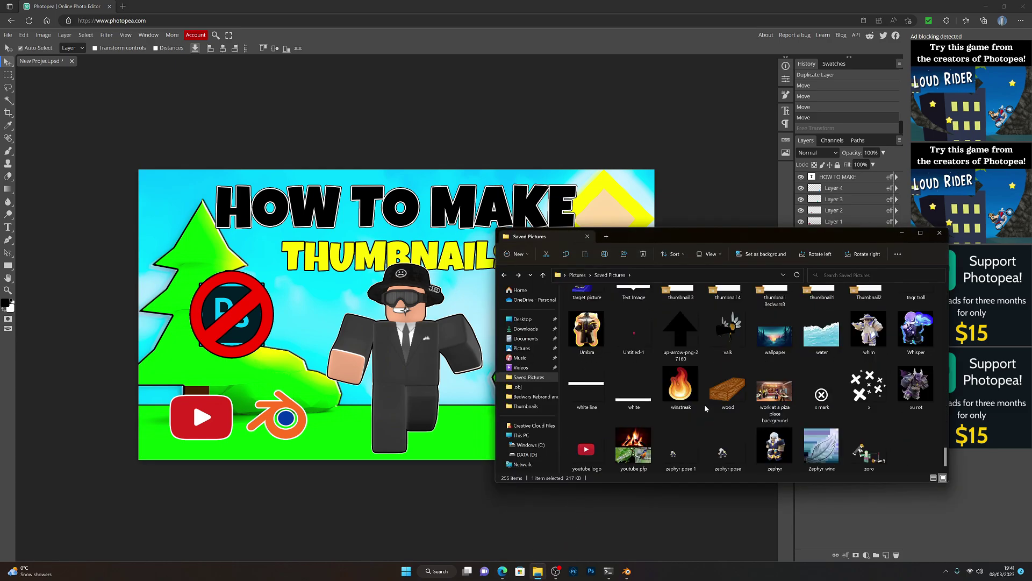
{"action": "scroll", "coordinate": [772, 372], "scroll_direction": "up", "scroll_amount": 5}
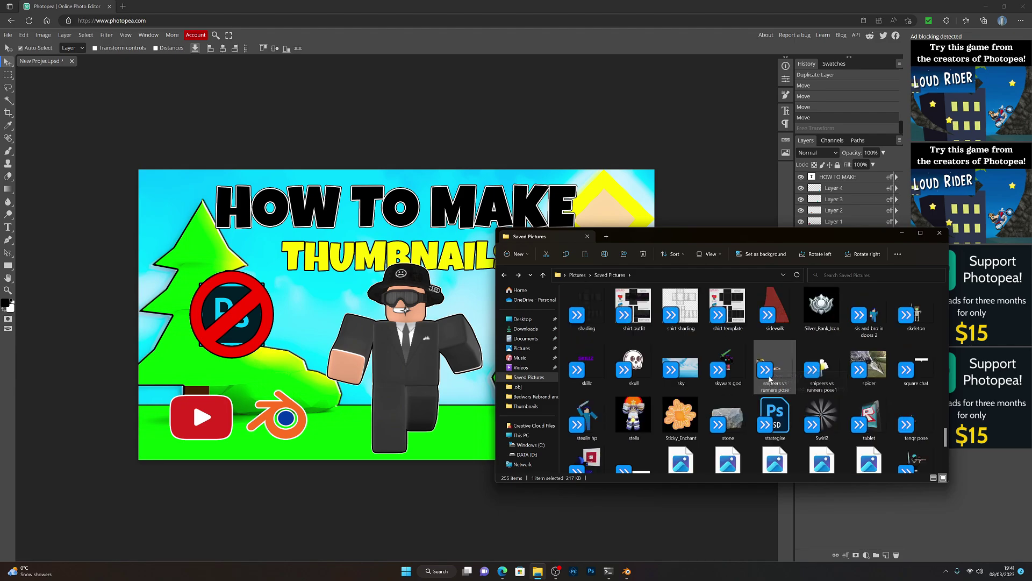
{"action": "scroll", "coordinate": [769, 386], "scroll_direction": "up", "scroll_amount": 2}
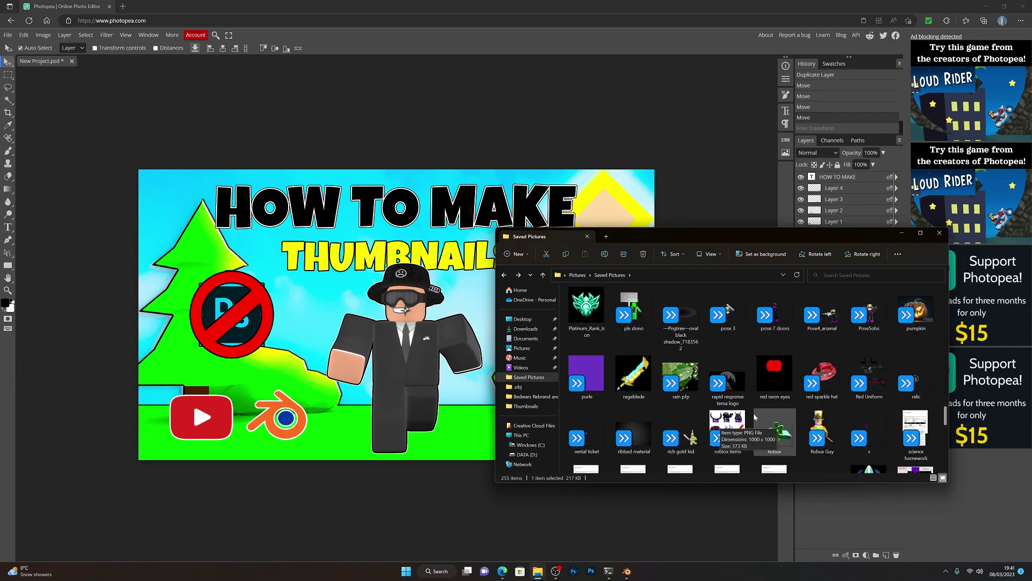
{"action": "scroll", "coordinate": [756, 416], "scroll_direction": "up", "scroll_amount": 2}
{"action": "left_click_drag", "start_coordinate": [755, 416], "coordinate": [392, 379]}
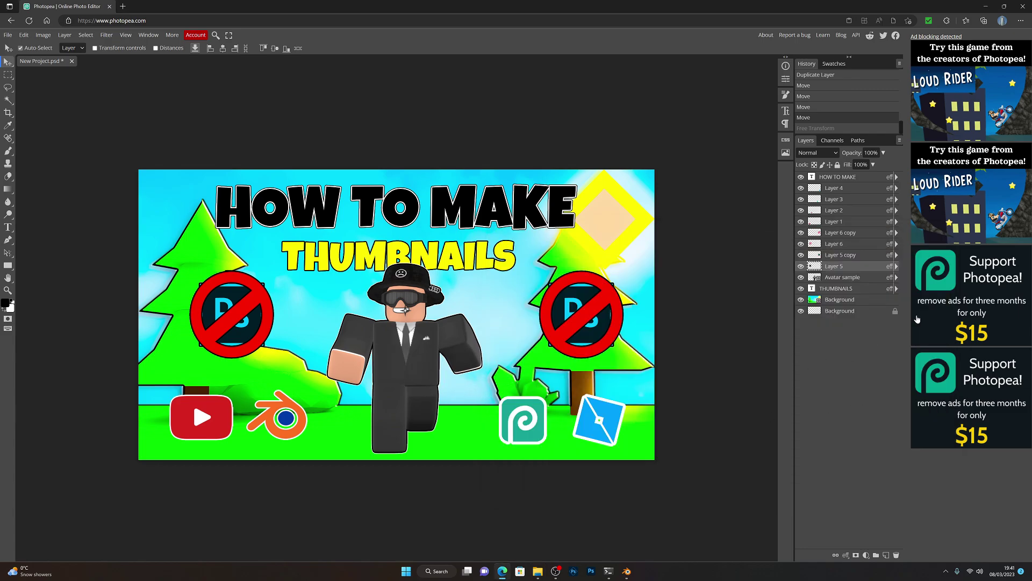
Shrink the oval shadow to about 12% and centre it on the grass under the character's feet
{"action": "left_click_drag", "start_coordinate": [427, 347], "coordinate": [427, 429]}
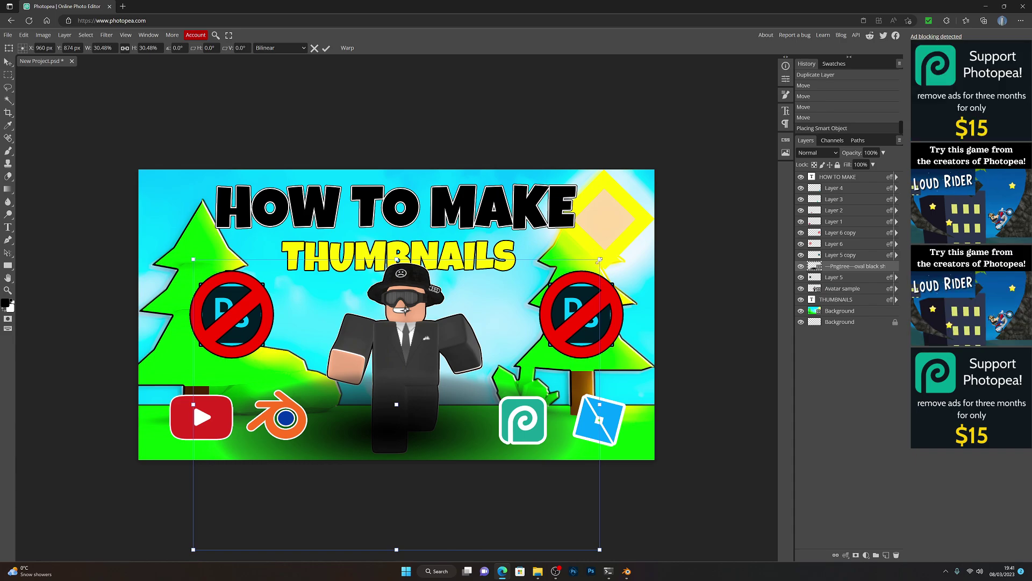
{"action": "left_click_drag", "start_coordinate": [600, 259], "coordinate": [356, 435]}
{"action": "left_click_drag", "start_coordinate": [293, 479], "coordinate": [415, 424]}
{"action": "left_click_drag", "start_coordinate": [486, 372], "coordinate": [477, 379]}
{"action": "left_click_drag", "start_coordinate": [425, 436], "coordinate": [429, 430]}
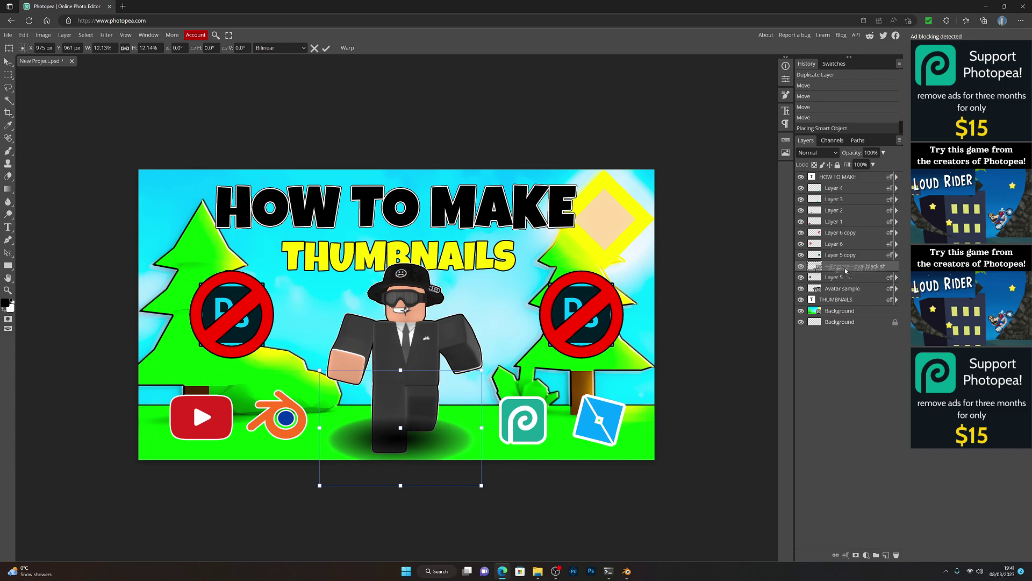
Move the oval shadow layer directly below Avatar sample and set its opacity to 85%
{"action": "left_click_drag", "start_coordinate": [846, 269], "coordinate": [842, 295]}
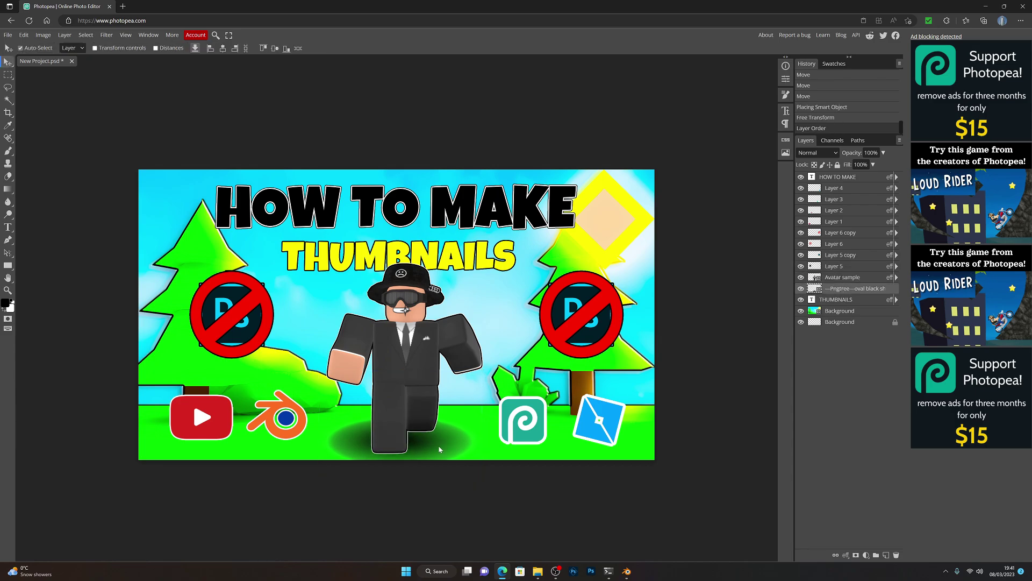
{"action": "left_click_drag", "start_coordinate": [439, 447], "coordinate": [441, 444]}
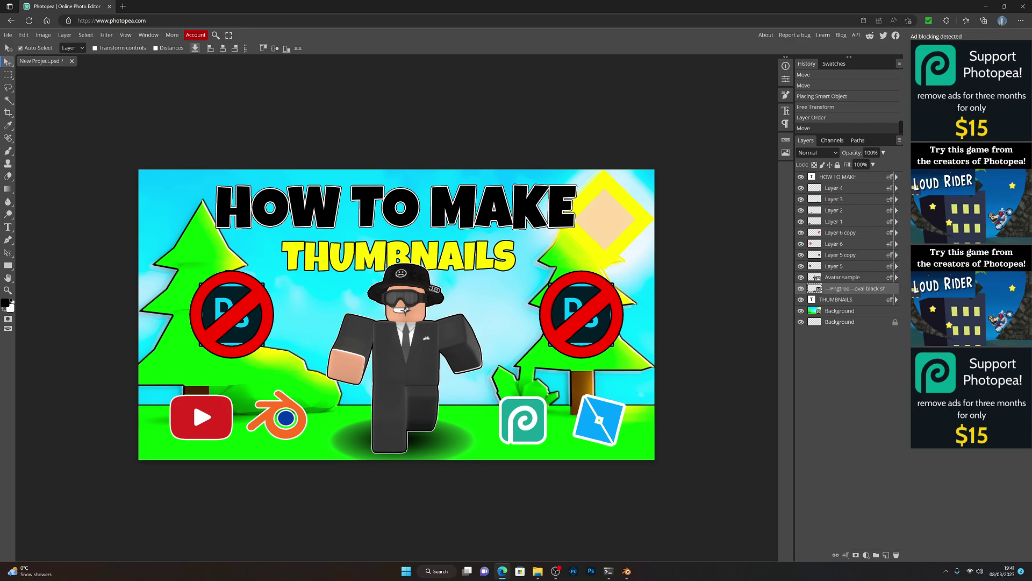
{"action": "left_click", "coordinate": [873, 165]}
{"action": "left_click_drag", "start_coordinate": [883, 167], "coordinate": [877, 168]}
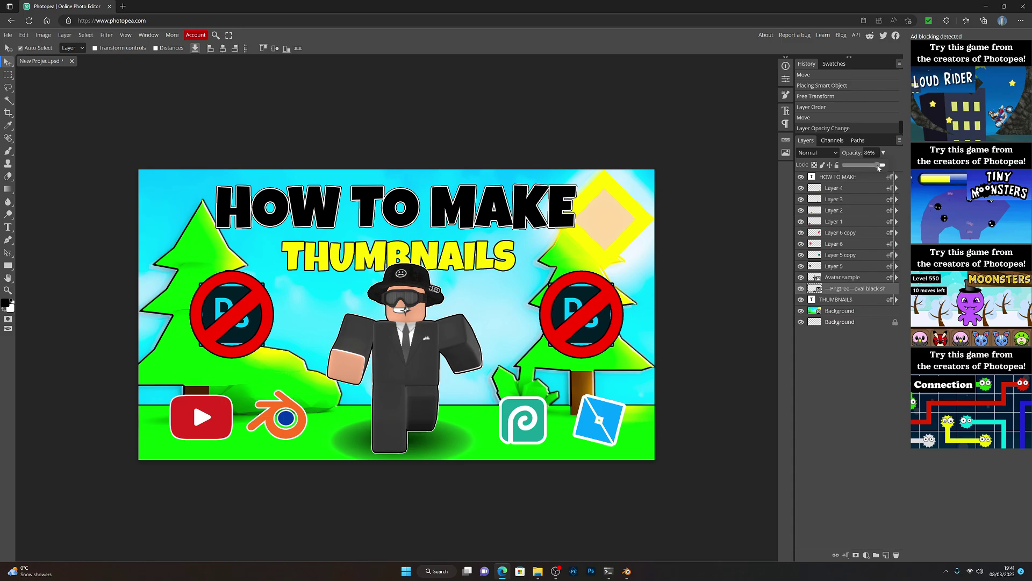
{"action": "right_click", "coordinate": [877, 166]}
{"action": "left_click", "coordinate": [877, 166]}
{"action": "left_click_drag", "start_coordinate": [878, 167], "coordinate": [877, 169]}
{"action": "left_click", "coordinate": [742, 241]}
{"action": "left_click", "coordinate": [441, 452]}
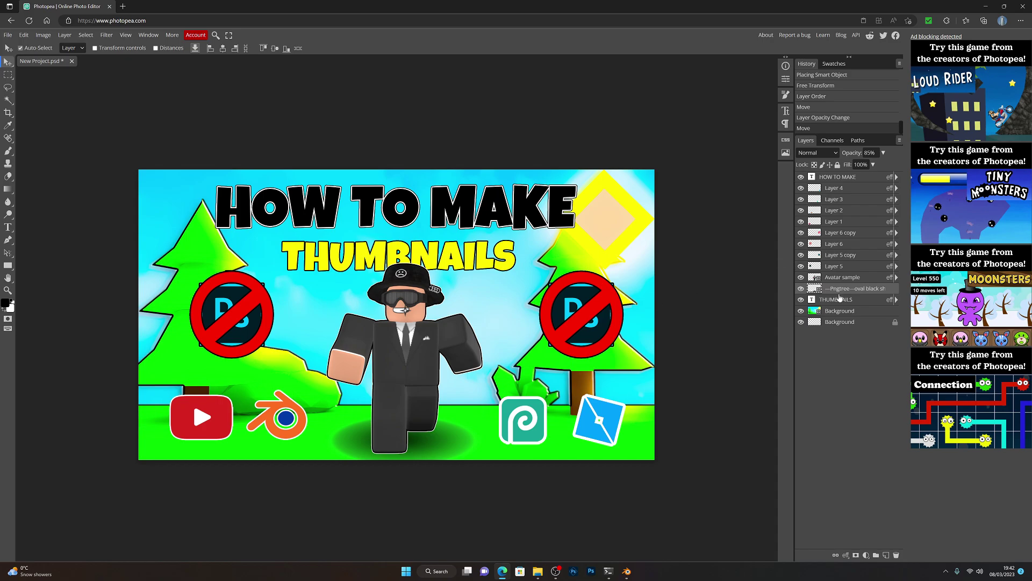
Enable a white outer glow on the Avatar sample layer and switch off its second stroke
{"action": "right_click", "coordinate": [850, 279]}
{"action": "left_click", "coordinate": [851, 283]}
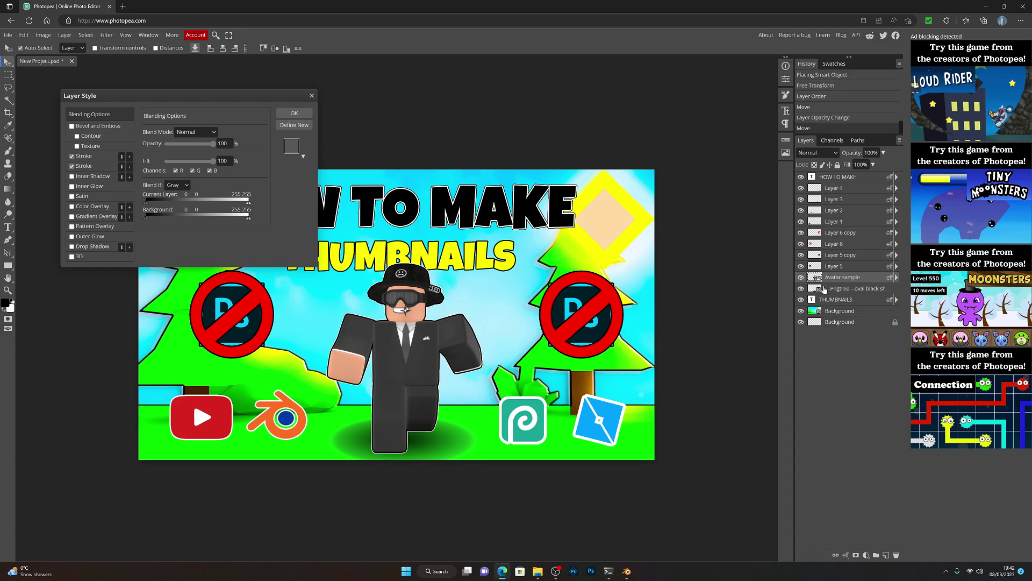
{"action": "left_click", "coordinate": [72, 236]}
{"action": "left_click", "coordinate": [86, 236]}
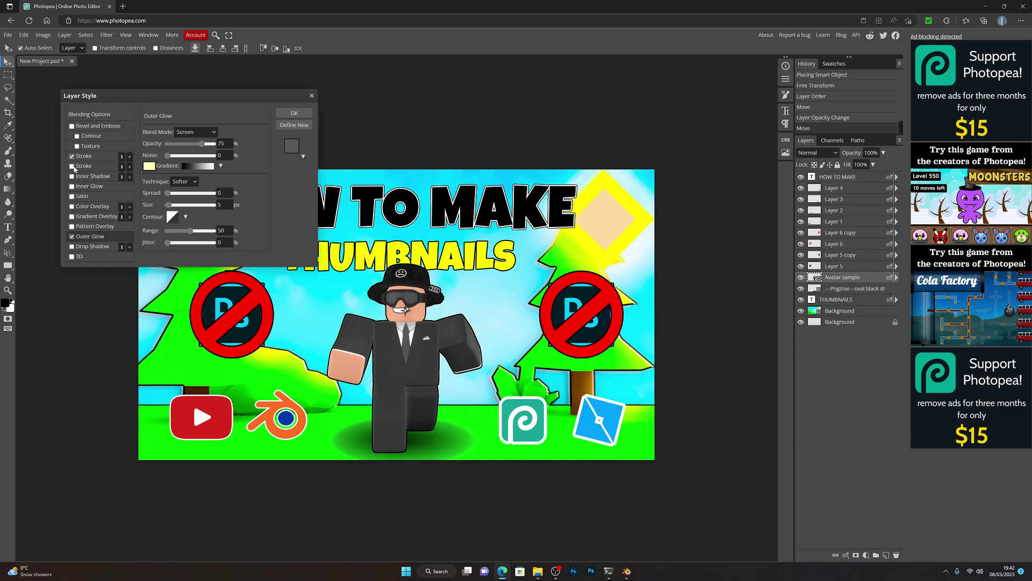
{"action": "left_click", "coordinate": [72, 166]}
{"action": "left_click", "coordinate": [149, 167]}
{"action": "left_click_drag", "start_coordinate": [86, 115], "coordinate": [51, 85]}
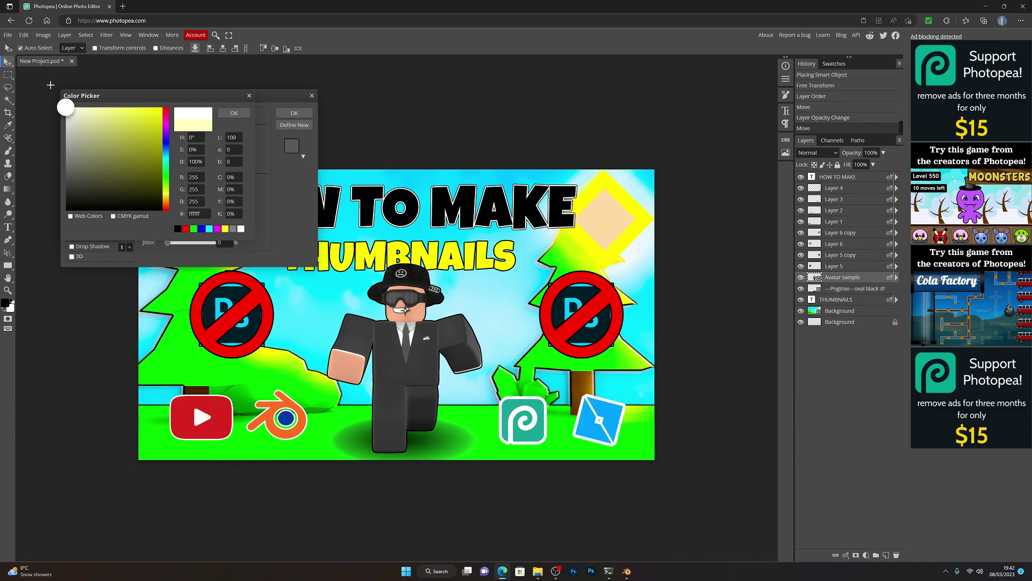
{"action": "left_click", "coordinate": [233, 113]}
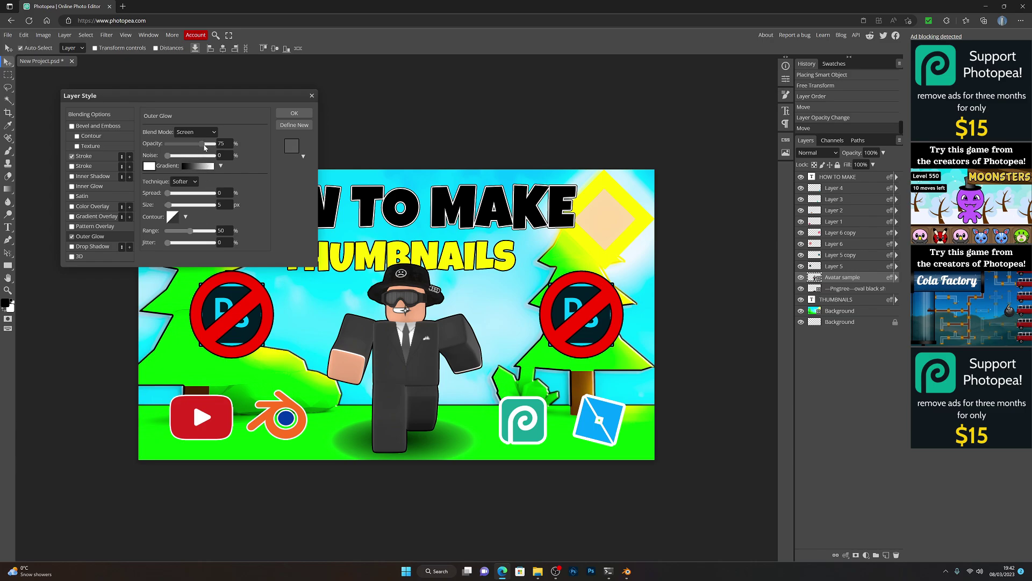
Set the character's outer glow to 80% opacity, 0% noise, 35% spread and 15 px size
{"action": "left_click_drag", "start_coordinate": [203, 146], "coordinate": [205, 145]}
{"action": "left_click", "coordinate": [220, 143]}
{"action": "type", "text": "80"}
{"action": "left_click", "coordinate": [169, 154]}
{"action": "mouse_move", "coordinate": [170, 156]}
{"action": "left_mouse_down"}
{"action": "mouse_move", "coordinate": [205, 157]}
{"action": "mouse_move", "coordinate": [166, 155]}
{"action": "left_mouse_up"}
{"action": "mouse_move", "coordinate": [173, 196]}
{"action": "left_mouse_down"}
{"action": "mouse_move", "coordinate": [185, 197]}
{"action": "mouse_move", "coordinate": [171, 206]}
{"action": "left_mouse_up"}
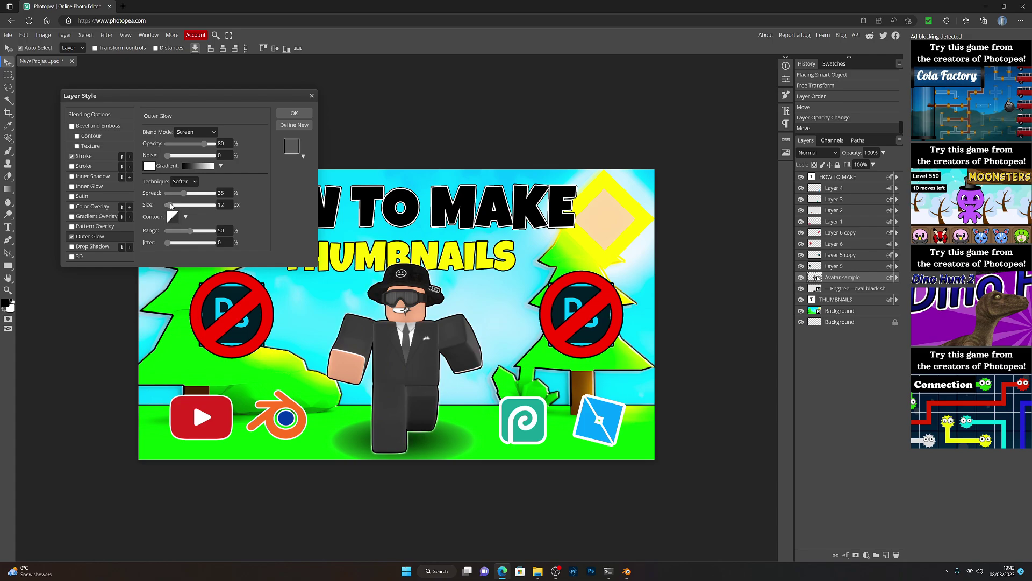
{"action": "left_click_drag", "start_coordinate": [171, 206], "coordinate": [172, 205]}
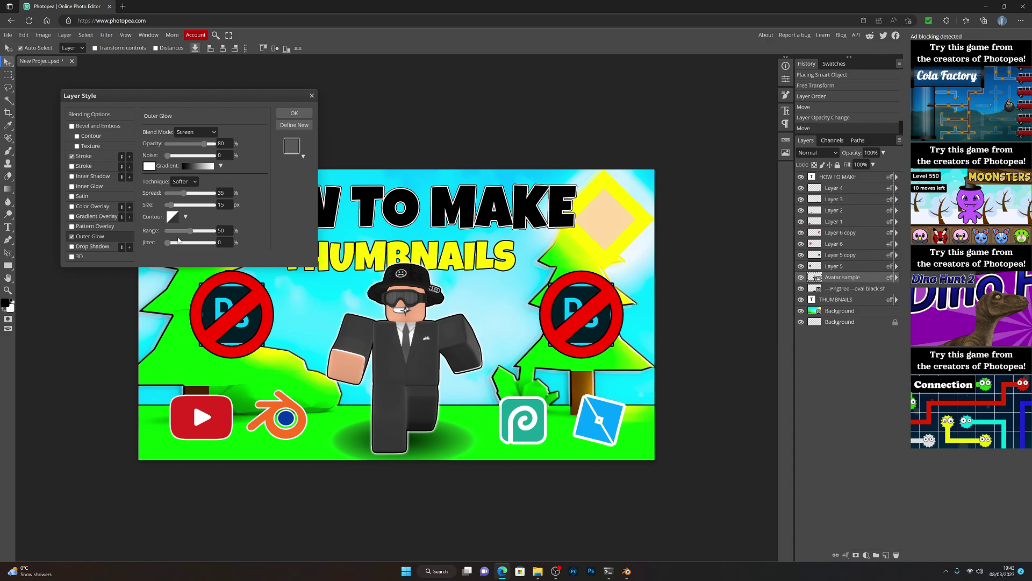
Set the range of the character's outer glow to 65%
{"action": "left_click_drag", "start_coordinate": [190, 233], "coordinate": [197, 233]}
{"action": "left_click_drag", "start_coordinate": [200, 232], "coordinate": [202, 233]}
{"action": "key", "text": "BackSpace"}
{"action": "type", "text": "54"}
{"action": "key", "text": "BackSpace"}
{"action": "key", "text": "BackSpace"}
{"action": "type", "text": "5"}
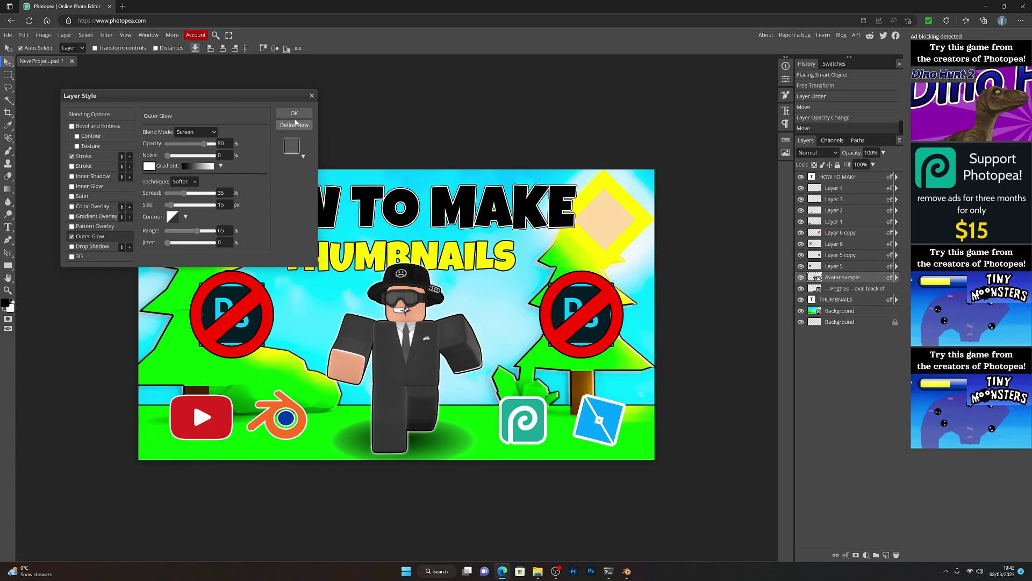
Apply the outer glow settings to the Avatar sample layer and close its layer style settings
{"action": "left_click", "coordinate": [294, 113]}
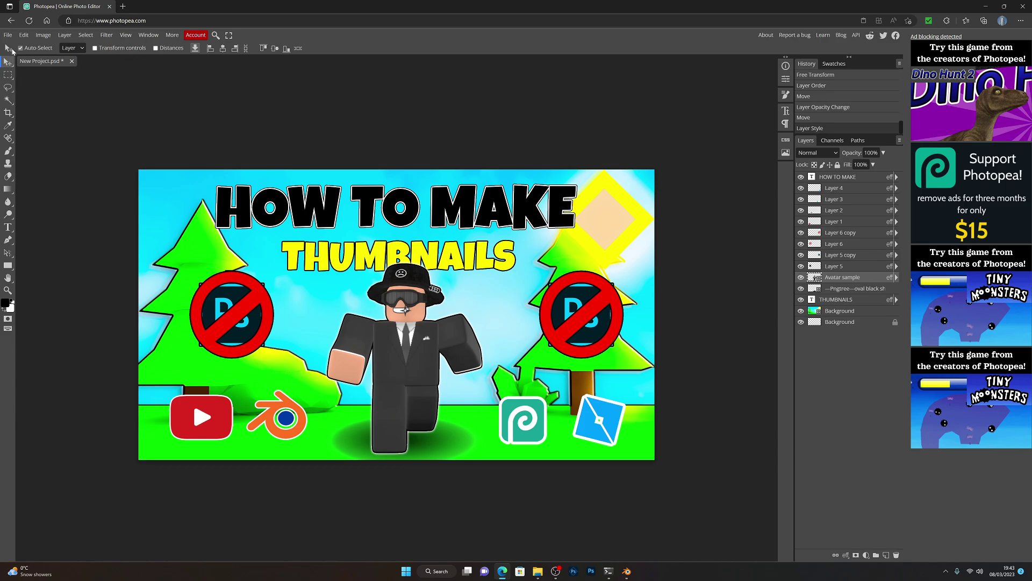
Export the finished thumbnail as a PNG named "Thumbnail Video" and dismiss the ad-blocker notice
{"action": "left_click", "coordinate": [7, 35]}
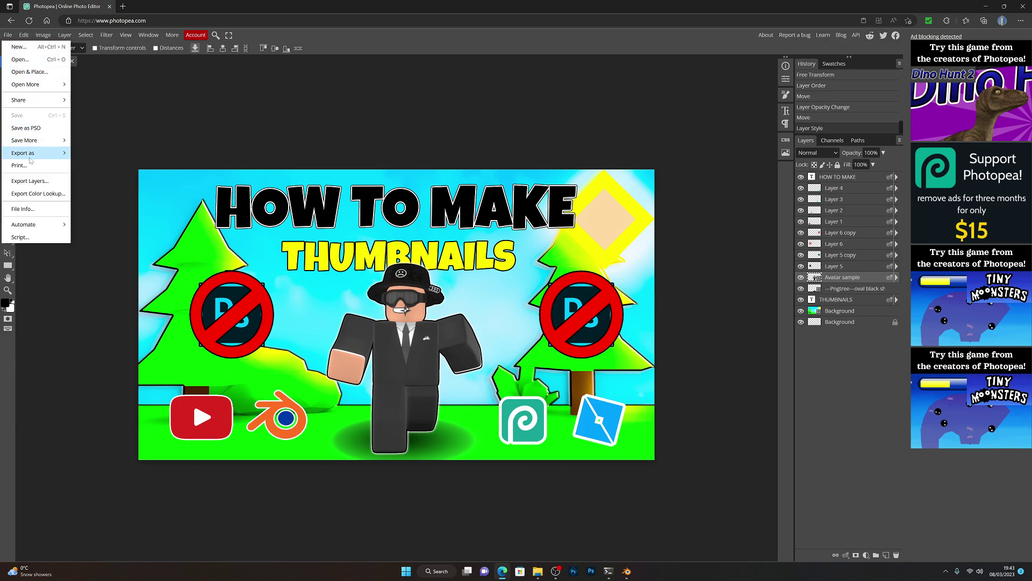
{"action": "mouse_move", "coordinate": [43, 155]}
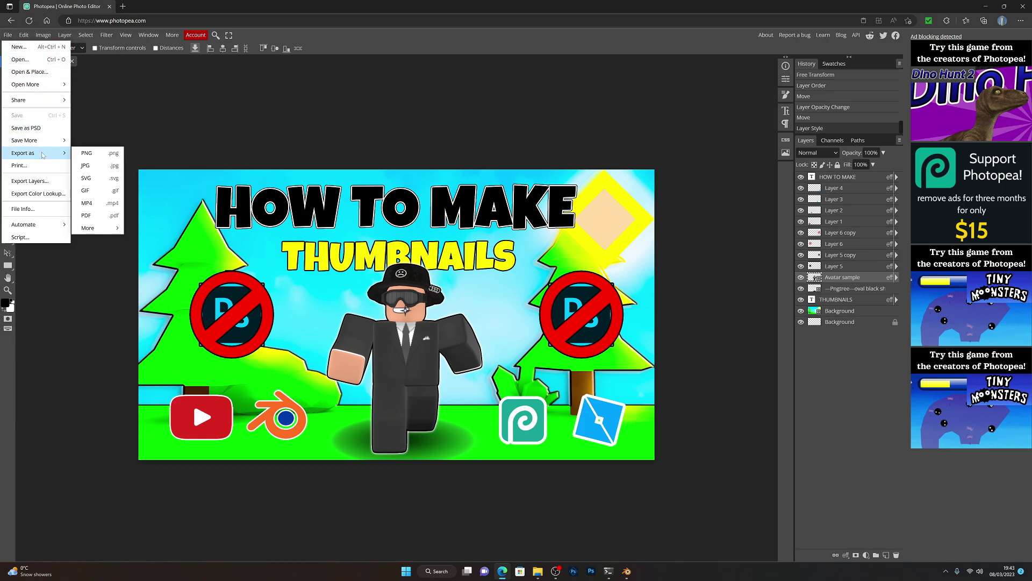
{"action": "left_click", "coordinate": [99, 154]}
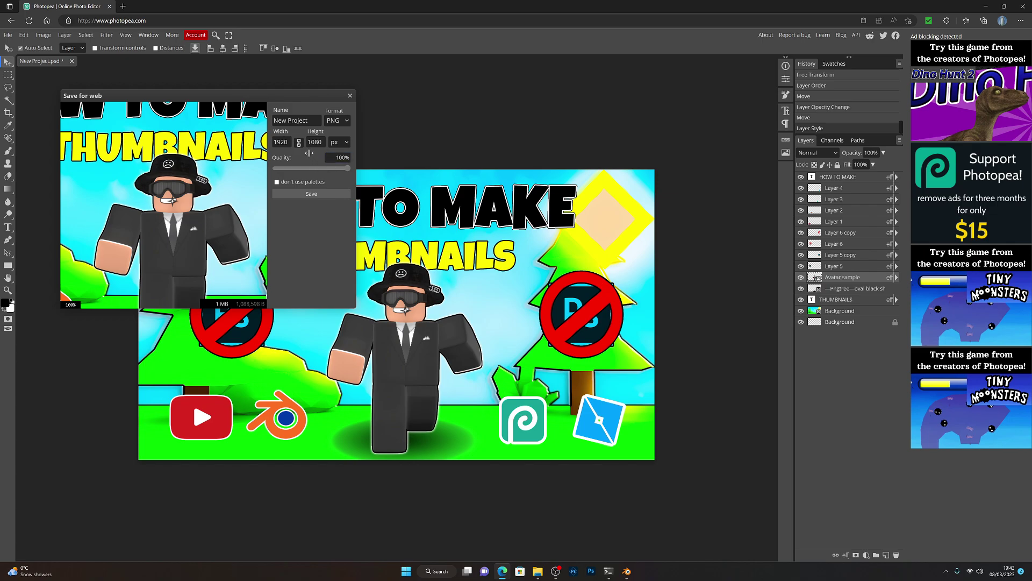
{"action": "left_click_drag", "start_coordinate": [310, 121], "coordinate": [271, 123]}
{"action": "key", "text": "BackSpace"}
{"action": "type", "text": "Thumbnail Video"}
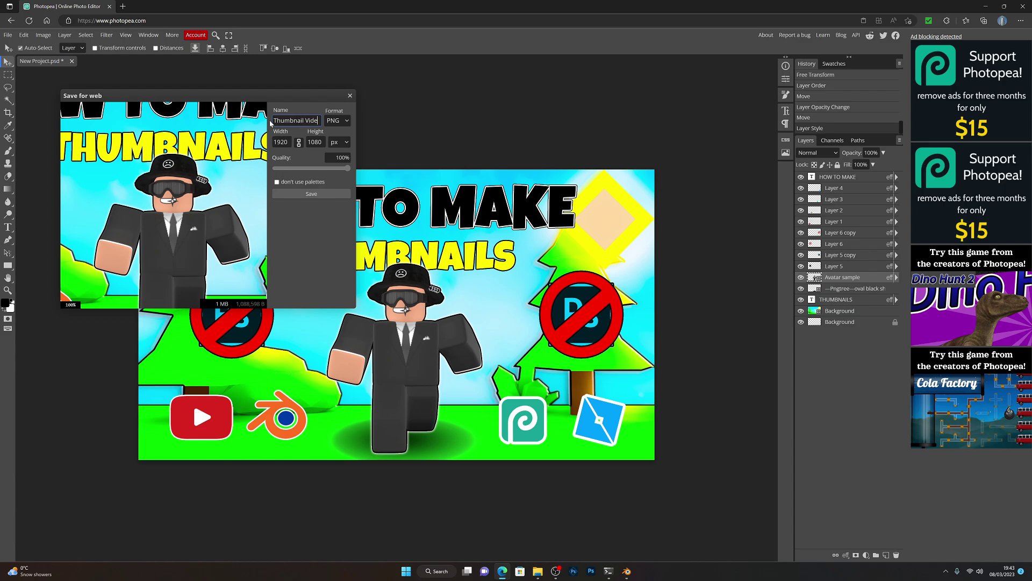
{"action": "left_click", "coordinate": [311, 194]}
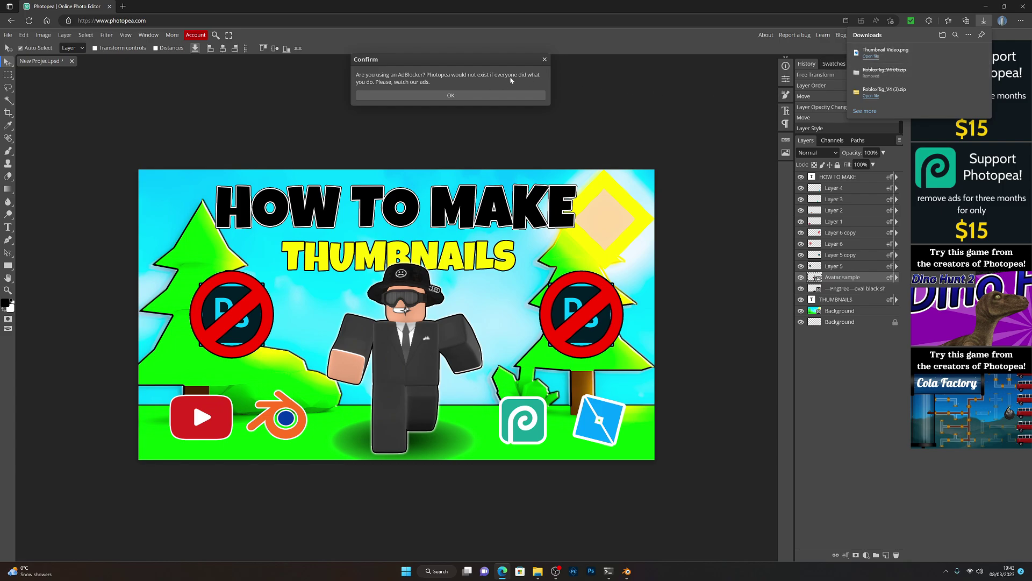
{"action": "left_click", "coordinate": [542, 61]}
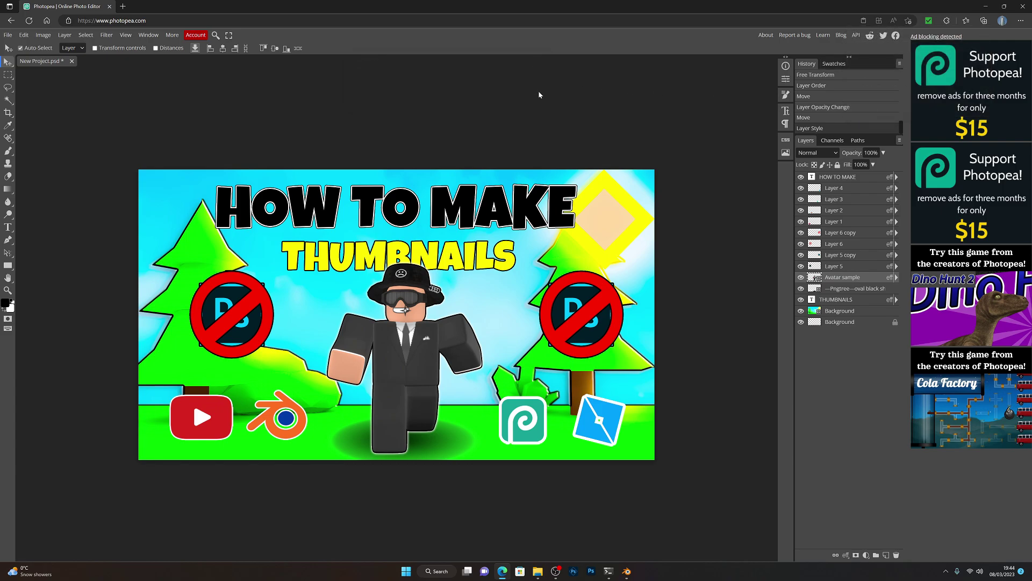